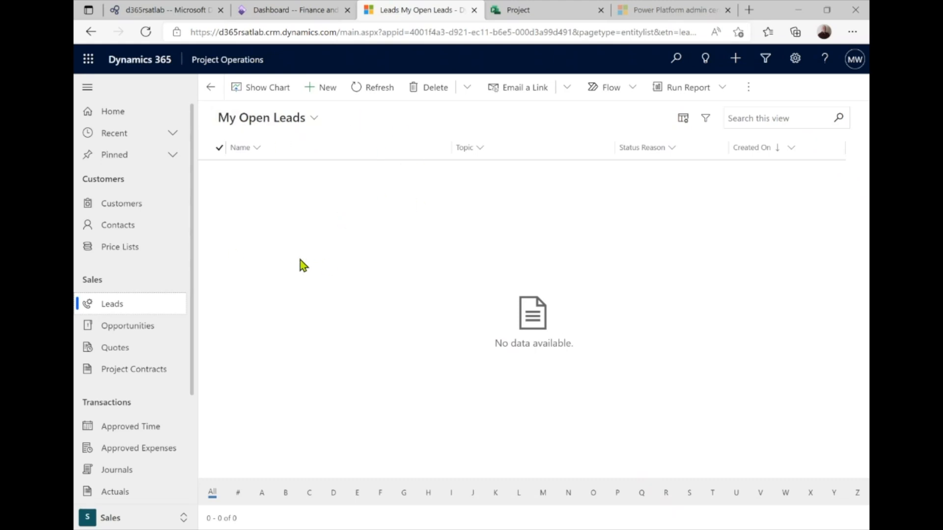
# Create a new lead with topic 'Demo 1 Lead' and type Work based
pyautogui.click(312, 92)
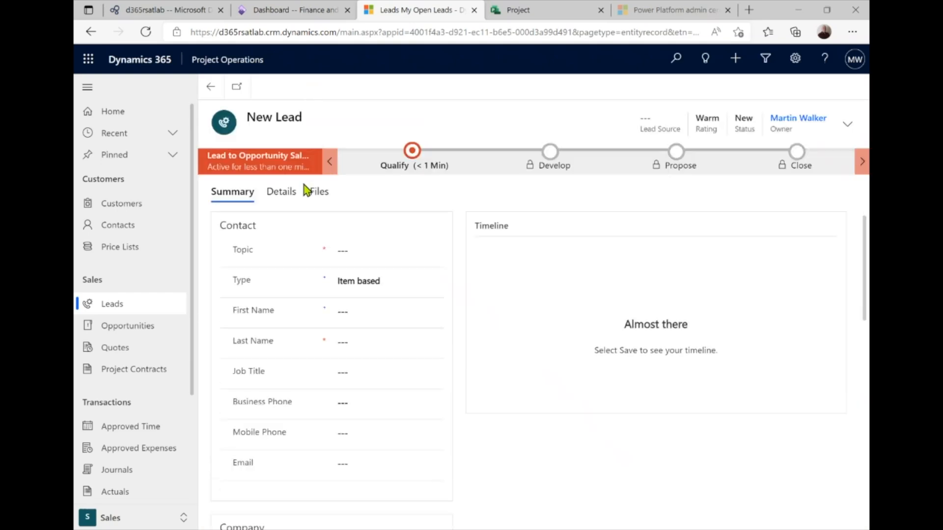
pyautogui.click(346, 249)
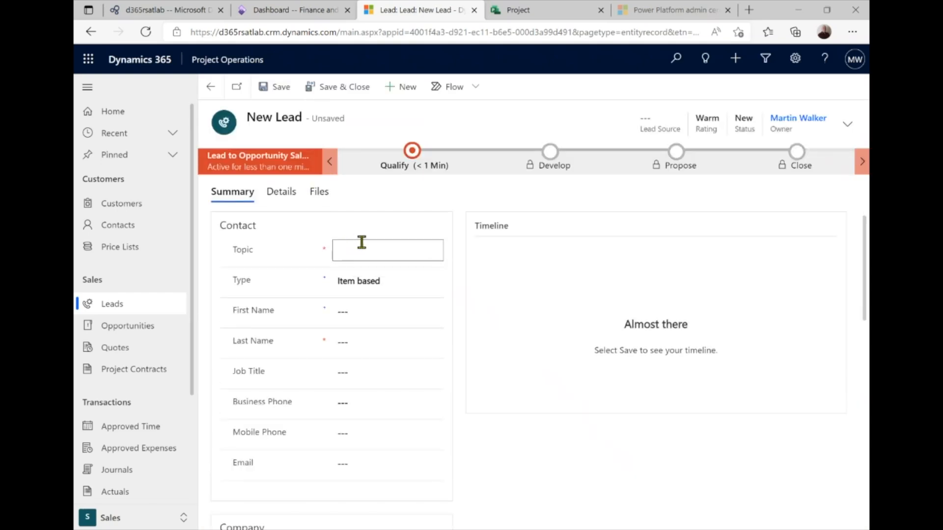
pyautogui.write('Demo 1 Lead')
pyautogui.click(409, 289)
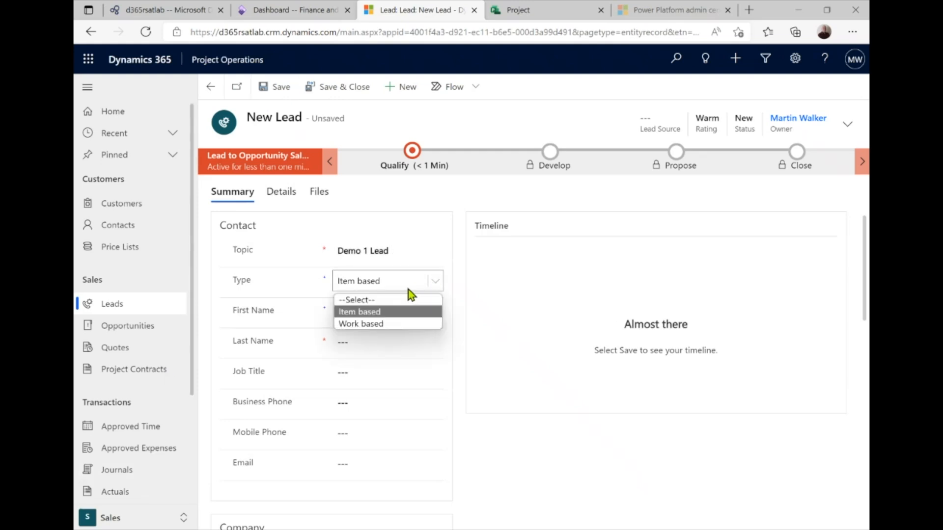
pyautogui.click(384, 326)
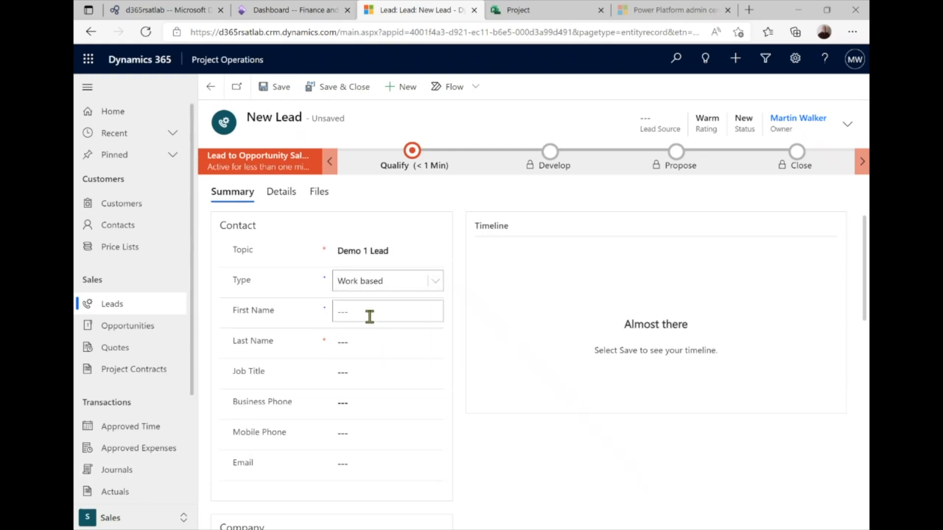
# Fill in the lead contact's first name and last name
pyautogui.click(365, 314)
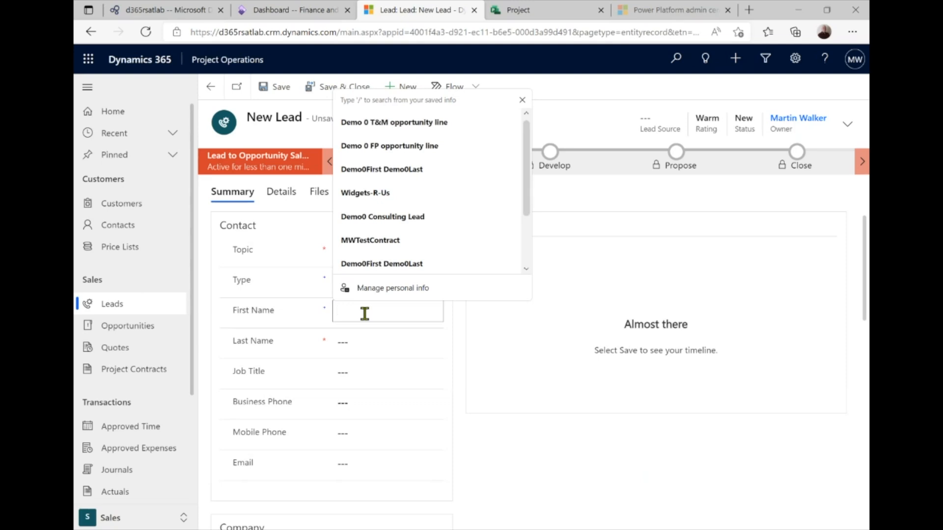
pyautogui.write('Demo')
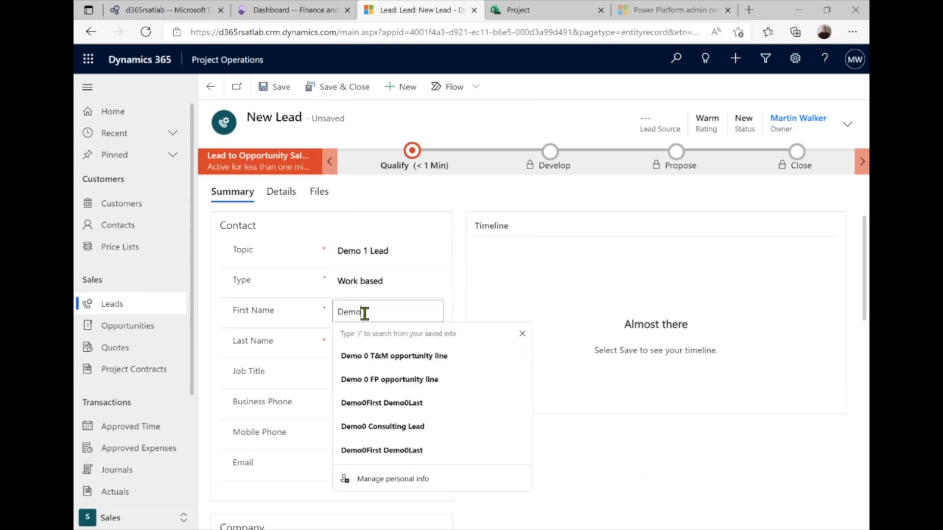
pyautogui.write('1')
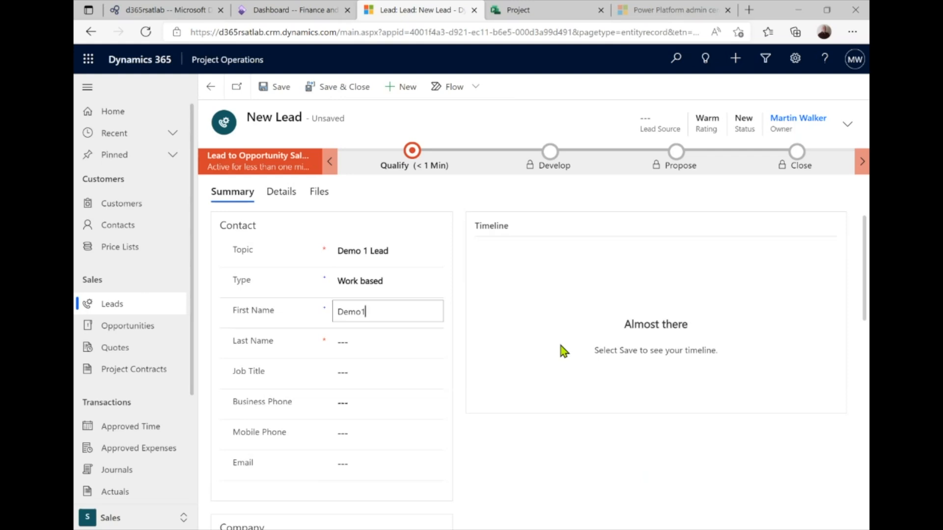
pyautogui.write('First')
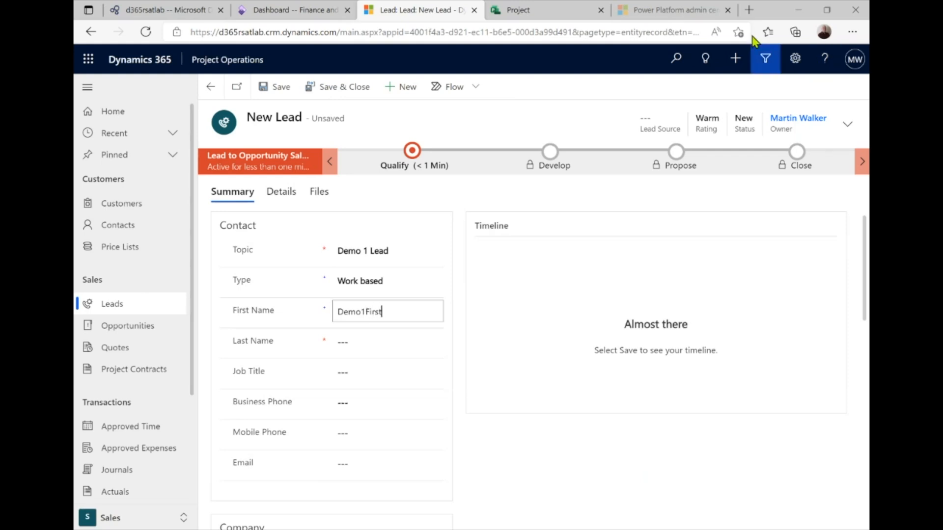
pyautogui.click(369, 340)
pyautogui.write('D')
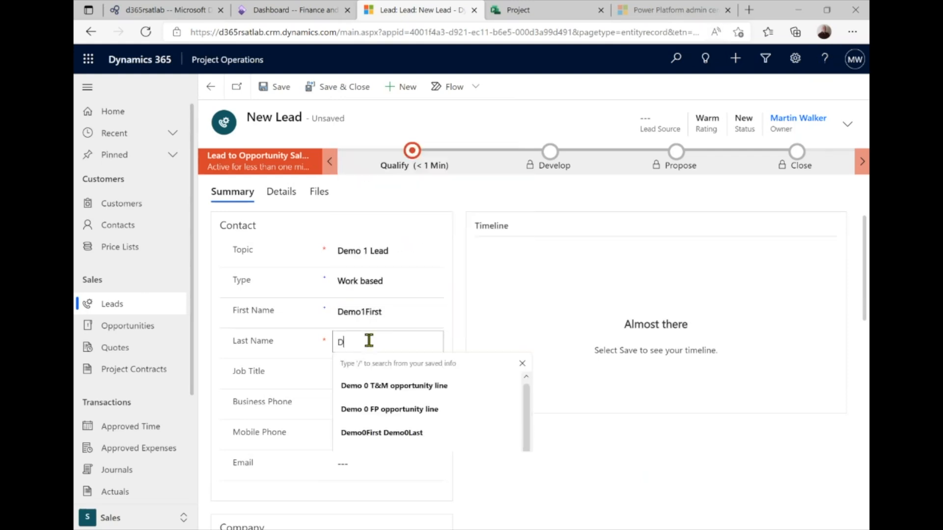
pyautogui.write('emo1Last')
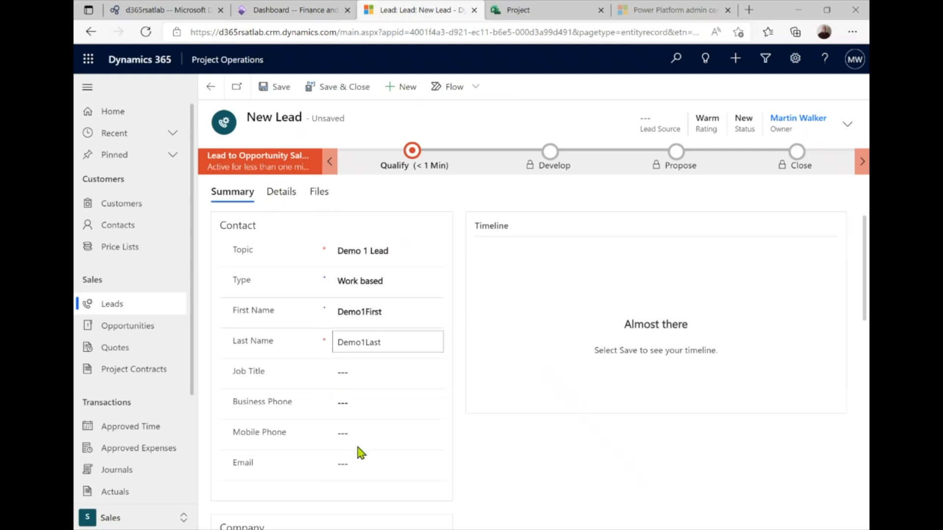
pyautogui.click(287, 191)
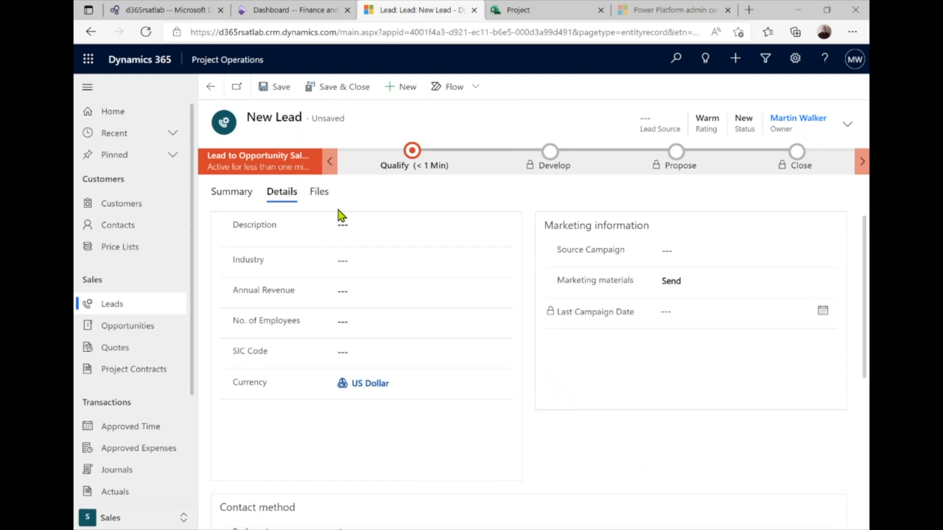
# Enter account name 'Demo 1 Customer' on the lead summary and save the lead
pyautogui.click(238, 195)
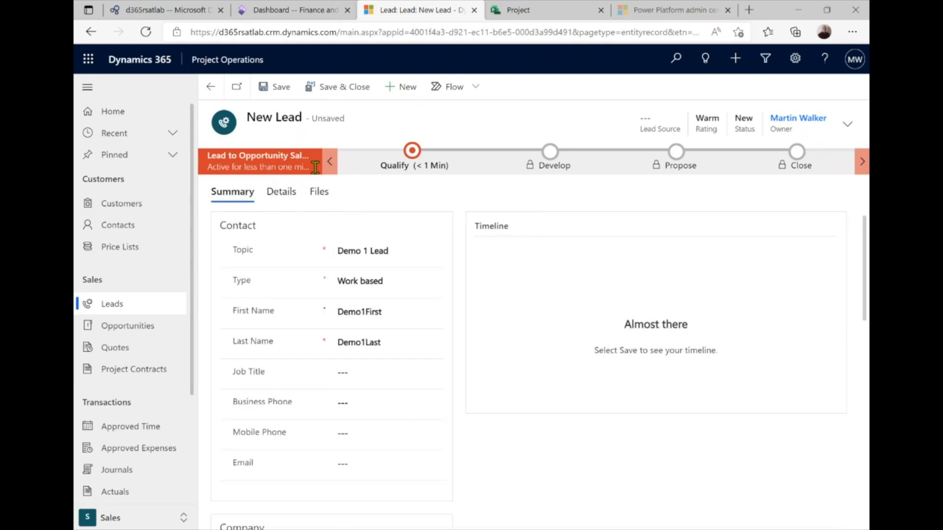
pyautogui.scroll(-3, 411, 411)
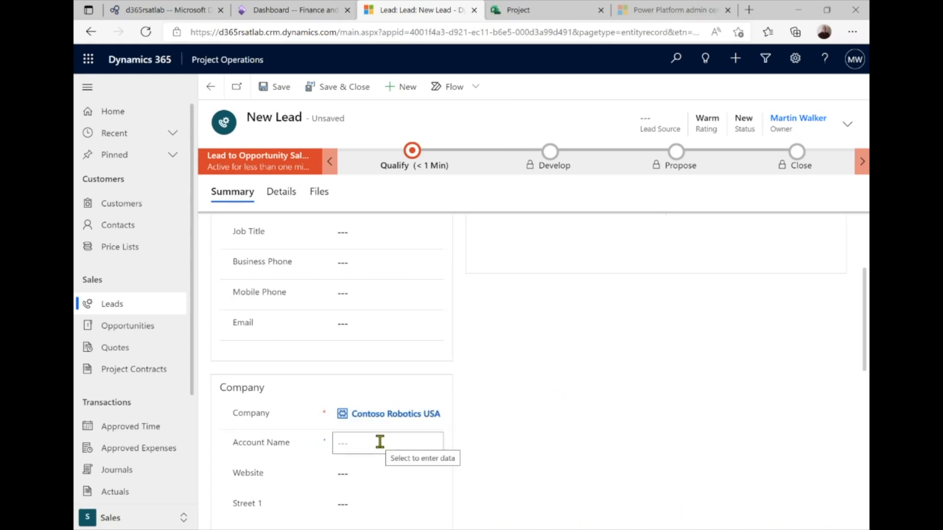
pyautogui.click(376, 442)
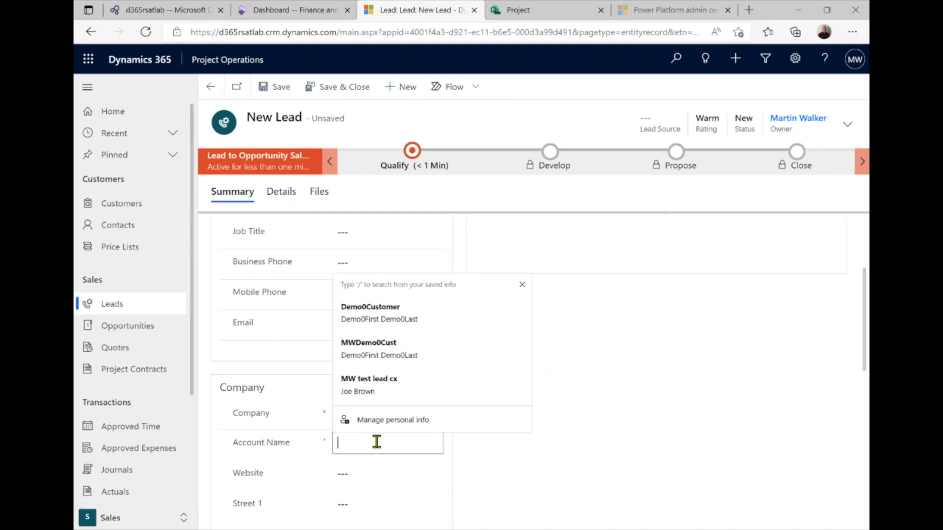
pyautogui.write('Demo')
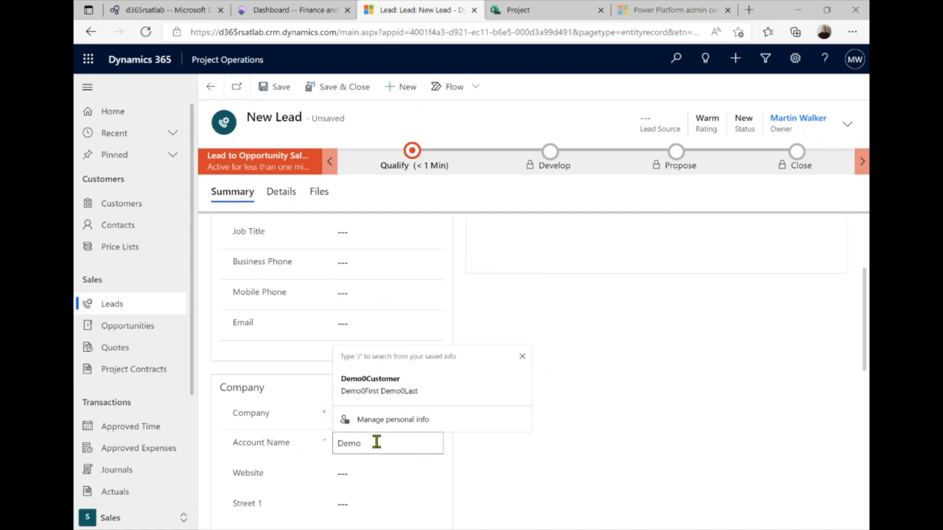
pyautogui.write(' 1 Customer')
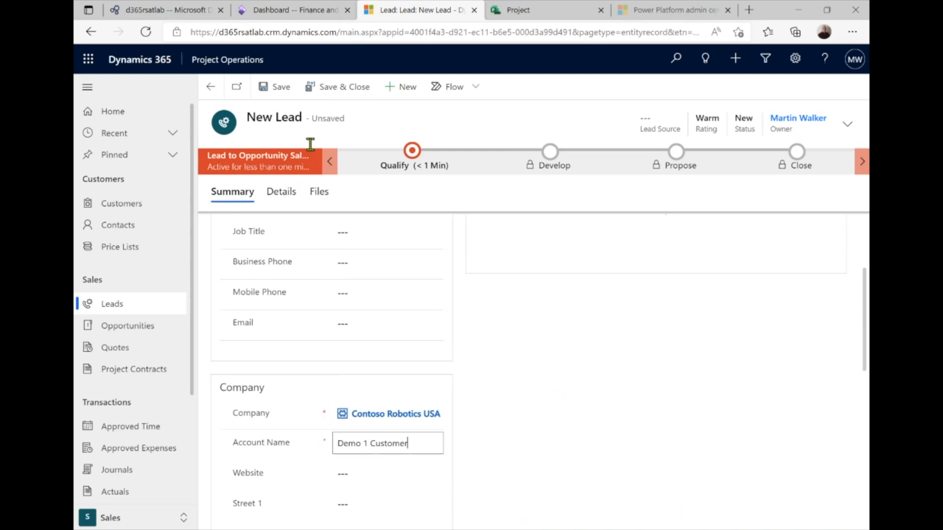
pyautogui.click(282, 96)
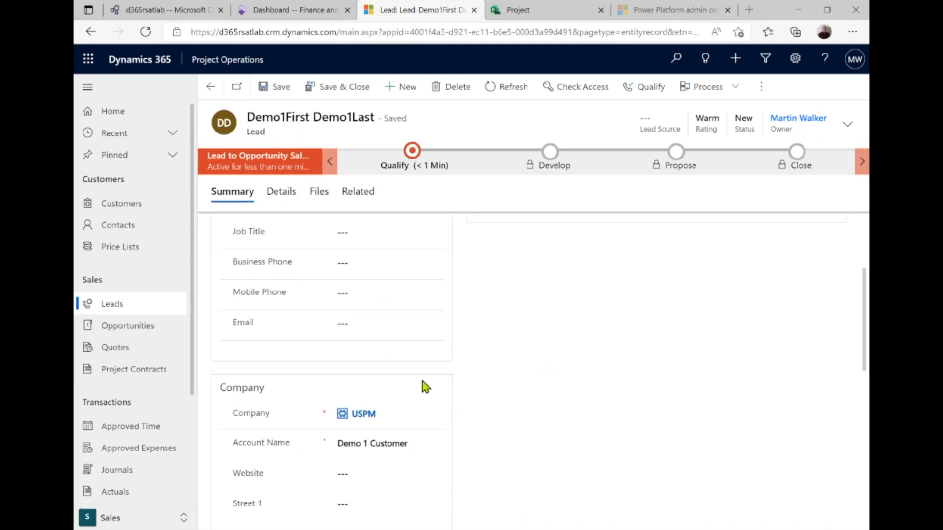
pyautogui.scroll(3, 374, 348)
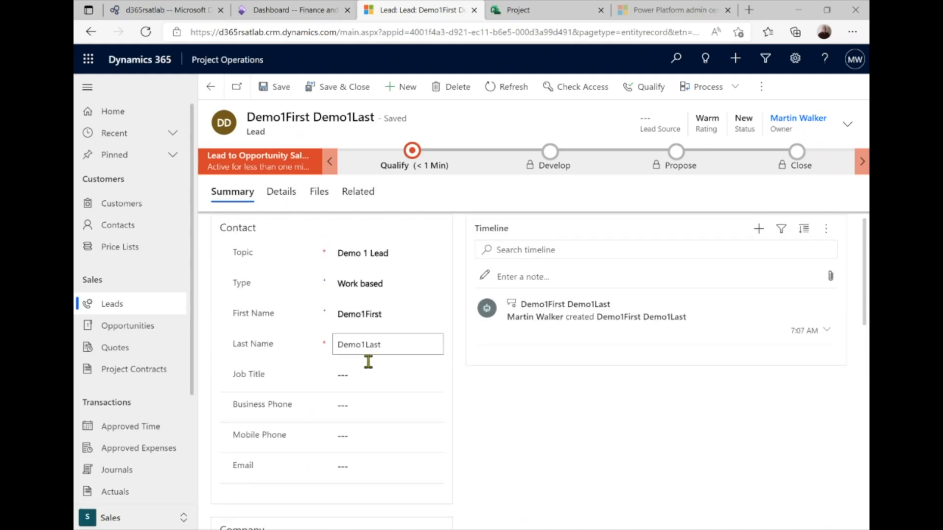
# In the Qualify stage, set purchase timeframe This Quarter and estimated budget $250,000.00
pyautogui.click(412, 151)
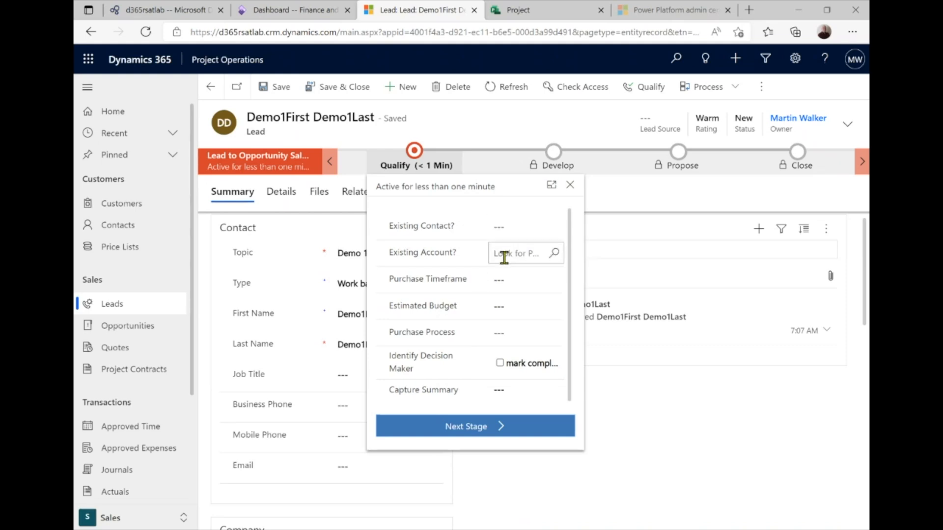
pyautogui.click(553, 284)
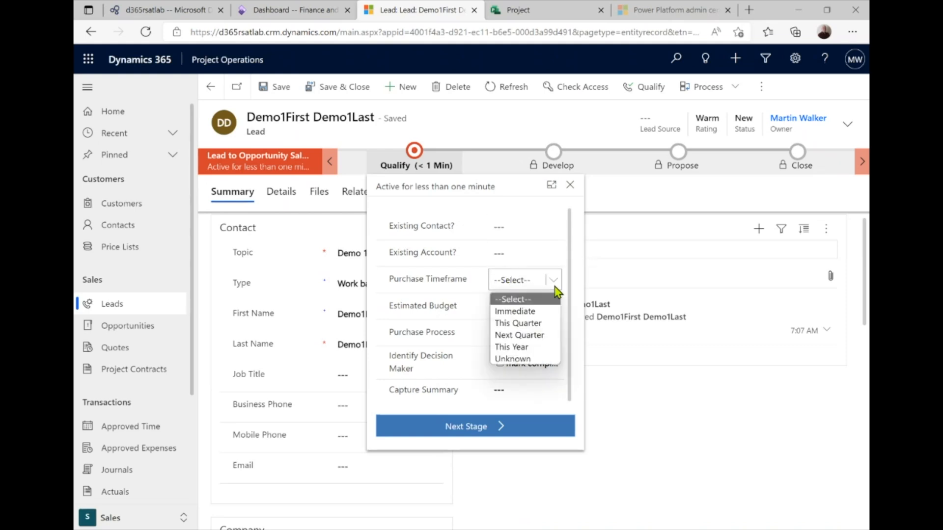
pyautogui.click(538, 324)
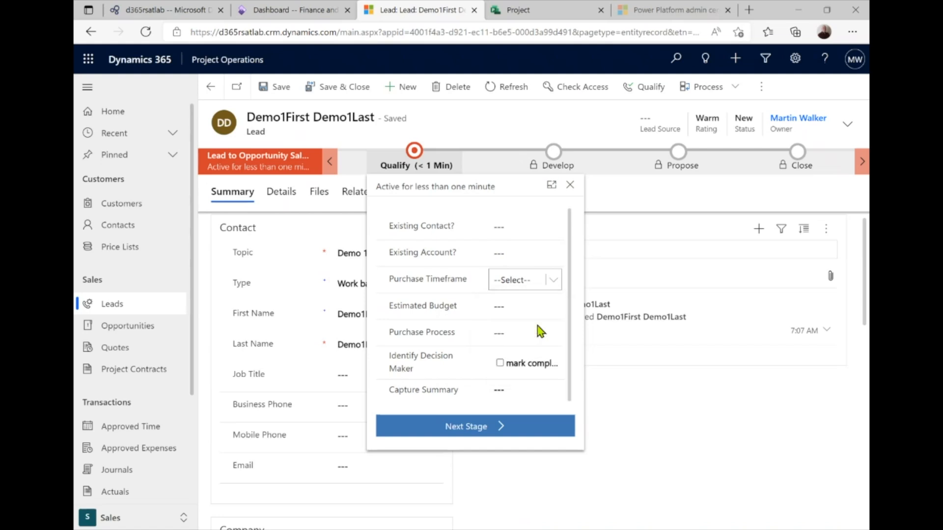
pyautogui.click(511, 309)
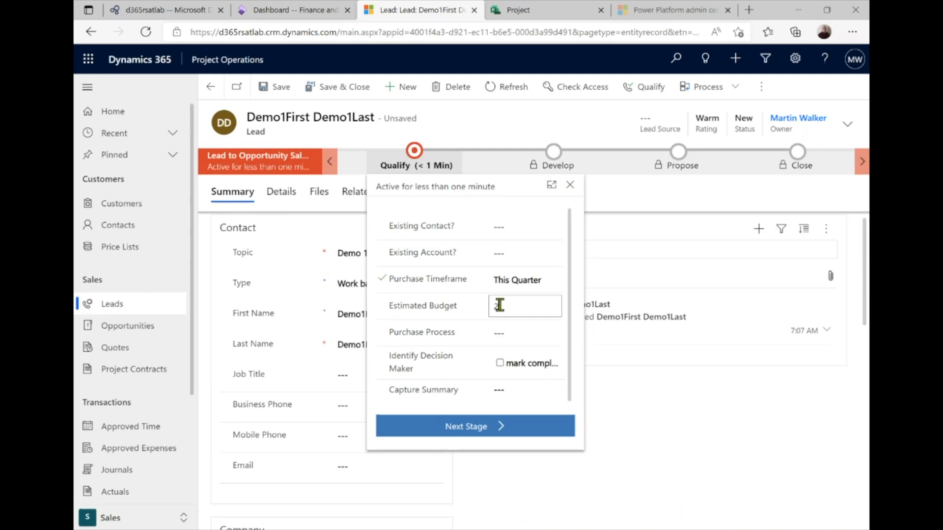
pyautogui.write('000')
pyautogui.press('BackSpace')
pyautogui.press('BackSpace')
pyautogui.press('BackSpace')
pyautogui.write('00')
pyautogui.press('Left')
pyautogui.press('Left')
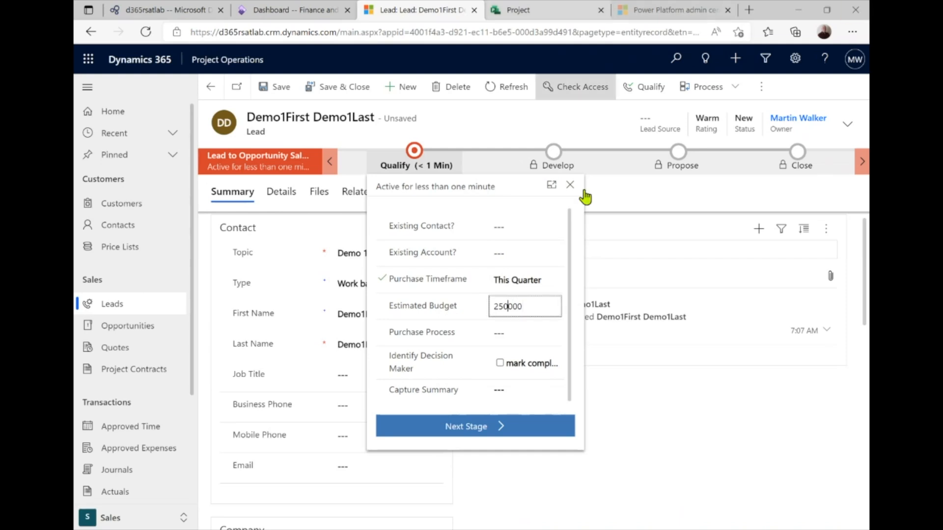
# Set purchase process Committee, mark decision maker identified, and enter summary 'Demo 1 project lead'
pyautogui.click(509, 344)
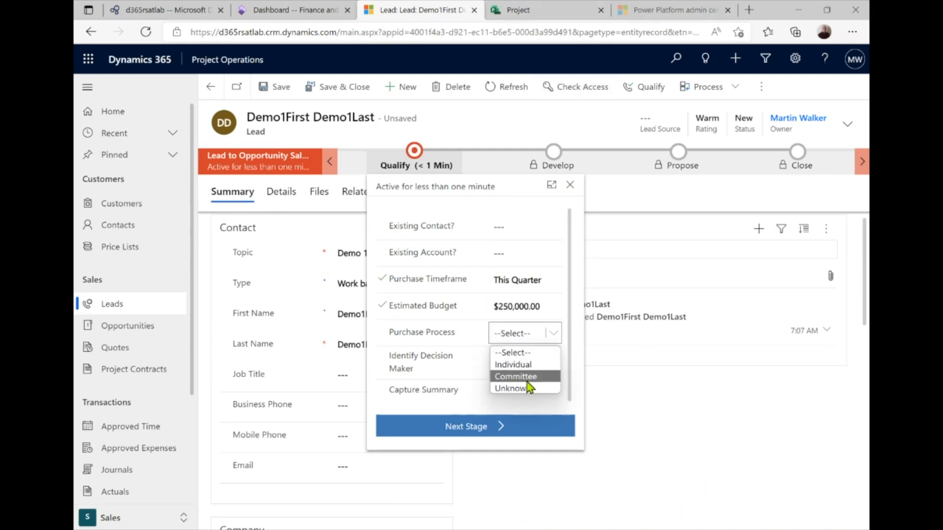
pyautogui.click(521, 376)
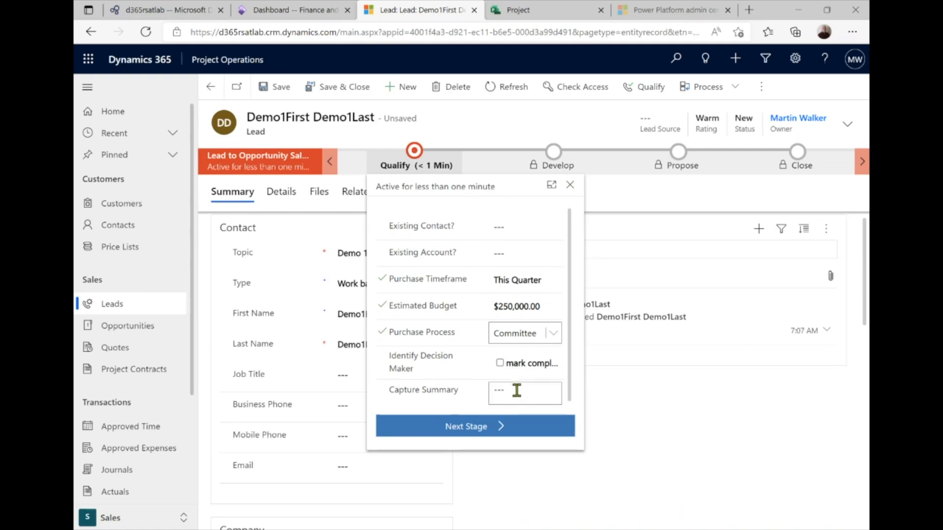
pyautogui.click(505, 366)
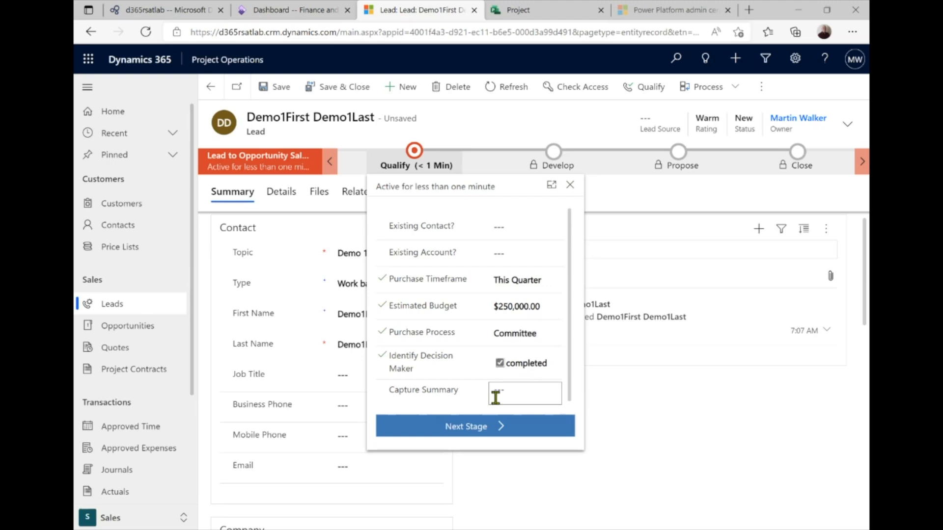
pyautogui.click(495, 396)
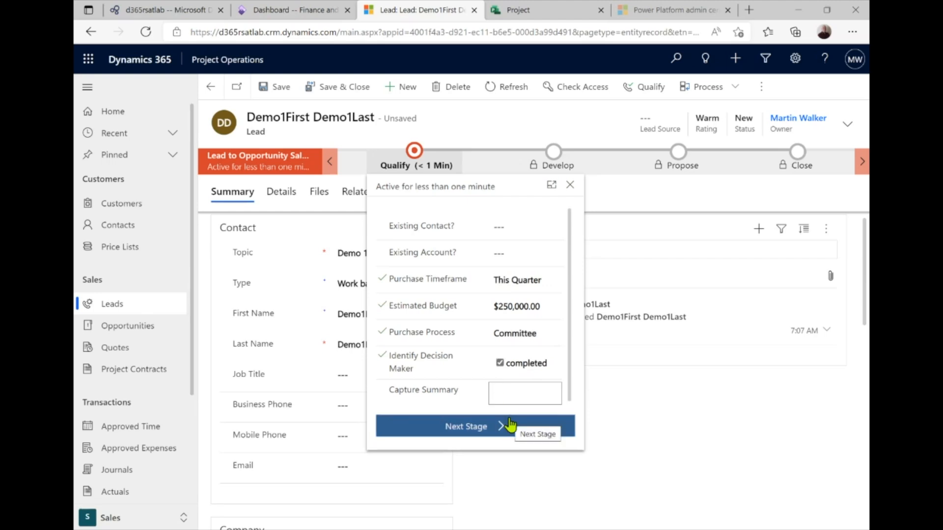
pyautogui.write('Demo ')
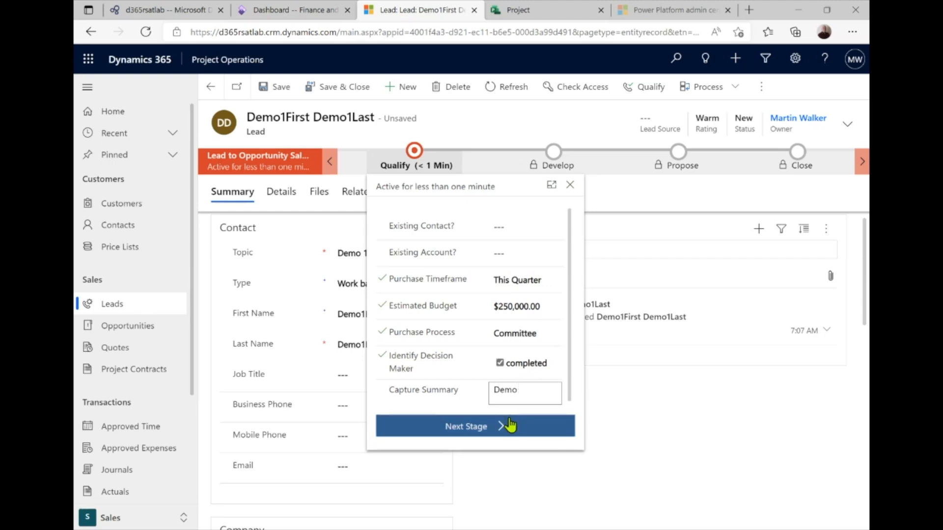
pyautogui.write('1 projexct lead')
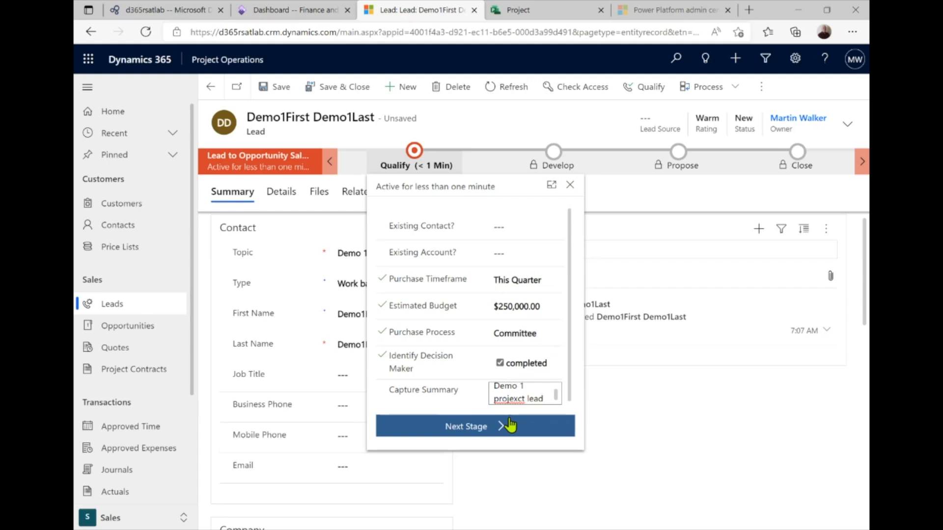
pyautogui.press('Left')
pyautogui.press('Left')
pyautogui.press('Left')
pyautogui.press('Left')
pyautogui.press('Left')
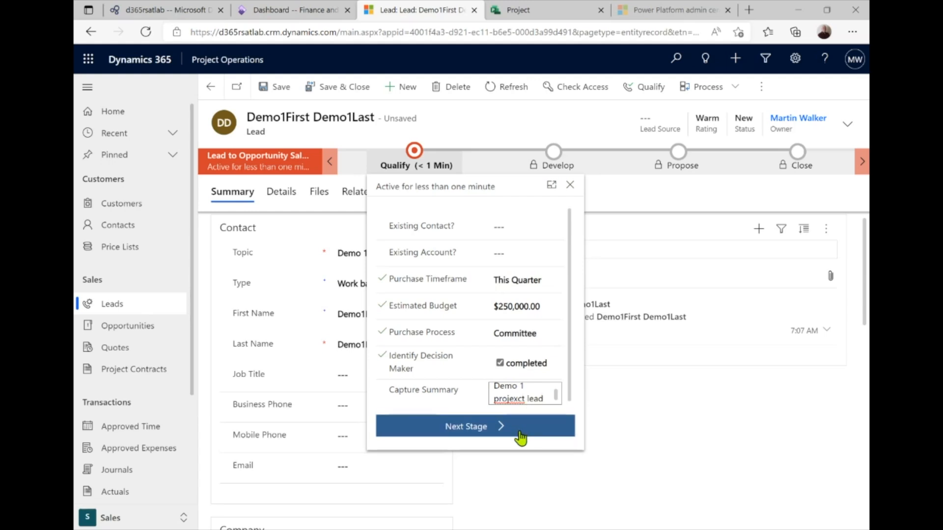
pyautogui.press('Left')
pyautogui.press('Left')
pyautogui.press('Left')
pyautogui.press('Delete')
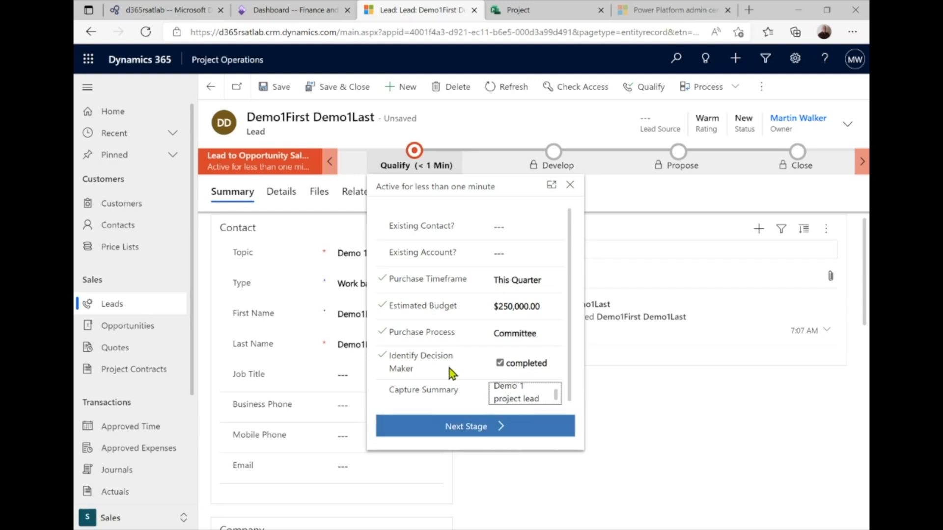
# Save the corrected lead and recheck the Qualify stage details
pyautogui.click(275, 87)
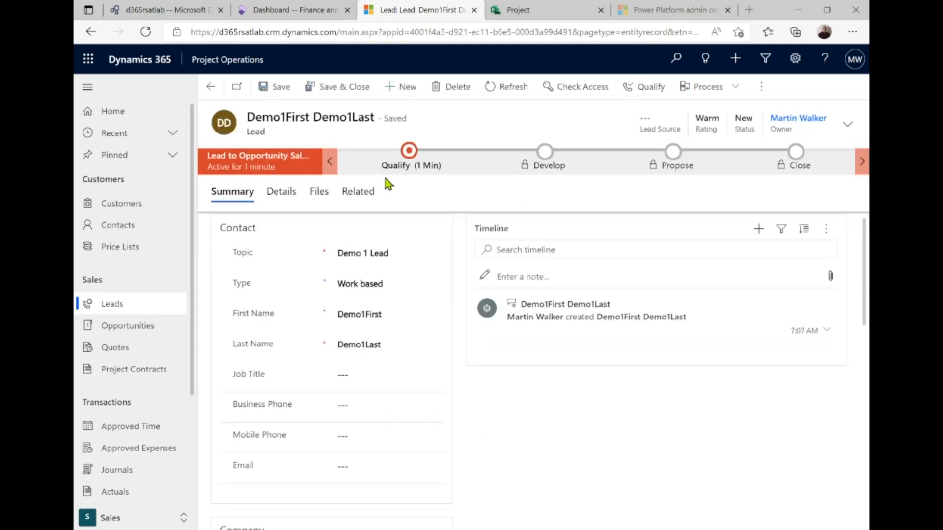
pyautogui.click(413, 166)
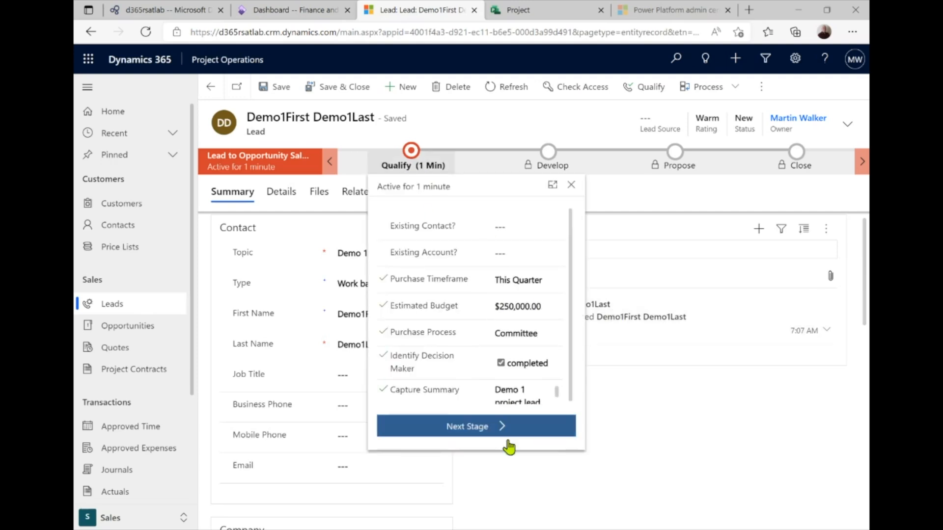
pyautogui.click(612, 498)
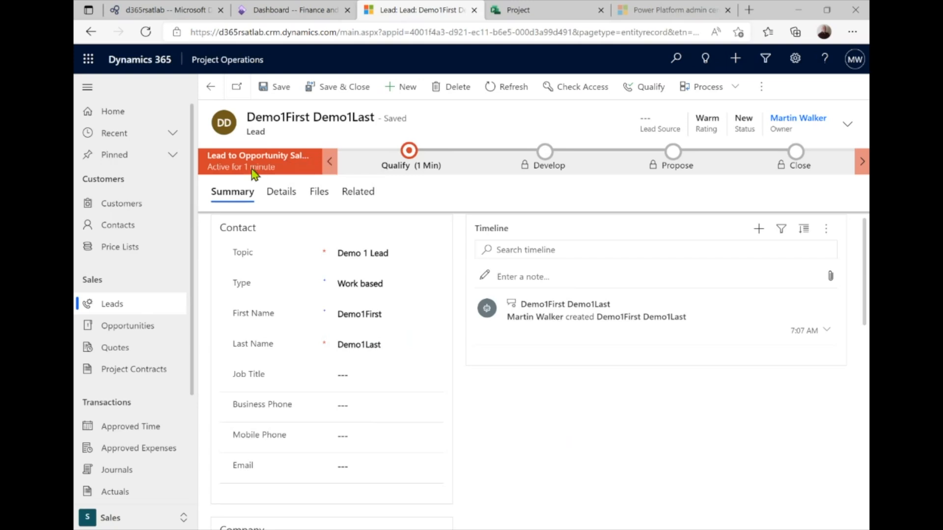
# Qualify the Demo 1 Lead to convert it into an opportunity
pyautogui.click(635, 91)
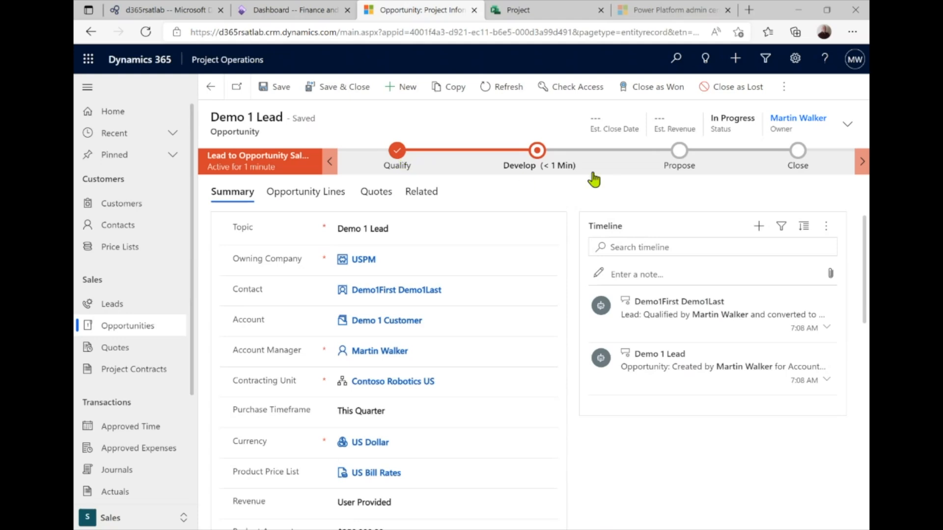
# Enter need 'Digital transformation', solution 'Implement ProjOps', and tick stakeholders and competitors identified
pyautogui.click(538, 155)
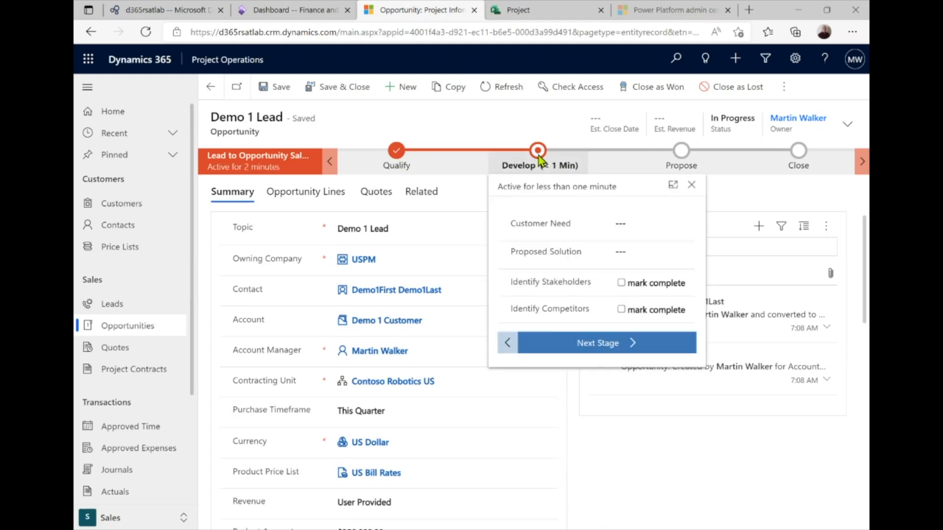
pyautogui.click(620, 223)
pyautogui.write('Digital t')
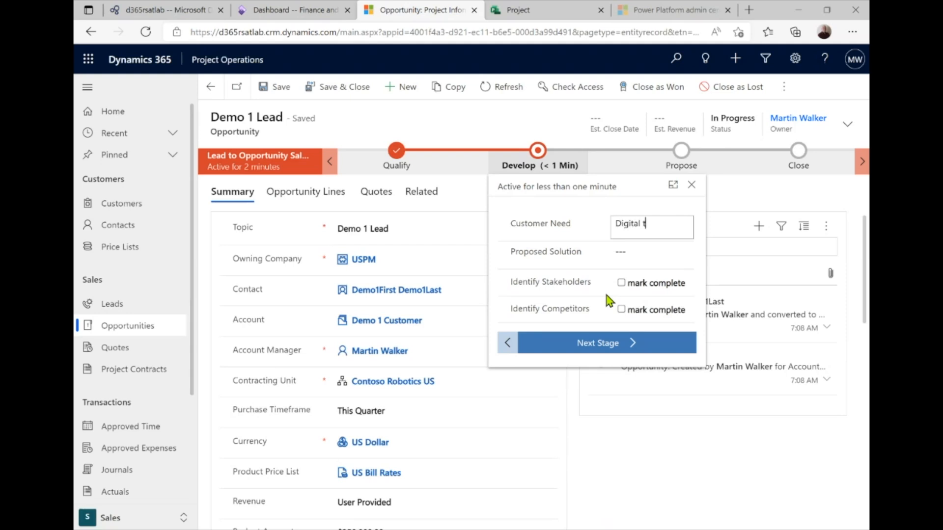
pyautogui.write('ransformation')
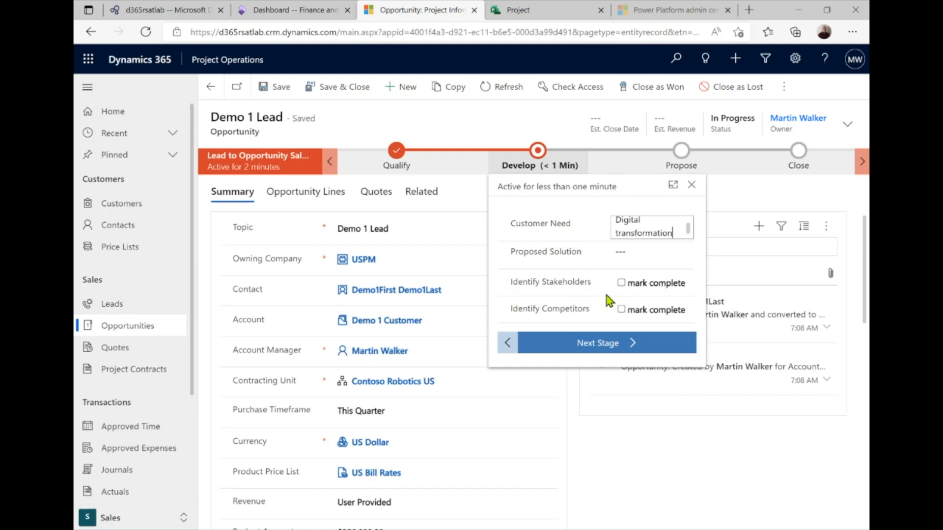
pyautogui.click(631, 254)
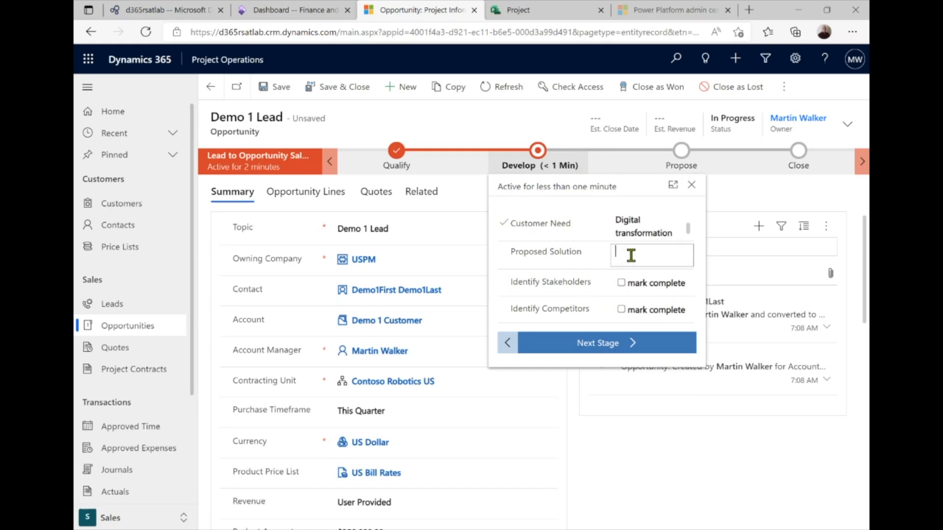
pyautogui.write('Implement ProjOps')
pyautogui.click(621, 283)
pyautogui.click(621, 309)
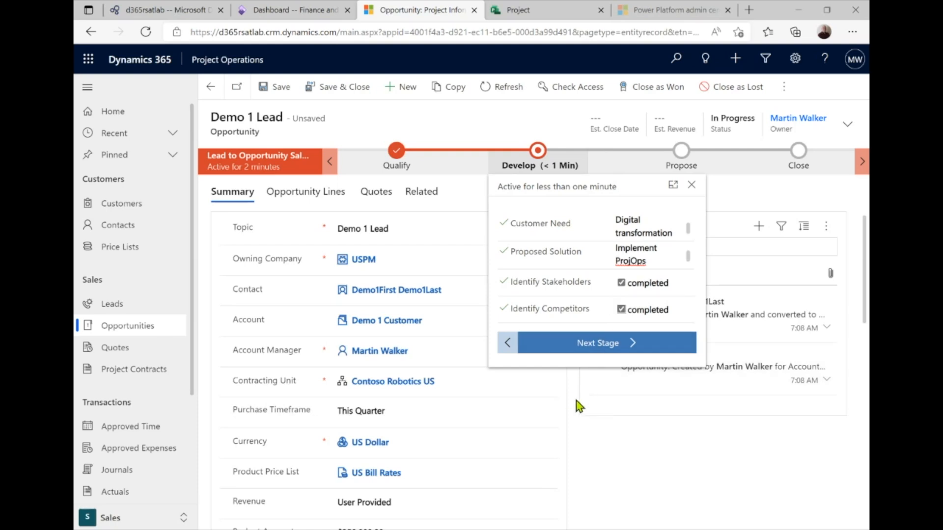
pyautogui.click(609, 421)
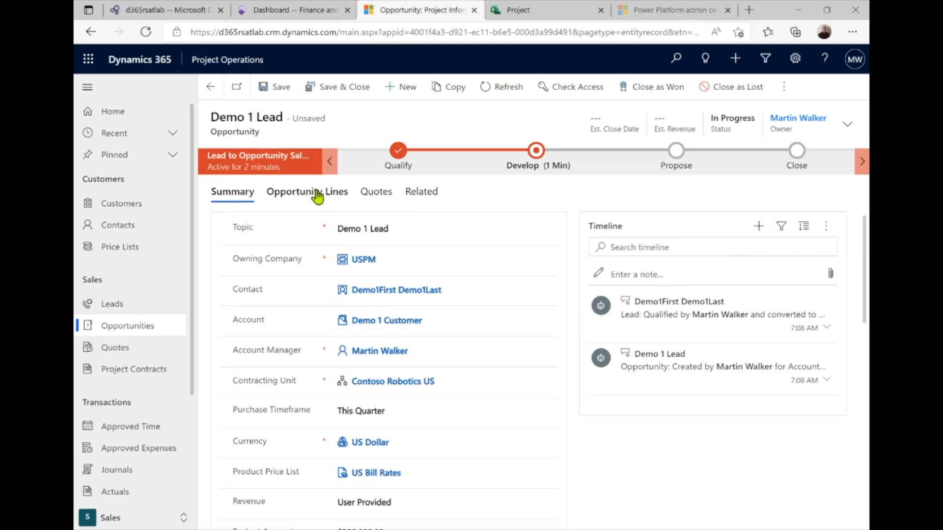
# Switch to the opportunity's Opportunity Lines tab showing the empty project-based lines
pyautogui.click(536, 164)
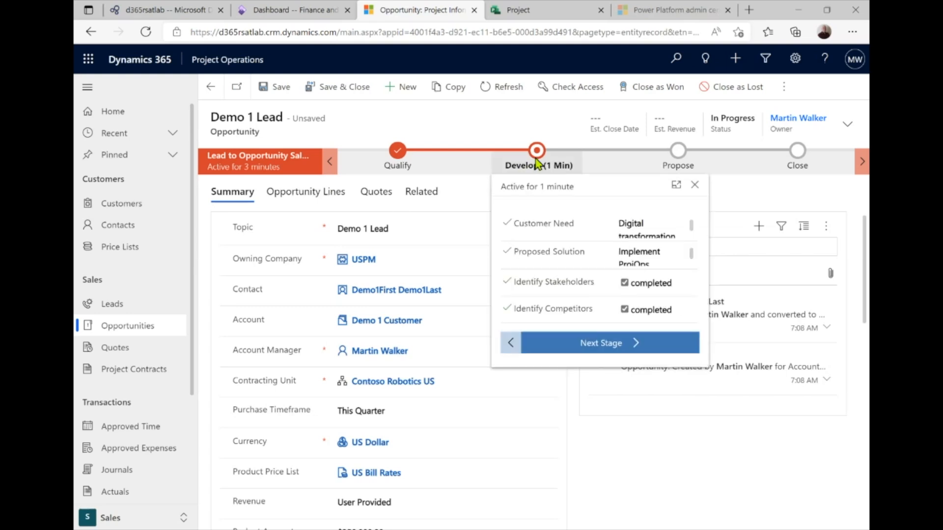
pyautogui.click(311, 191)
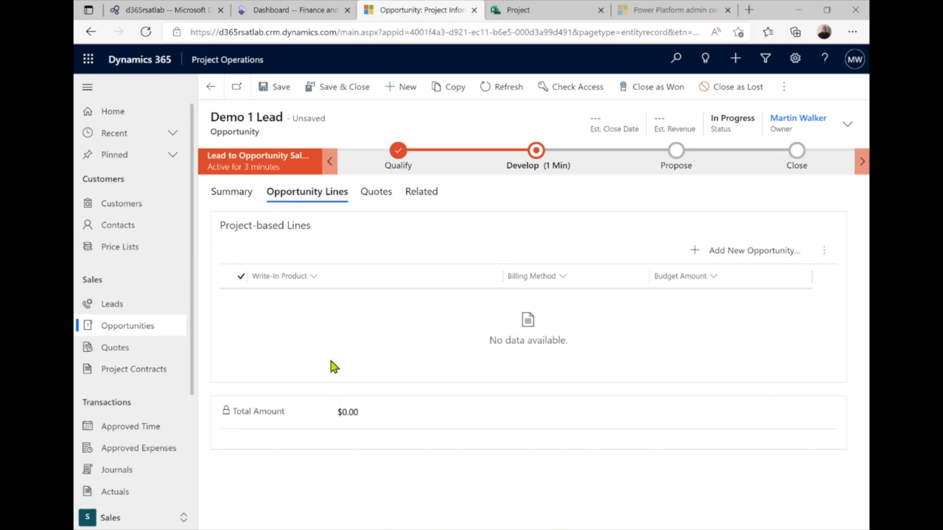
# Add and save 'Demo 1 FP opportunity line' with budget 250000 and Fixed Price billing
pyautogui.click(692, 251)
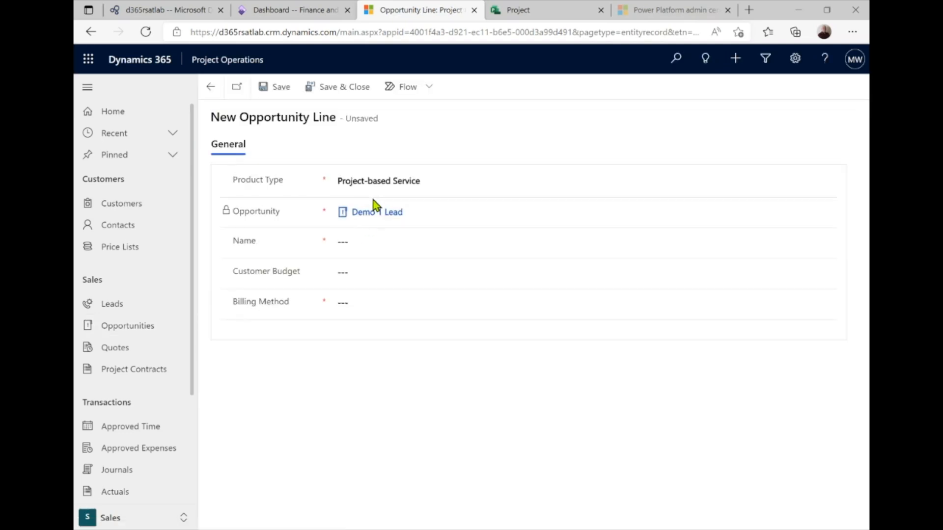
pyautogui.click(361, 241)
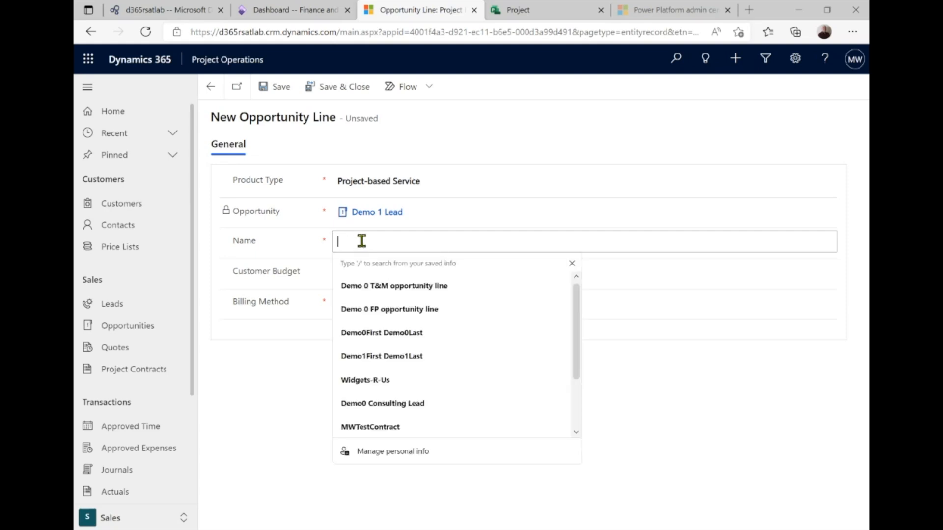
pyautogui.write('Demo')
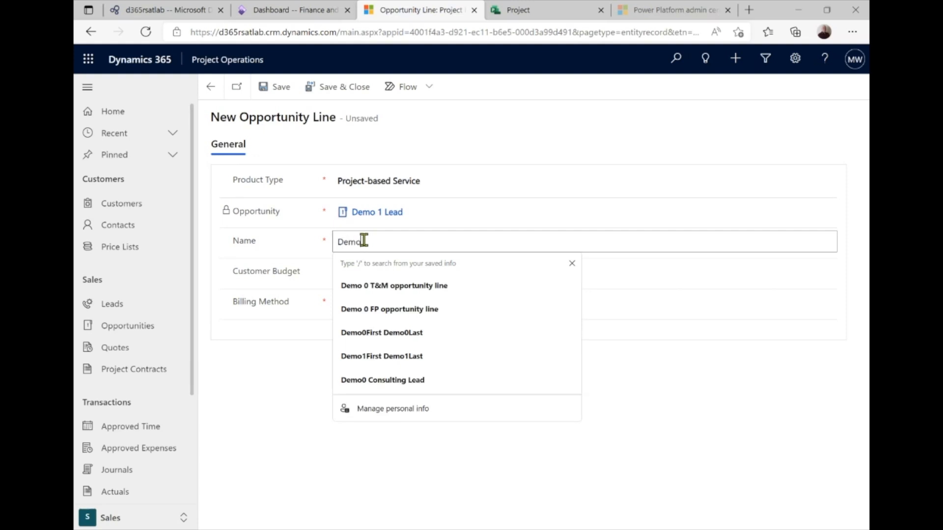
pyautogui.write(' 1')
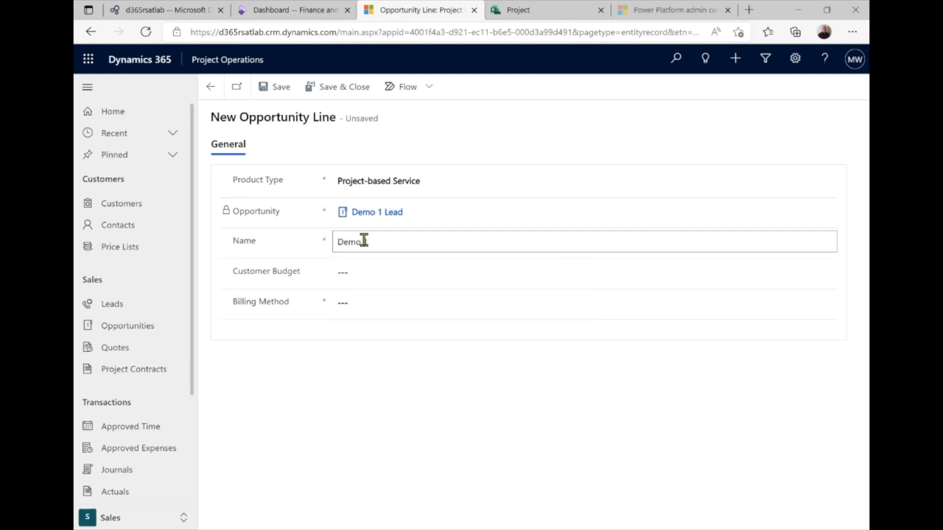
pyautogui.write(' FP opportunity line')
pyautogui.click(361, 265)
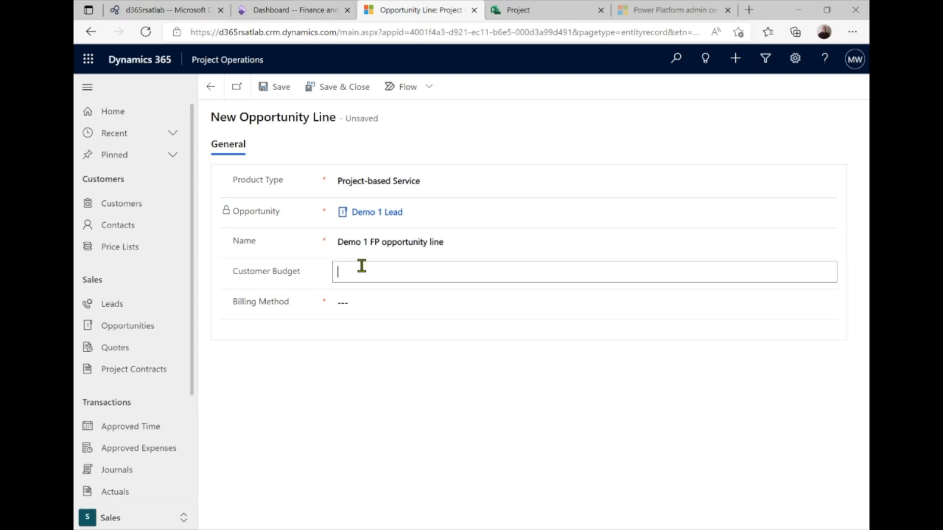
pyautogui.write('250000')
pyautogui.click(358, 303)
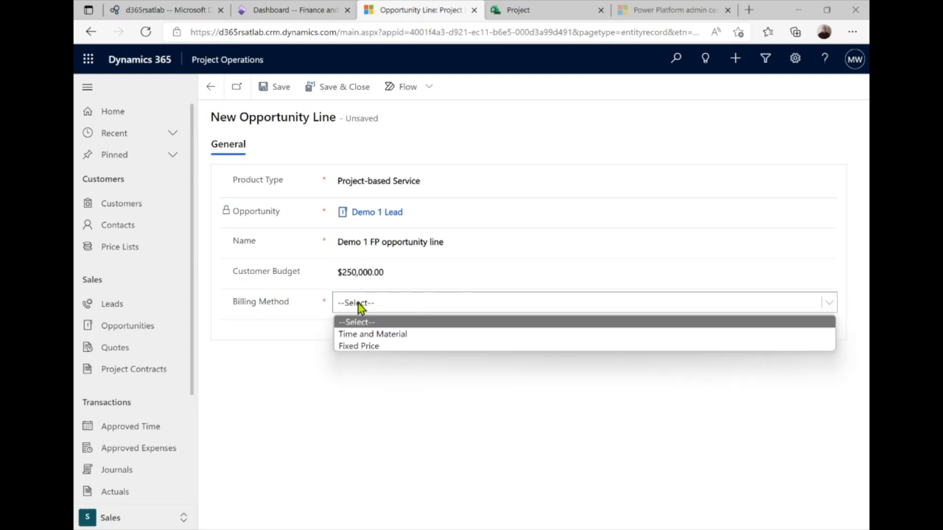
pyautogui.click(375, 346)
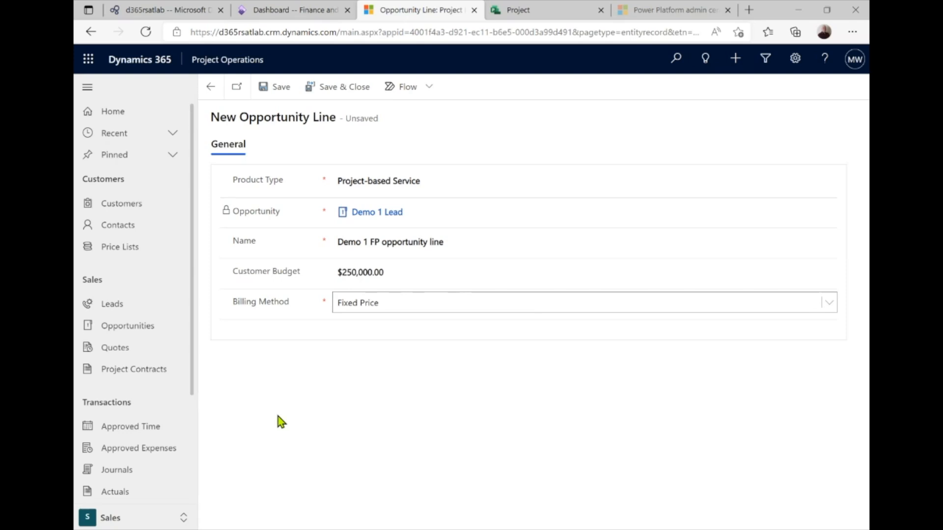
pyautogui.click(278, 88)
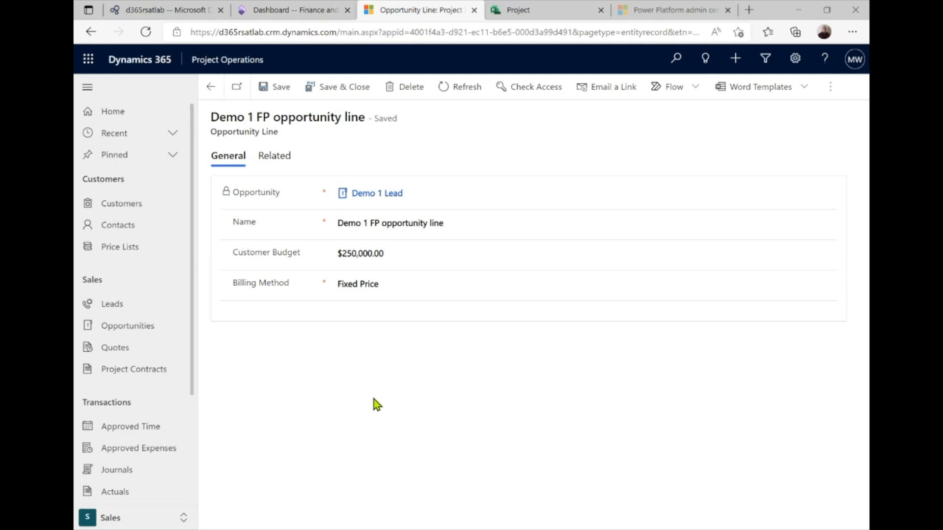
pyautogui.click(212, 92)
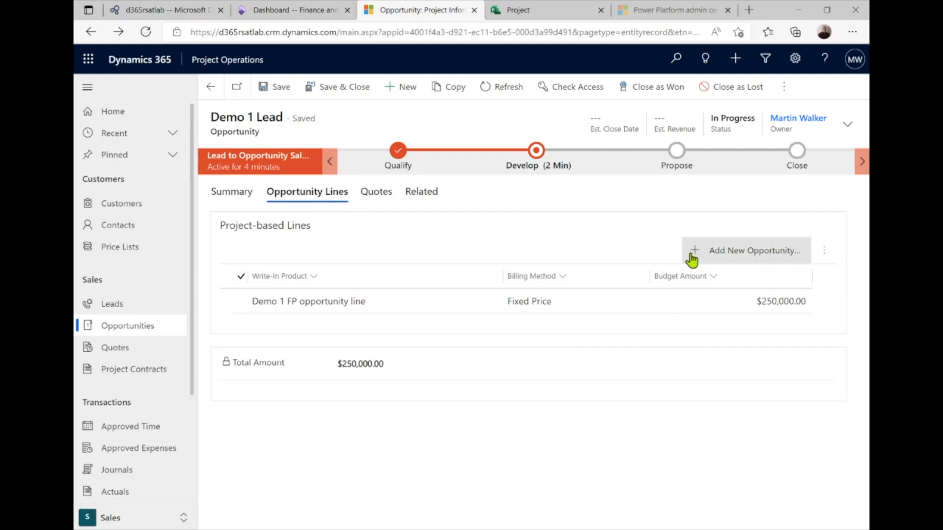
# Add and save 'Demo 1 T&M opportunity line' with budget 25,000 and Time and Material billing
pyautogui.click(692, 258)
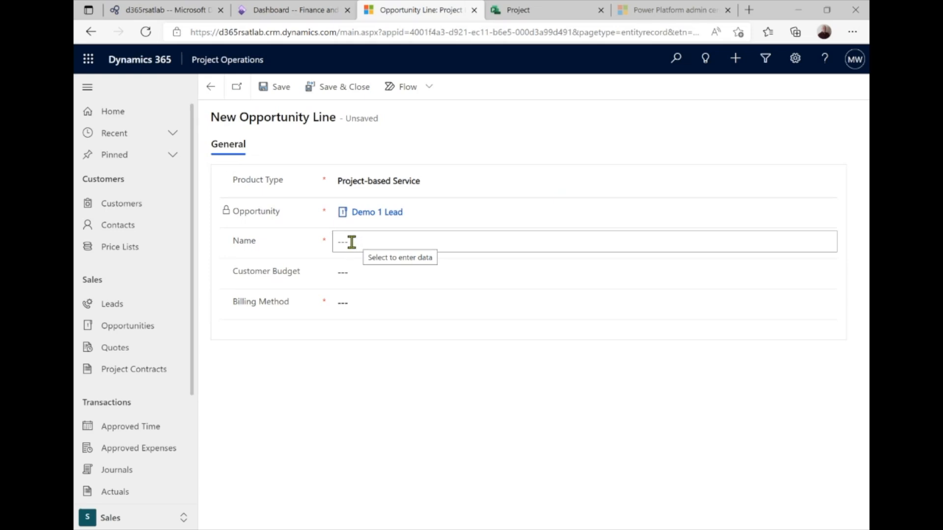
pyautogui.click(352, 242)
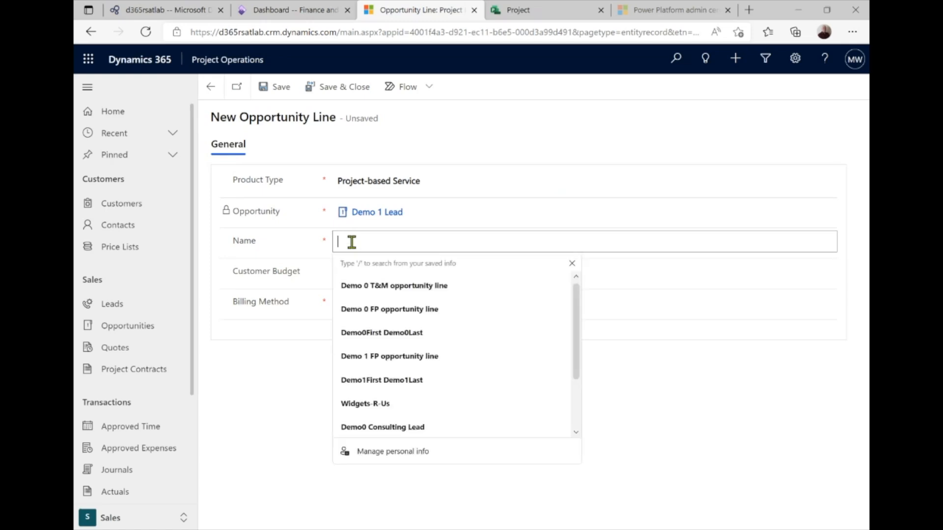
pyautogui.write('Demo 1 ')
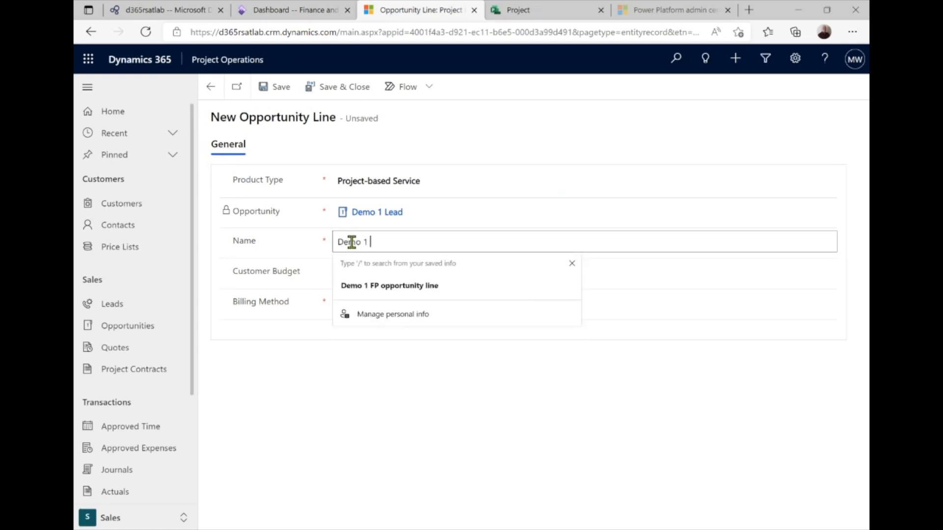
pyautogui.write('T&M')
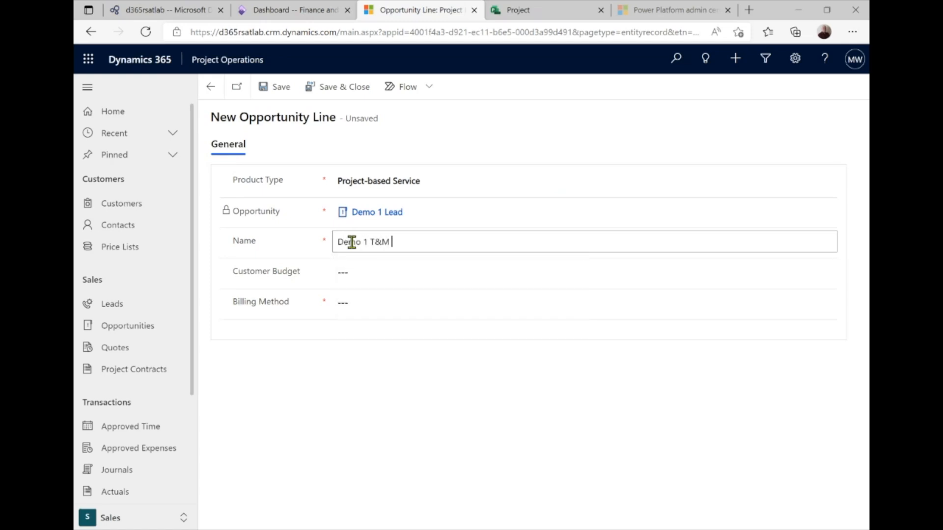
pyautogui.write(' opportunity line')
pyautogui.click(349, 269)
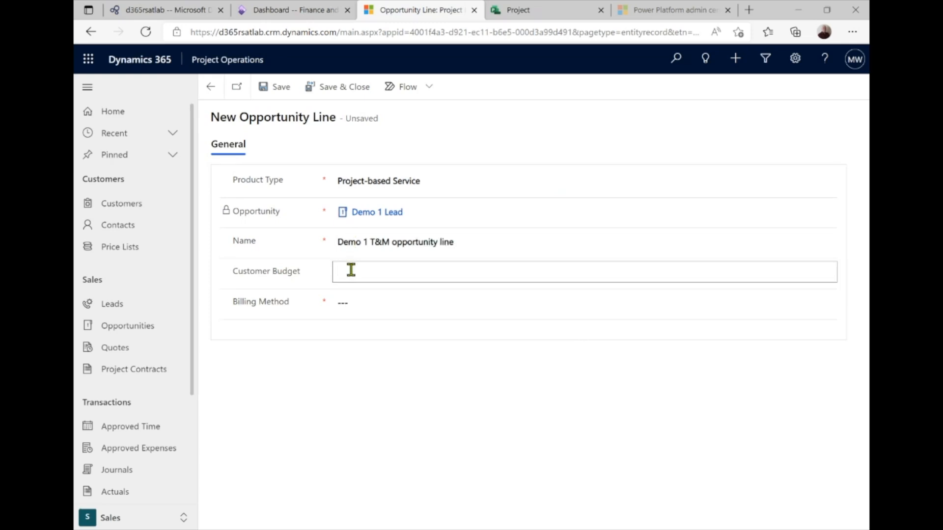
pyautogui.write('25,000')
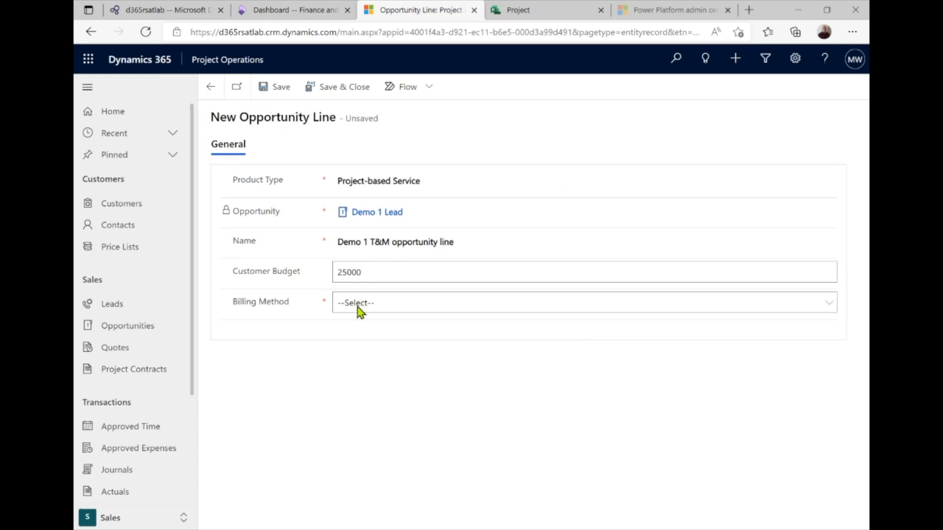
pyautogui.click(358, 305)
pyautogui.click(366, 335)
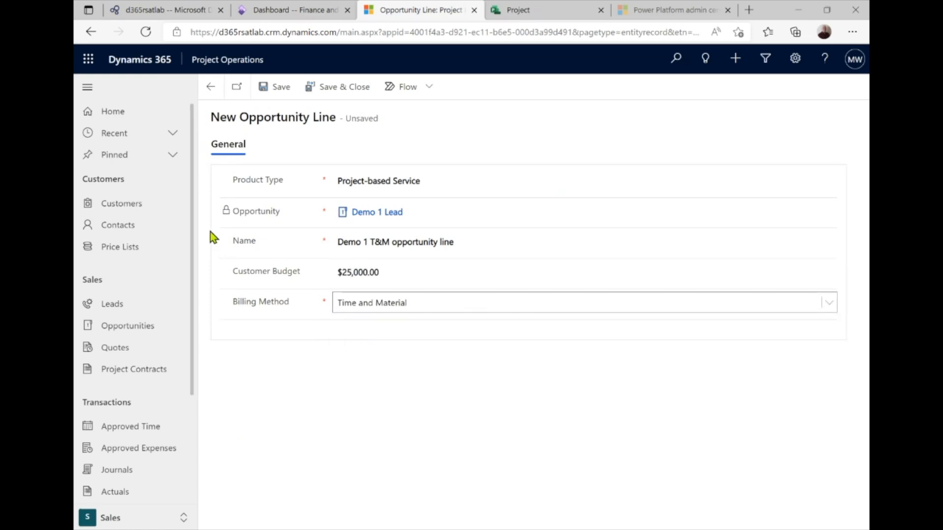
pyautogui.click(265, 87)
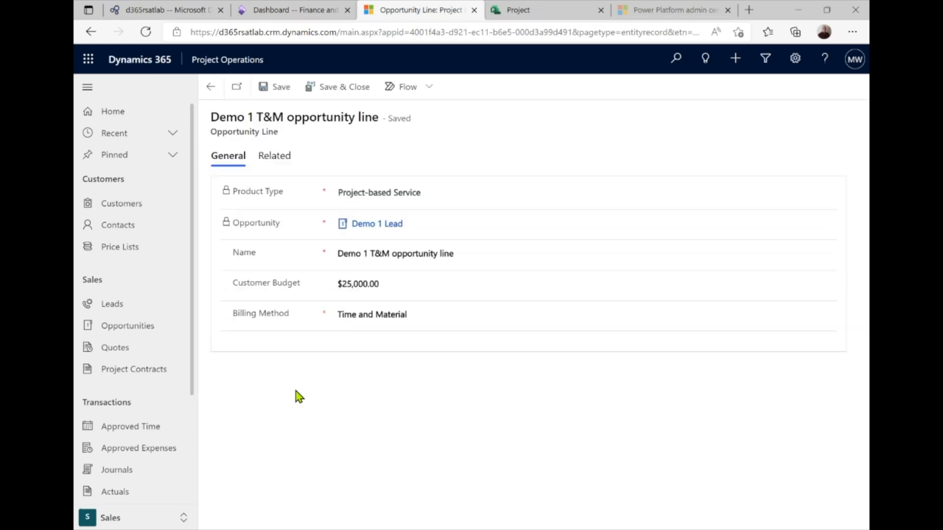
pyautogui.click(210, 87)
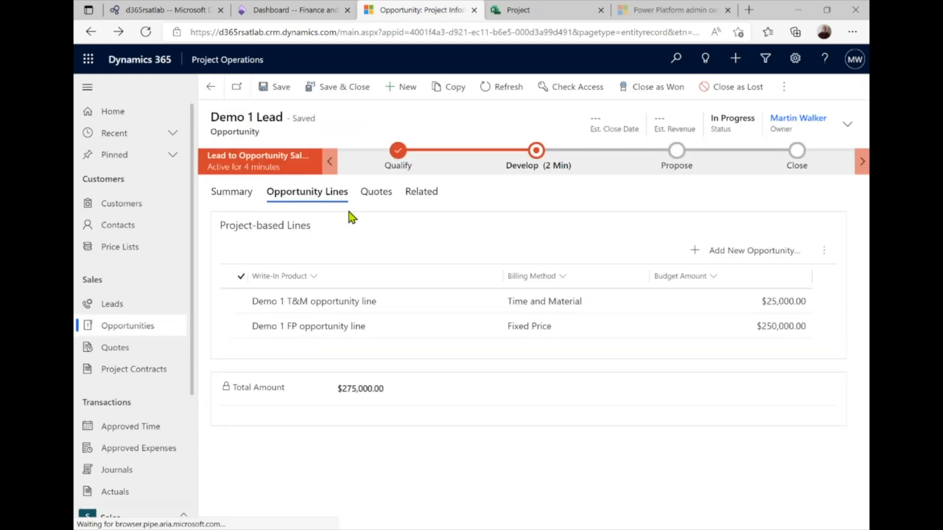
# Scroll through the opportunity's Summary tab to review contact, account and budget fields
pyautogui.click(235, 195)
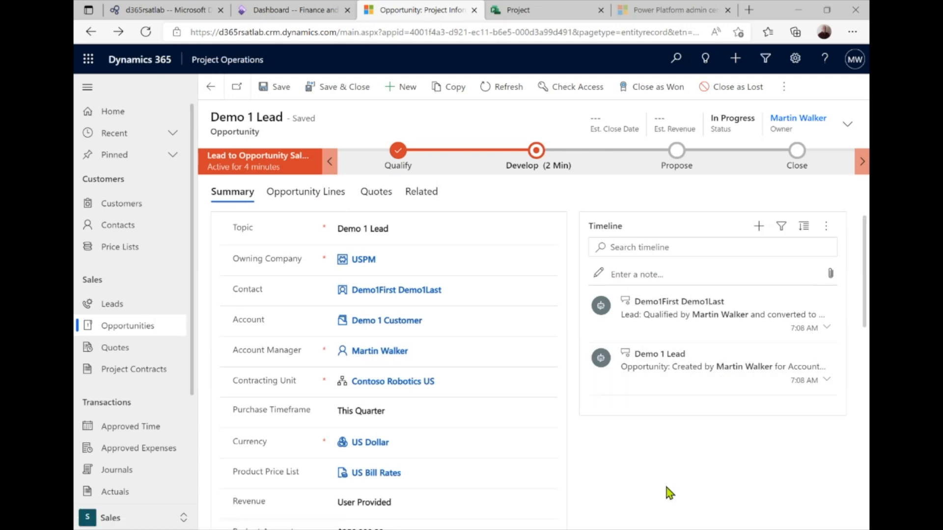
pyautogui.scroll(-1, 509, 464)
pyautogui.scroll(-2, 506, 457)
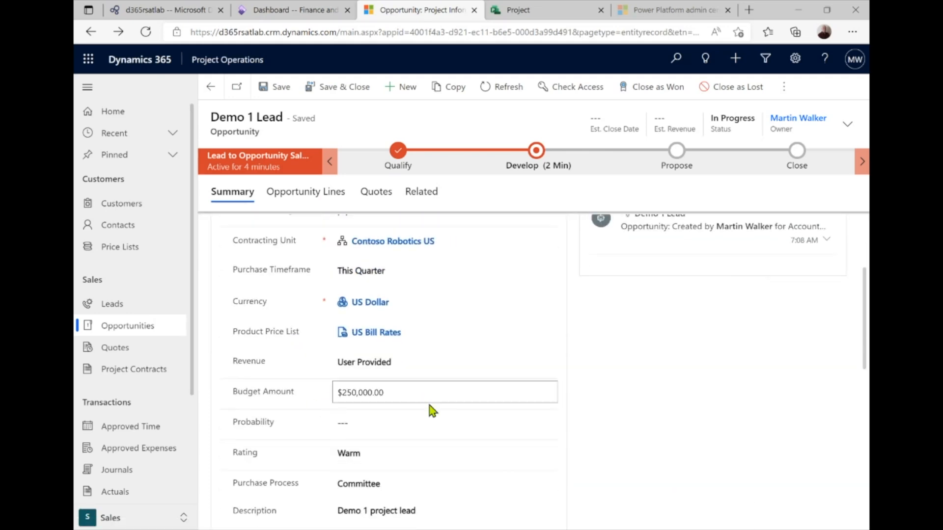
pyautogui.scroll(-1, 442, 405)
pyautogui.scroll(5, 491, 433)
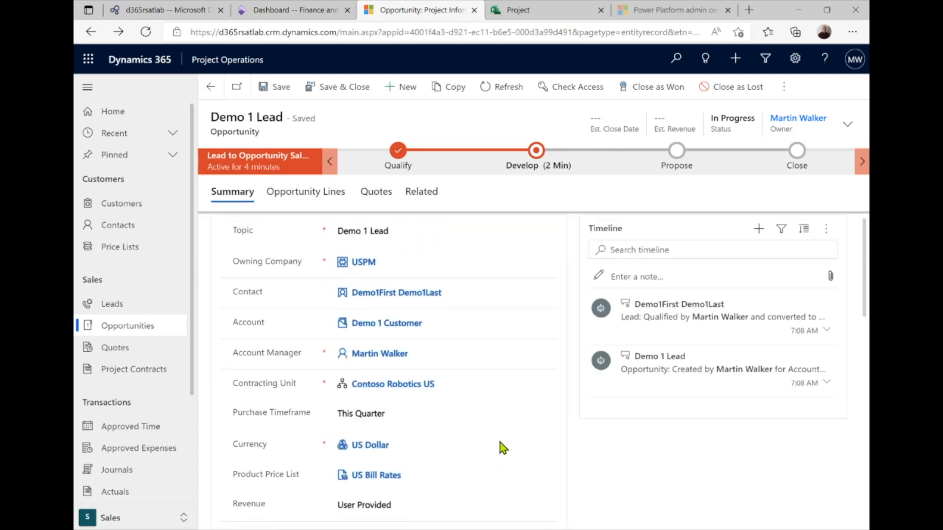
pyautogui.scroll(-4, 398, 499)
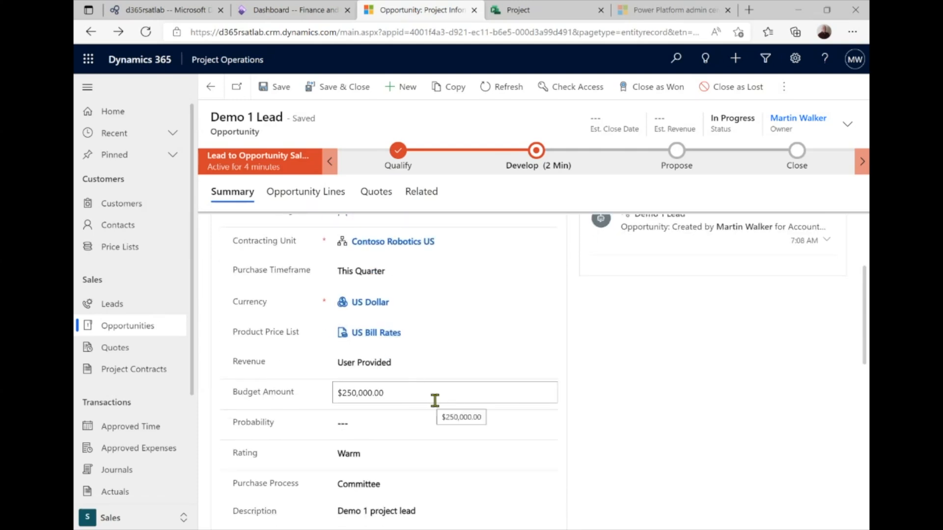
pyautogui.scroll(-6, 435, 400)
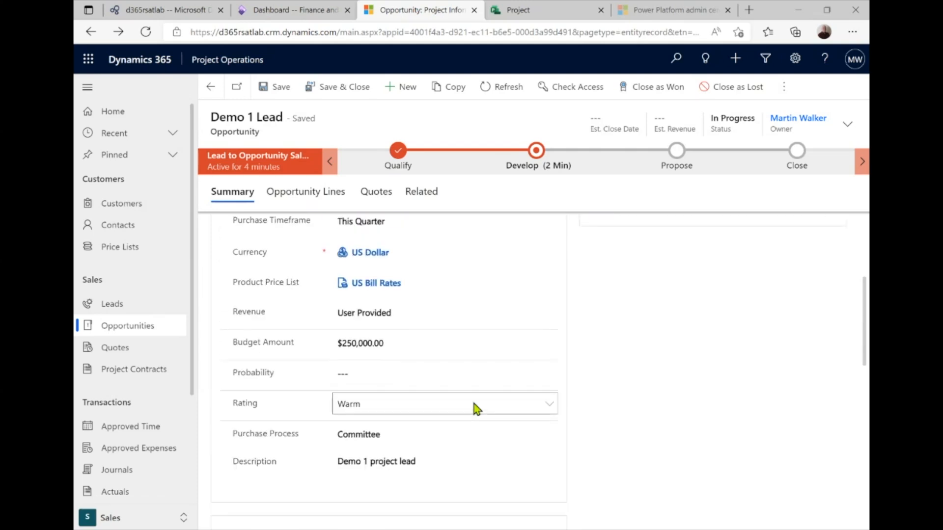
pyautogui.scroll(10, 473, 408)
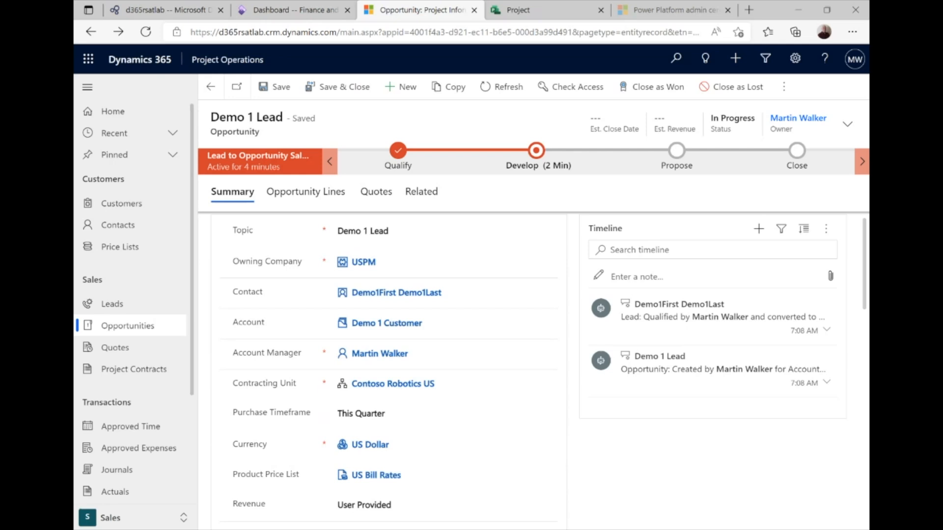
pyautogui.scroll(-3, 543, 355)
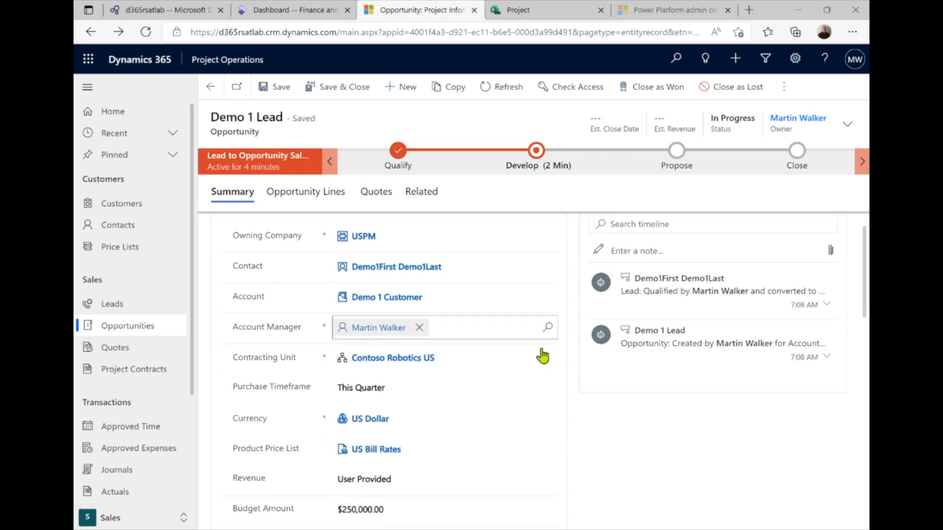
pyautogui.scroll(-8, 542, 356)
pyautogui.scroll(8, 542, 356)
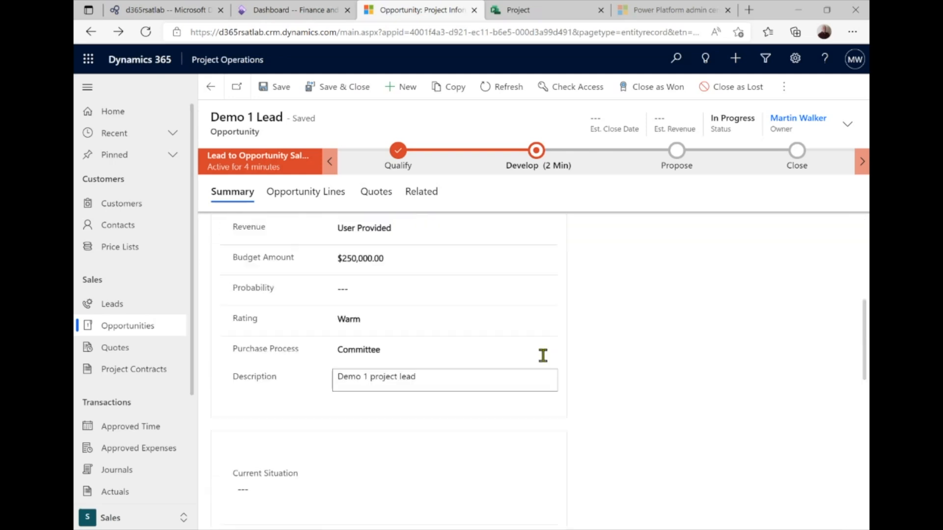
pyautogui.scroll(3, 467, 394)
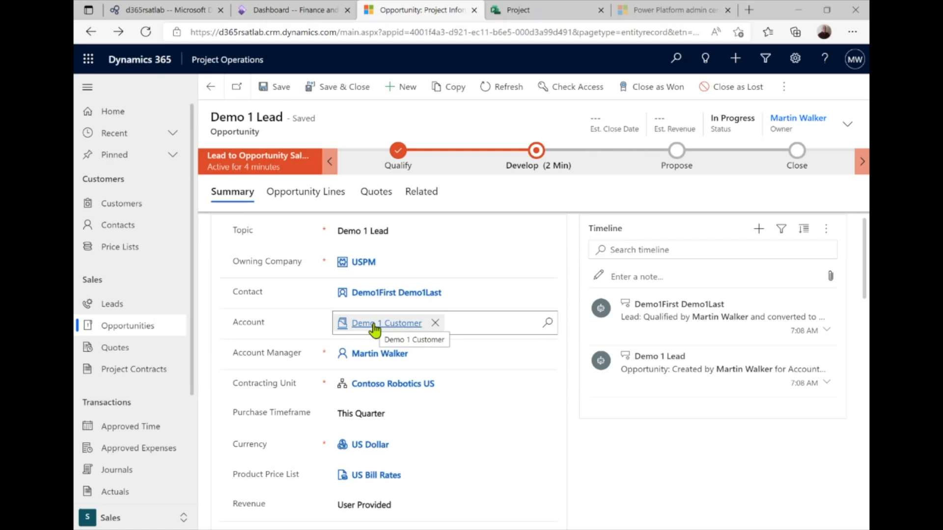
# Open account Demo 1 Customer, set relationship Customer, customer group 10, and enter its account number
pyautogui.click(373, 325)
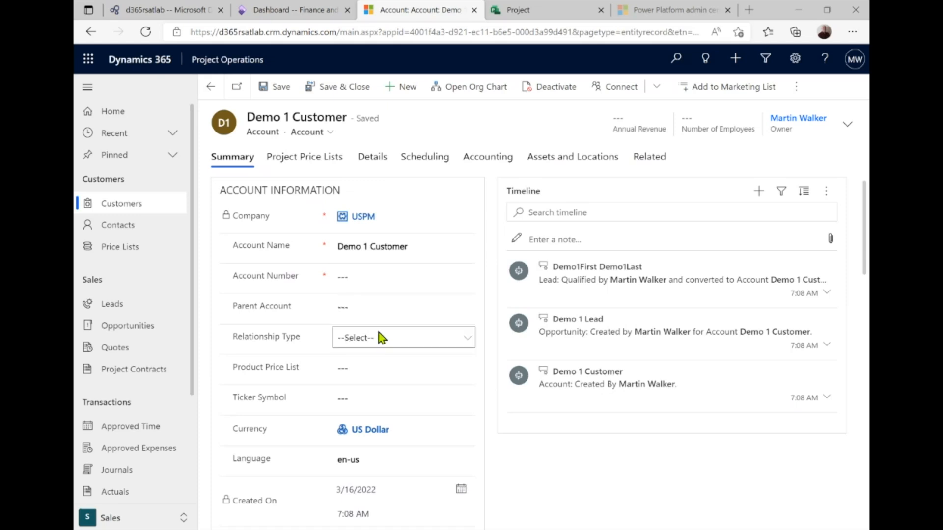
pyautogui.click(470, 338)
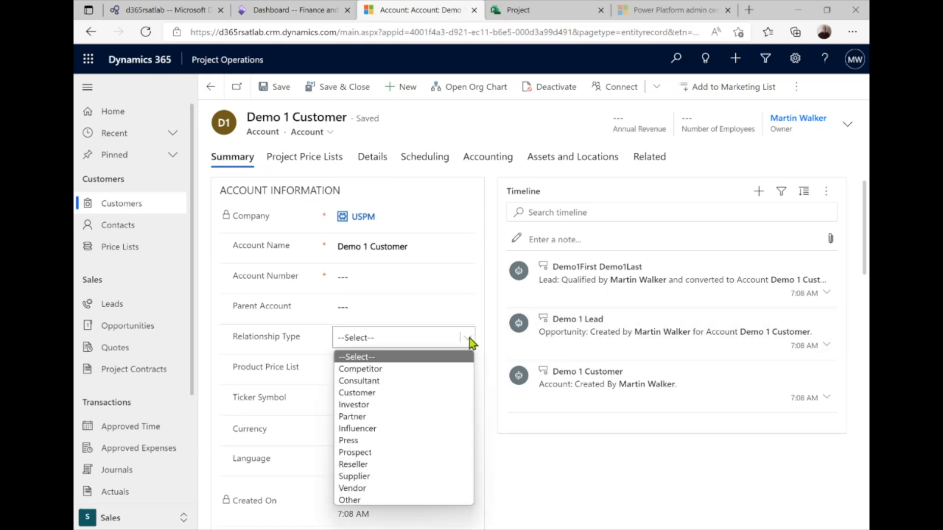
pyautogui.click(379, 393)
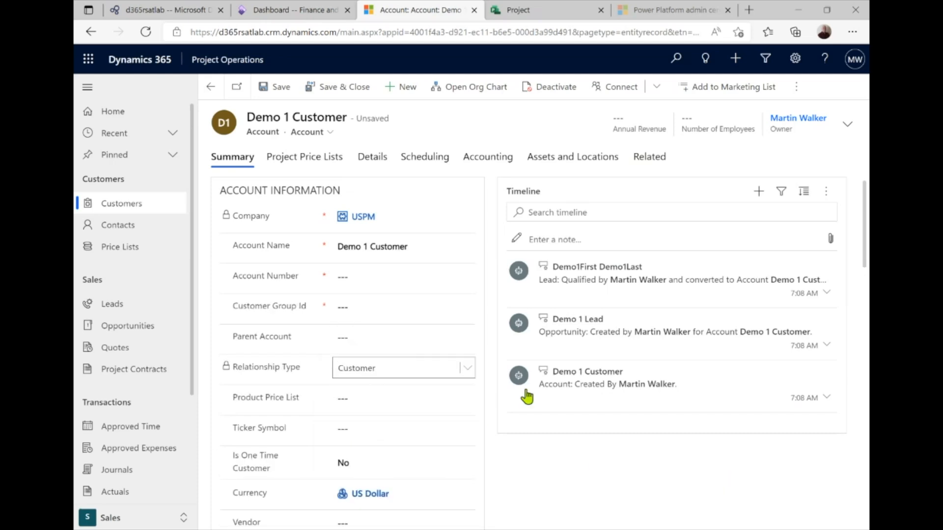
pyautogui.click(352, 307)
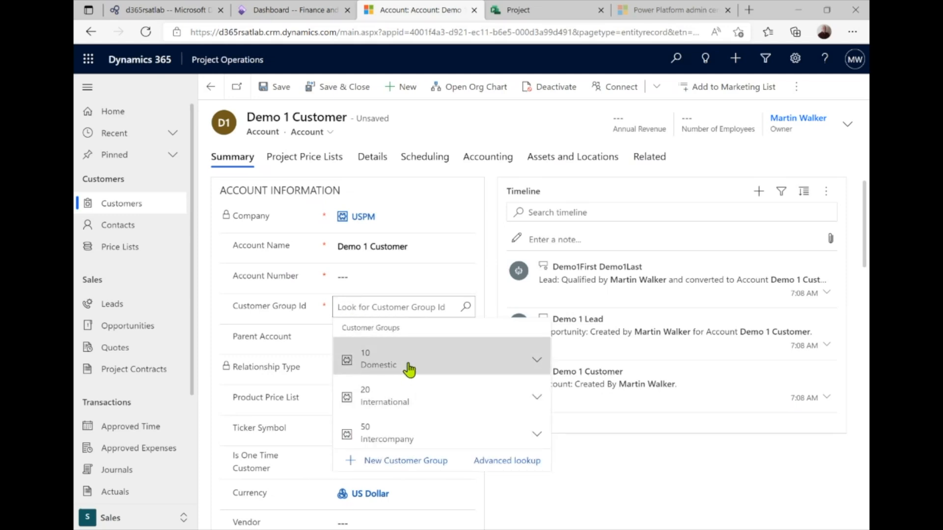
pyautogui.click(410, 369)
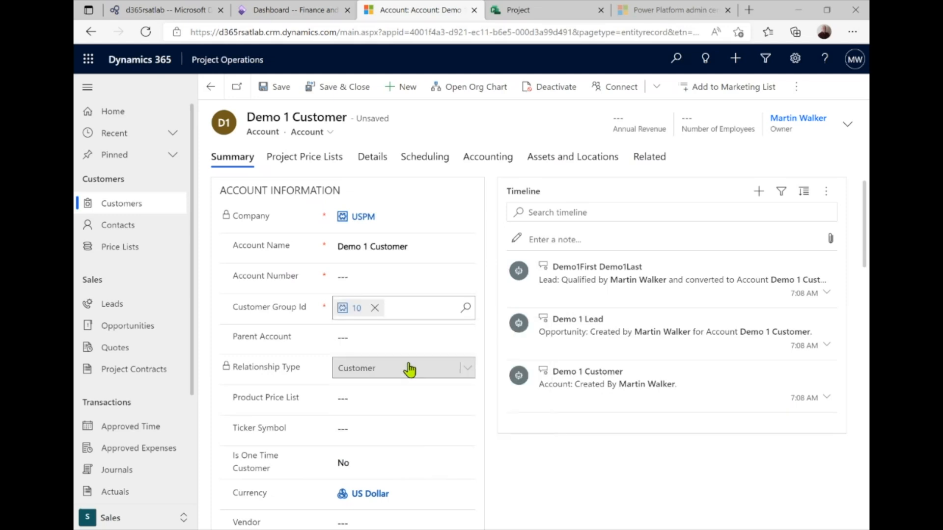
pyautogui.click(374, 279)
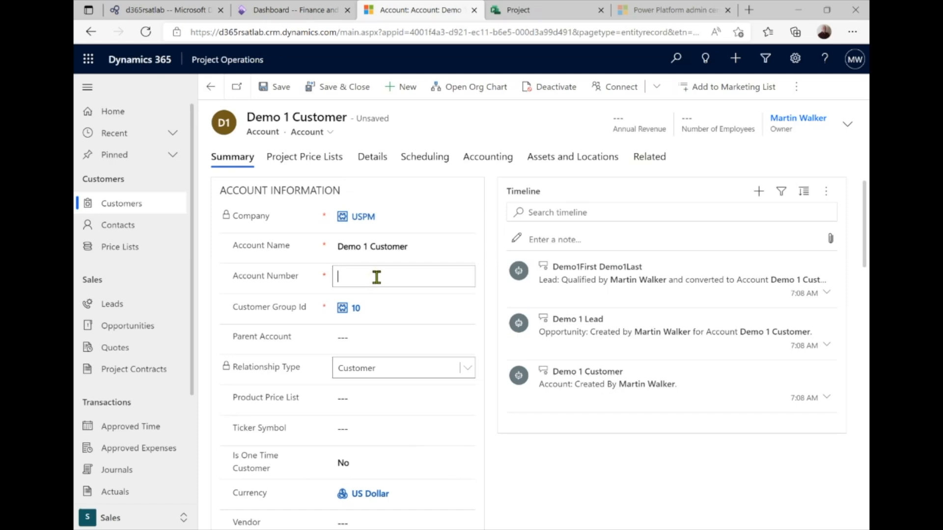
pyautogui.write('Demo1Cust')
# Leave the parent account empty, set the product price list to US Bill Rates, and save Demo 1 Customer
pyautogui.click(414, 343)
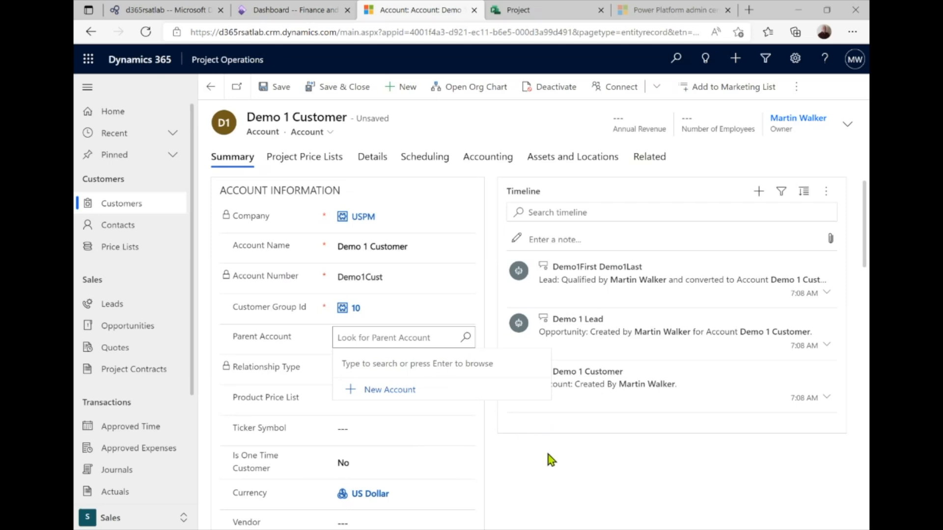
pyautogui.click(388, 369)
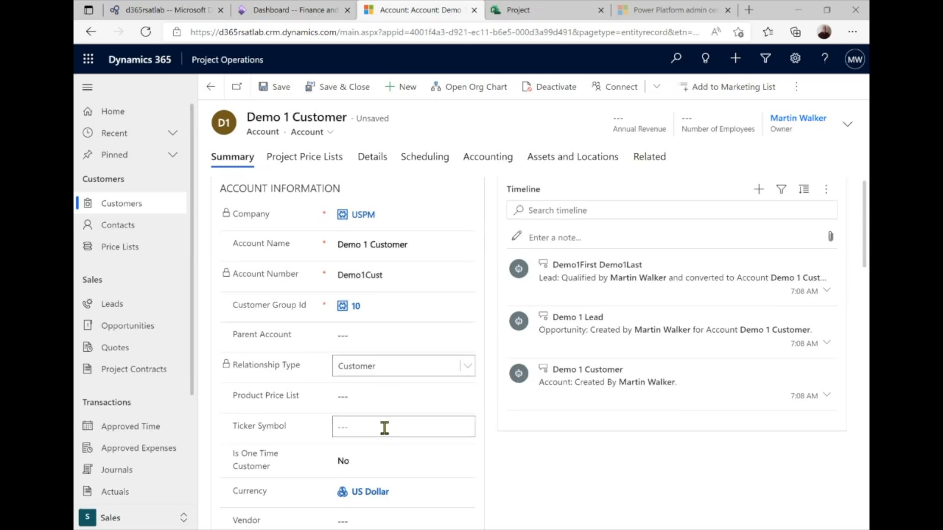
pyautogui.scroll(-1, 385, 428)
pyautogui.click(357, 350)
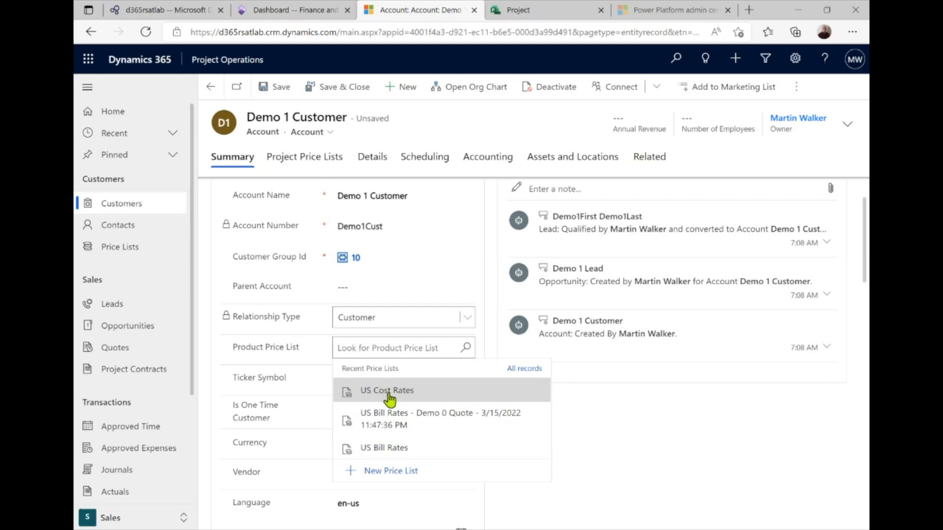
pyautogui.click(388, 448)
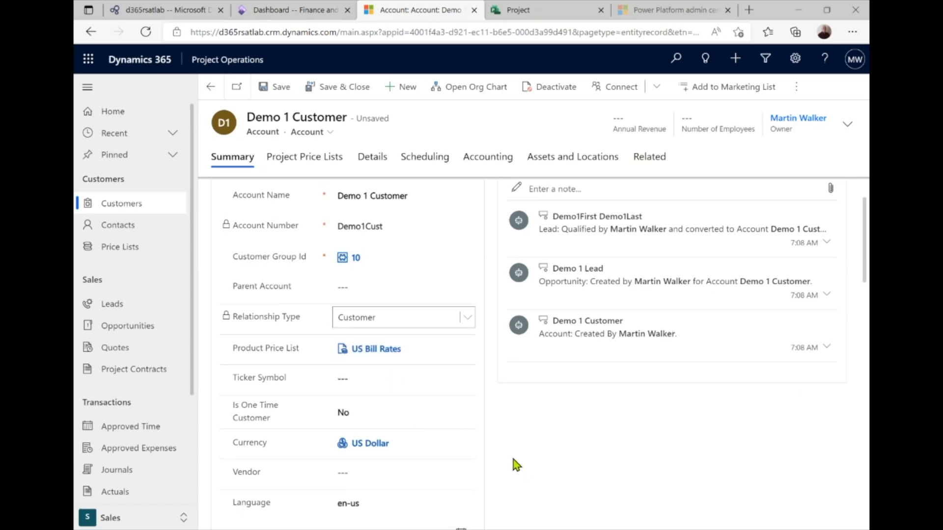
pyautogui.scroll(-1, 509, 459)
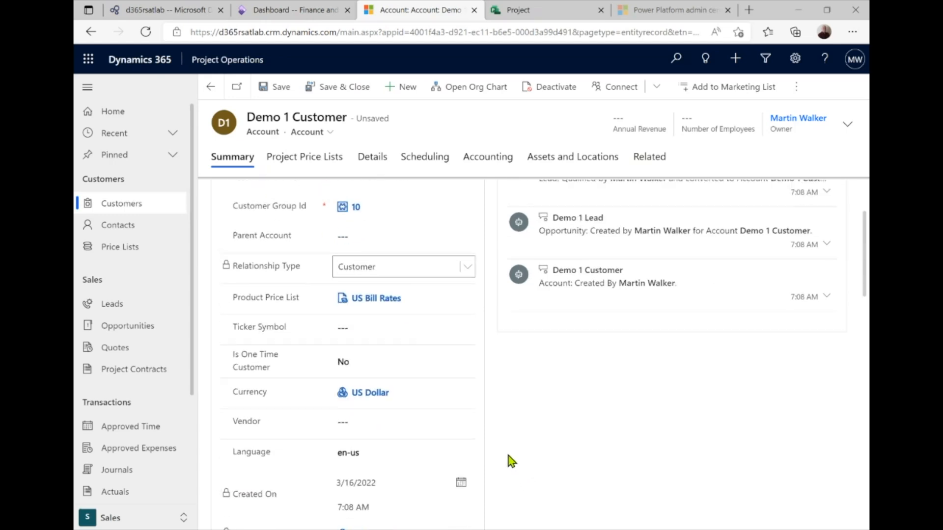
pyautogui.scroll(1, 508, 459)
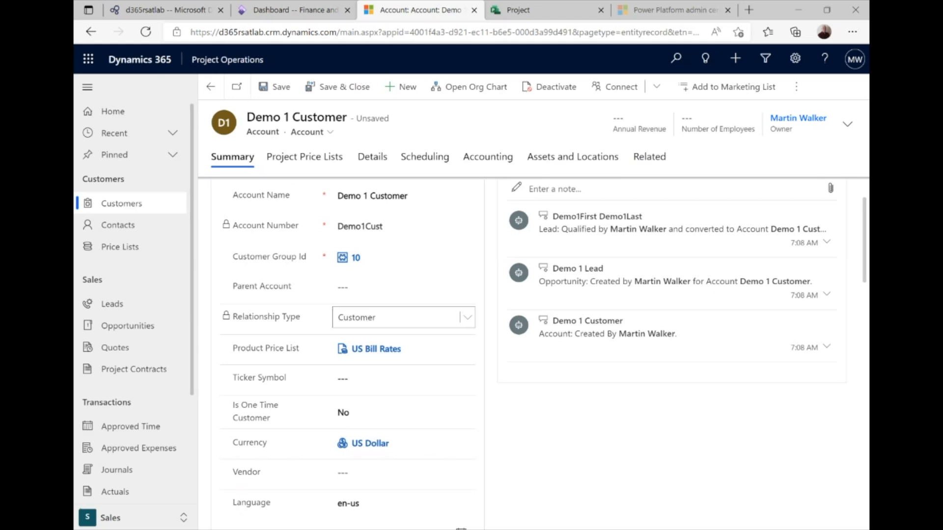
pyautogui.click(275, 87)
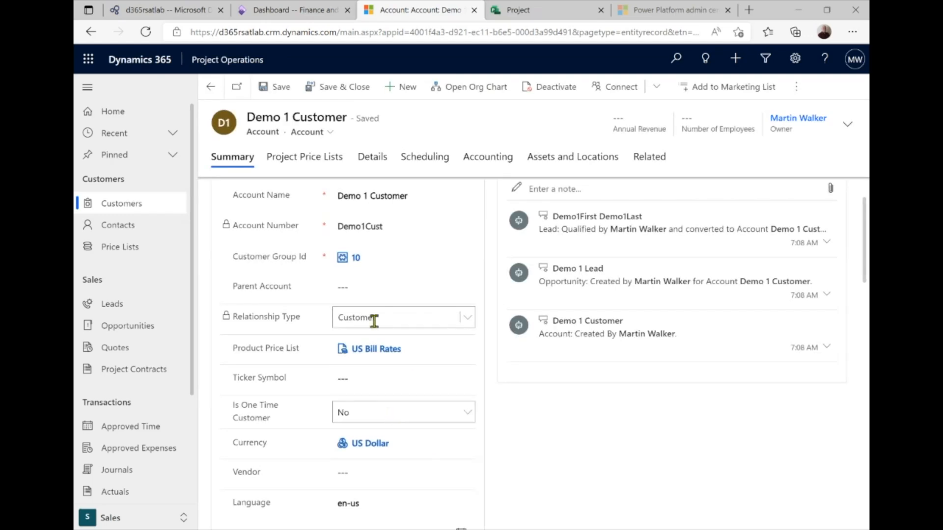
pyautogui.scroll(2, 438, 430)
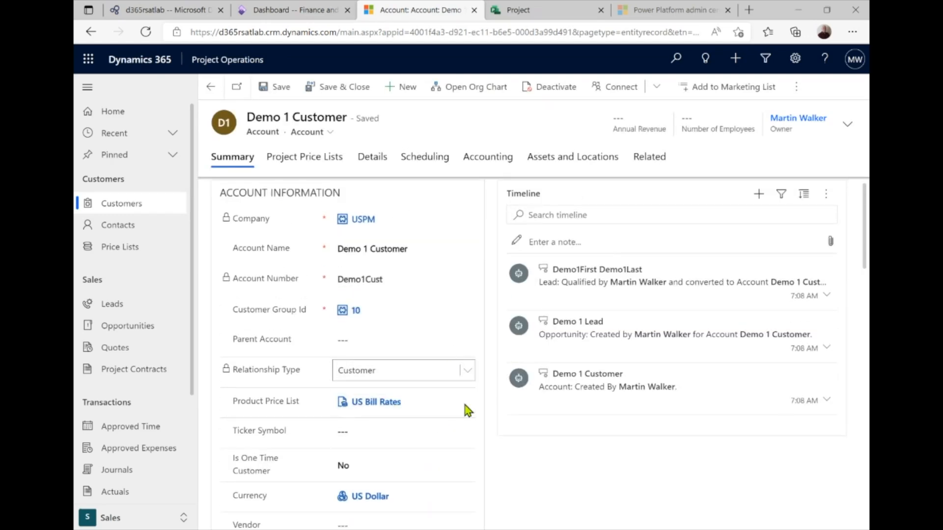
# Return to the Demo 1 Lead opportunity and view its still-empty Quotes list
pyautogui.click(211, 88)
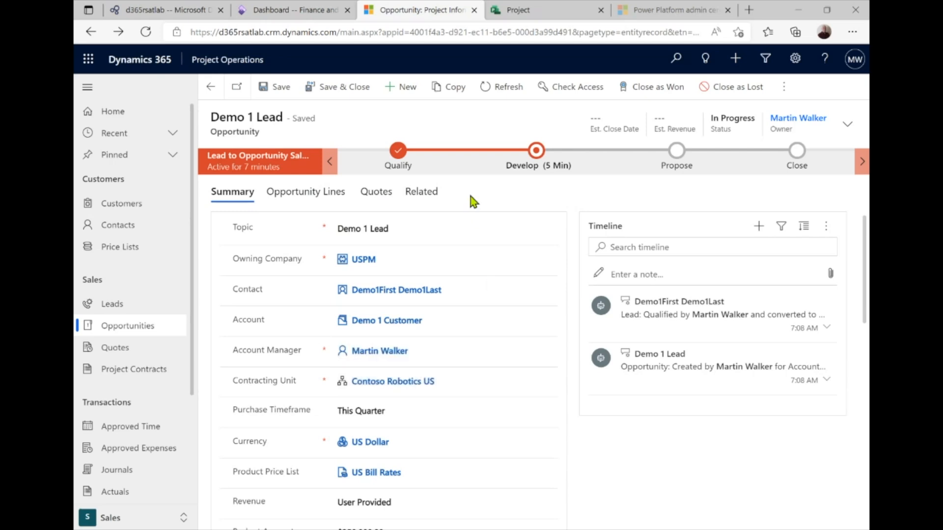
pyautogui.click(377, 197)
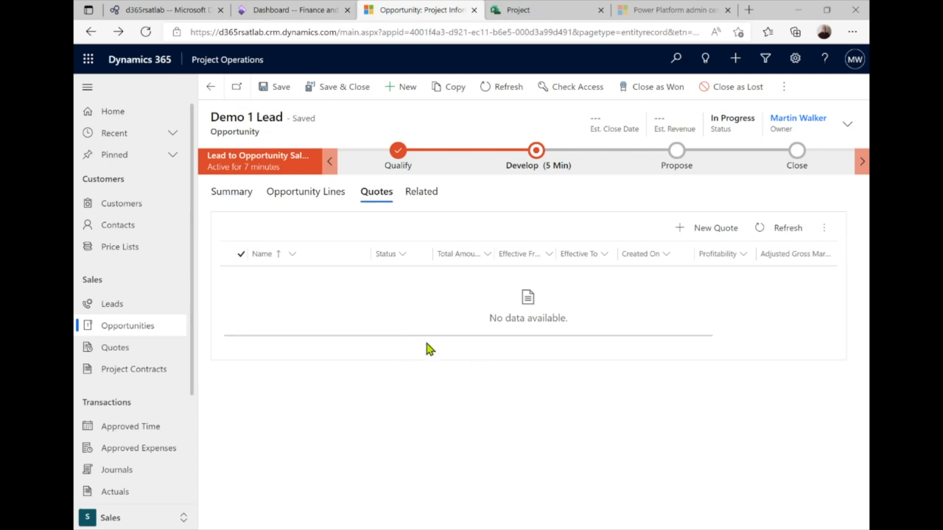
# Create a new quote for the Demo 1 Lead opportunity named Demo 1 Quote
pyautogui.click(681, 231)
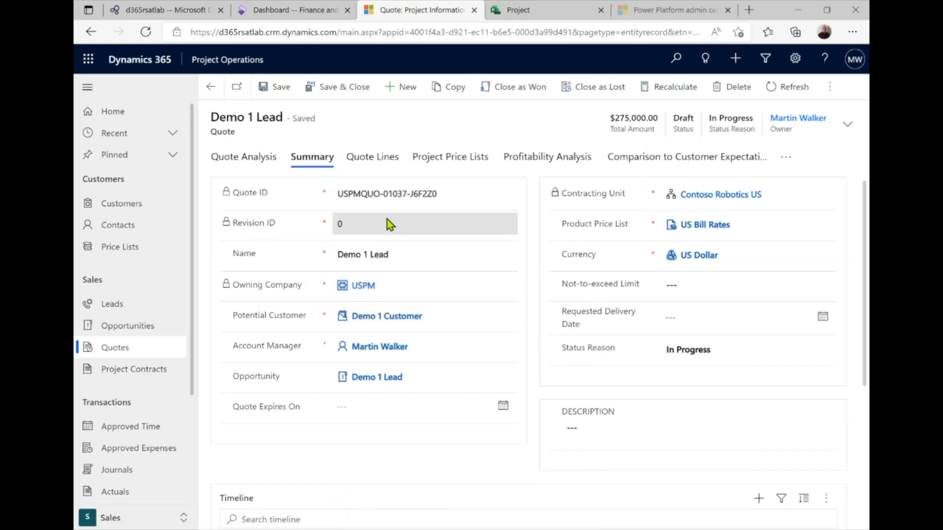
pyautogui.click(400, 256)
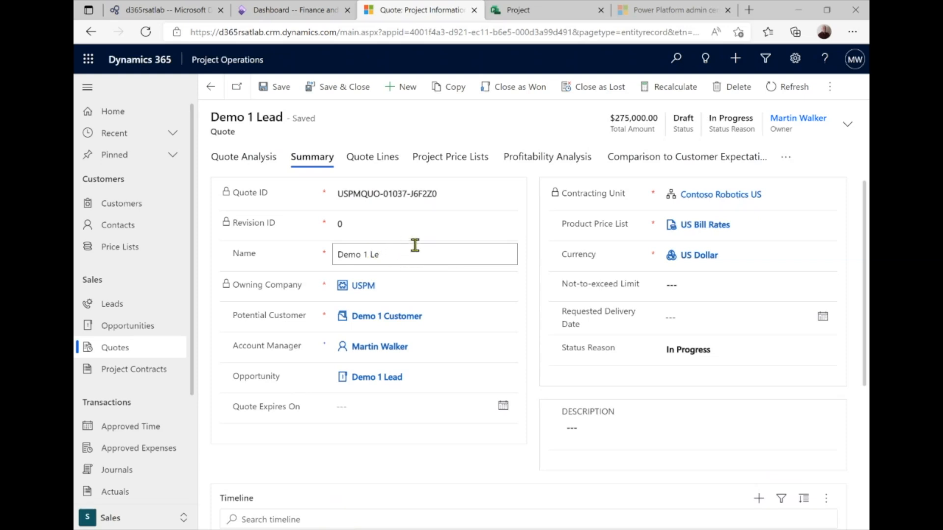
pyautogui.write('Quot')
# Set the requested delivery date to 5/31/2022 and save the quote
pyautogui.click(822, 317)
pyautogui.click(780, 348)
pyautogui.click(780, 349)
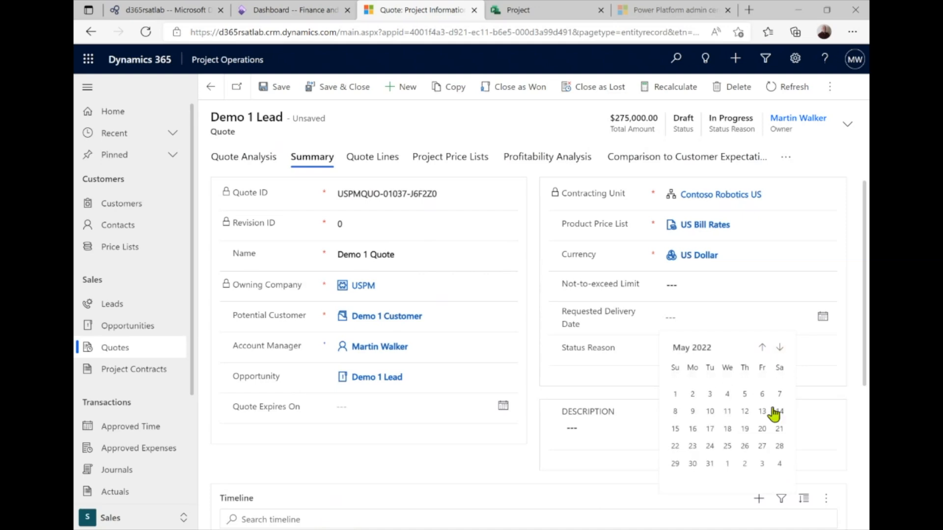
pyautogui.click(709, 463)
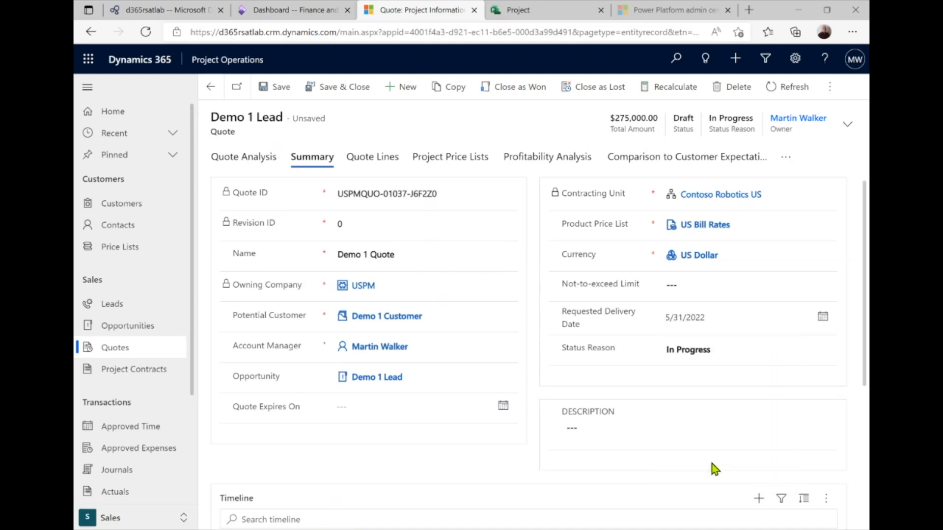
pyautogui.click(699, 287)
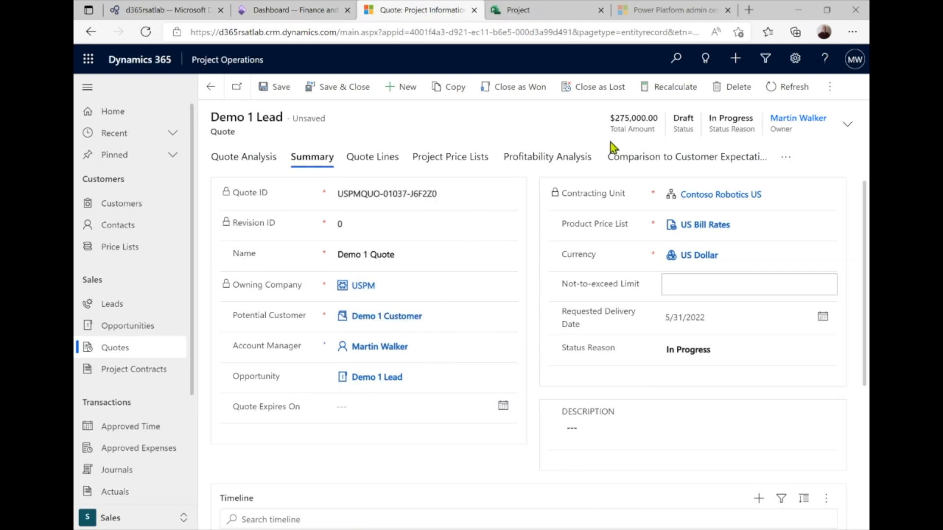
pyautogui.click(272, 87)
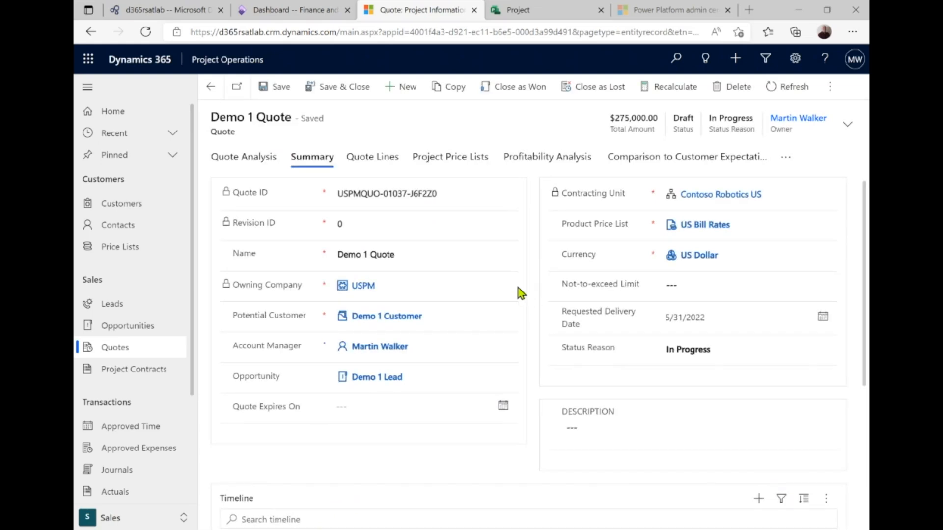
pyautogui.click(787, 157)
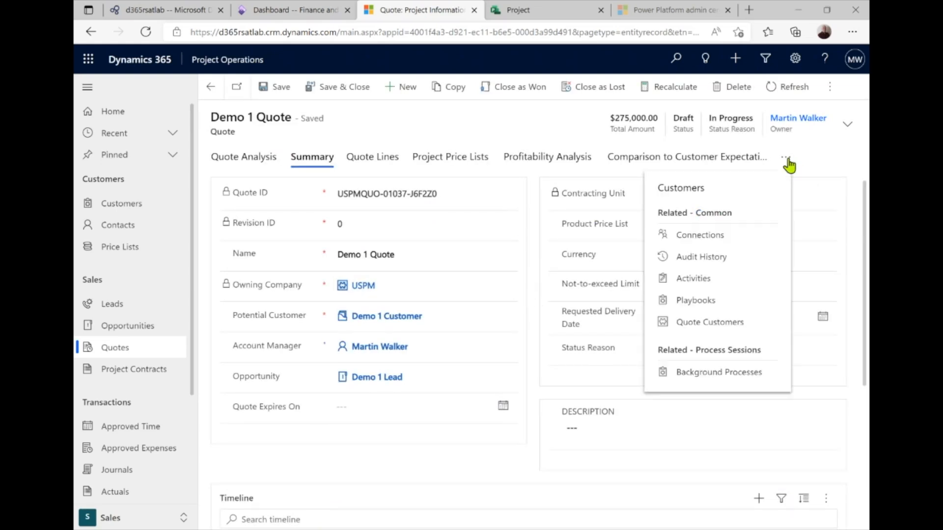
pyautogui.click(725, 192)
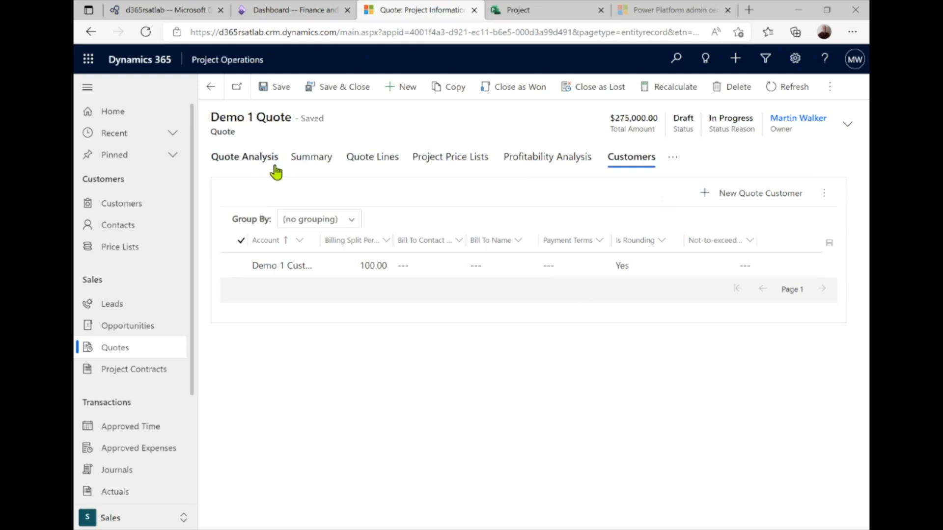
pyautogui.click(313, 162)
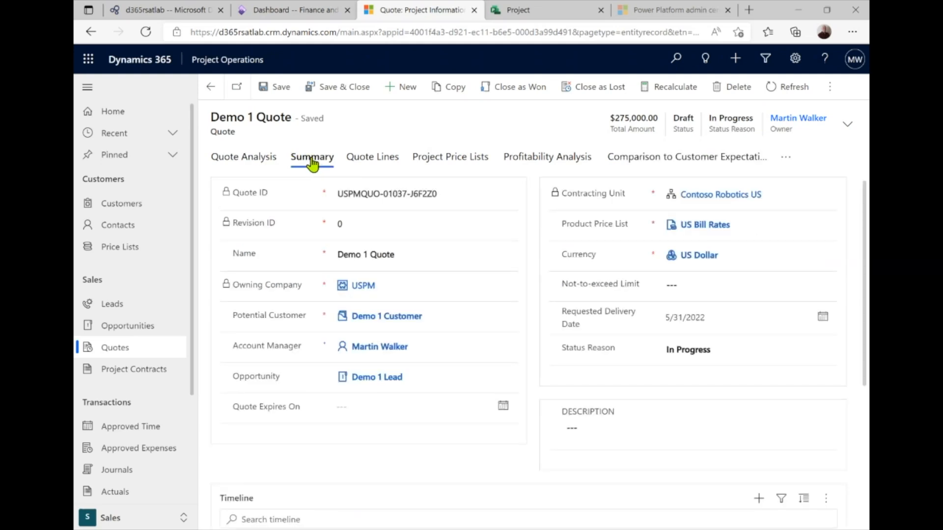
# Review the Project-based Lines grid: Time and Material $25,000.00 and Fixed Price $250,000.00
pyautogui.click(373, 158)
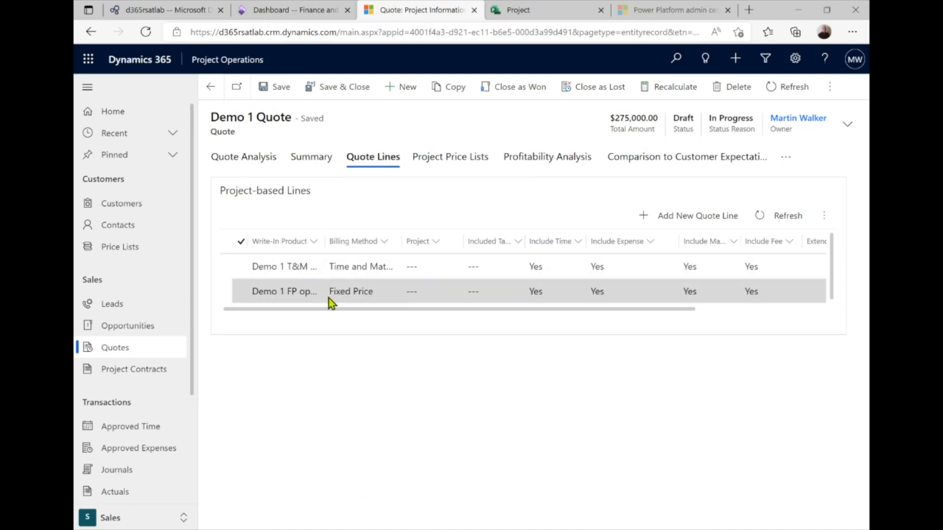
pyautogui.moveTo(344, 308); pyautogui.dragTo(427, 310)
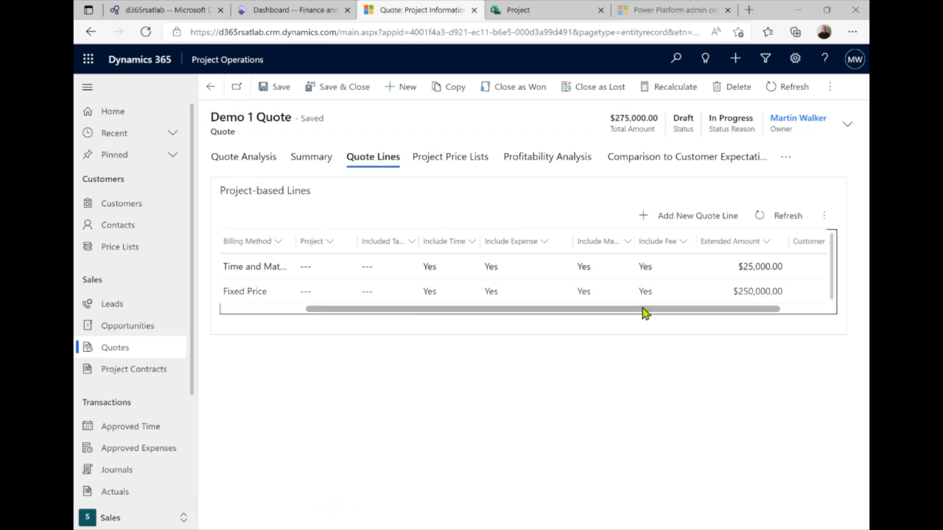
pyautogui.moveTo(644, 309); pyautogui.dragTo(524, 310)
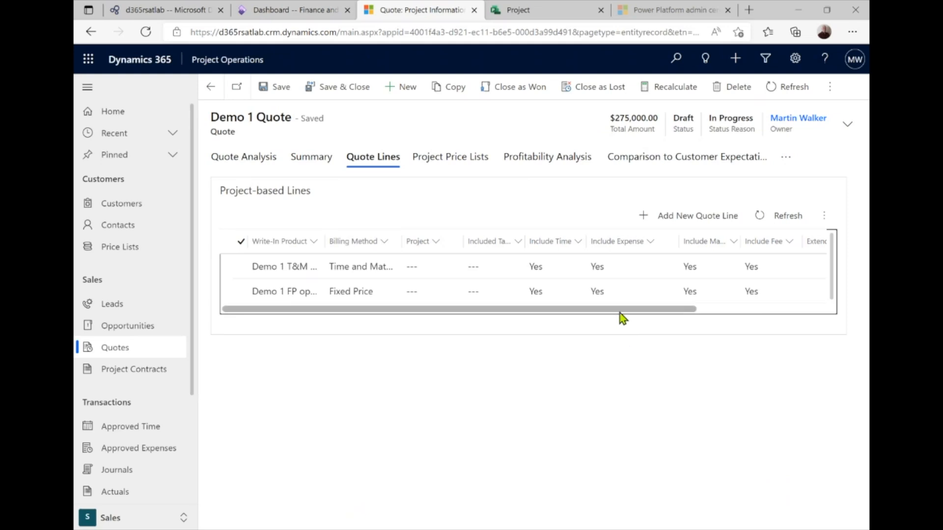
pyautogui.moveTo(619, 310); pyautogui.dragTo(539, 314)
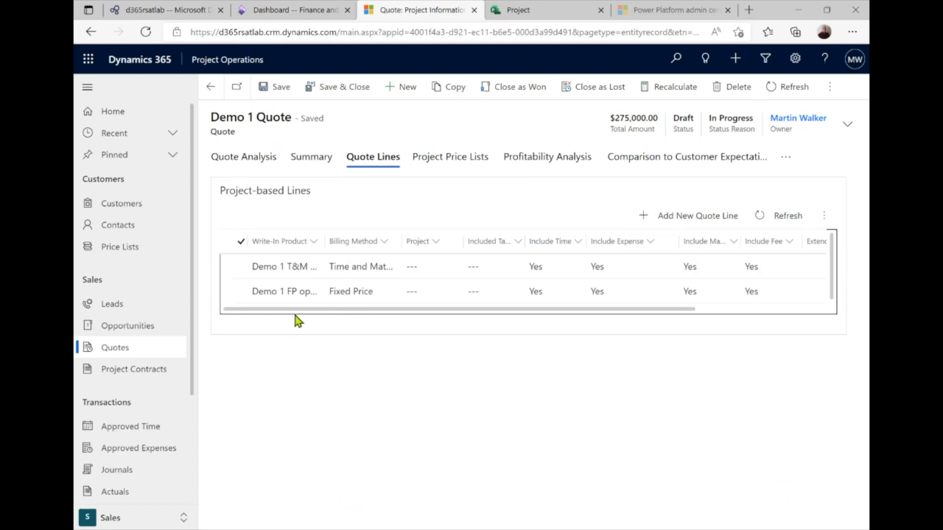
# Open the Demo 1 FP quote line, leaving its project field unset
pyautogui.click(343, 296)
pyautogui.doubleClick(343, 296)
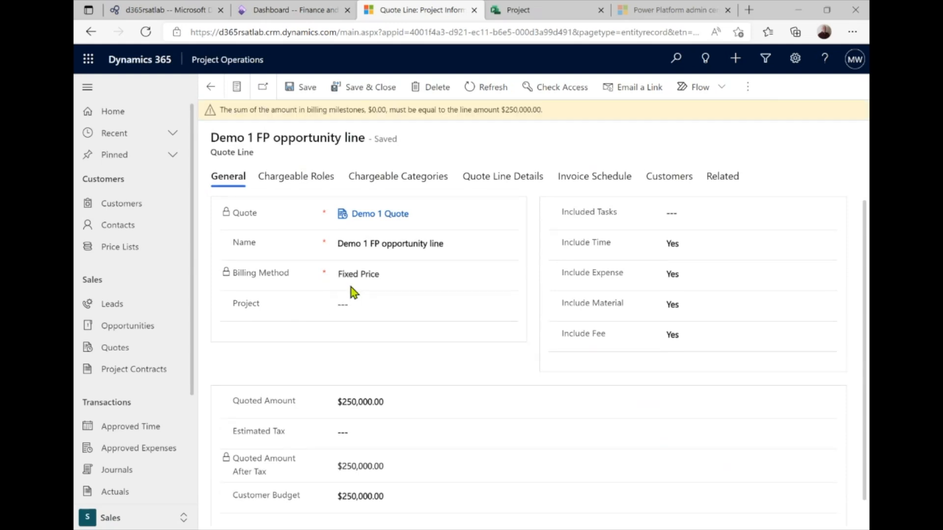
pyautogui.click(349, 305)
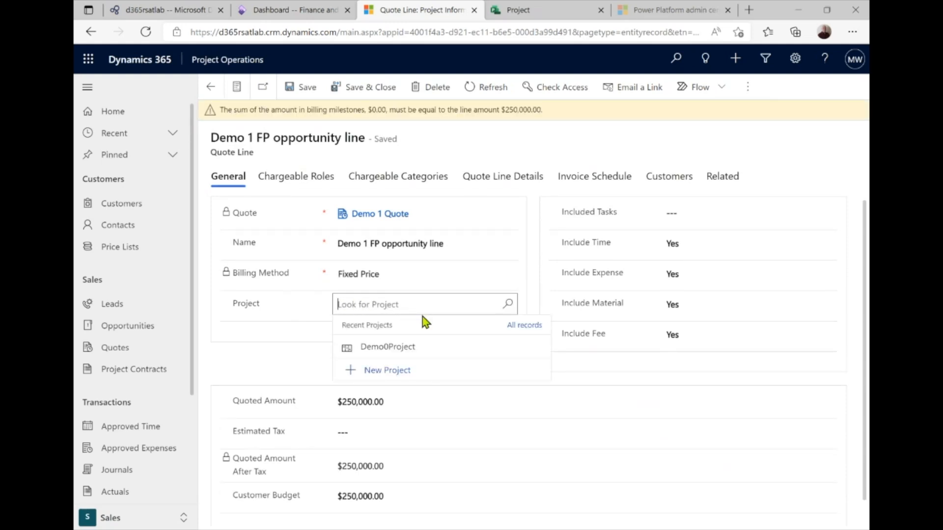
pyautogui.click(268, 360)
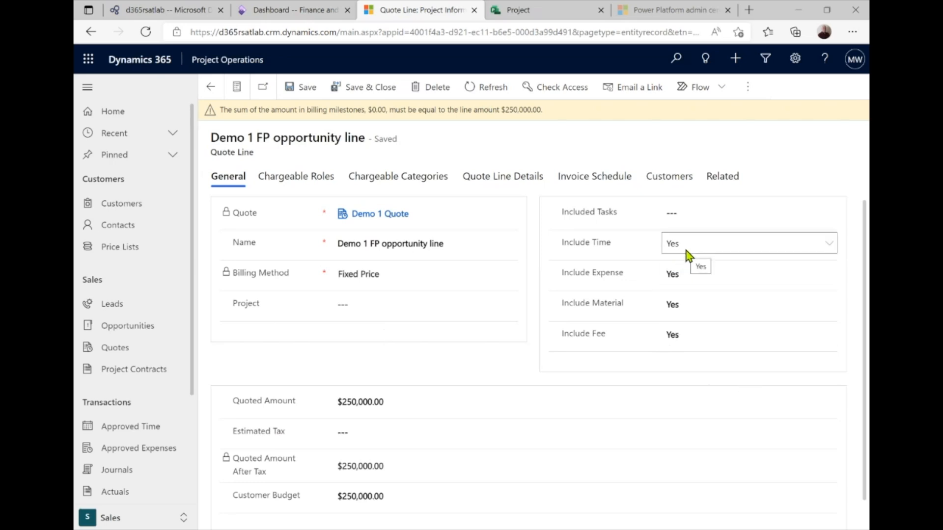
# Set Included Tasks to All project tasks and Include Expense, Material and Fee to No
pyautogui.click(727, 215)
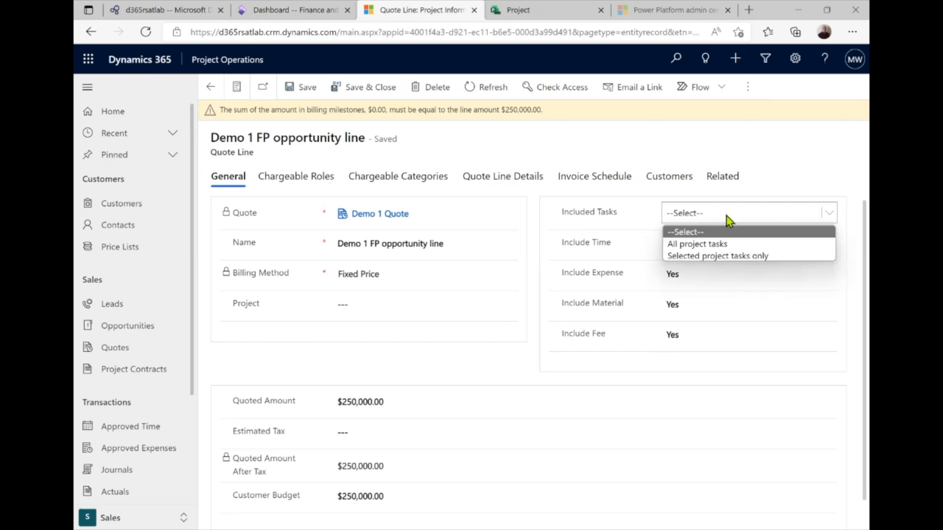
pyautogui.click(714, 244)
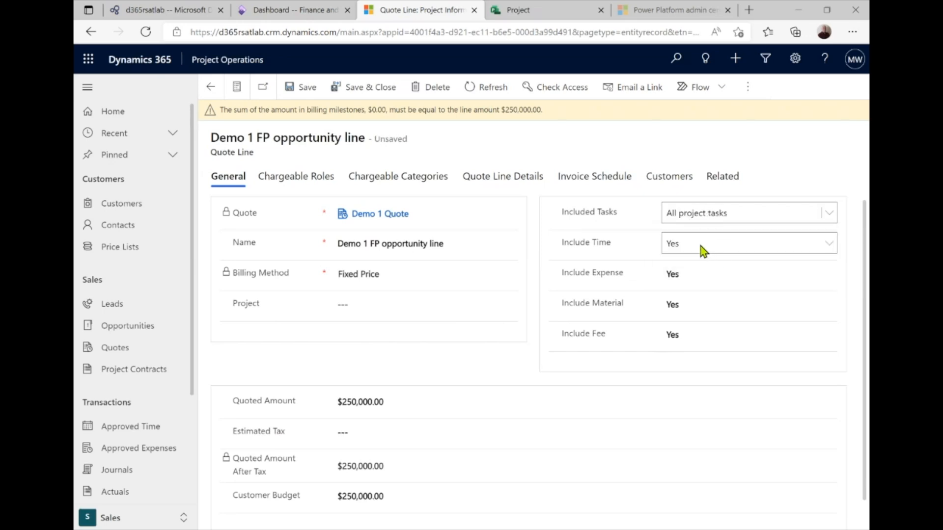
pyautogui.click(699, 275)
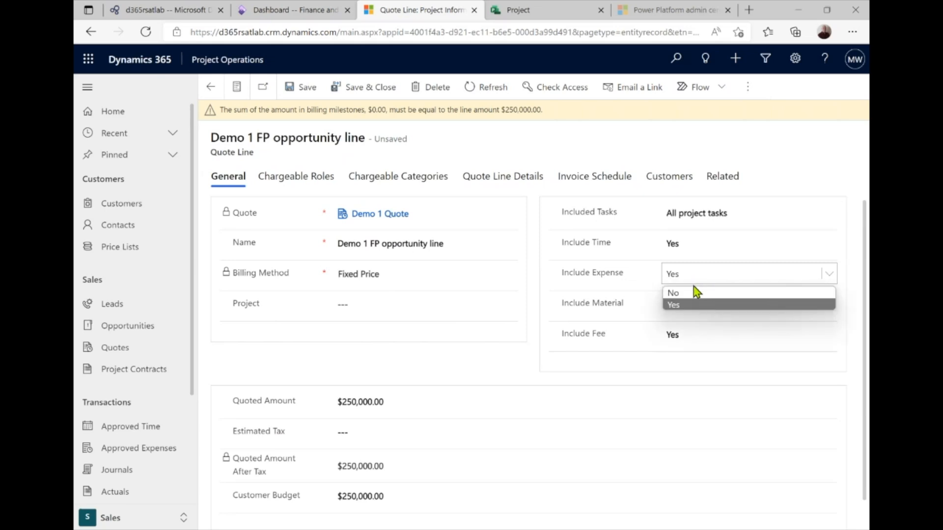
pyautogui.click(689, 292)
pyautogui.click(693, 305)
pyautogui.click(690, 324)
pyautogui.click(693, 338)
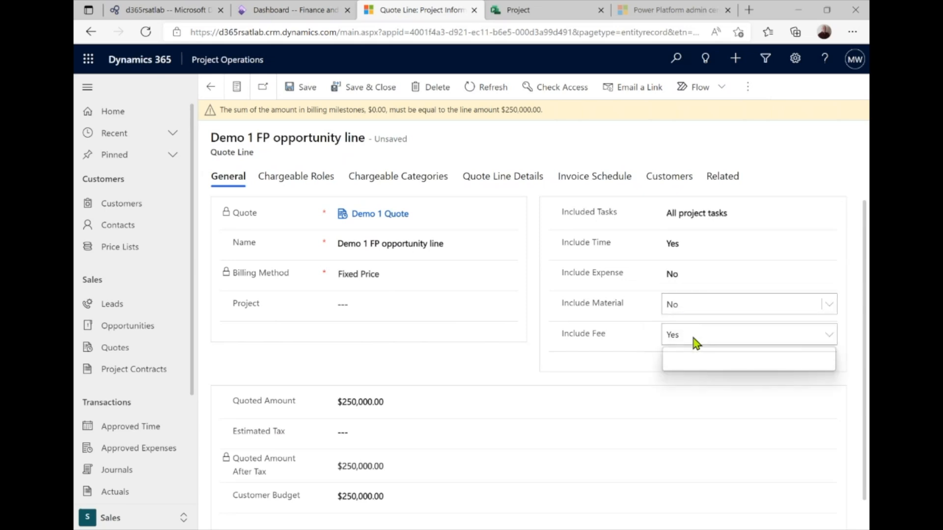
pyautogui.click(687, 356)
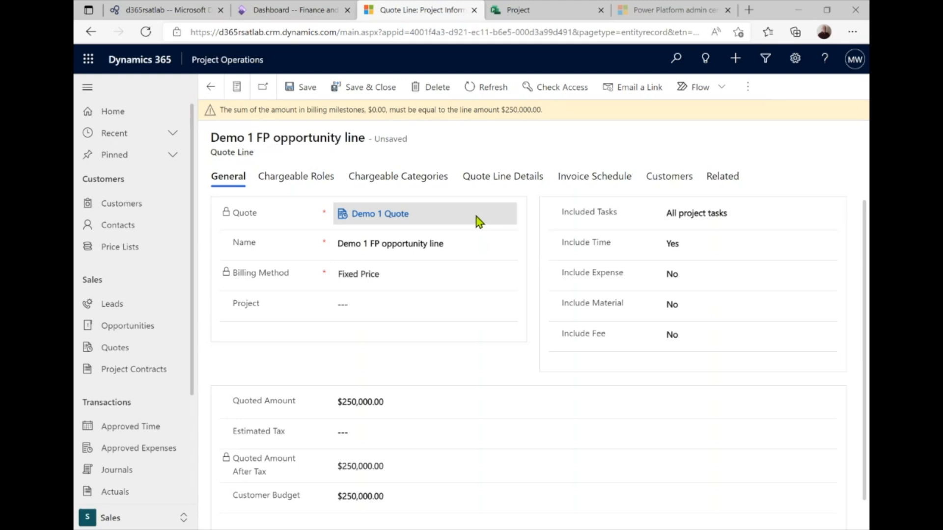
pyautogui.click(505, 179)
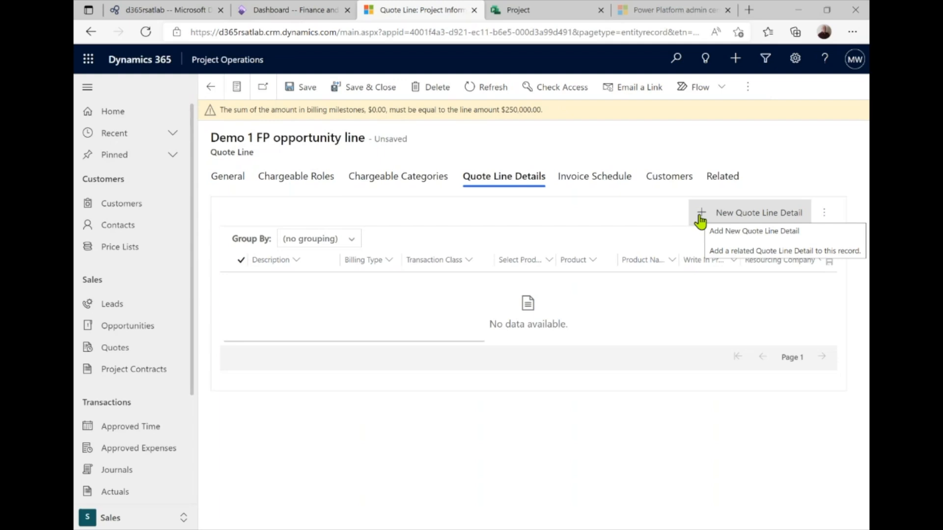
# Start a new quote line detail described 'Estimated hours' with the Consulting Lead role
pyautogui.click(700, 221)
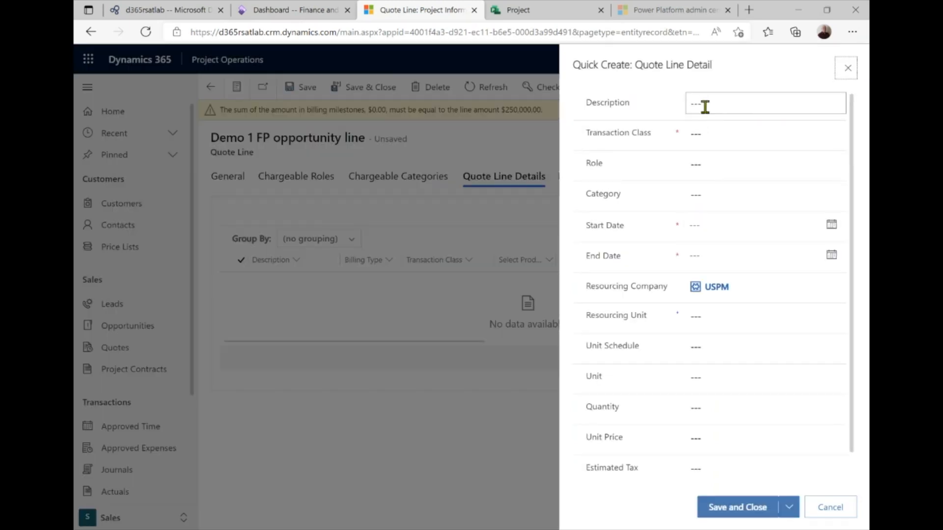
pyautogui.click(705, 106)
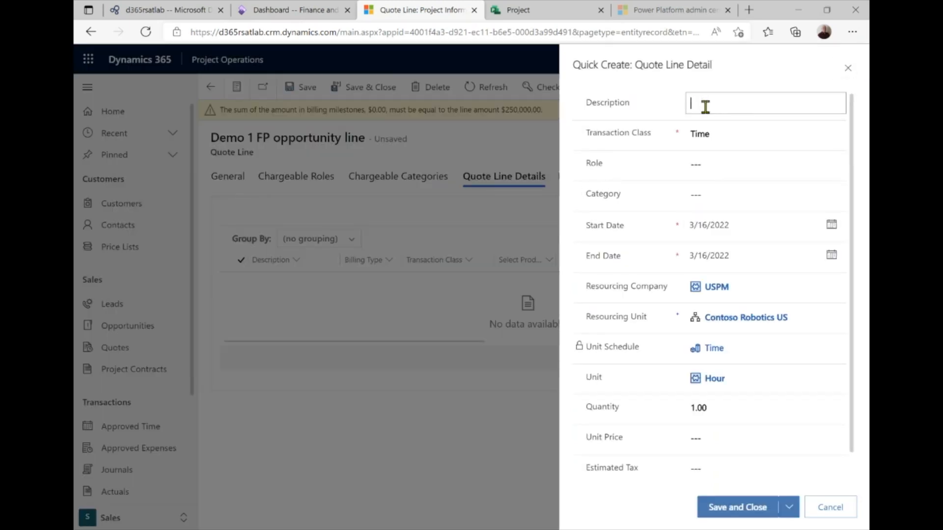
pyautogui.write('Esitmated hours')
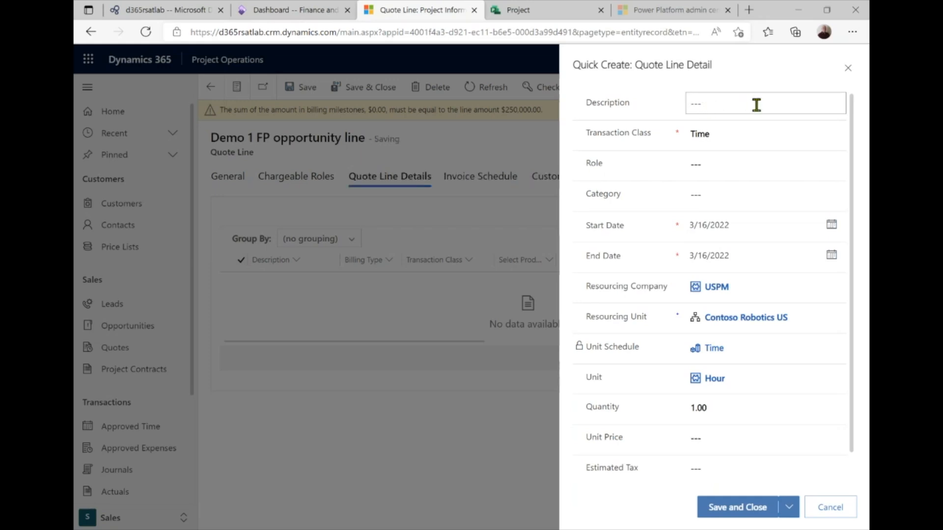
pyautogui.click(752, 102)
pyautogui.write('Estimated hours')
pyautogui.click(711, 167)
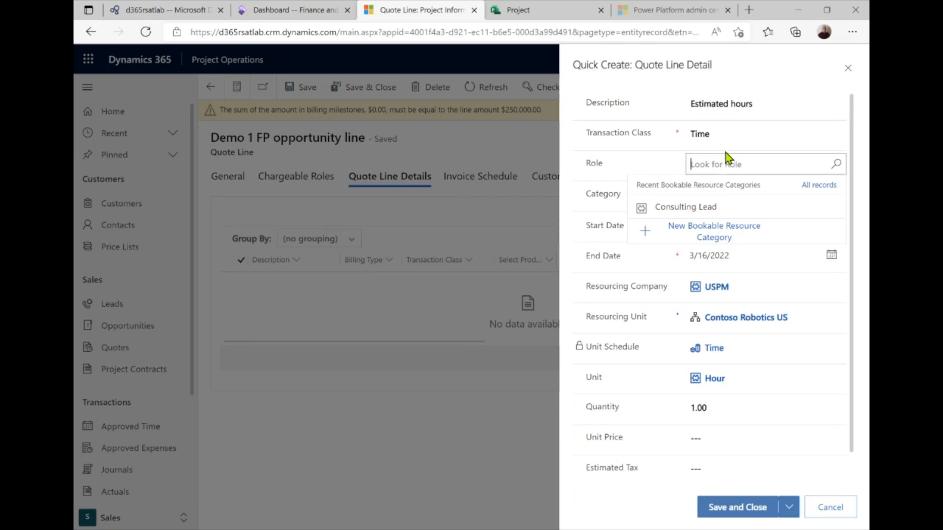
pyautogui.click(730, 210)
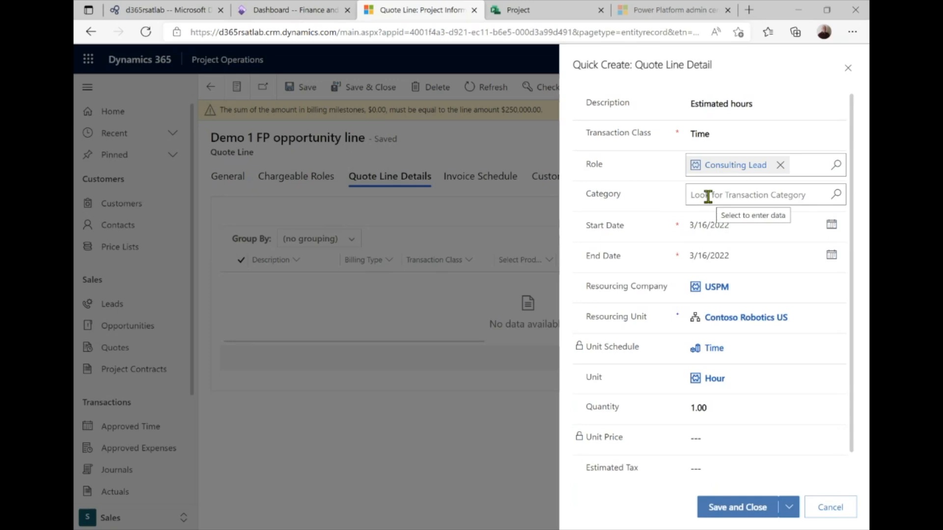
# Set the detail's end date to 5/31/2022 and quantity to 550 hours, then save it
pyautogui.click(831, 255)
pyautogui.click(804, 287)
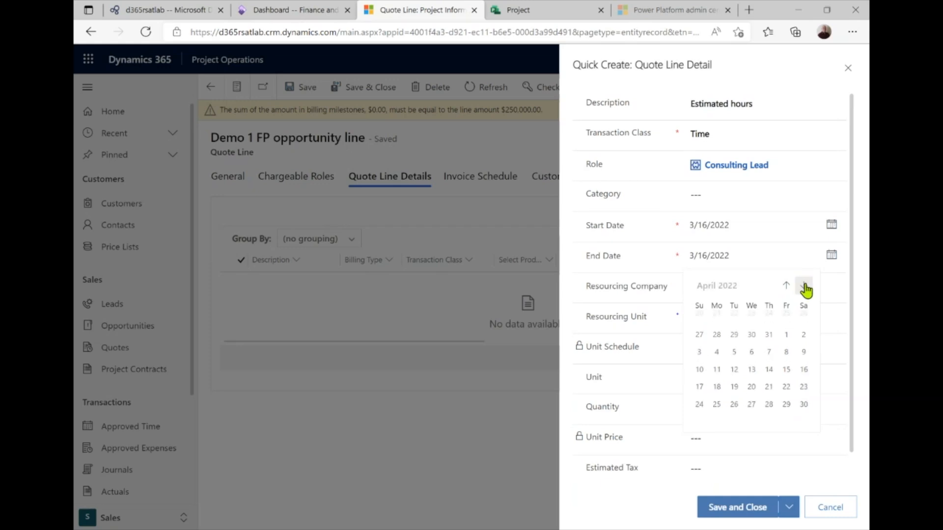
pyautogui.click(804, 287)
pyautogui.click(734, 401)
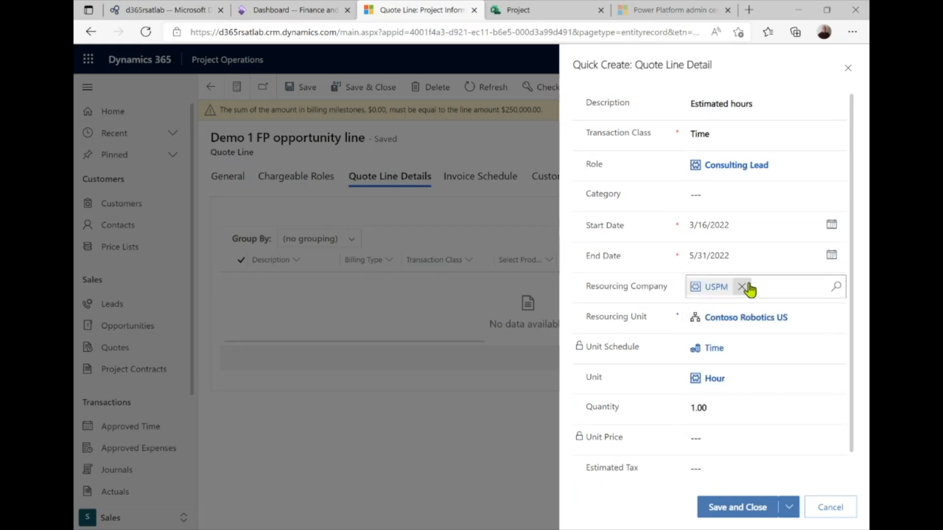
pyautogui.click(716, 408)
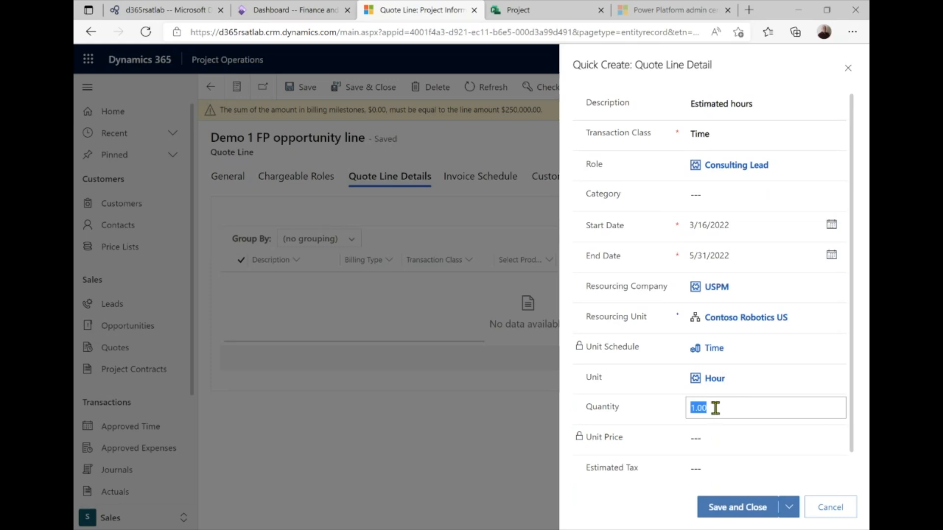
pyautogui.write('550')
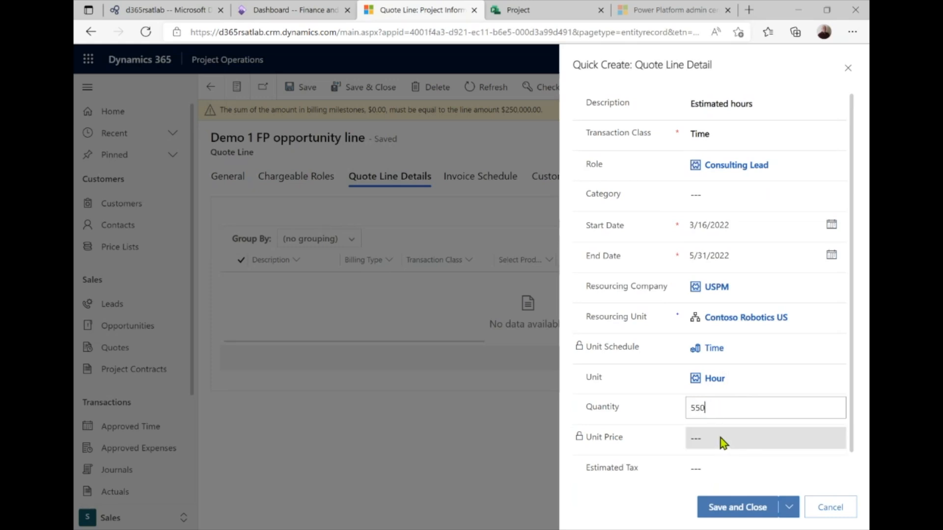
pyautogui.press('Tab')
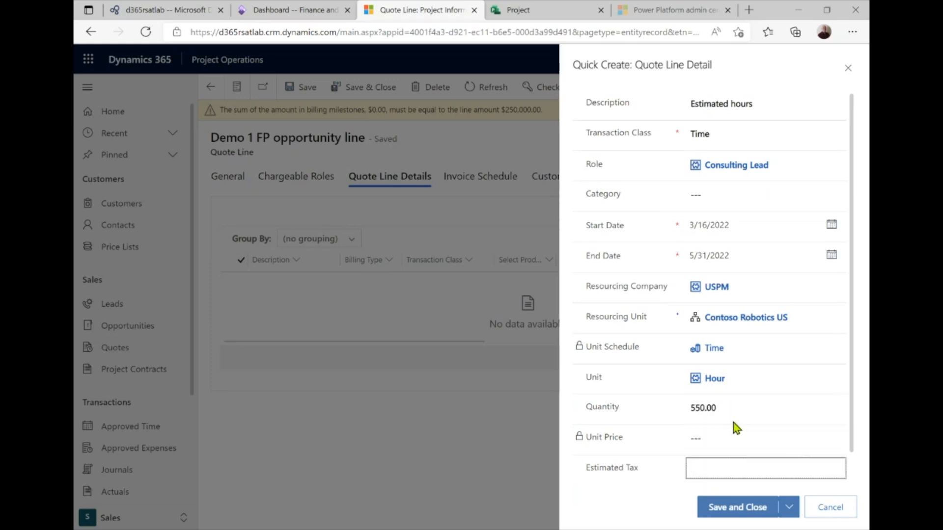
pyautogui.click(737, 510)
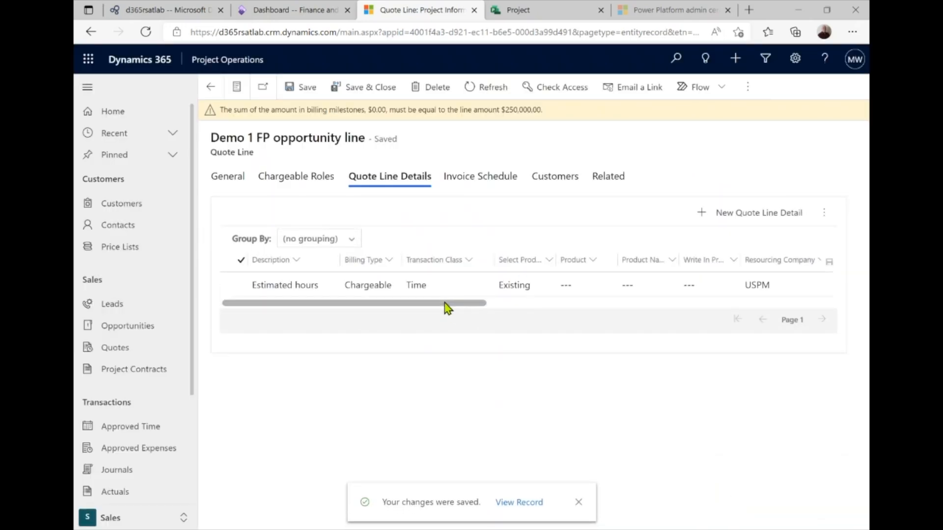
# Scroll the details grid and return to Demo 1 Quote, now totalling $272,500.00
pyautogui.moveTo(444, 303); pyautogui.dragTo(773, 308)
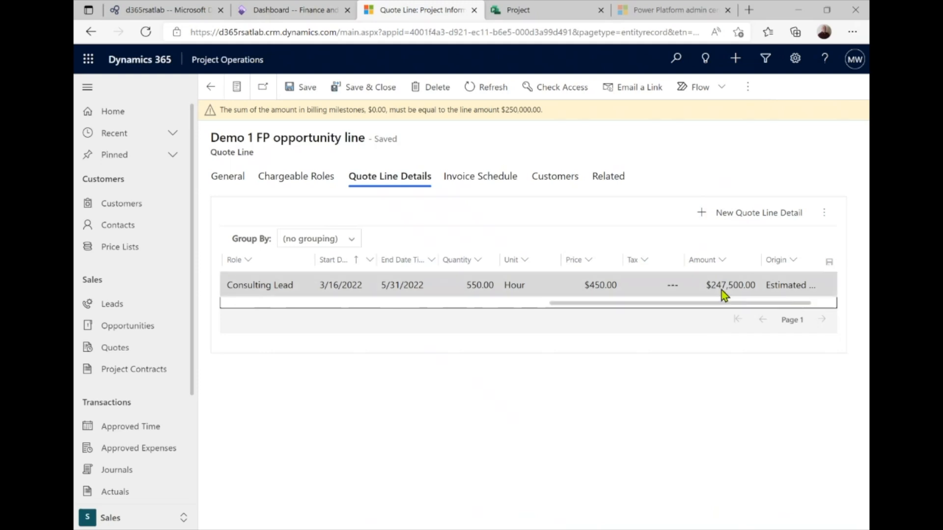
pyautogui.moveTo(744, 306); pyautogui.dragTo(299, 310)
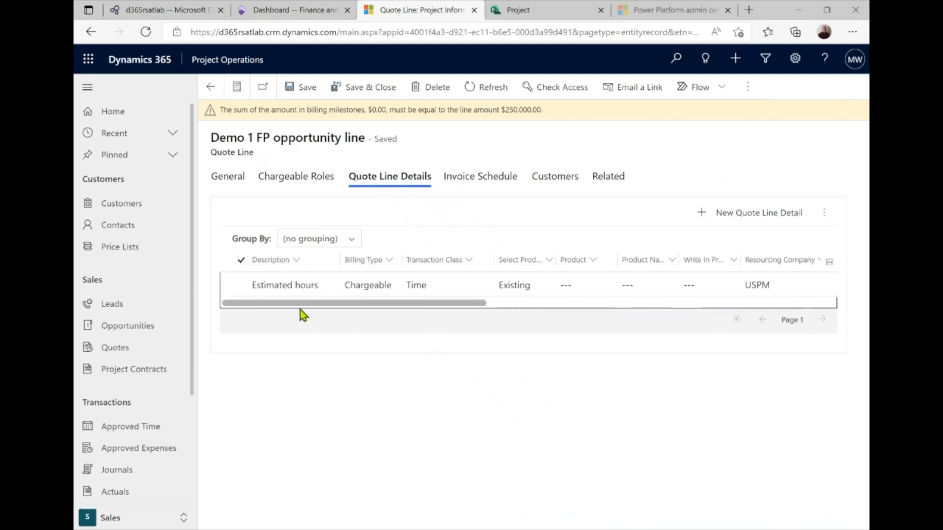
pyautogui.click(212, 90)
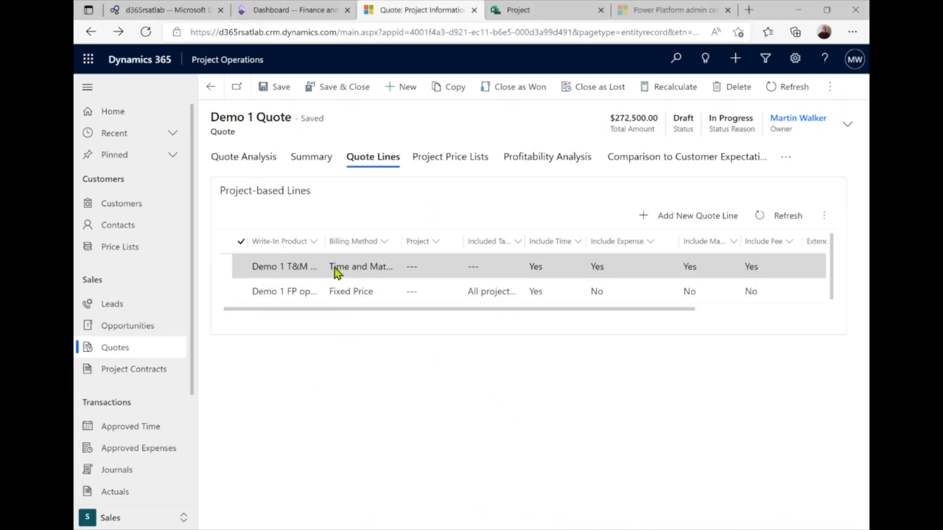
# Open the Demo 1 T&M line and set Included Tasks to All project tasks, Include Time to No
pyautogui.click(349, 268)
pyautogui.doubleClick(349, 267)
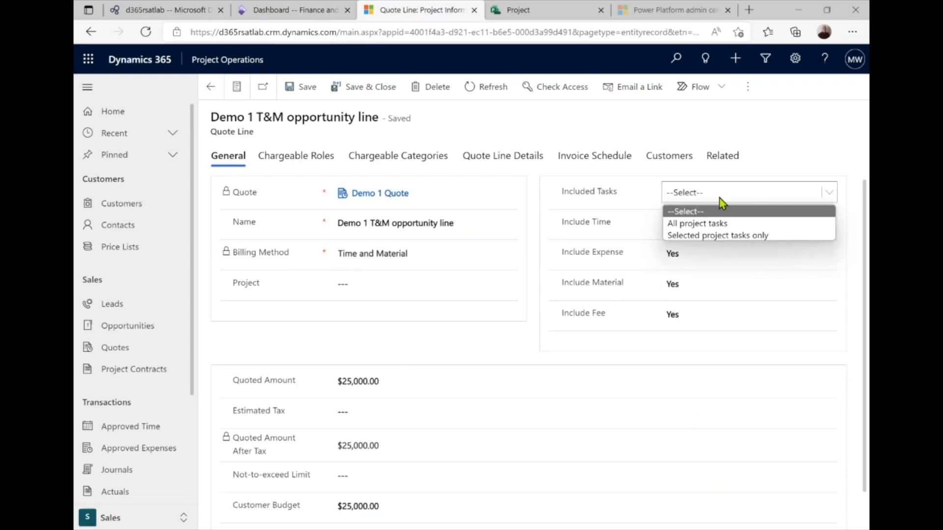
pyautogui.click(716, 224)
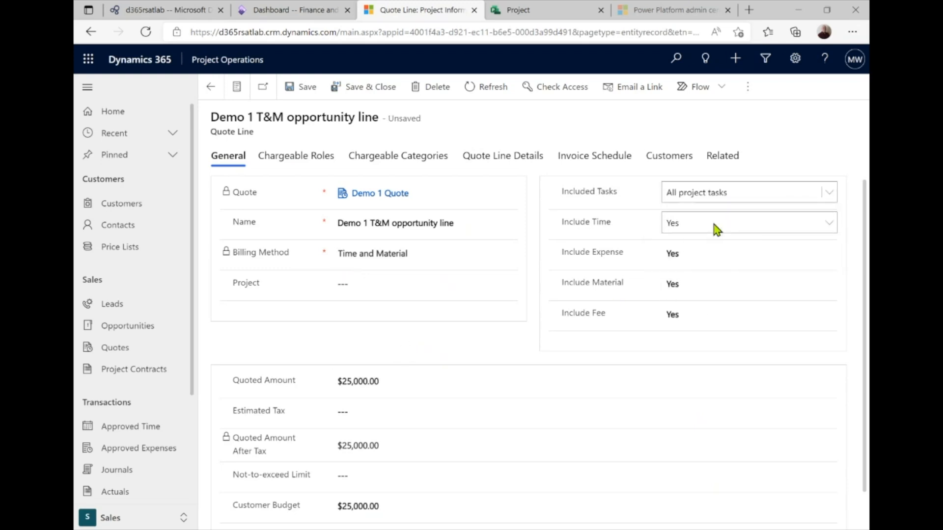
pyautogui.click(821, 224)
pyautogui.click(739, 239)
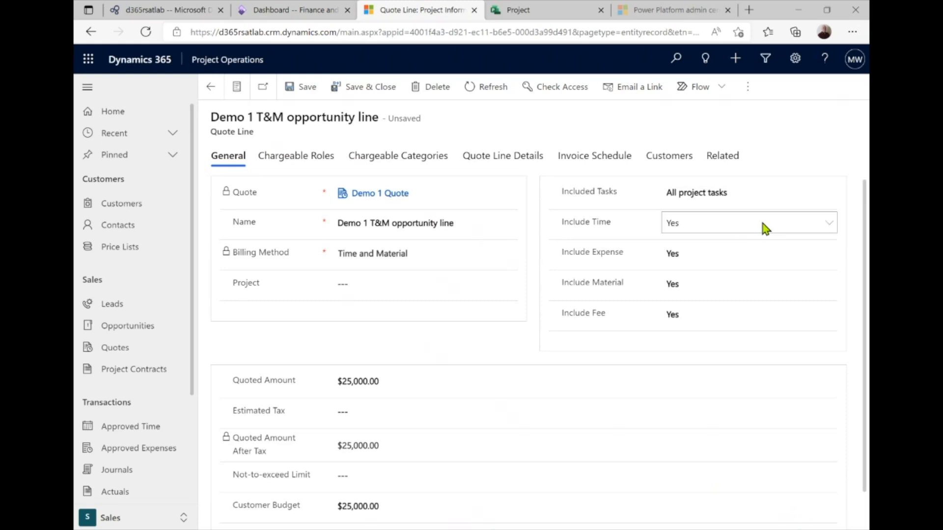
pyautogui.click(756, 223)
pyautogui.click(714, 244)
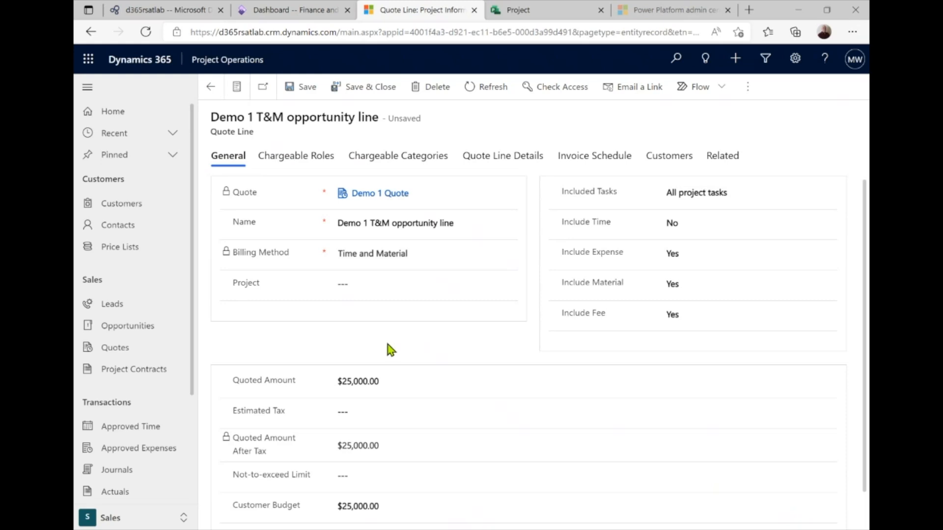
pyautogui.click(501, 161)
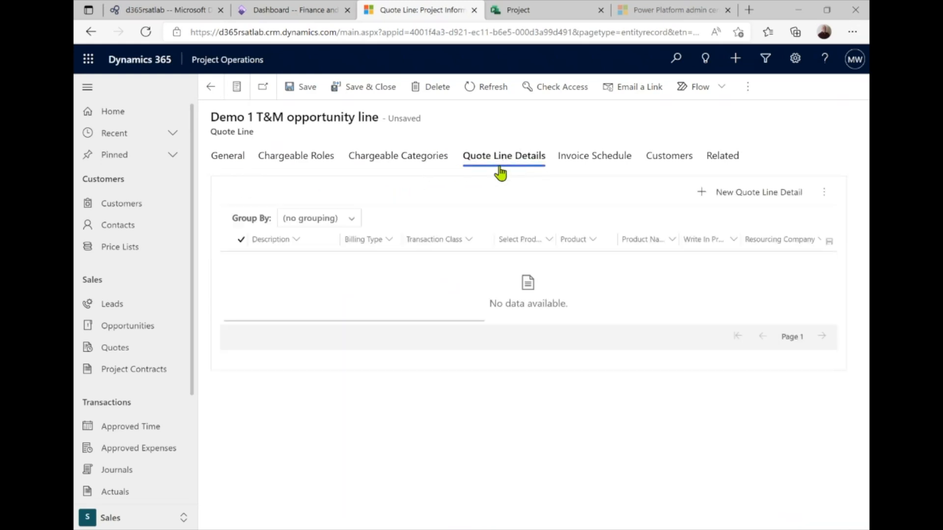
# Start a new quote line detail described 'Estimated Flight'
pyautogui.click(702, 196)
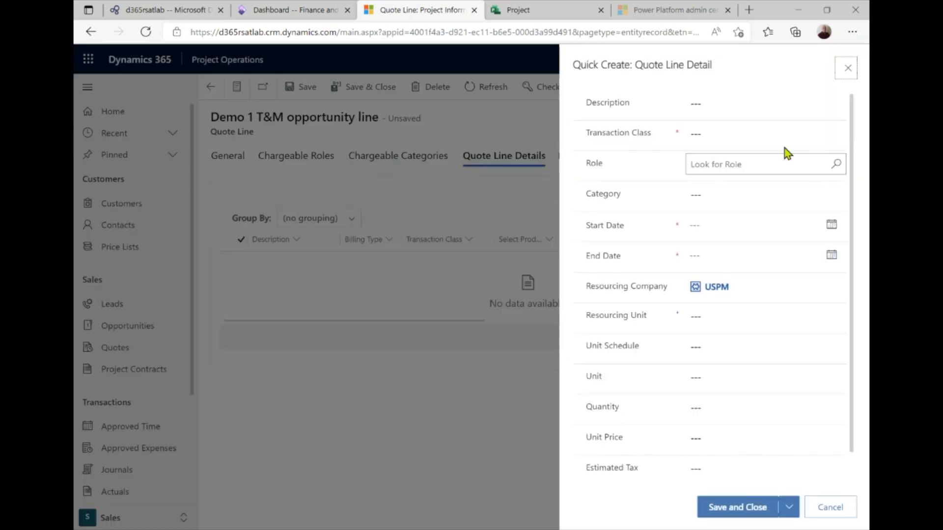
pyautogui.click(731, 105)
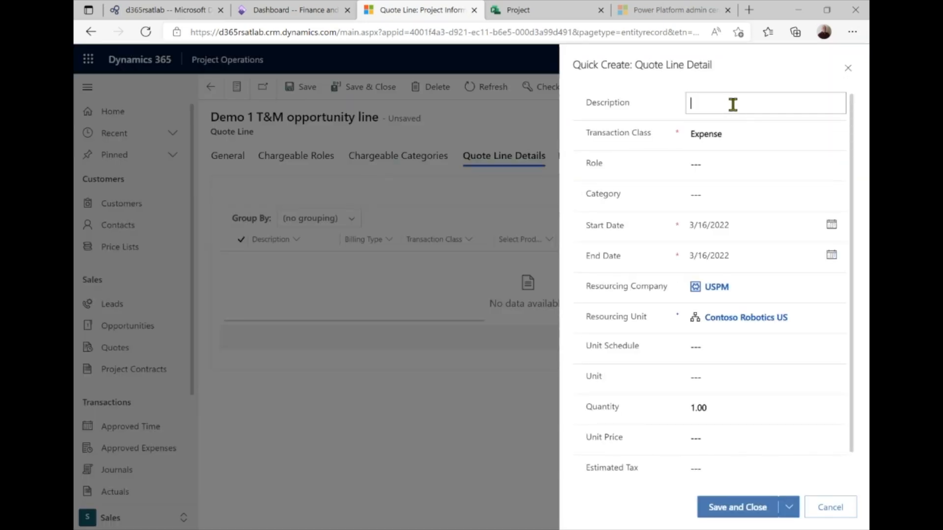
pyautogui.write('Estimated Flights')
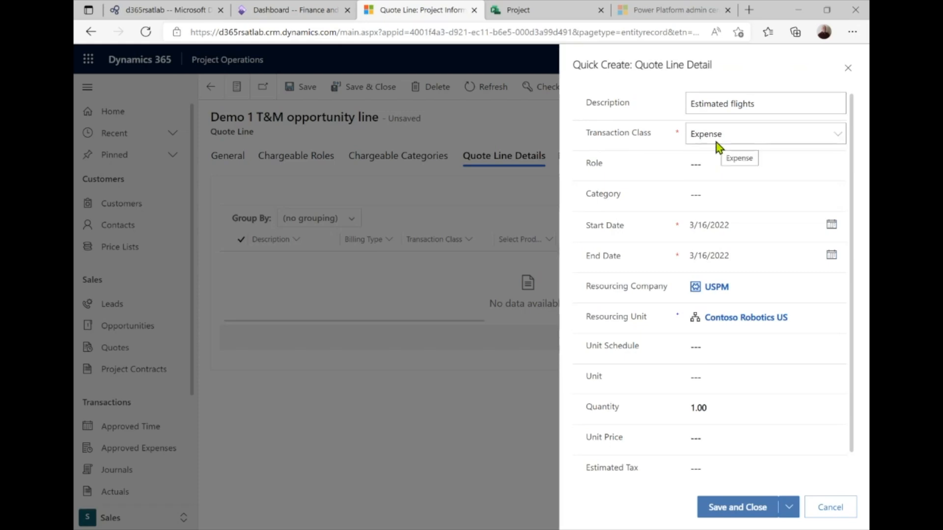
# Set end date 5/31/2022, quantity 20 at $1,000.00 unit price, and save the detail
pyautogui.click(832, 256)
pyautogui.click(806, 289)
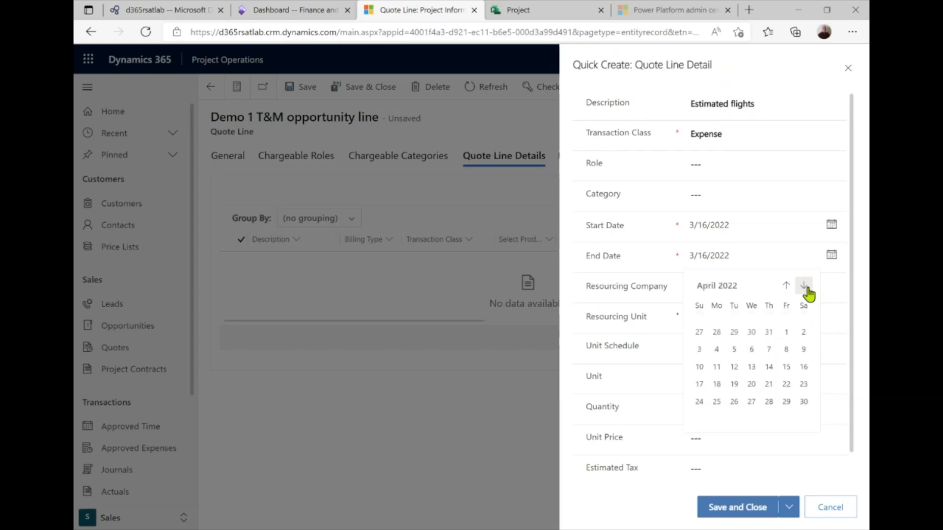
pyautogui.click(806, 291)
pyautogui.click(735, 405)
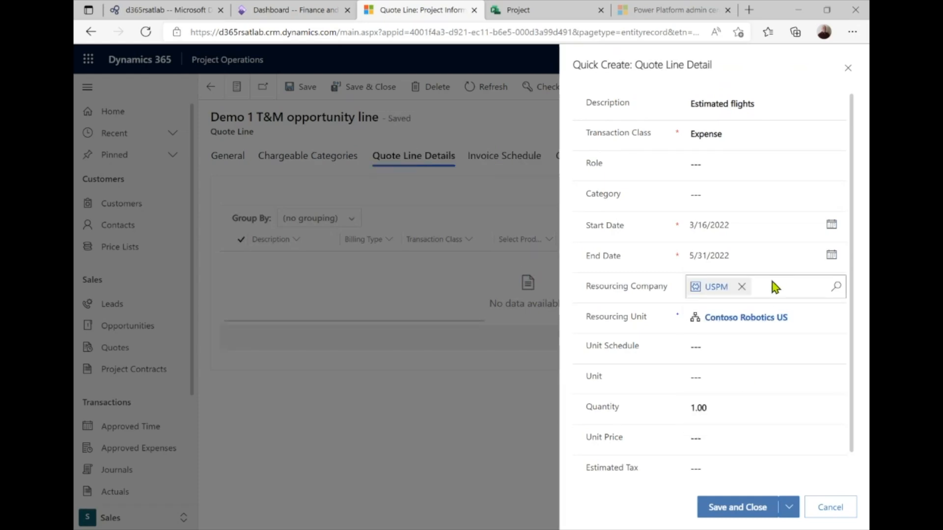
pyautogui.click(722, 408)
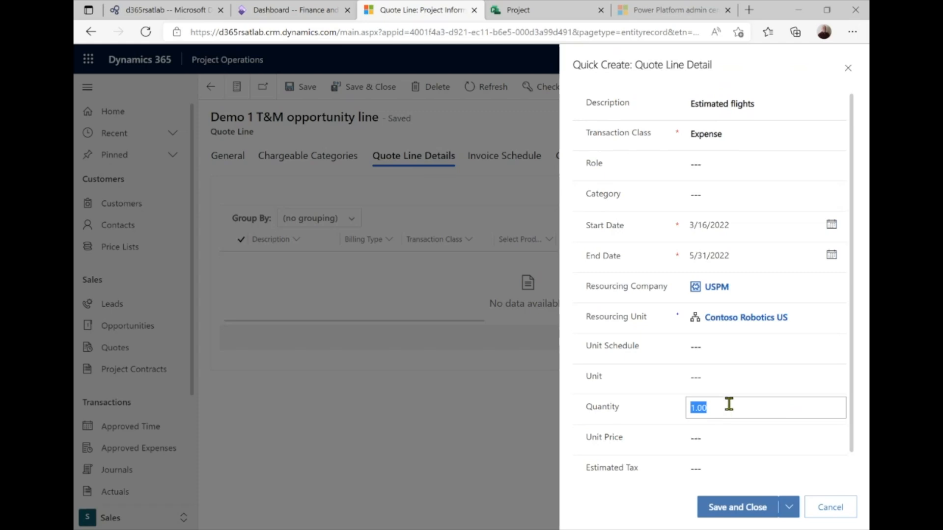
pyautogui.write('20')
pyautogui.press('Tab')
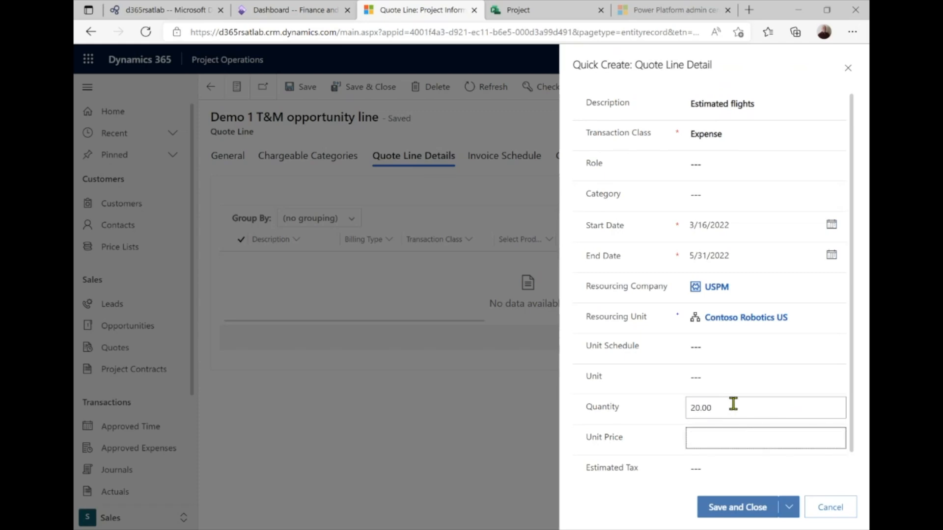
pyautogui.press('Tab')
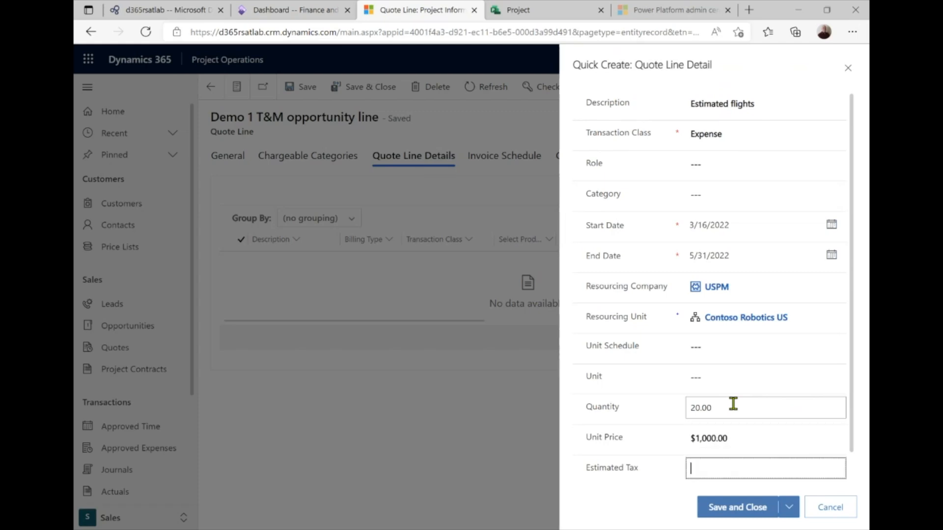
pyautogui.click(756, 507)
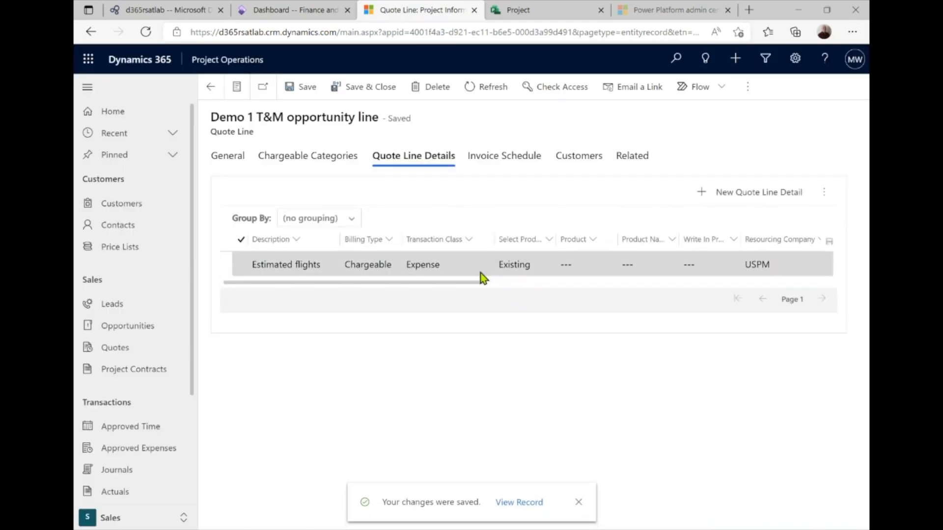
# Review the details grid and go back to Demo 1 Quote, now totalling $267,500.00
pyautogui.moveTo(463, 286); pyautogui.dragTo(554, 275)
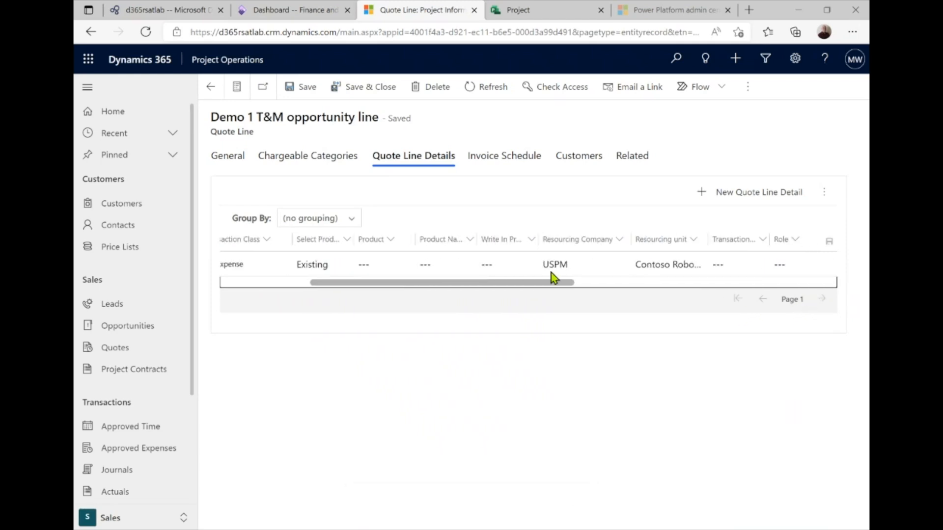
pyautogui.click(211, 88)
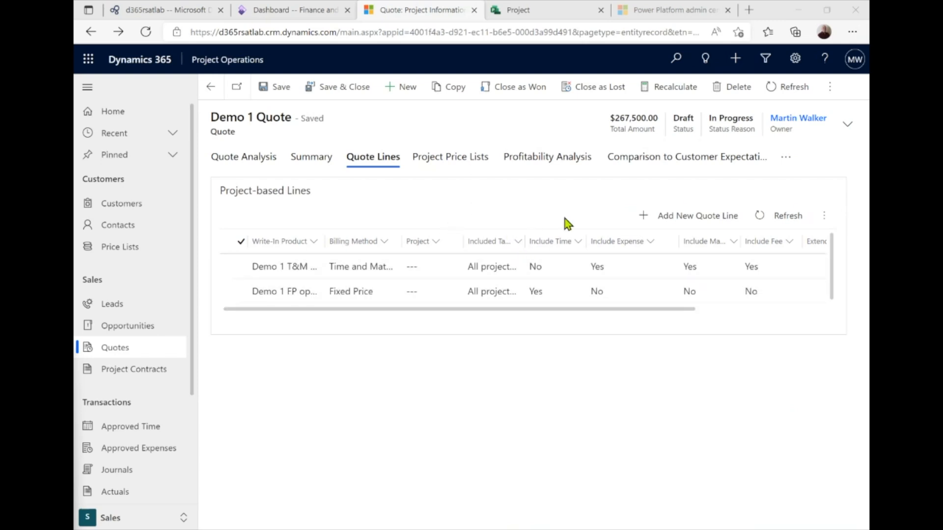
# Review Demo 1 Quote's comparison to customer expectations and its summary details
pyautogui.click(680, 160)
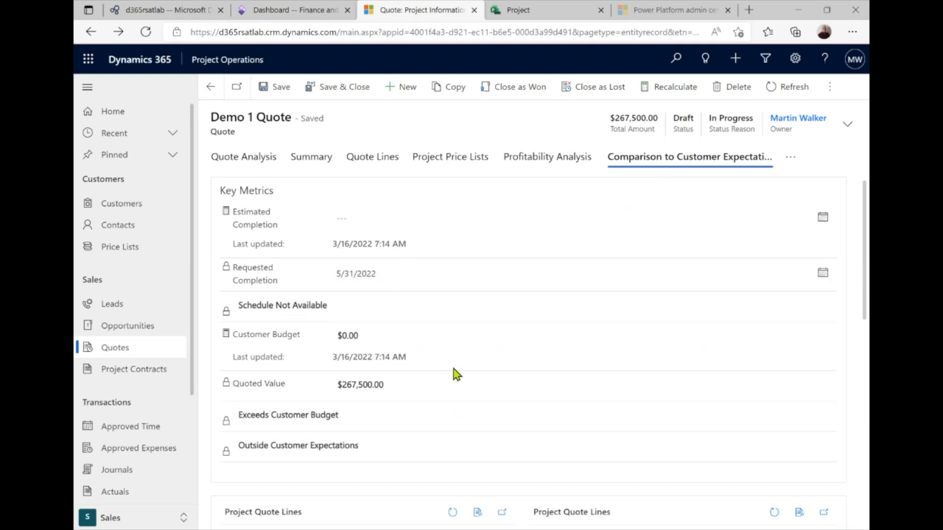
pyautogui.scroll(-2, 394, 383)
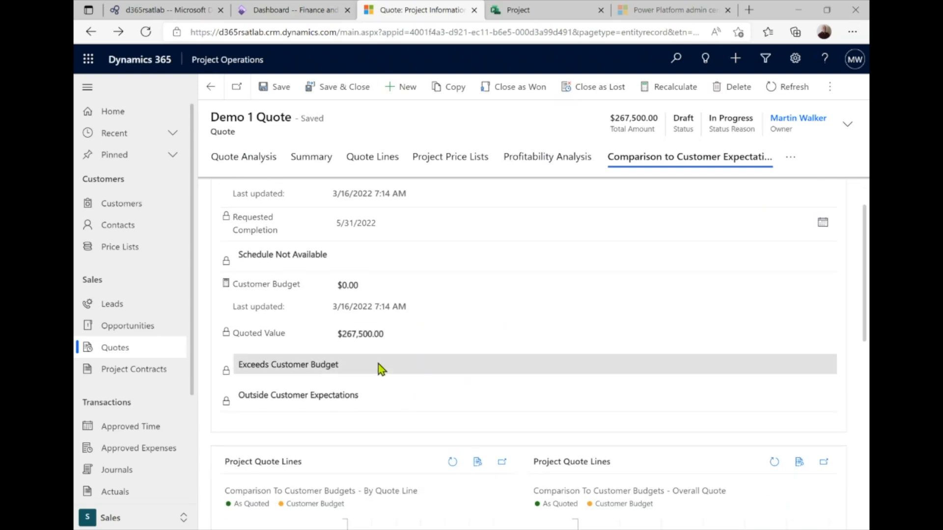
pyautogui.click(313, 162)
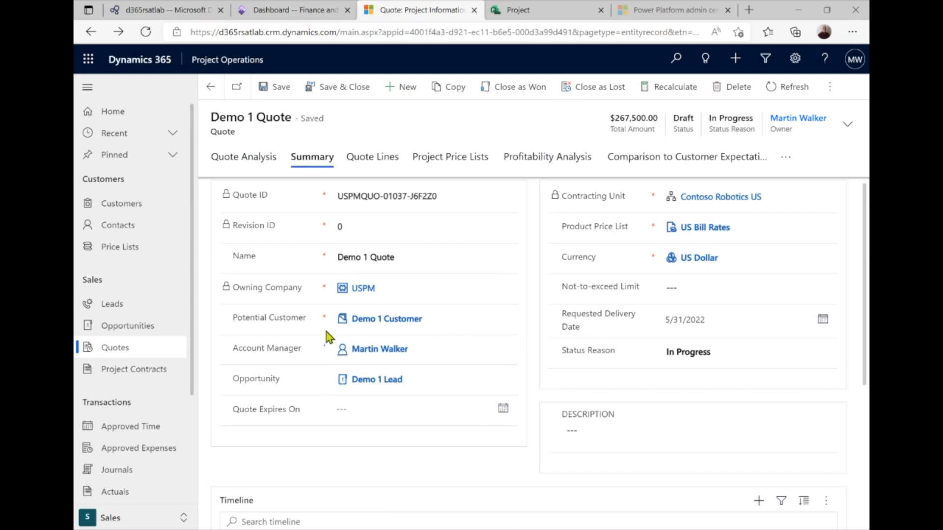
pyautogui.scroll(-1, 573, 367)
pyautogui.scroll(-3, 574, 366)
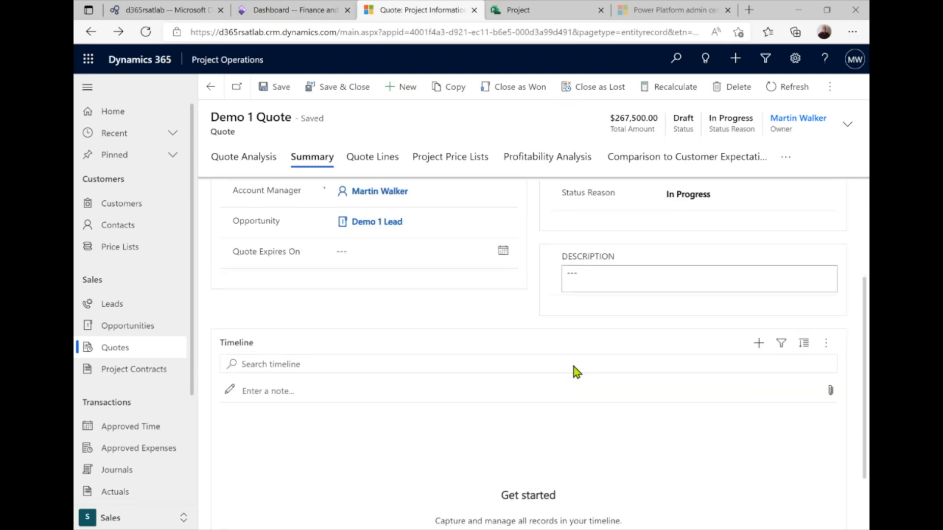
pyautogui.scroll(4, 571, 363)
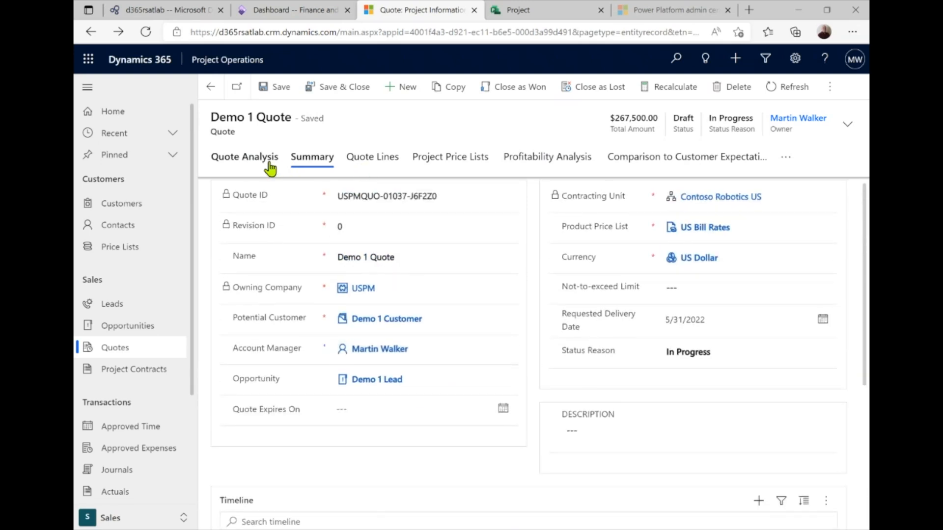
# Recheck customer-expectation metrics, then show the quote analysis: Profitable, 100.00 gross margin, over budget
pyautogui.click(665, 163)
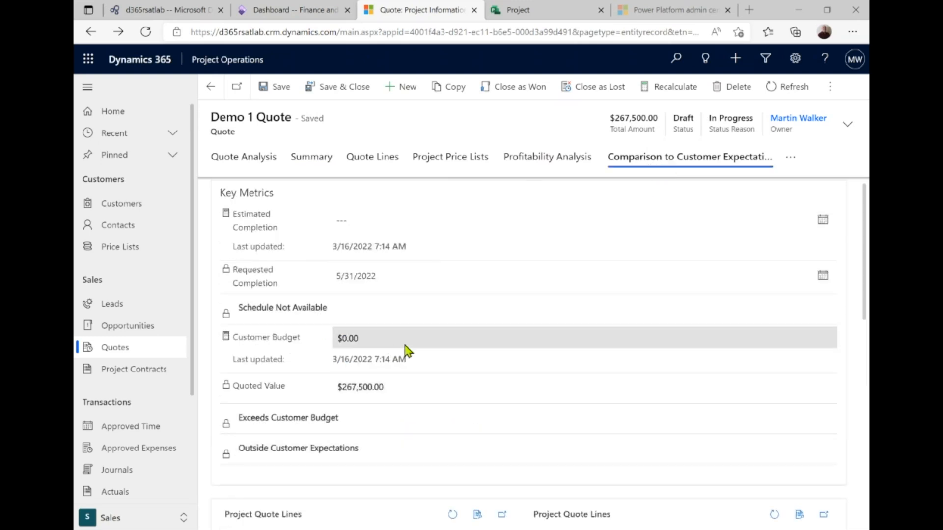
pyautogui.scroll(-1, 368, 393)
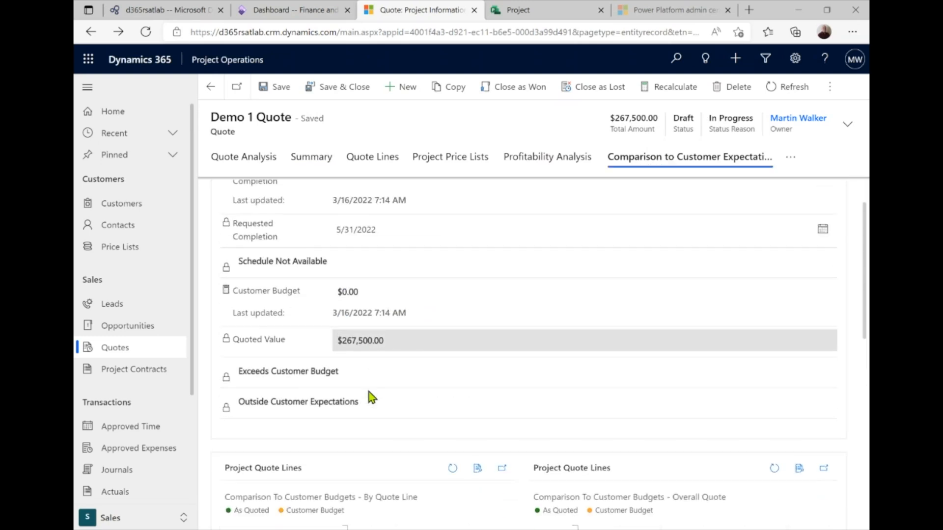
pyautogui.scroll(1, 371, 393)
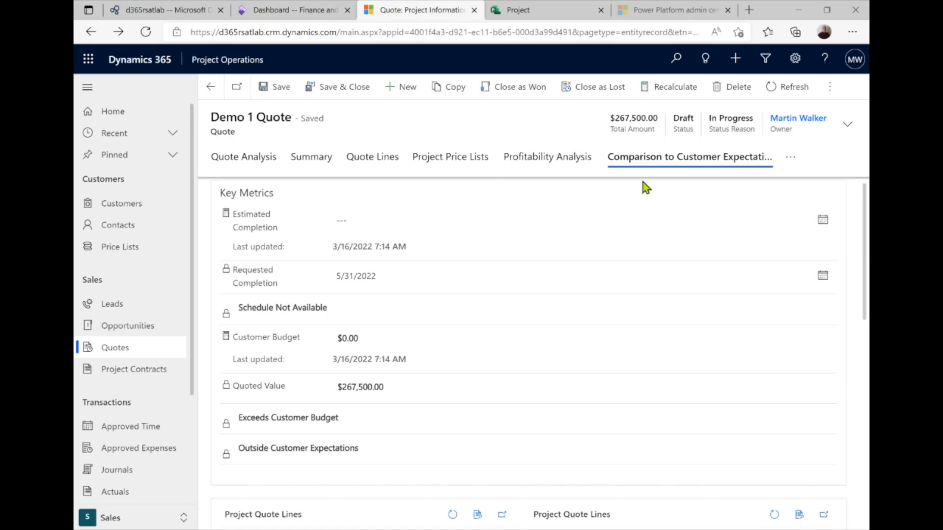
pyautogui.click(311, 162)
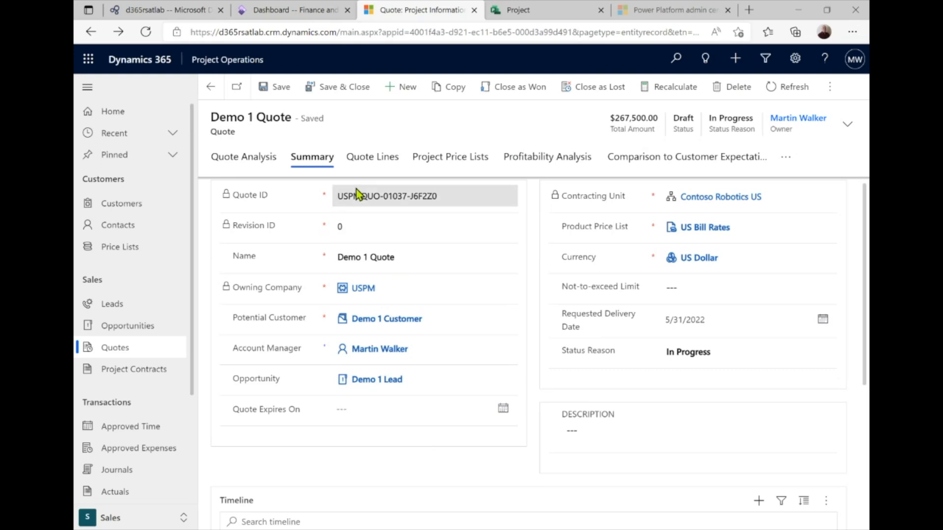
pyautogui.click(256, 164)
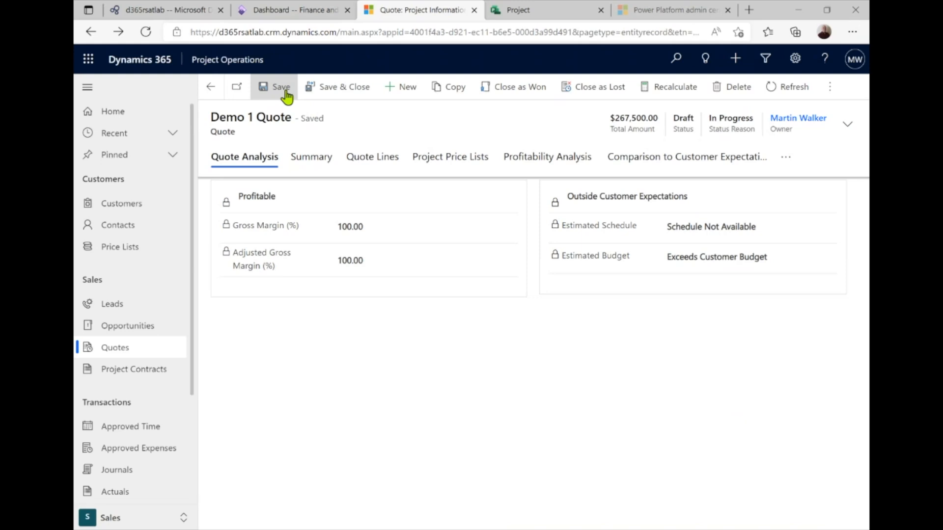
pyautogui.click(286, 93)
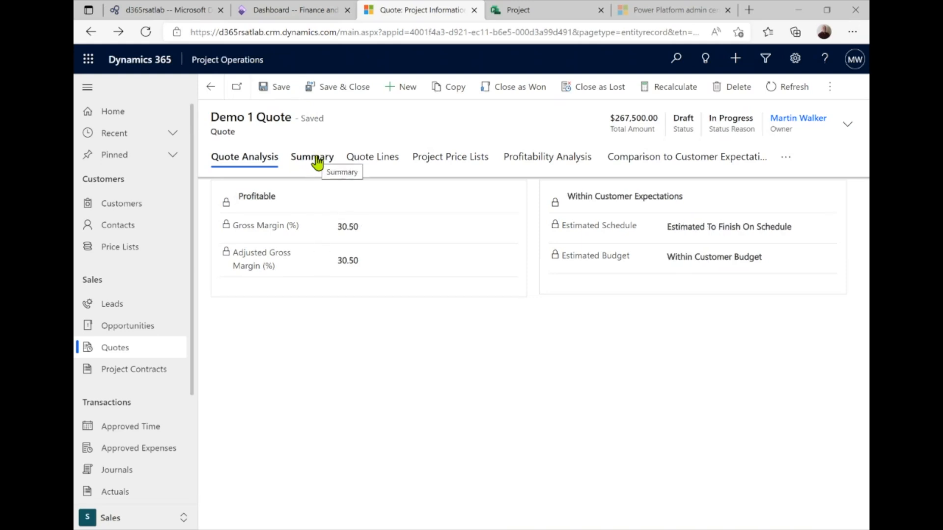
pyautogui.click(660, 157)
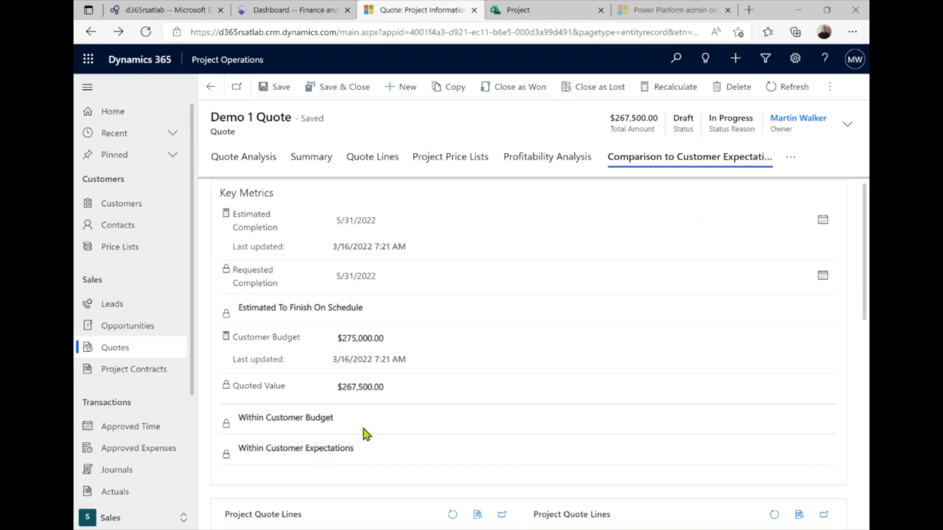
pyautogui.scroll(-1, 363, 430)
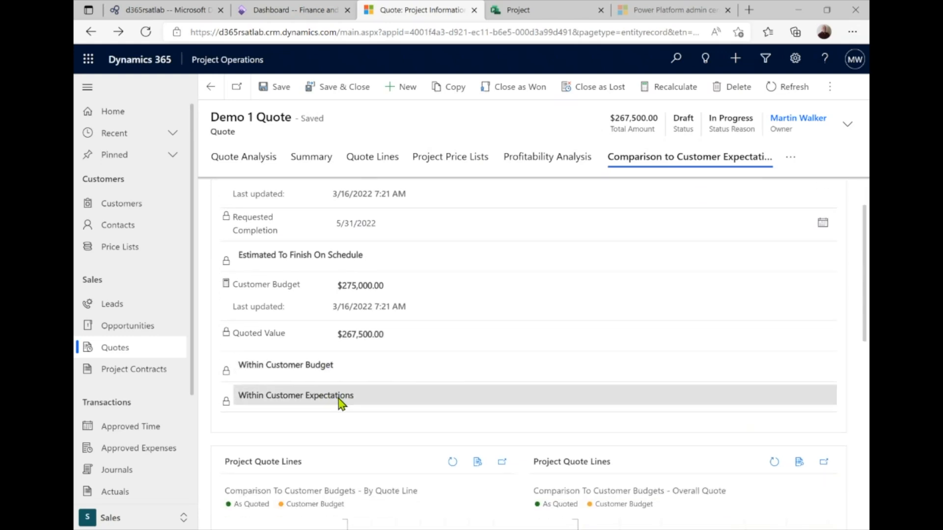
pyautogui.scroll(1, 359, 396)
pyautogui.scroll(1, 359, 395)
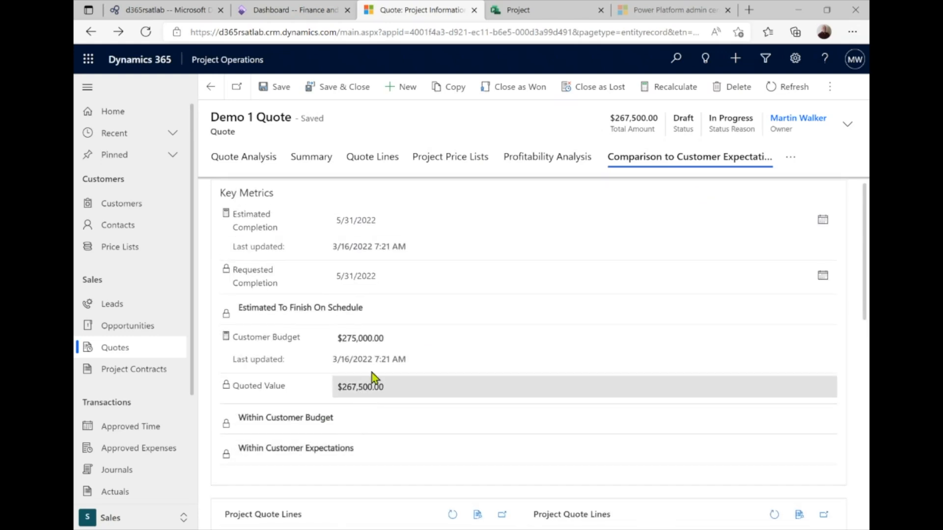
# Check the quote lines, then show profitability: $267,500.00 revenue, $185,900.00 cost, 30.50% margin
pyautogui.click(562, 166)
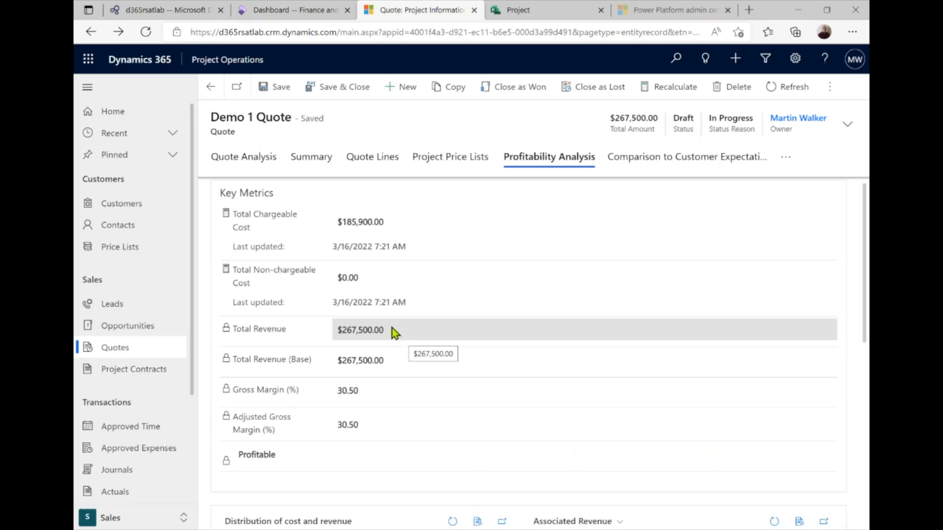
pyautogui.click(386, 158)
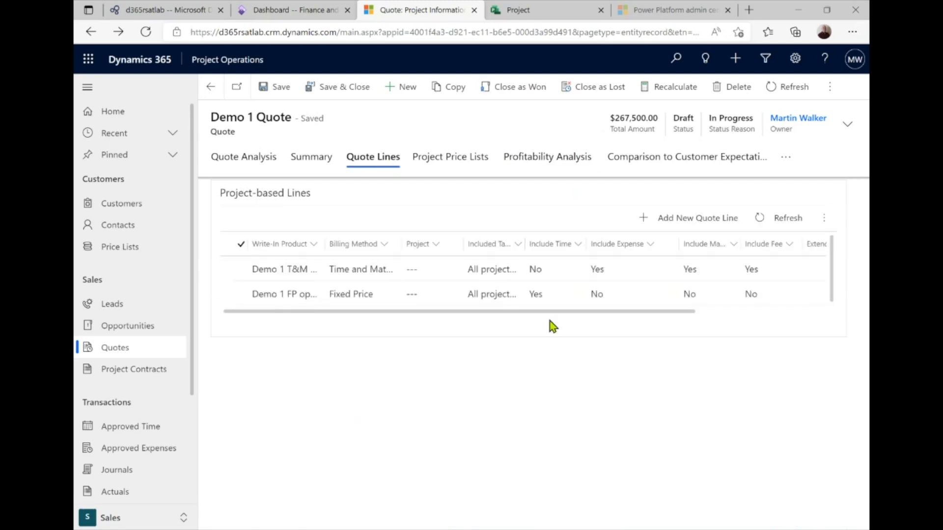
pyautogui.moveTo(532, 313); pyautogui.dragTo(660, 311)
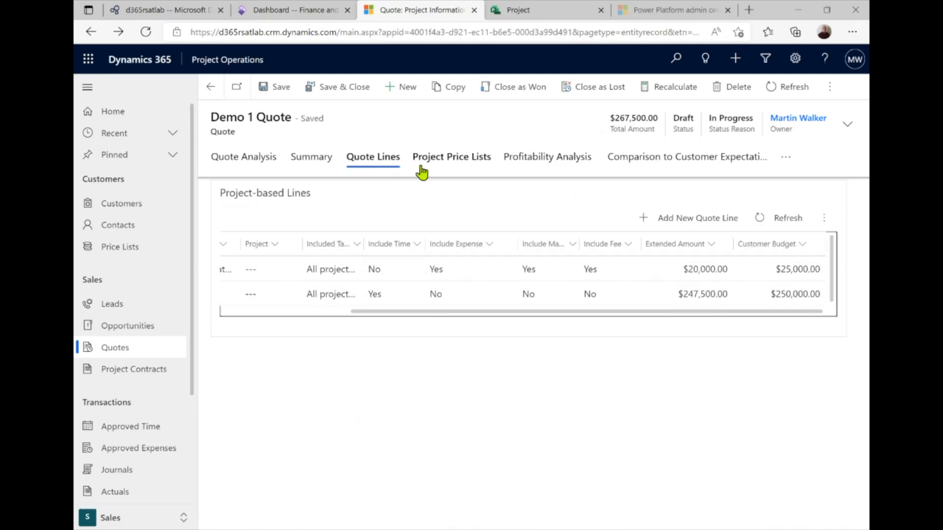
pyautogui.click(558, 162)
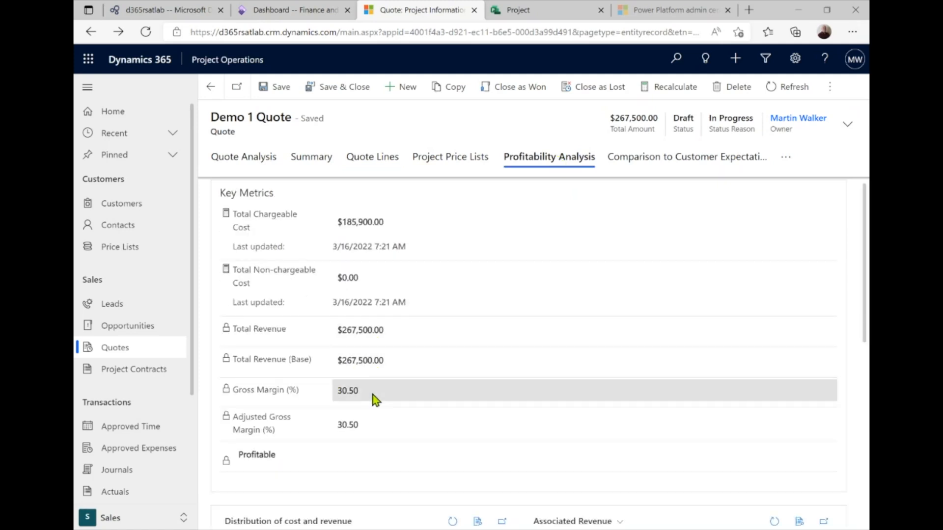
pyautogui.scroll(-1, 375, 401)
pyautogui.scroll(1, 376, 388)
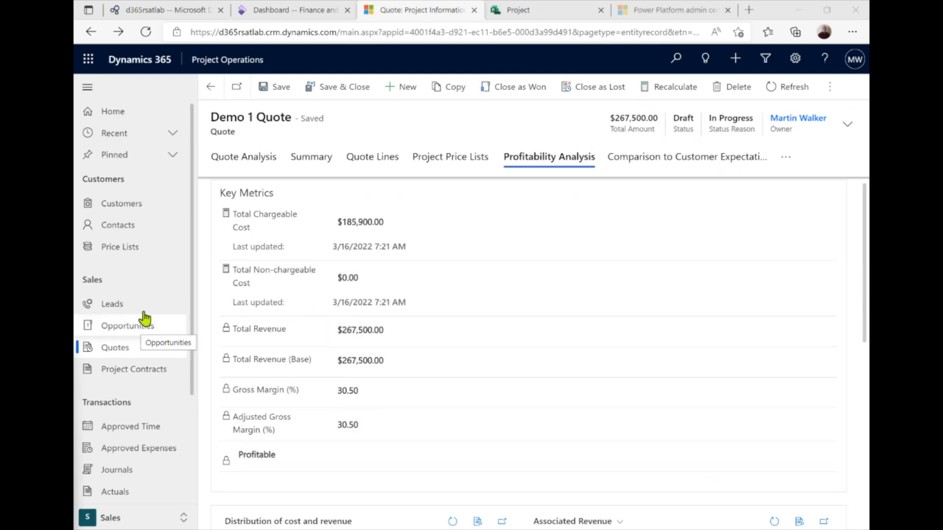
# Open the Demo 1 Lead opportunity from Opportunities and show its Develop stage checklist
pyautogui.click(130, 330)
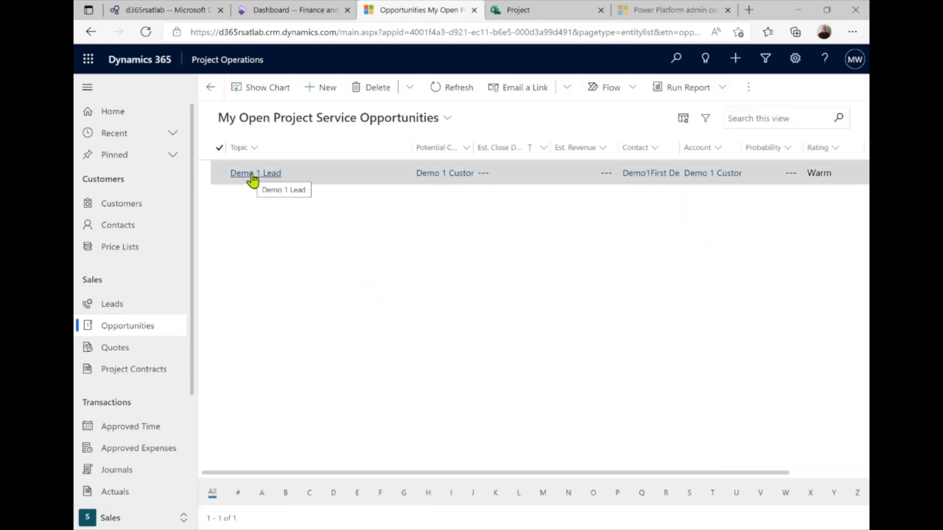
pyautogui.click(252, 175)
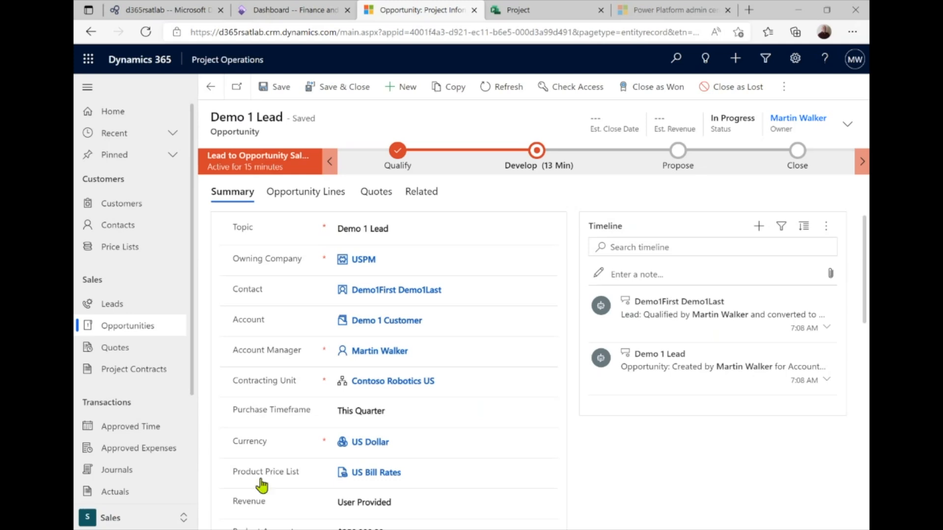
pyautogui.click(538, 152)
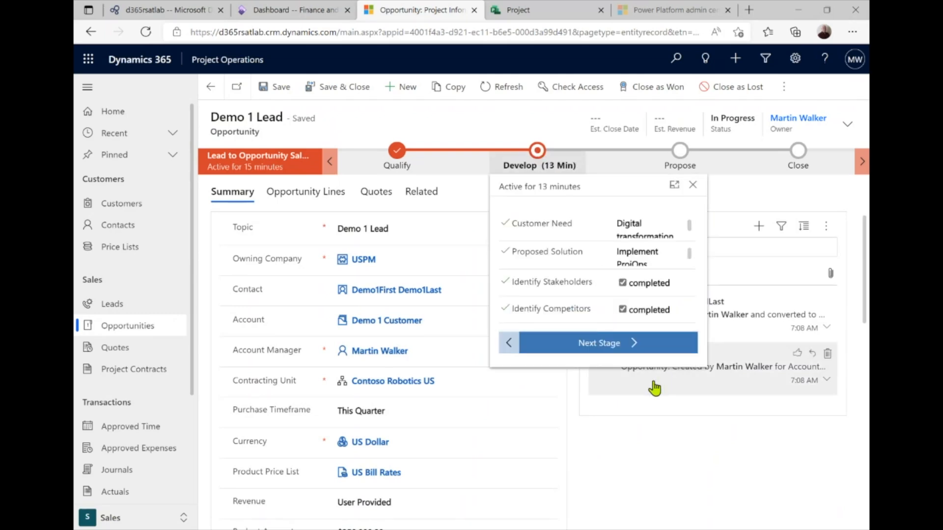
# Advance Demo 1 Lead to Propose, completing Identify Sales Team, Develop Proposal, Internal Review, Present Proposal
pyautogui.click(626, 349)
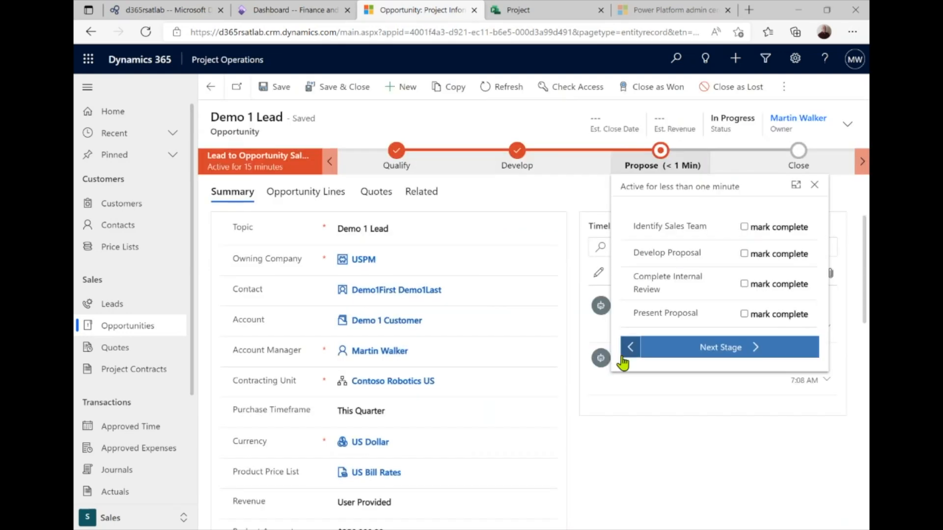
pyautogui.click(744, 226)
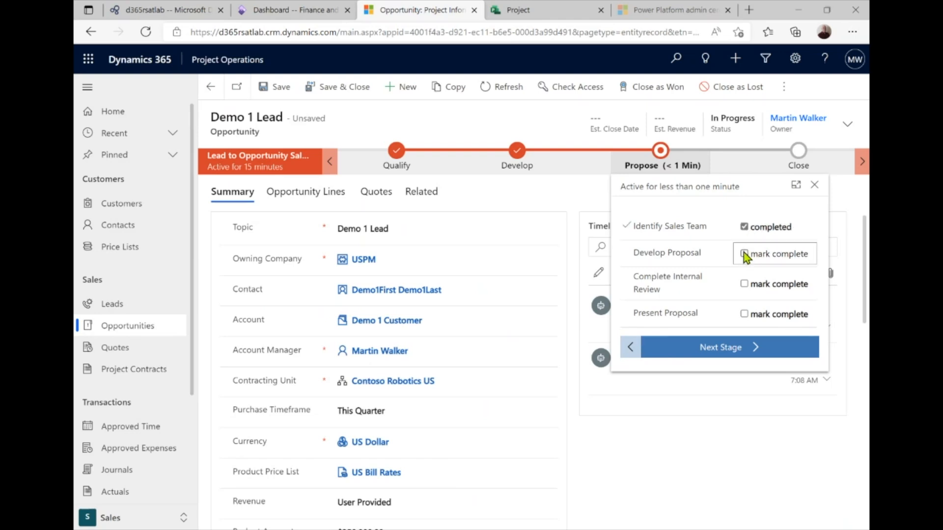
pyautogui.click(744, 254)
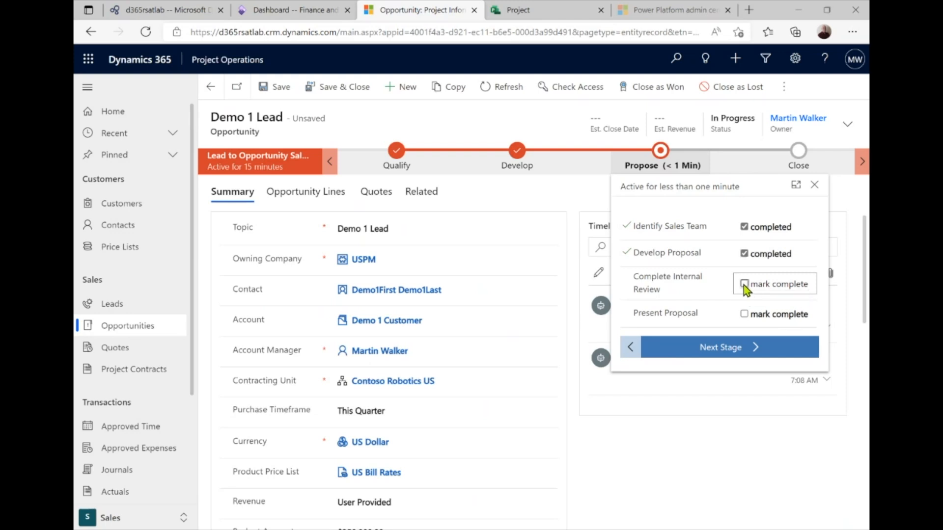
pyautogui.click(743, 285)
pyautogui.click(743, 315)
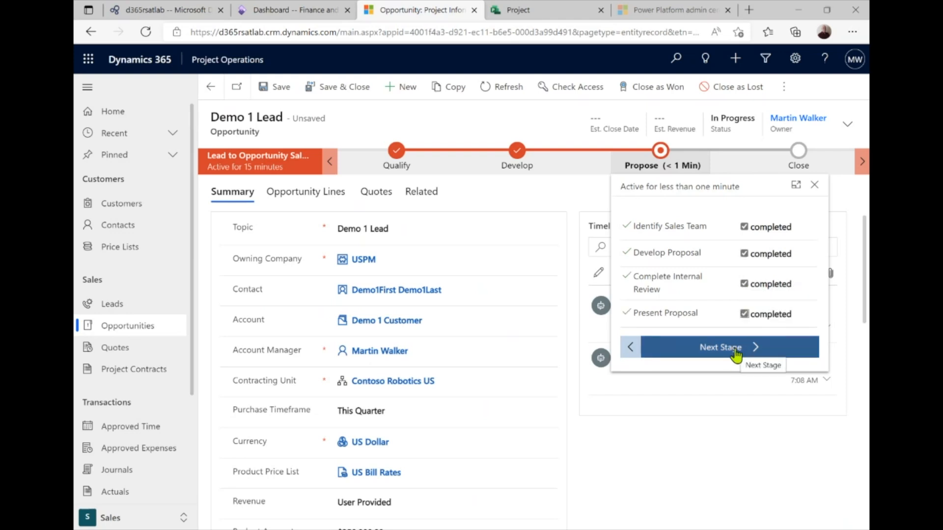
pyautogui.click(715, 441)
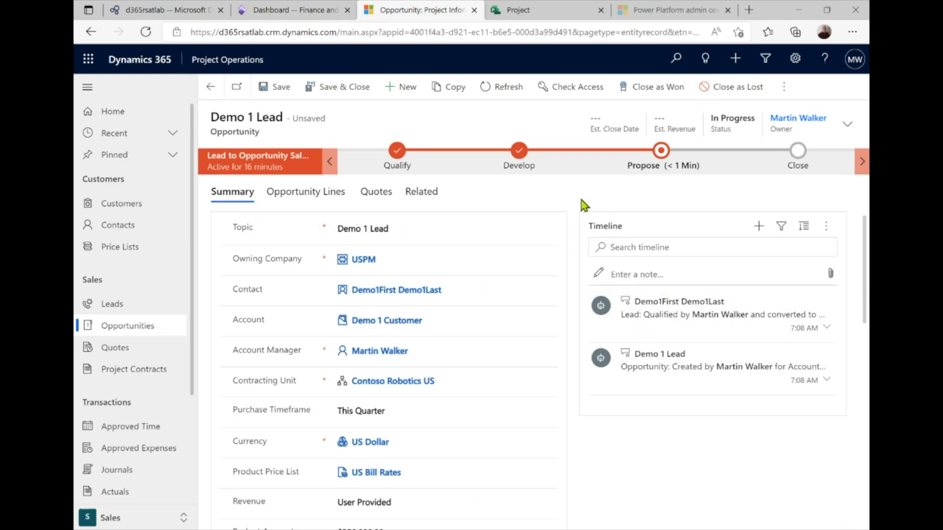
pyautogui.click(382, 202)
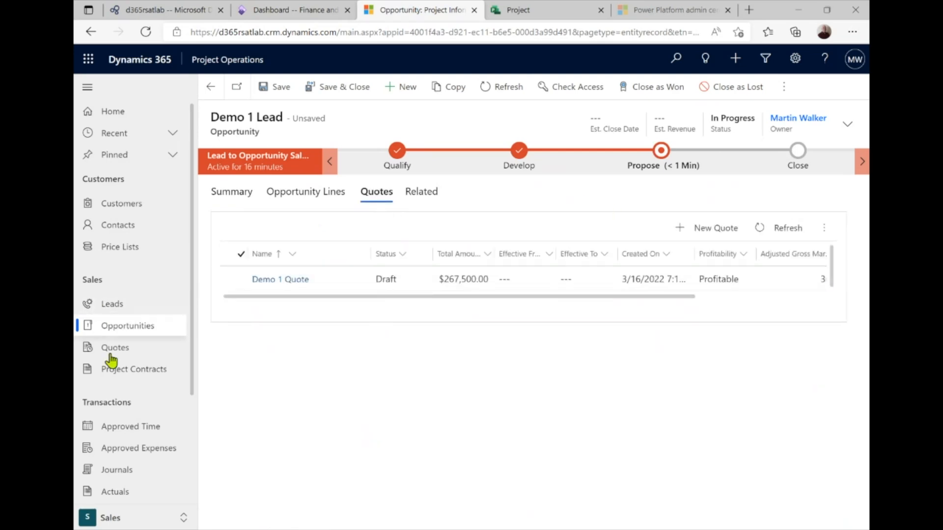
# Select and open the Demo 1 Quote record ($267,500.00, Draft) from the opportunity's quotes
pyautogui.click(240, 280)
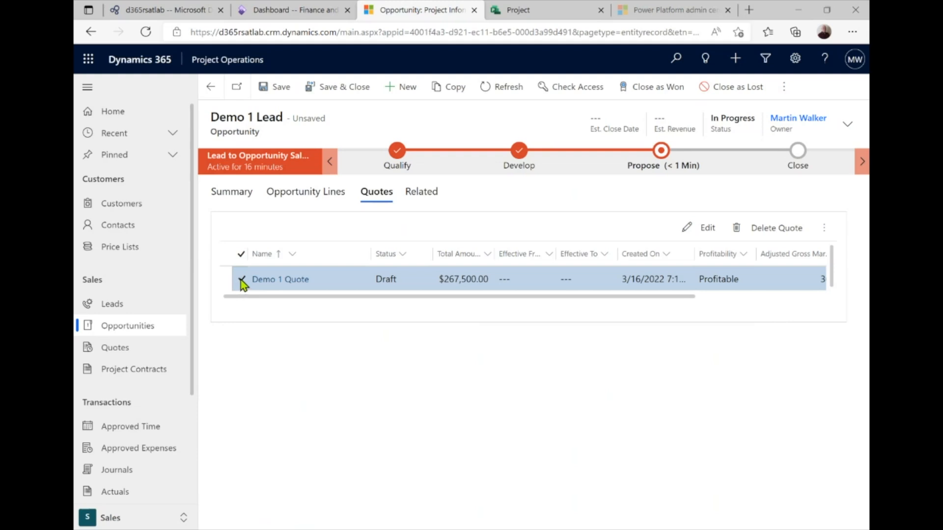
pyautogui.click(289, 279)
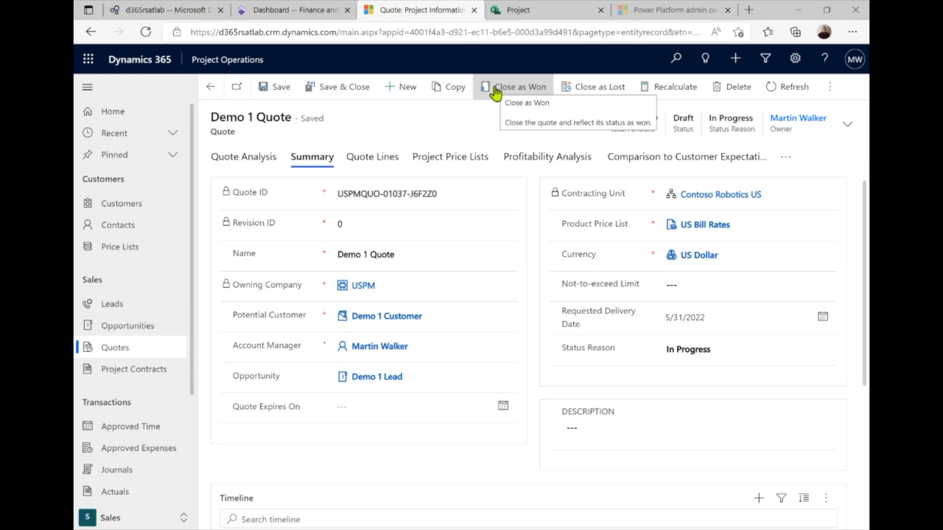
# Close Demo 1 Quote as won, generating a Draft $267,500.00 project contract with US Bill Rates
pyautogui.click(496, 91)
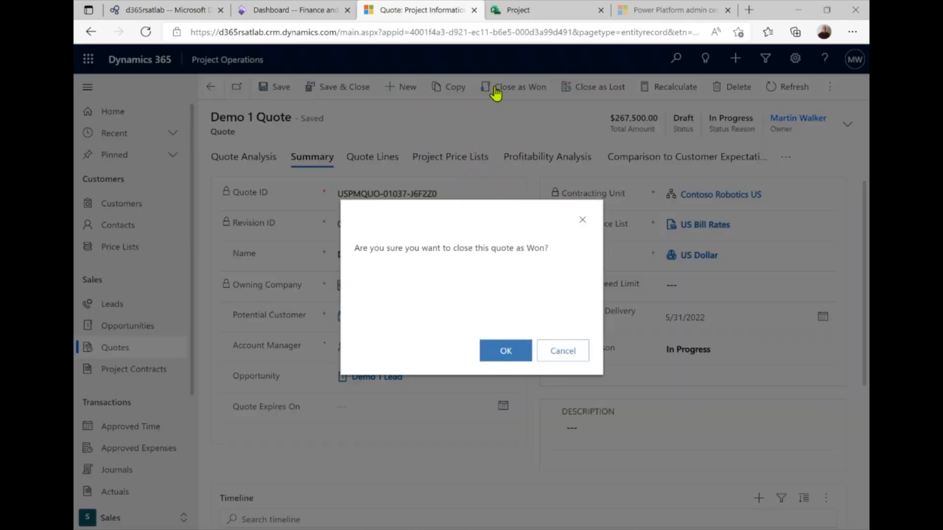
pyautogui.click(506, 352)
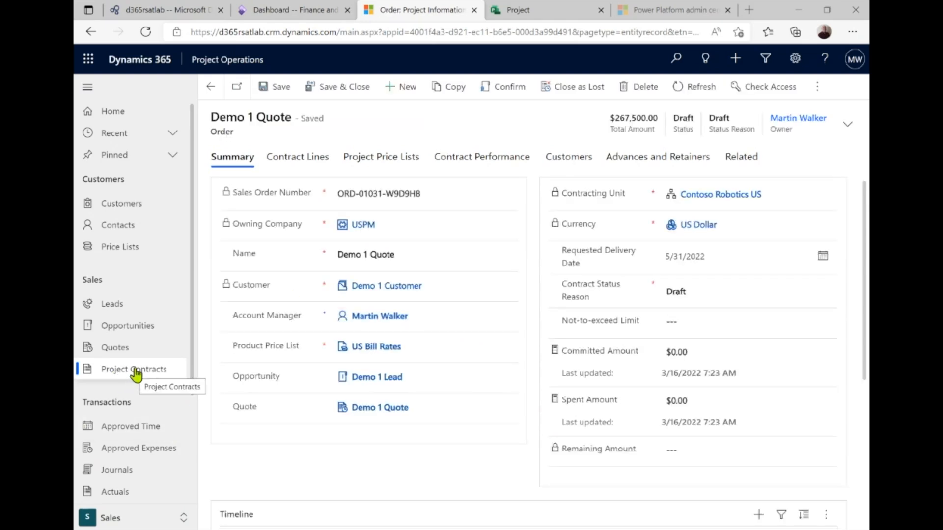
# Close the Demo 1 Lead opportunity as won, leaving the open opportunities list empty
pyautogui.click(147, 328)
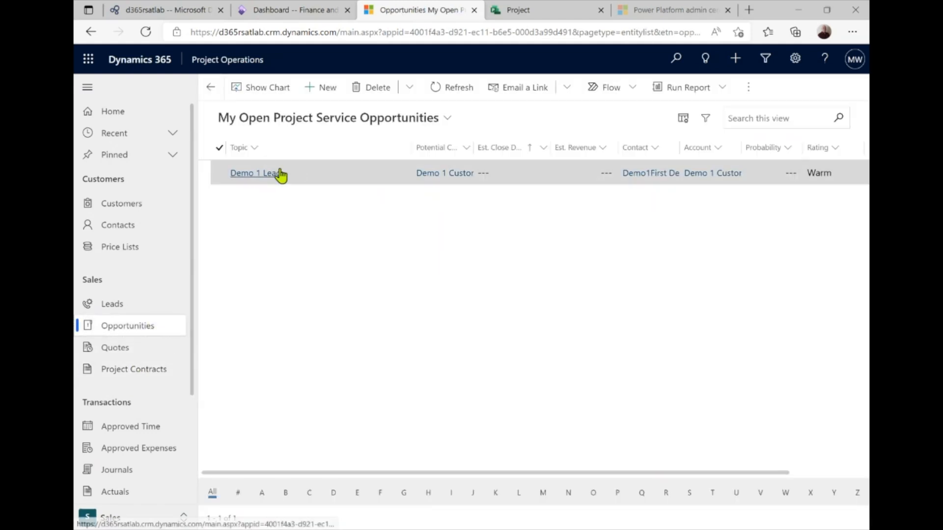
pyautogui.click(248, 177)
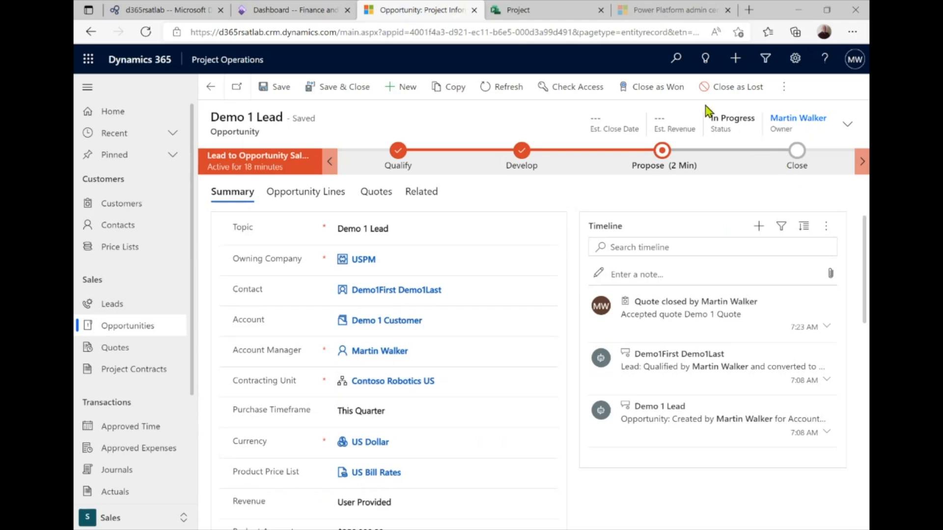
pyautogui.click(639, 91)
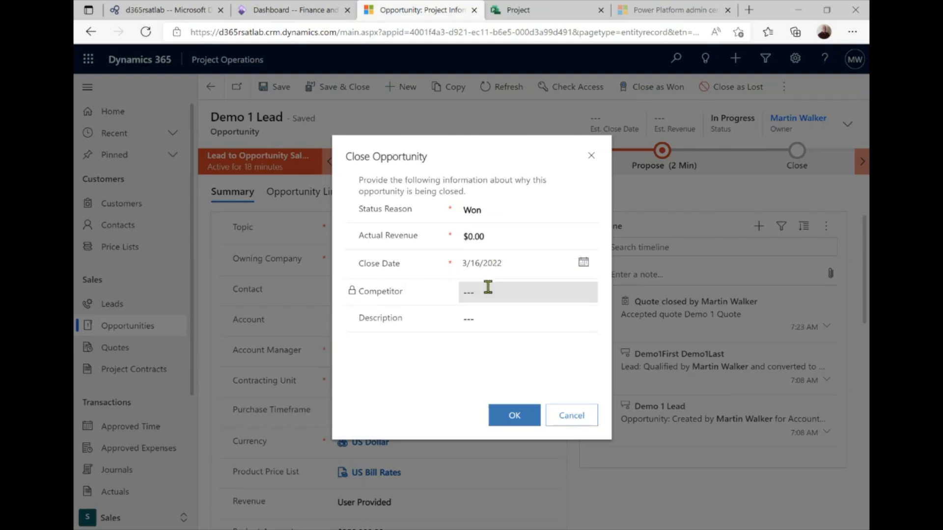
pyautogui.click(516, 418)
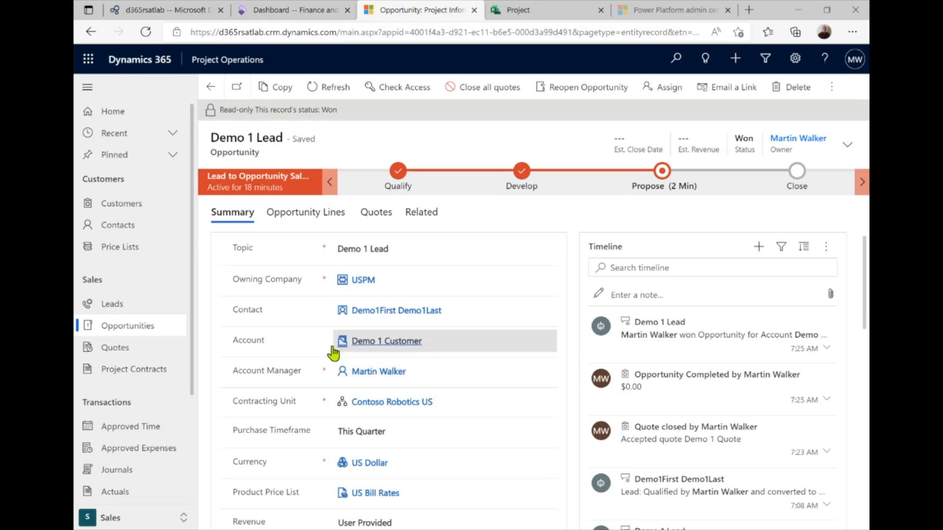
pyautogui.click(131, 327)
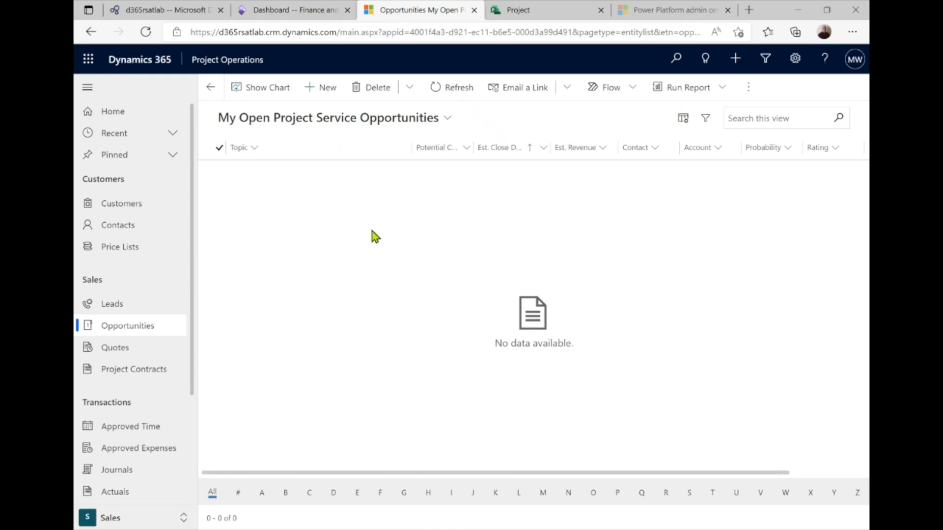
pyautogui.click(445, 120)
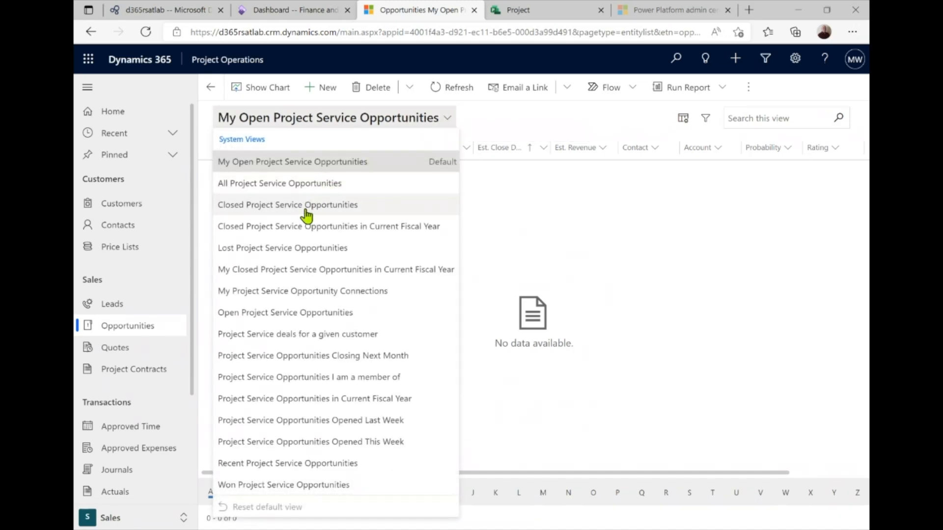
pyautogui.click(650, 222)
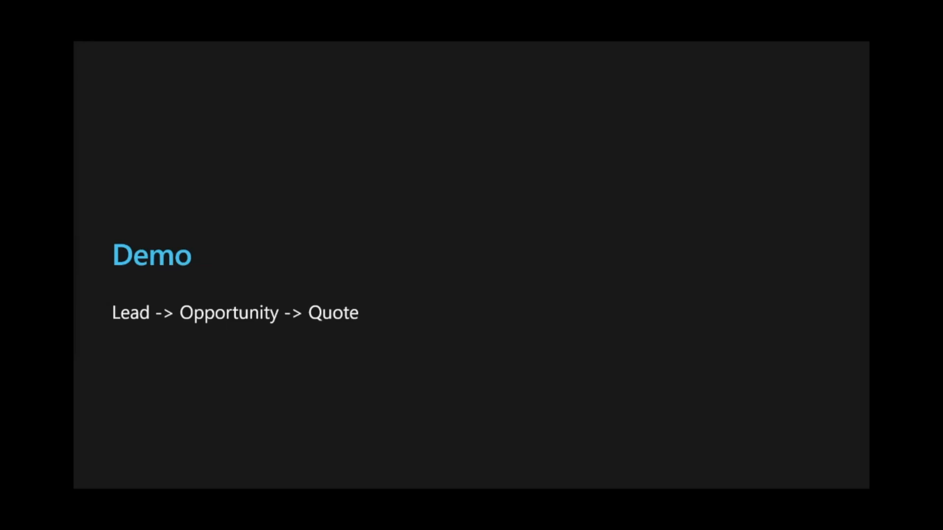
# Present the End to End Process flow slide, highlight project setup and planning, then reach Demo
pyautogui.press('Right')
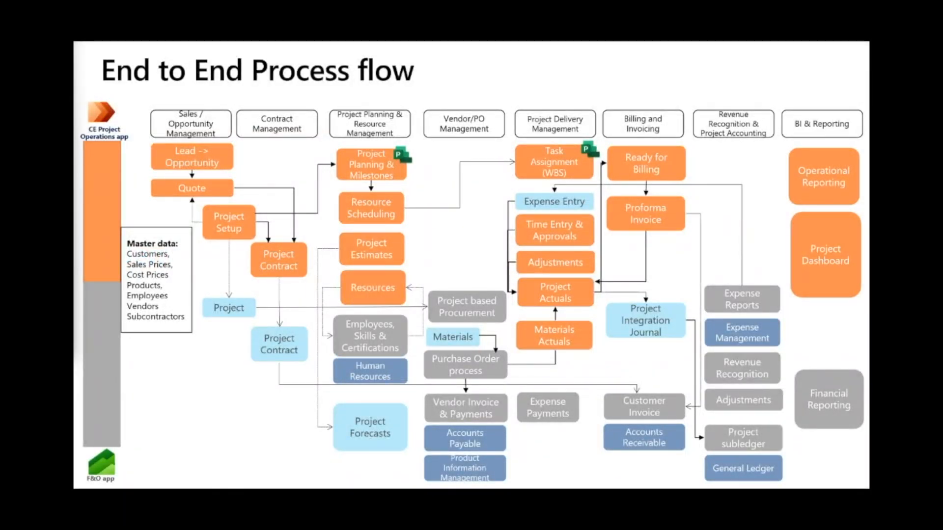
pyautogui.press('Right')
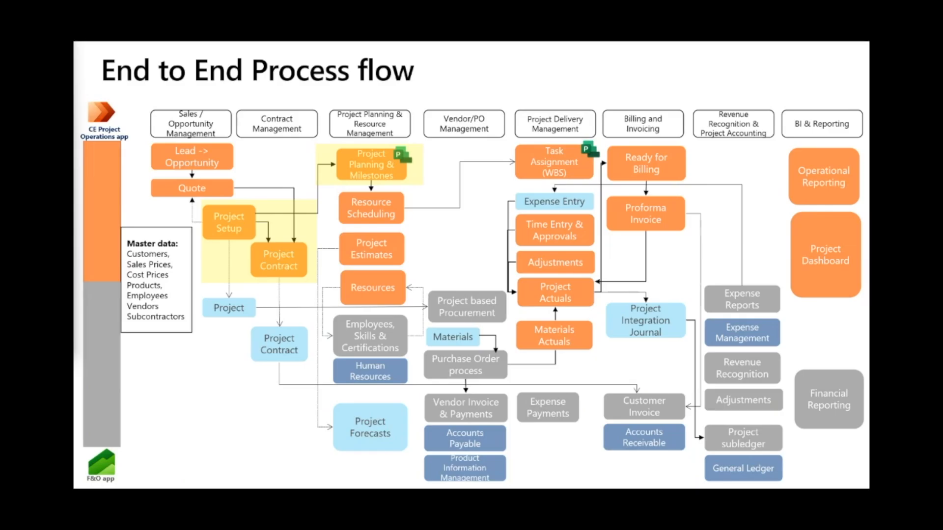
pyautogui.press('Right')
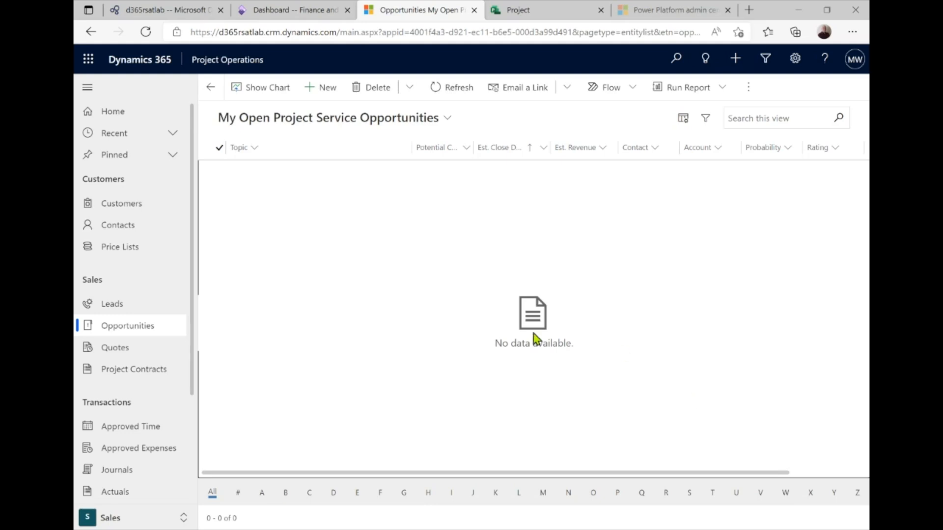
# Go from Project Contracts to the Projects area's Practice Management Dashboard
pyautogui.click(120, 379)
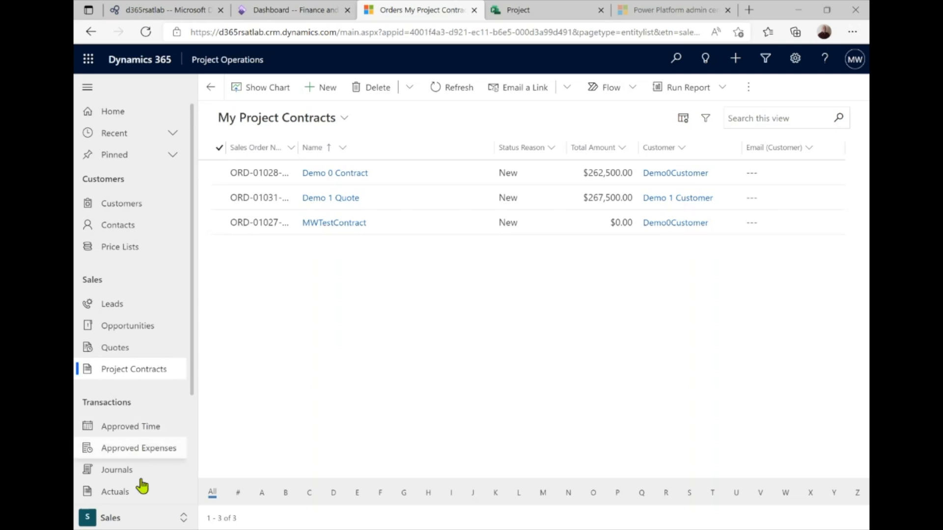
pyautogui.click(181, 520)
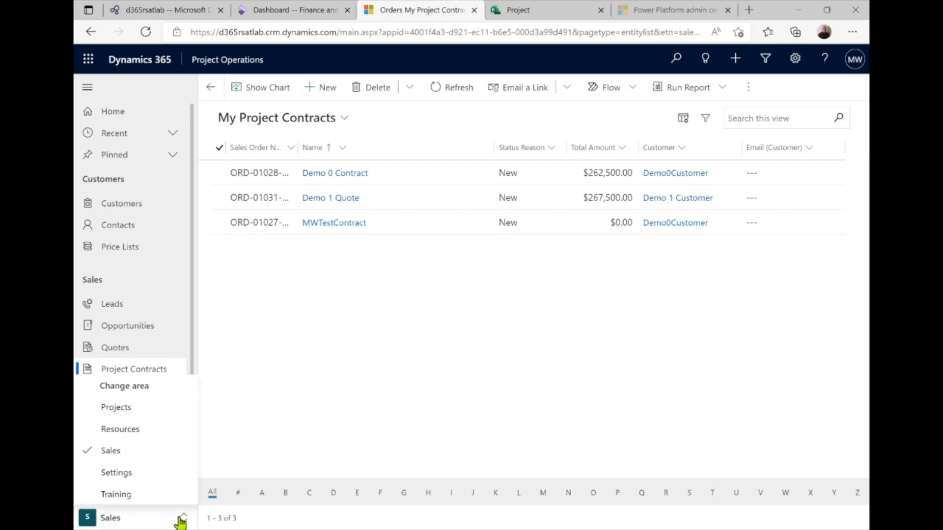
pyautogui.click(138, 414)
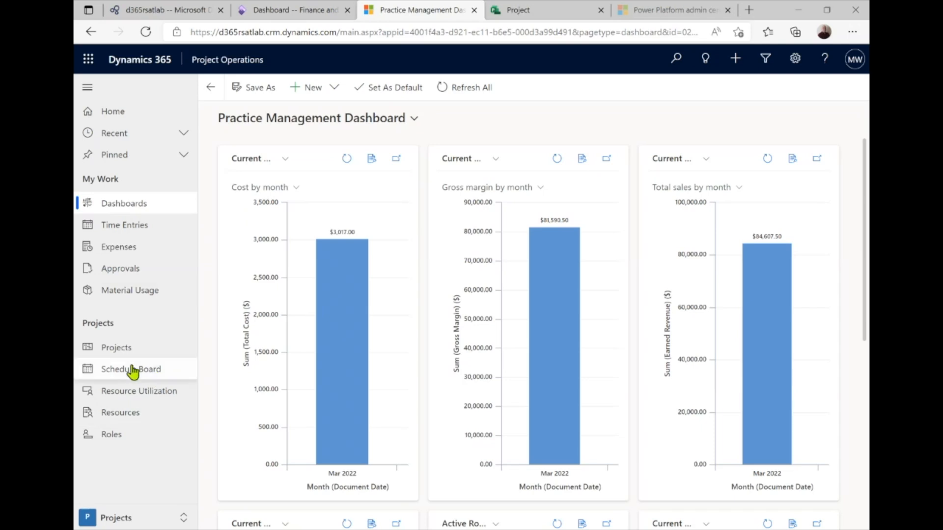
# Create and save project Demo1Project for Demo 1 Customer, described as 'Demo 1 Project'
pyautogui.click(129, 347)
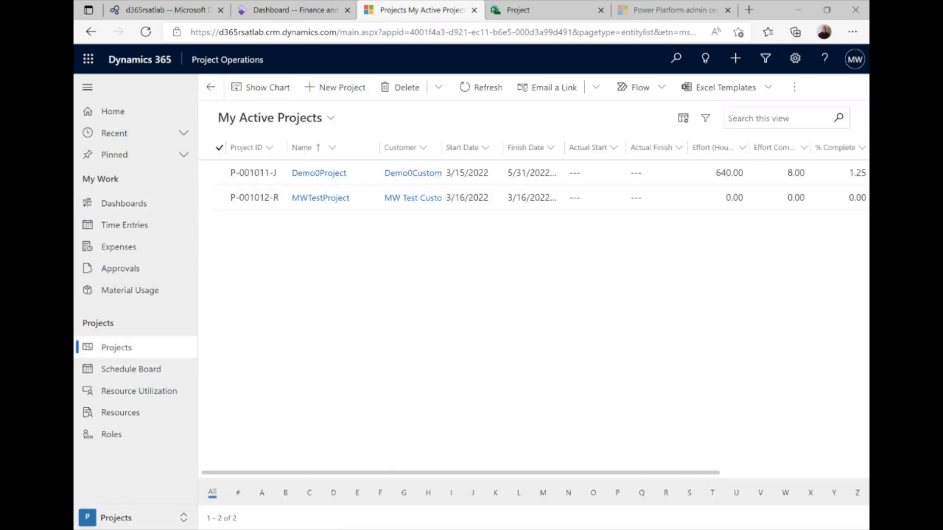
pyautogui.click(328, 94)
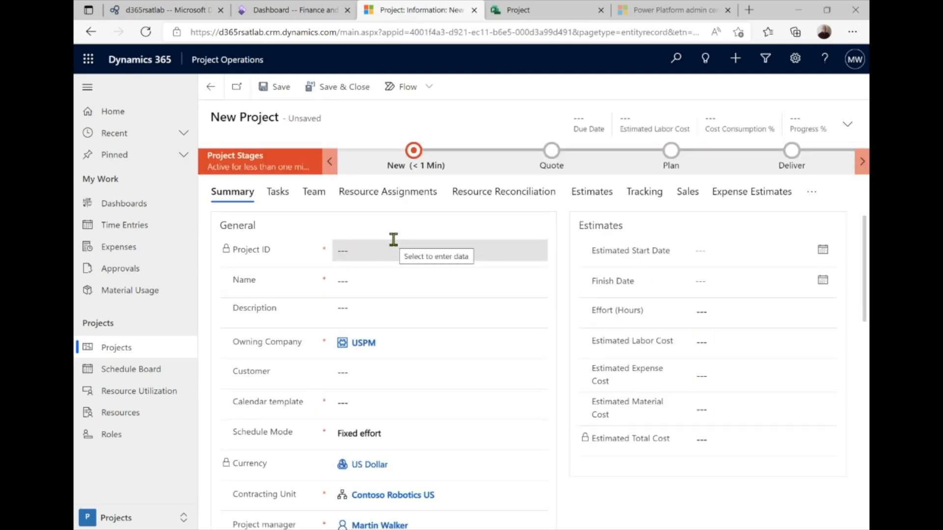
pyautogui.click(357, 282)
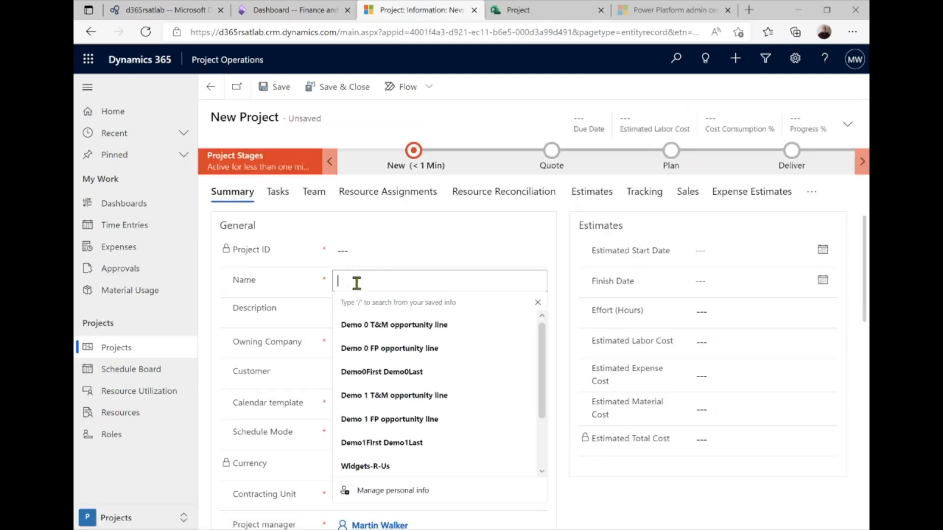
pyautogui.write('D')
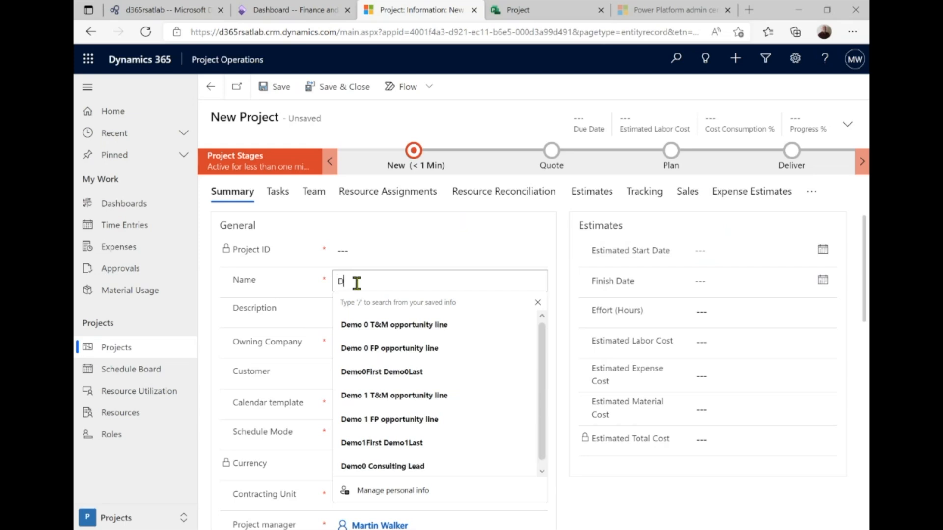
pyautogui.write('emo1Pro')
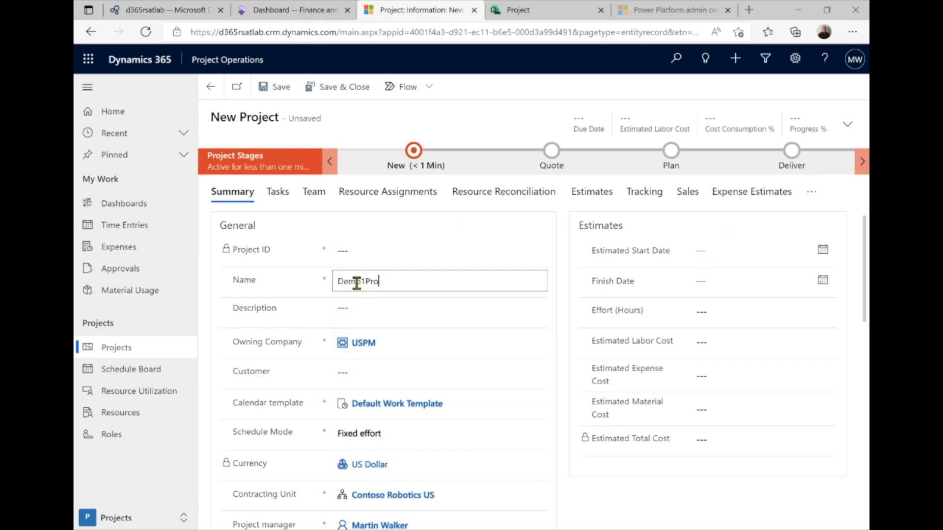
pyautogui.write('ject')
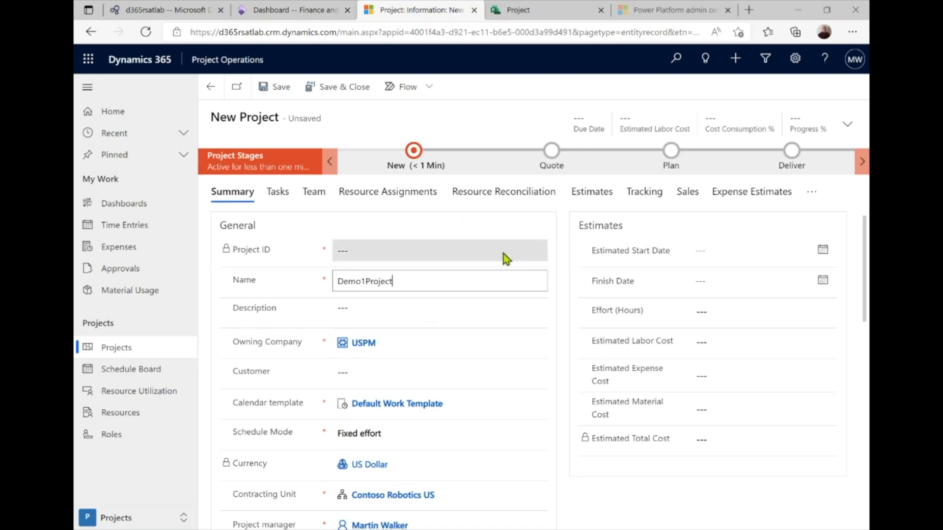
pyautogui.click(398, 308)
pyautogui.write('Dem')
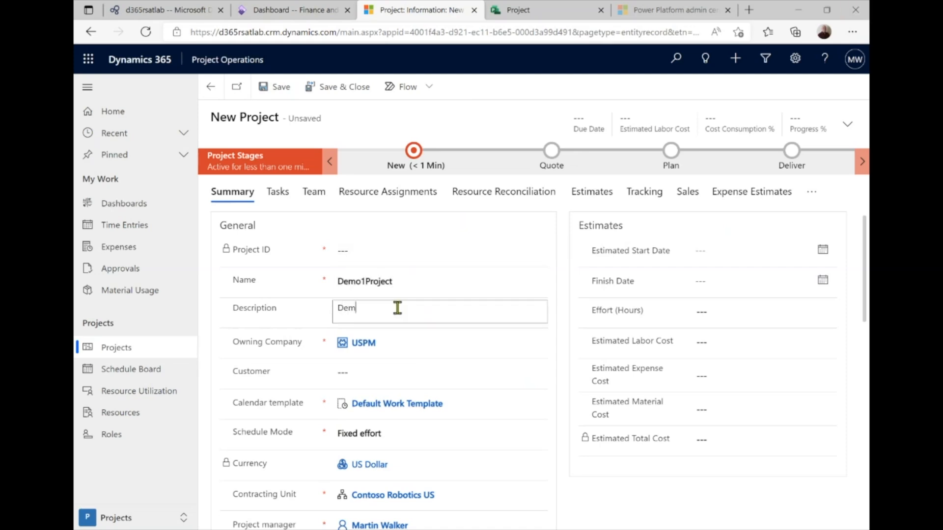
pyautogui.write('o 1 Project')
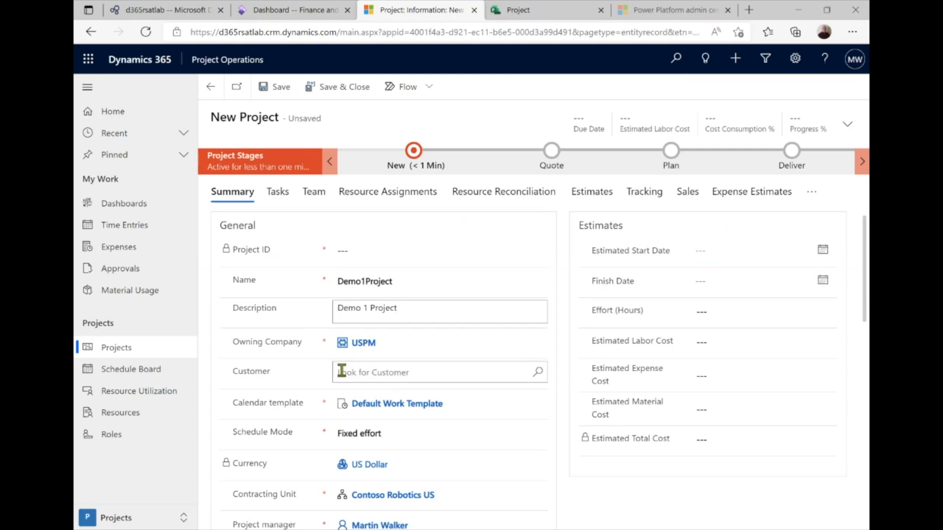
pyautogui.click(381, 373)
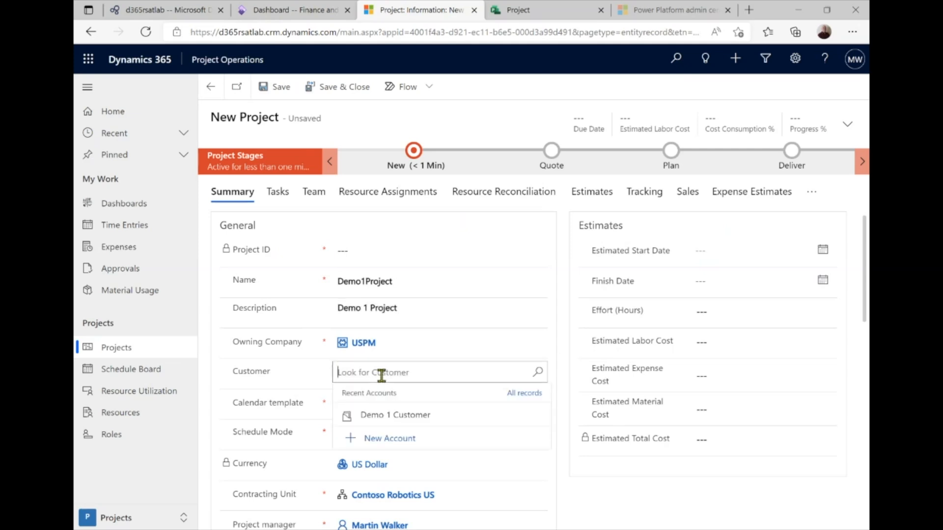
pyautogui.click(396, 415)
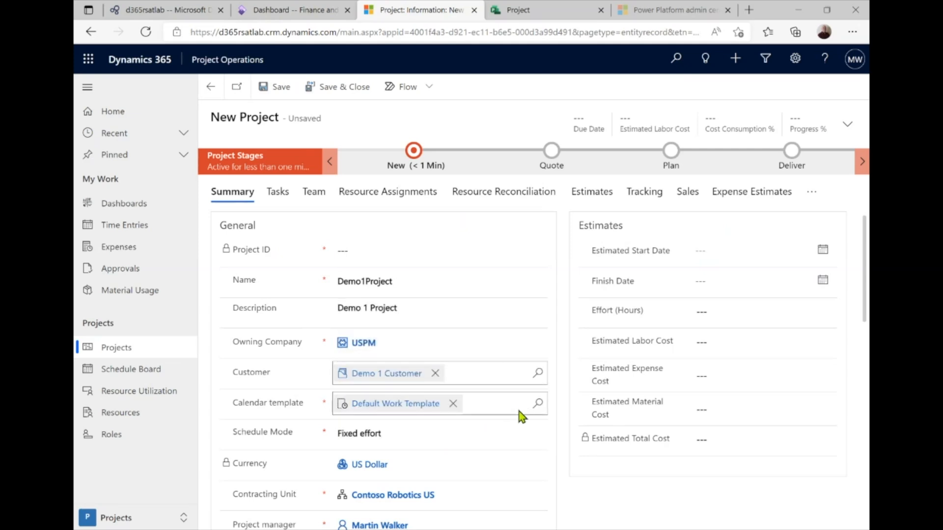
pyautogui.click(276, 96)
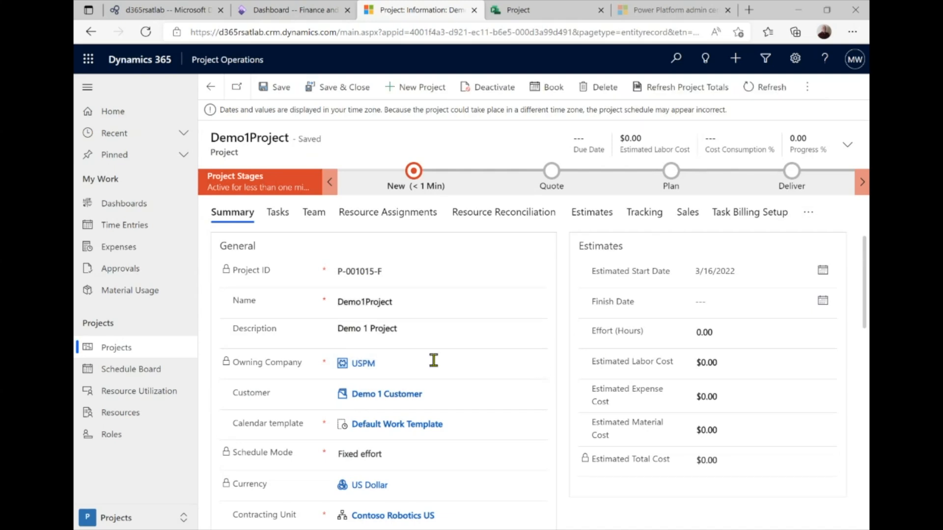
# Enter Task 1, Task 2 and Task 3 as new rows in Demo1Project's task grid
pyautogui.click(276, 216)
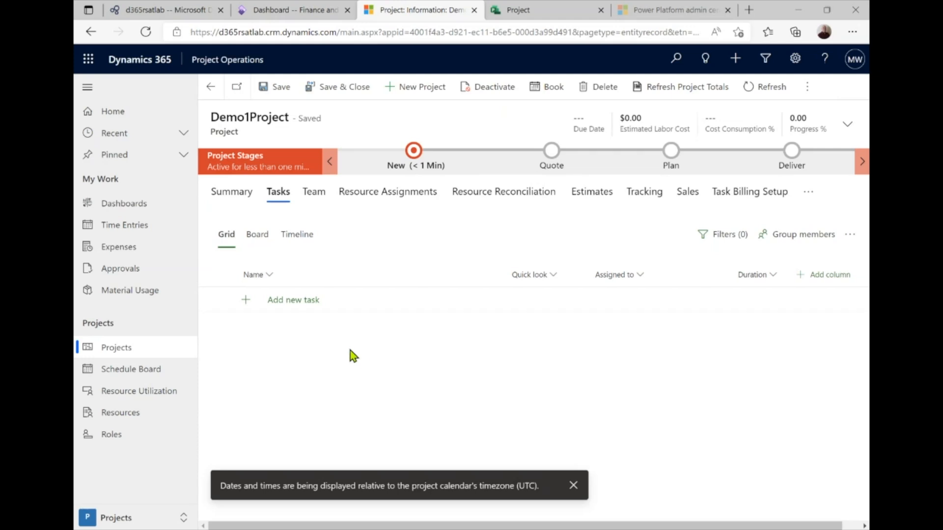
pyautogui.click(290, 303)
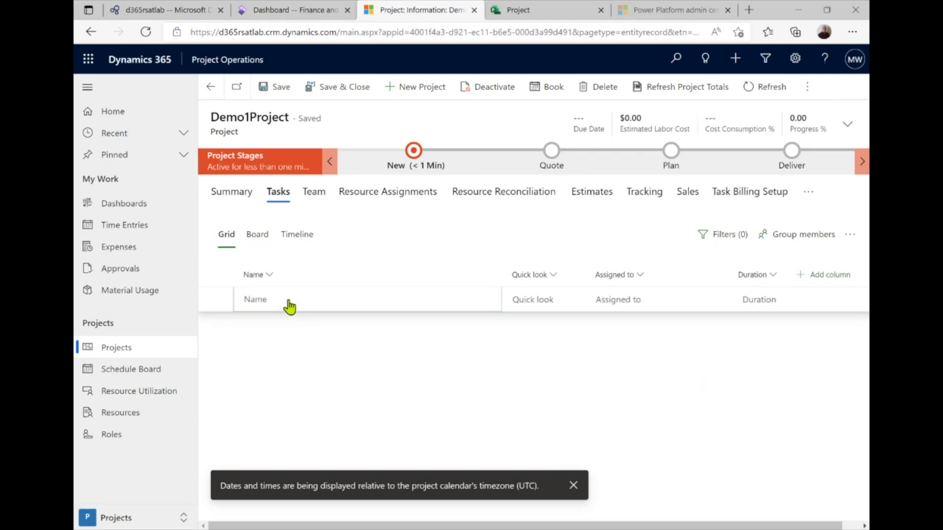
pyautogui.write('Task 1')
pyautogui.press('Return')
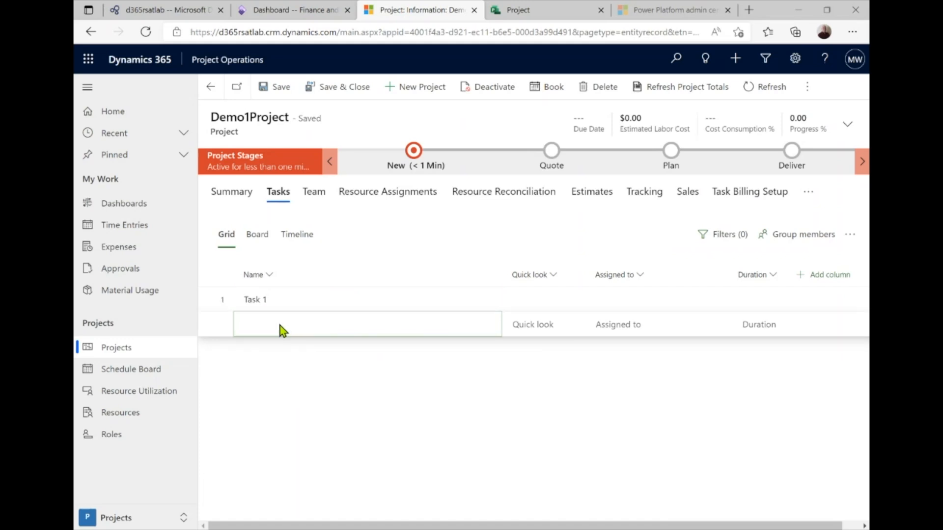
pyautogui.write('Task 2')
pyautogui.press('Return')
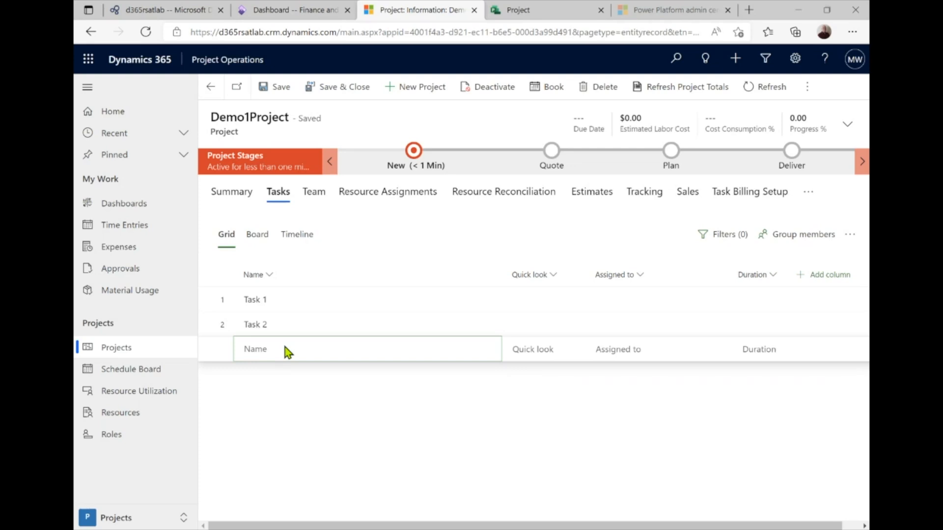
pyautogui.click(285, 347)
pyautogui.write('Task 3')
pyautogui.click(294, 308)
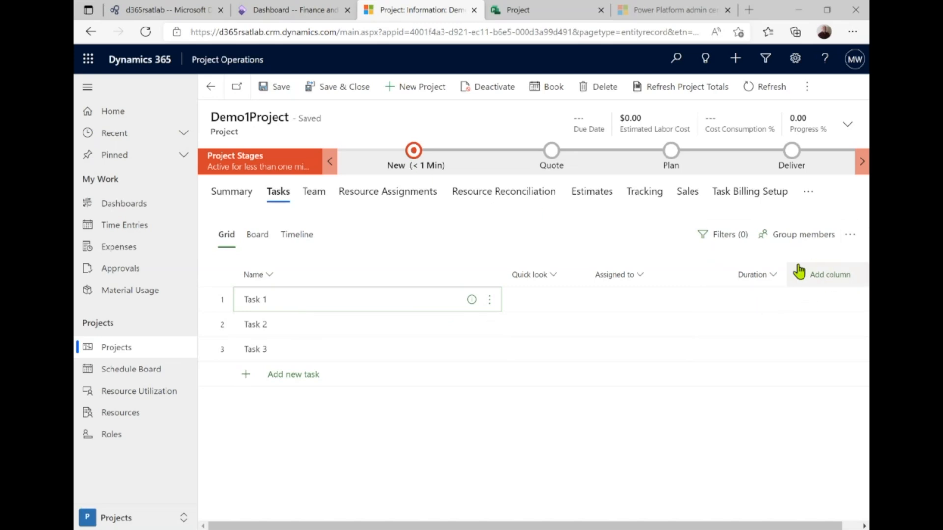
# Add Start, Effort and Finish columns to the task grid, then scroll it back left
pyautogui.click(803, 280)
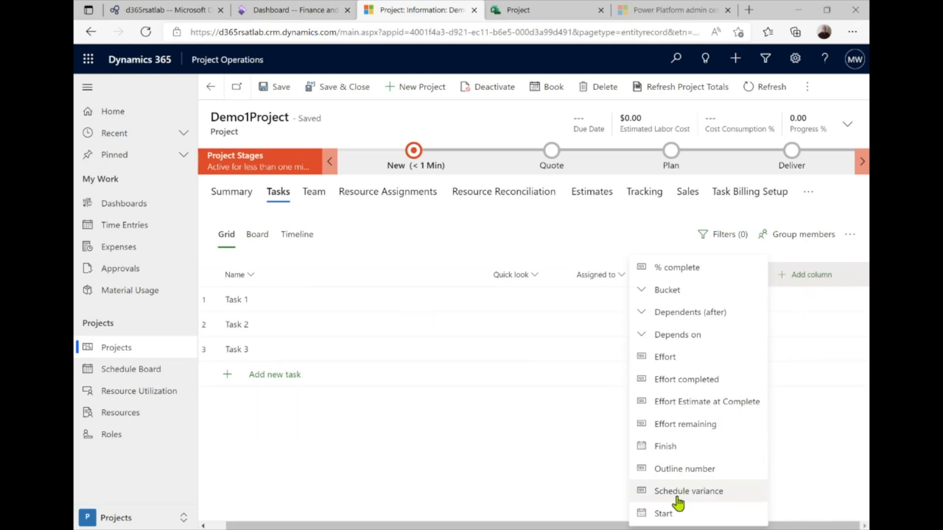
pyautogui.click(664, 513)
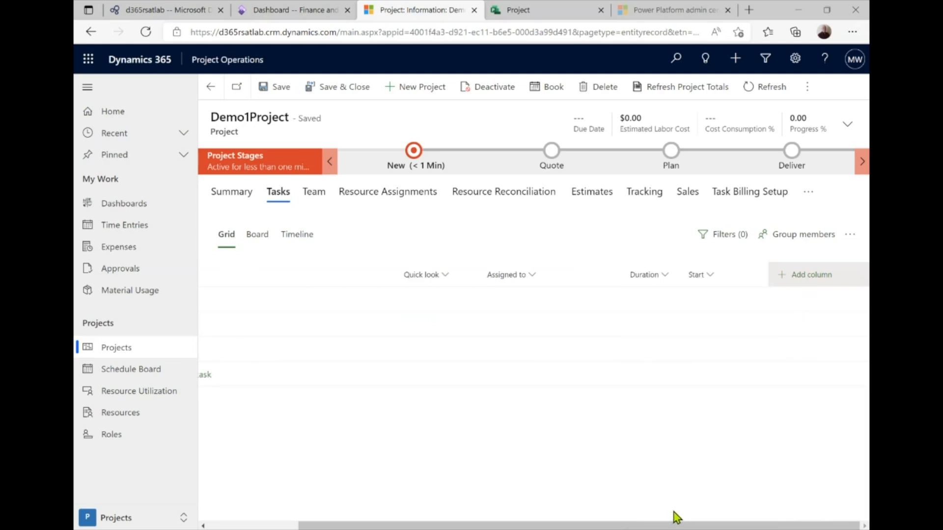
pyautogui.click(781, 281)
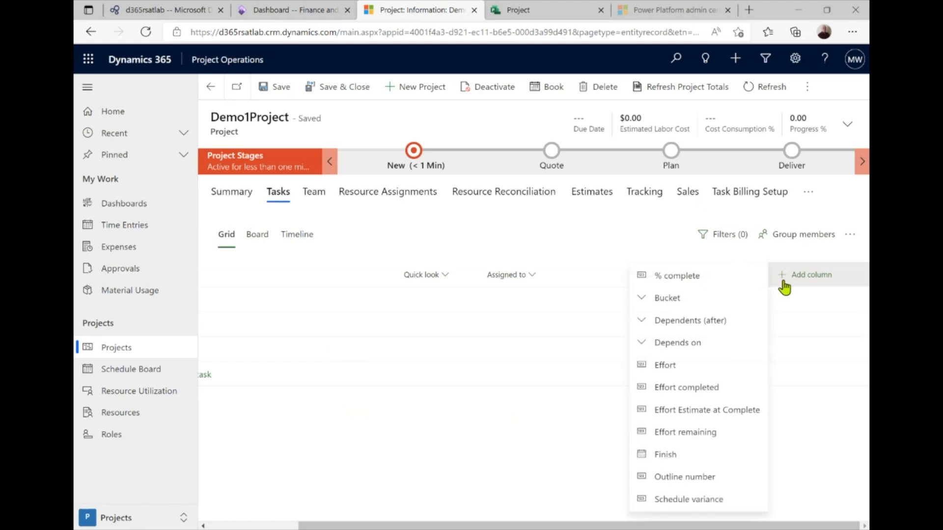
pyautogui.click(675, 368)
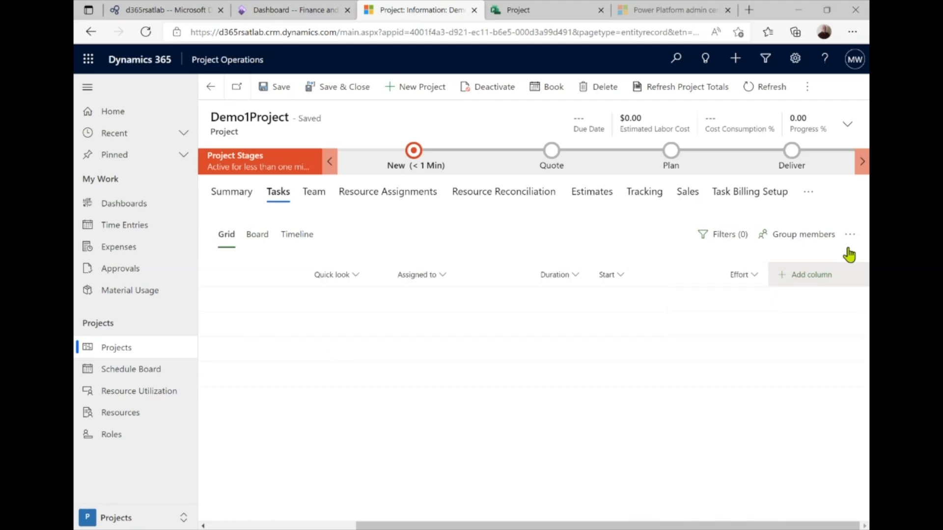
pyautogui.click(782, 281)
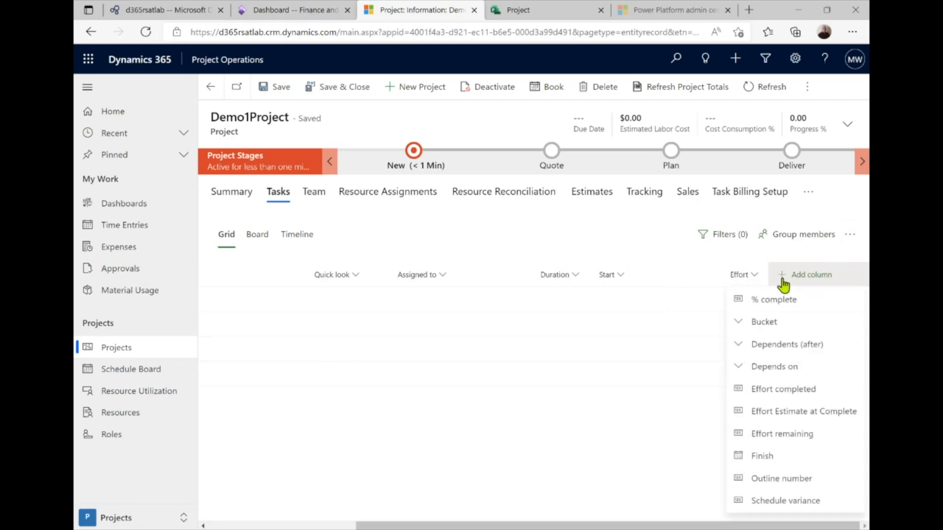
pyautogui.click(778, 458)
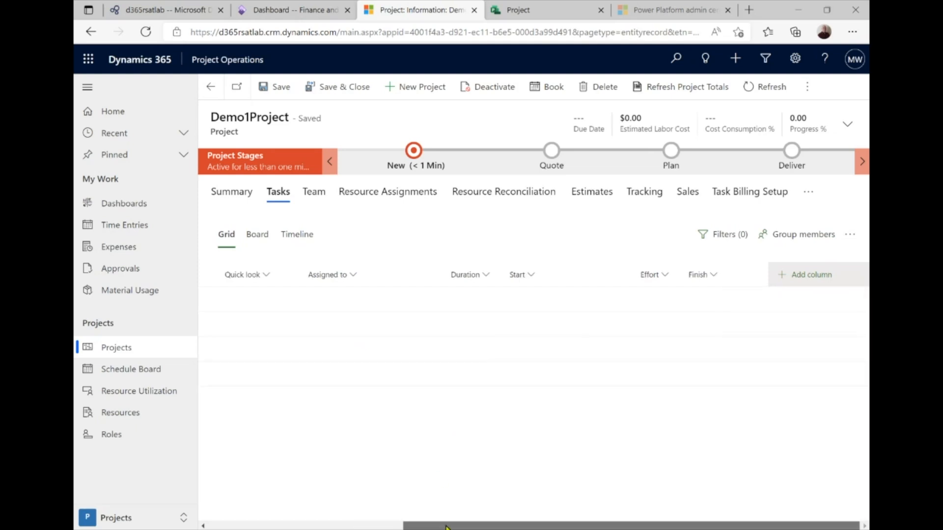
pyautogui.moveTo(441, 526); pyautogui.dragTo(250, 528)
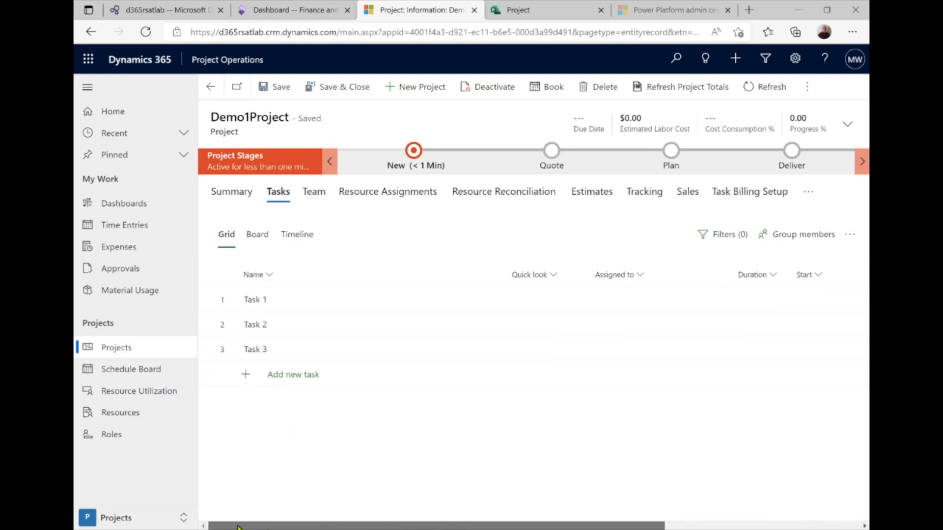
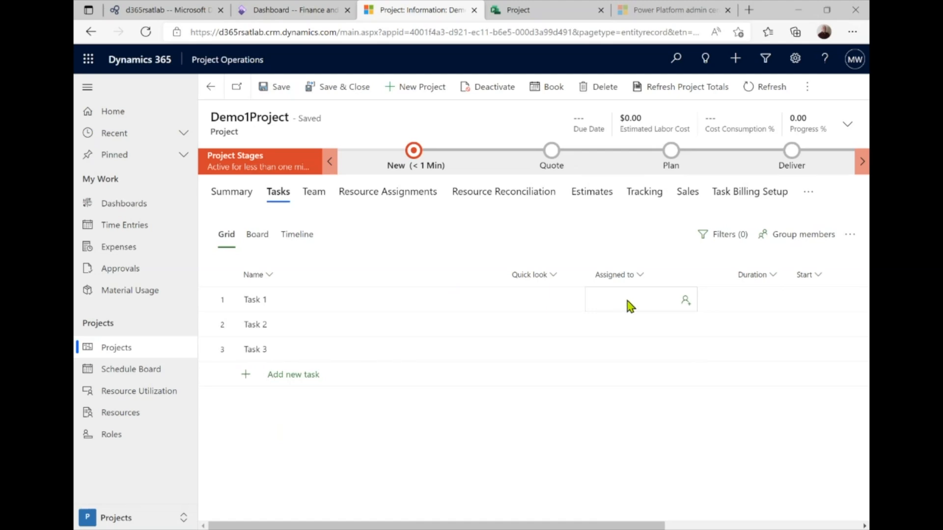
# Start adding a new generic resource from Task 1's Assigned to dropdown
pyautogui.click(686, 304)
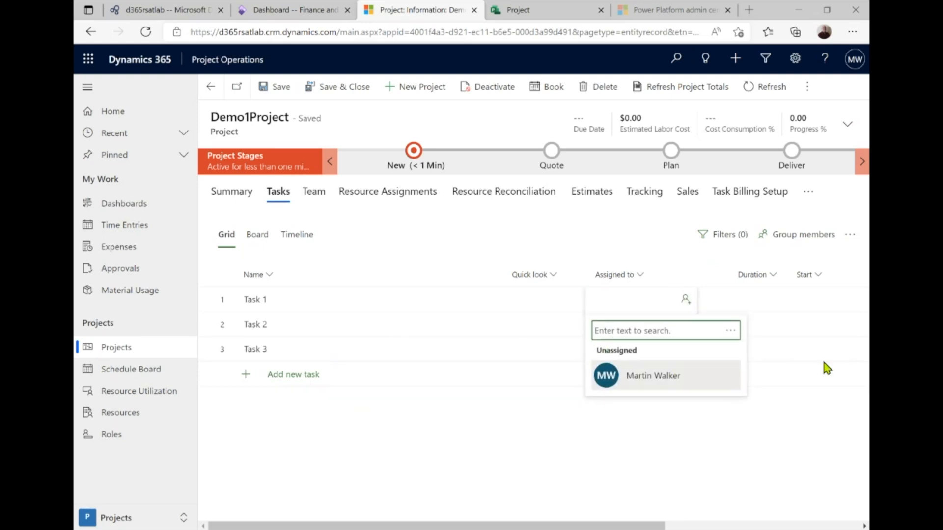
pyautogui.click(731, 332)
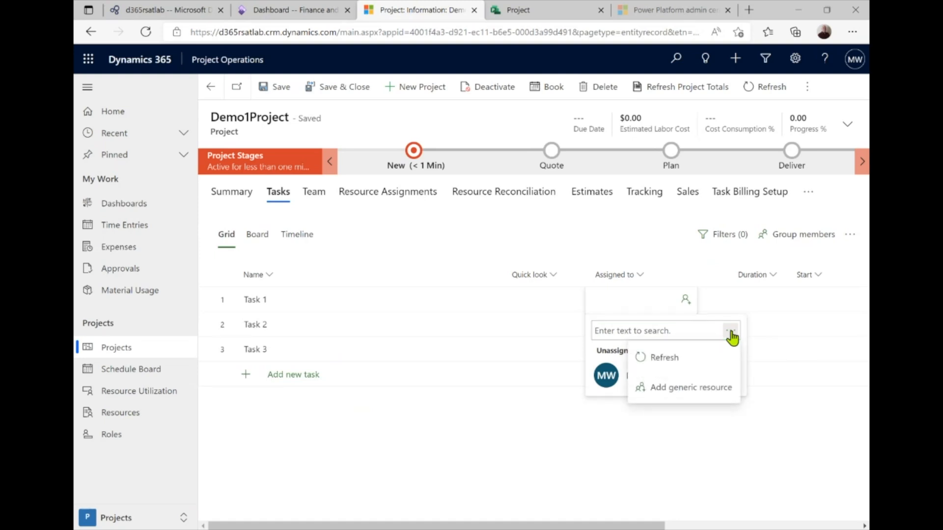
pyautogui.click(658, 393)
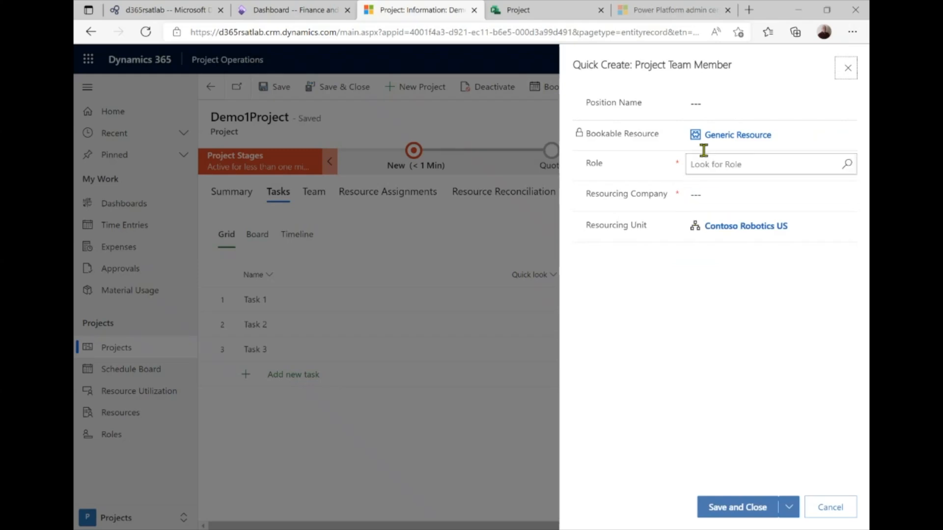
# Save generic member 'Lead' with role Consulting Lead, replacing Team Member, assigned to Task 1
pyautogui.click(703, 104)
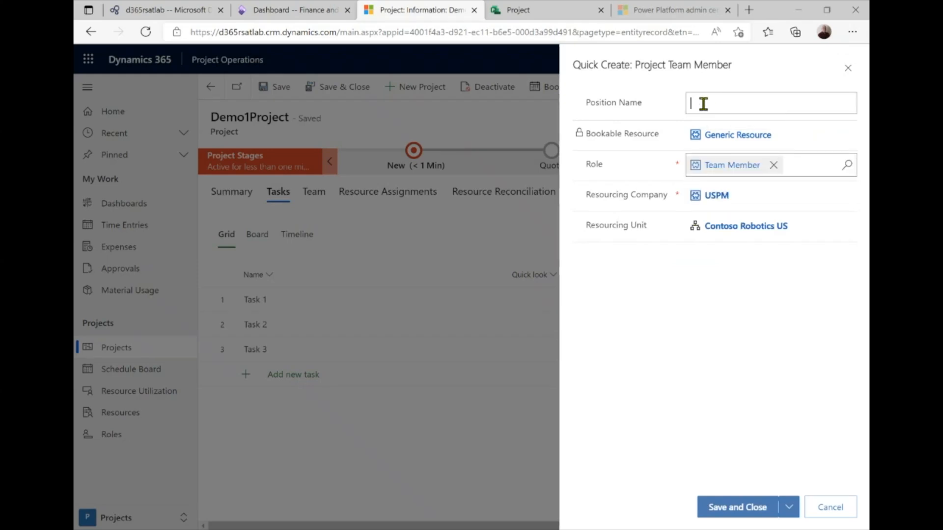
pyautogui.write('Lead')
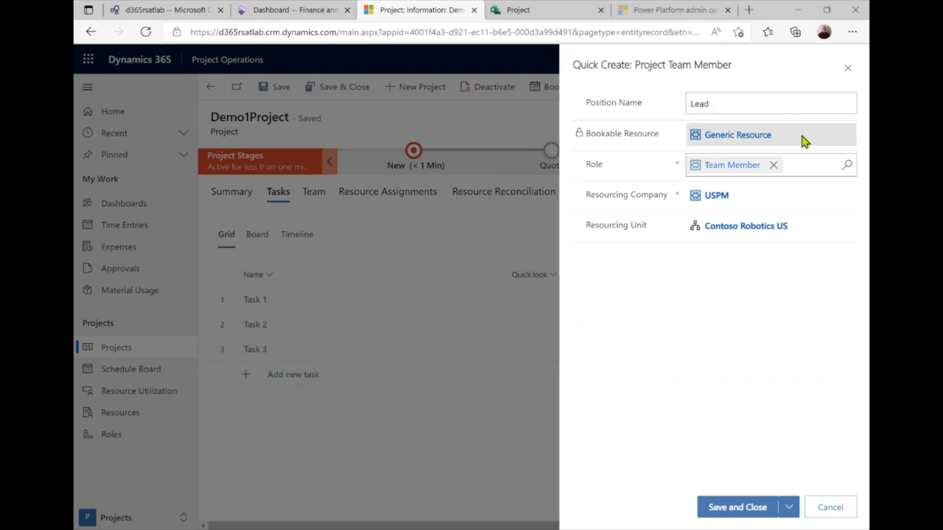
pyautogui.click(774, 165)
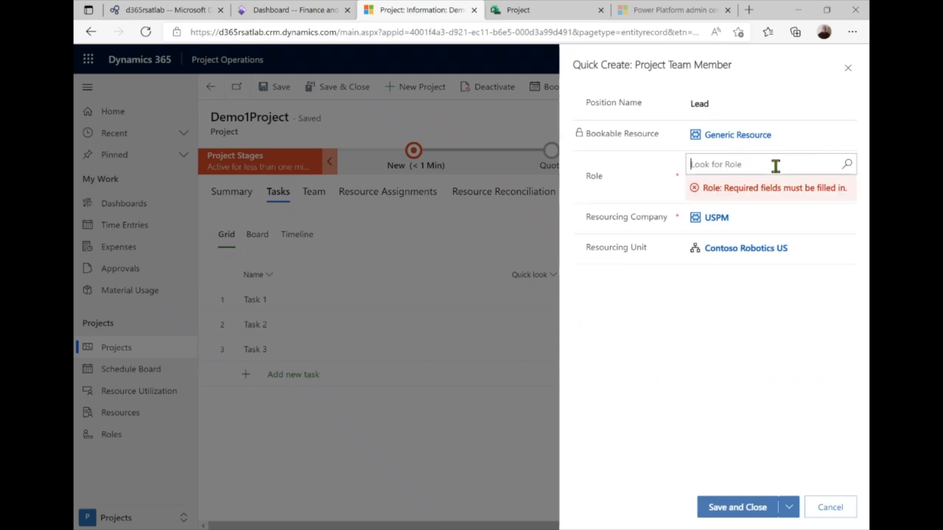
pyautogui.click(776, 166)
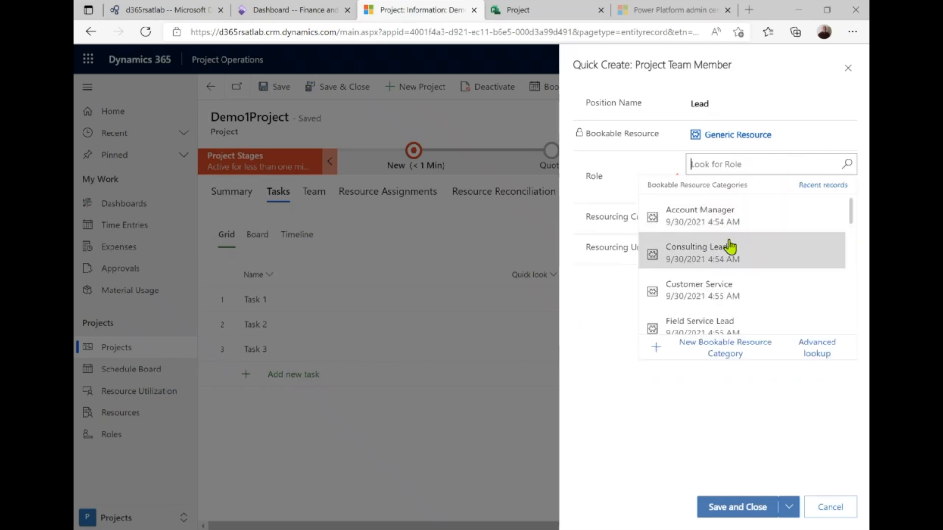
pyautogui.click(722, 271)
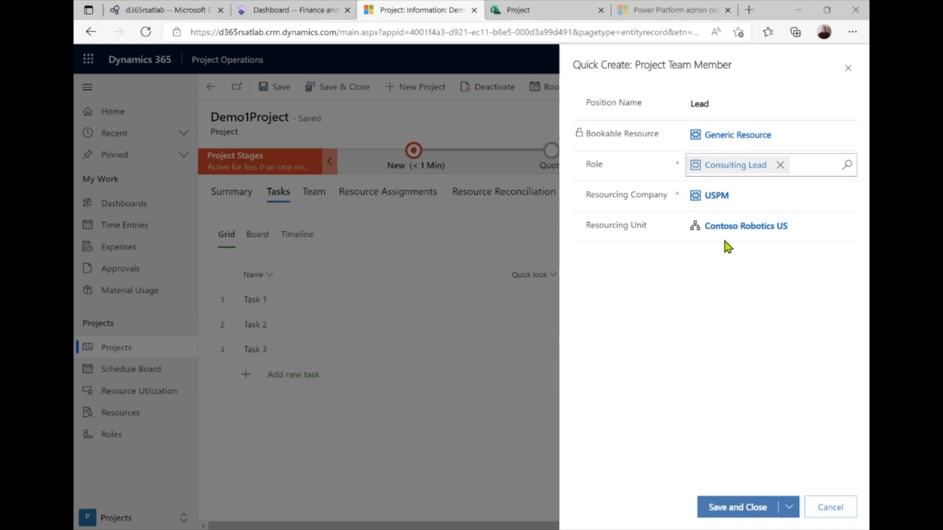
pyautogui.click(736, 508)
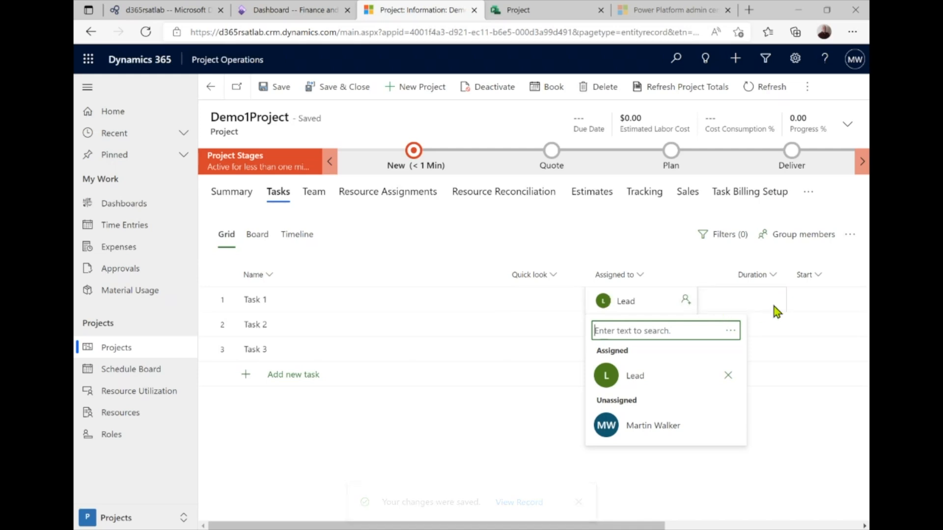
pyautogui.click(818, 299)
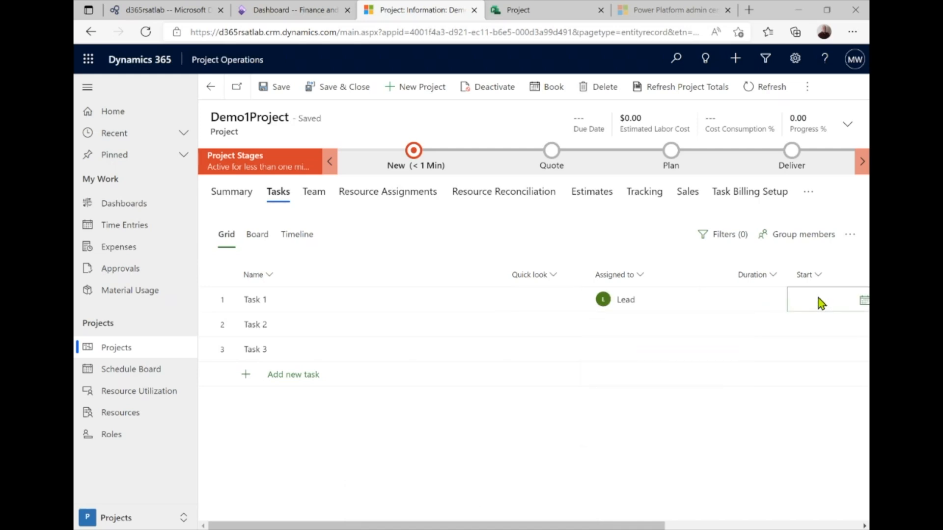
pyautogui.click(863, 301)
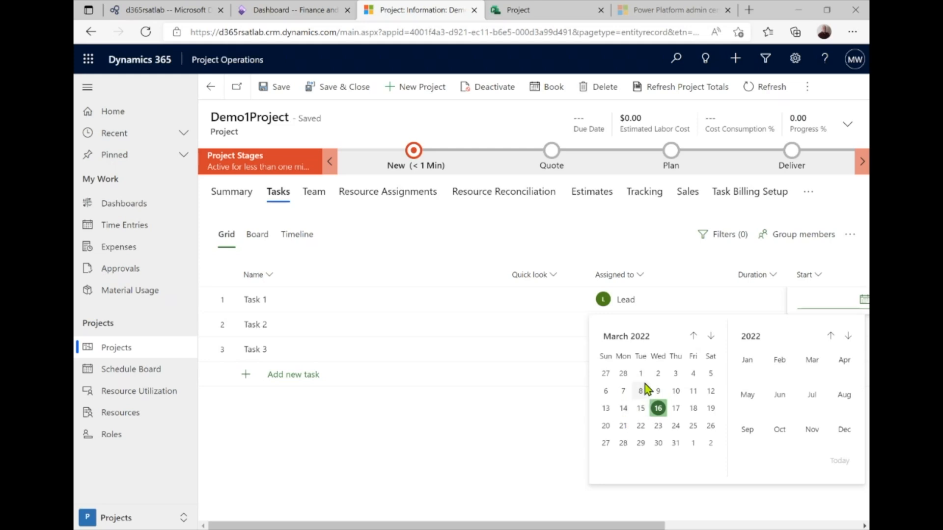
pyautogui.click(623, 408)
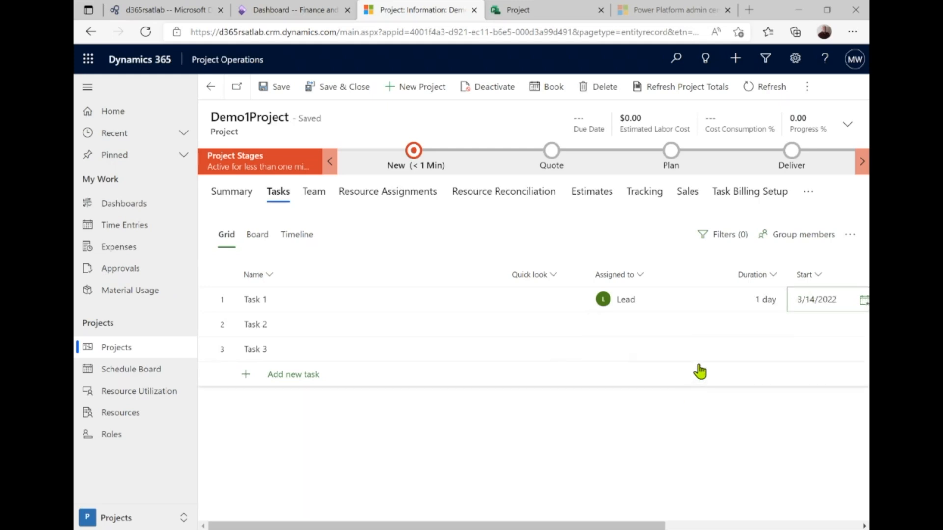
pyautogui.moveTo(600, 524); pyautogui.dragTo(737, 522)
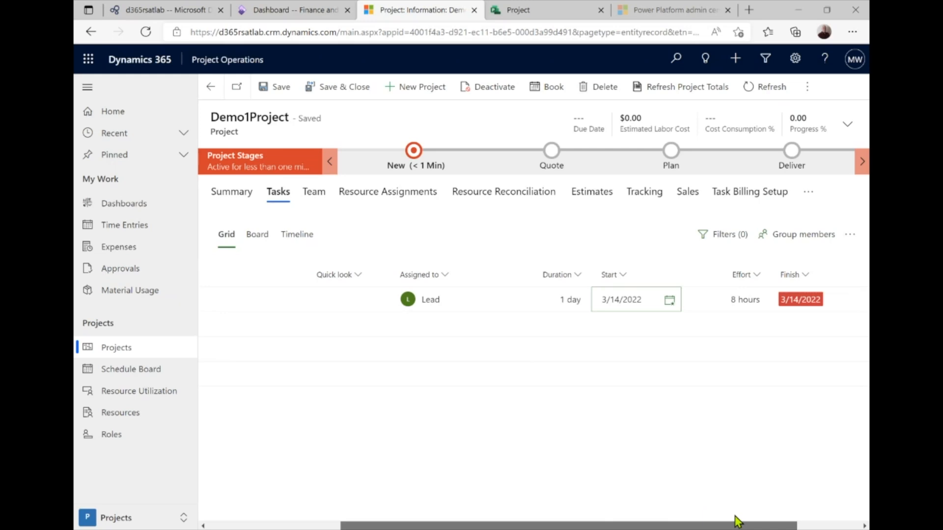
pyautogui.click(742, 302)
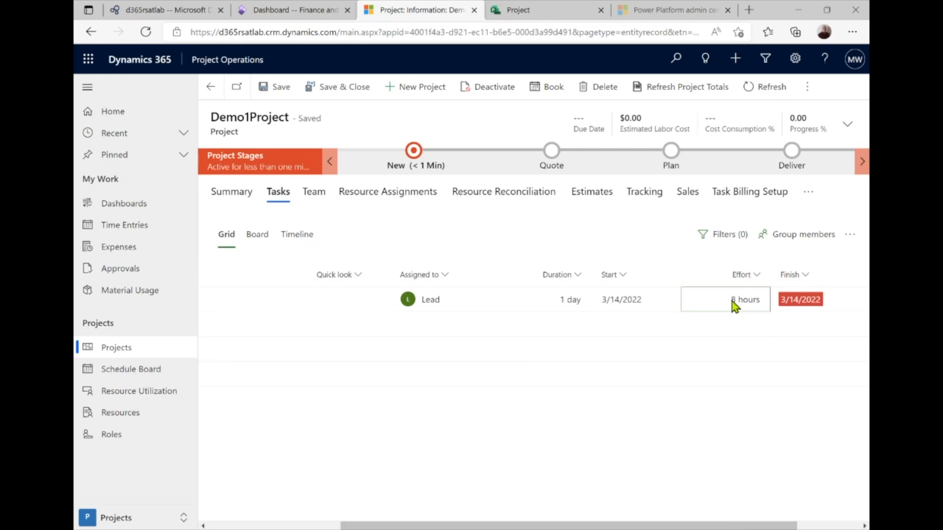
pyautogui.click(732, 302)
pyautogui.moveTo(732, 300); pyautogui.dragTo(762, 295)
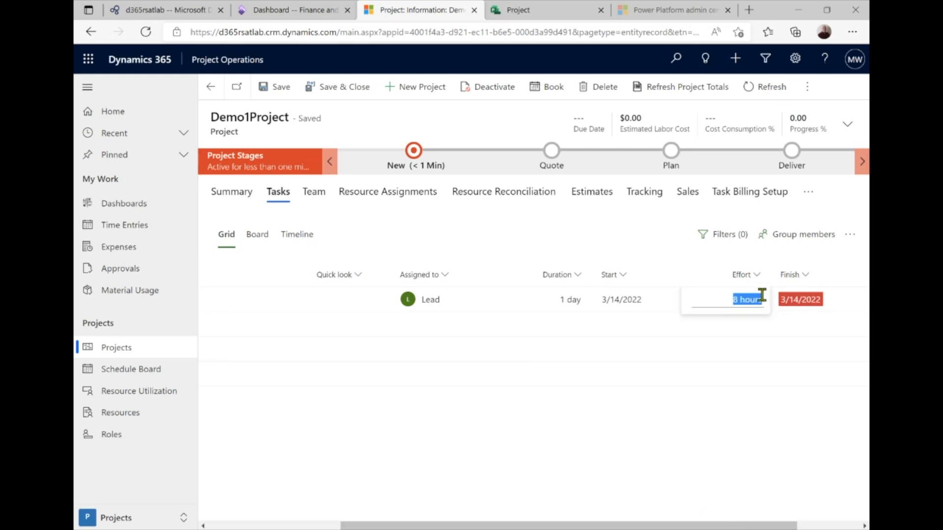
pyautogui.press('BackSpace')
pyautogui.write('160 h')
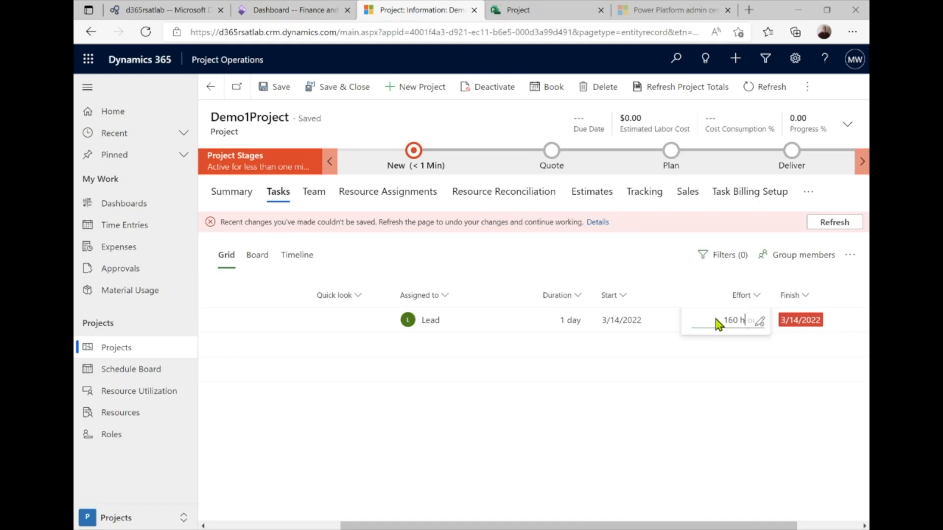
pyautogui.click(842, 223)
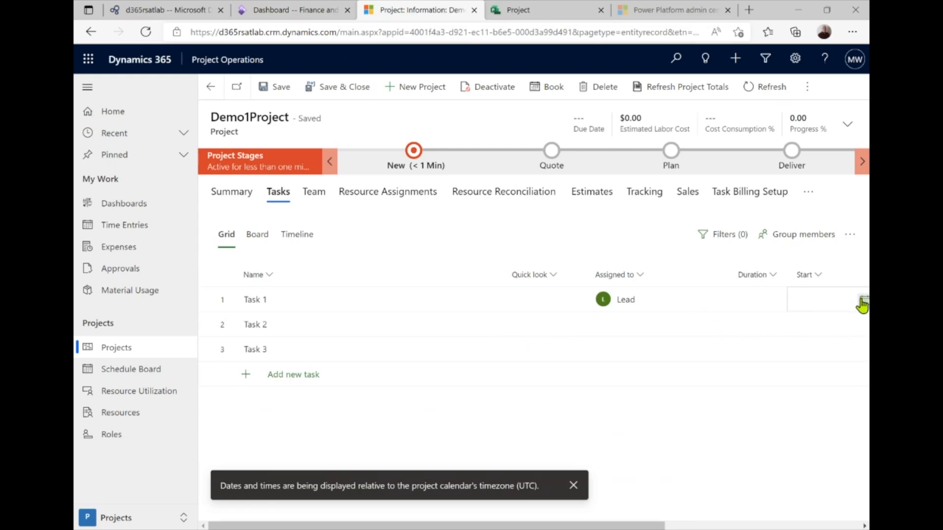
pyautogui.click(862, 303)
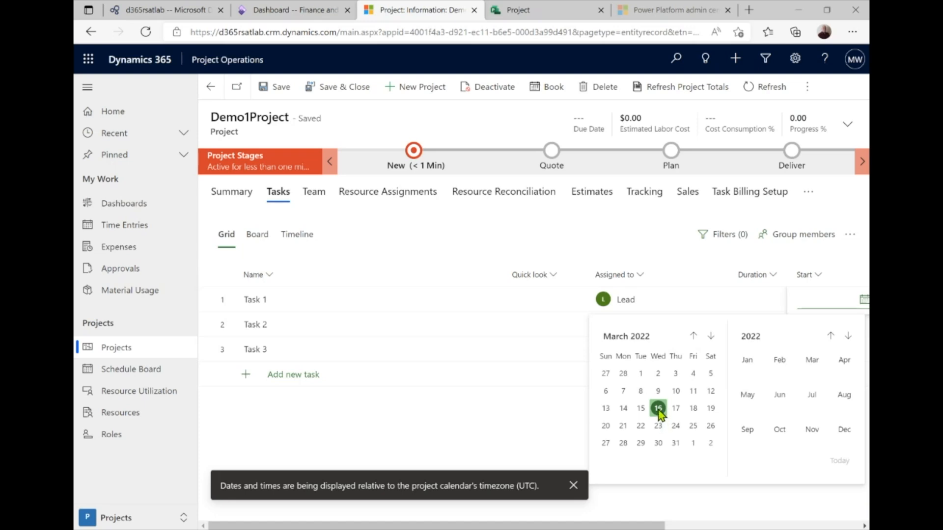
pyautogui.click(621, 408)
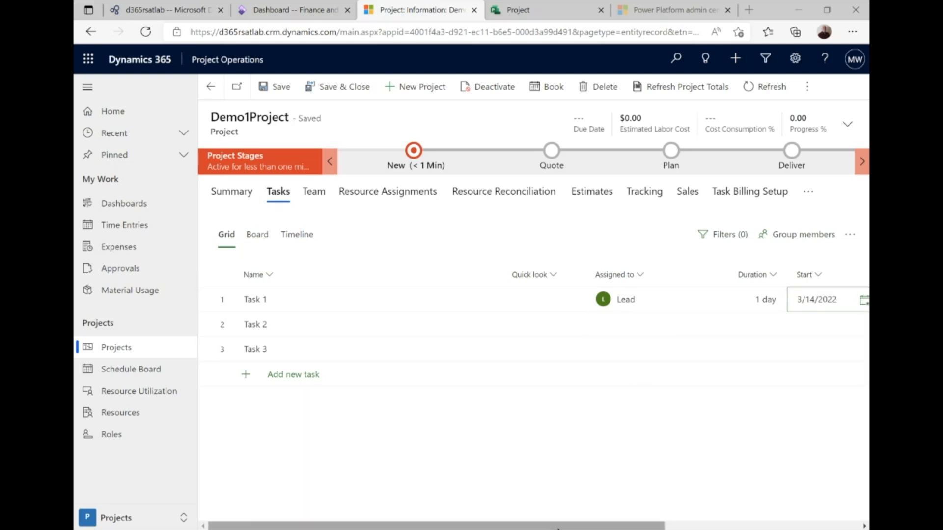
pyautogui.moveTo(559, 524); pyautogui.dragTo(706, 520)
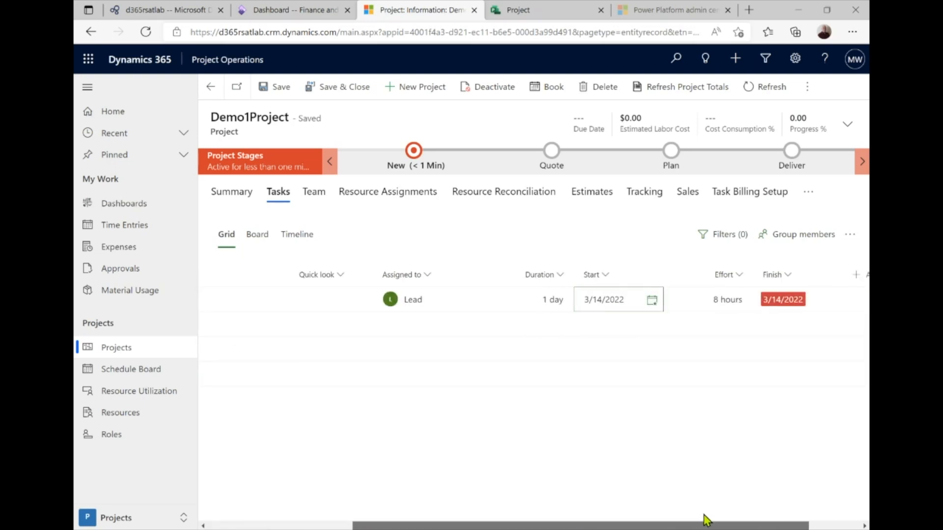
pyautogui.click(713, 302)
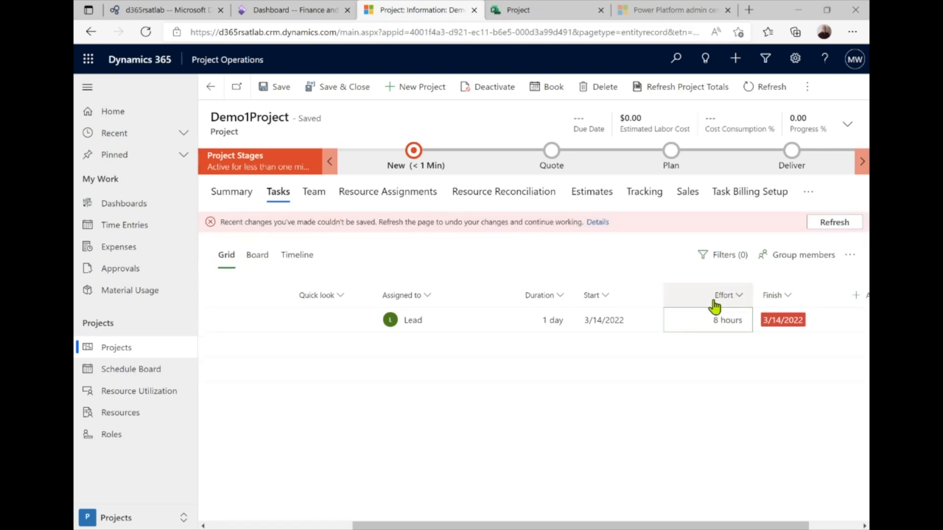
pyautogui.click(830, 230)
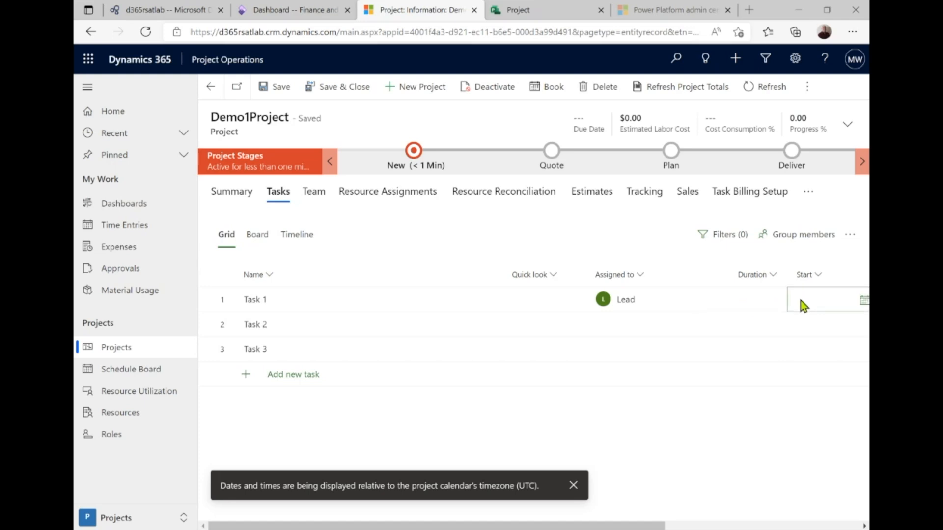
pyautogui.click(860, 303)
pyautogui.click(864, 302)
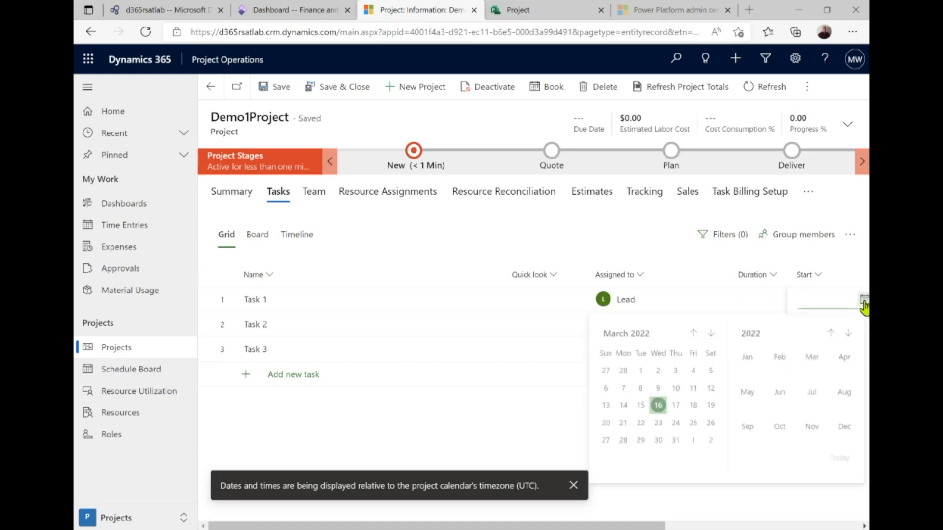
pyautogui.click(623, 406)
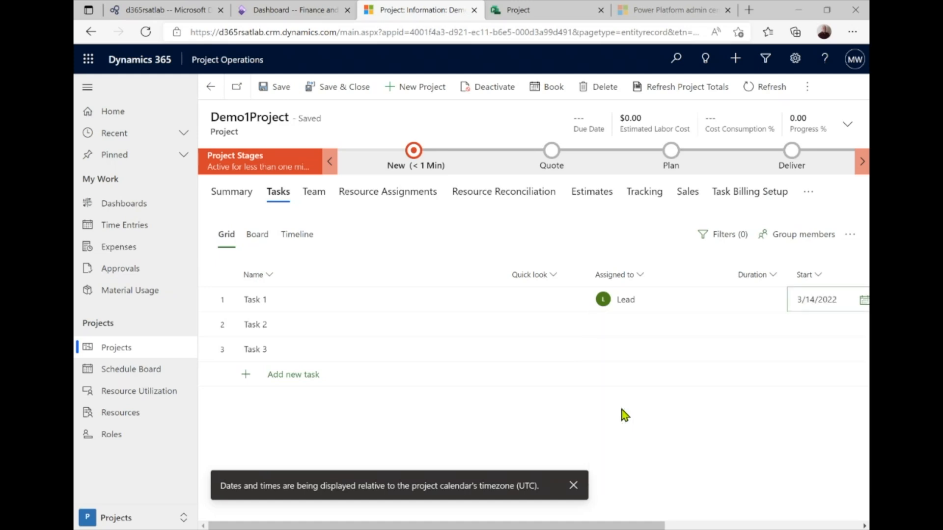
pyautogui.click(753, 301)
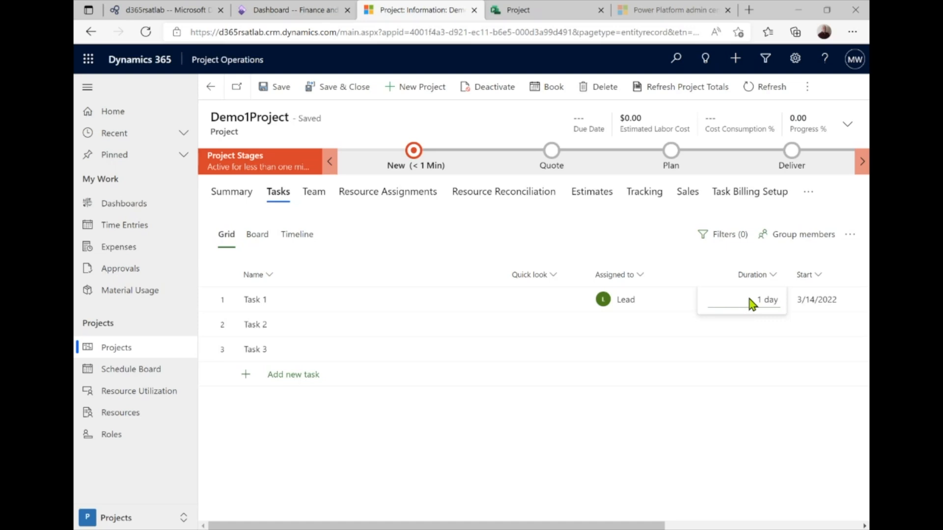
pyautogui.moveTo(756, 299); pyautogui.dragTo(786, 303)
pyautogui.click(833, 221)
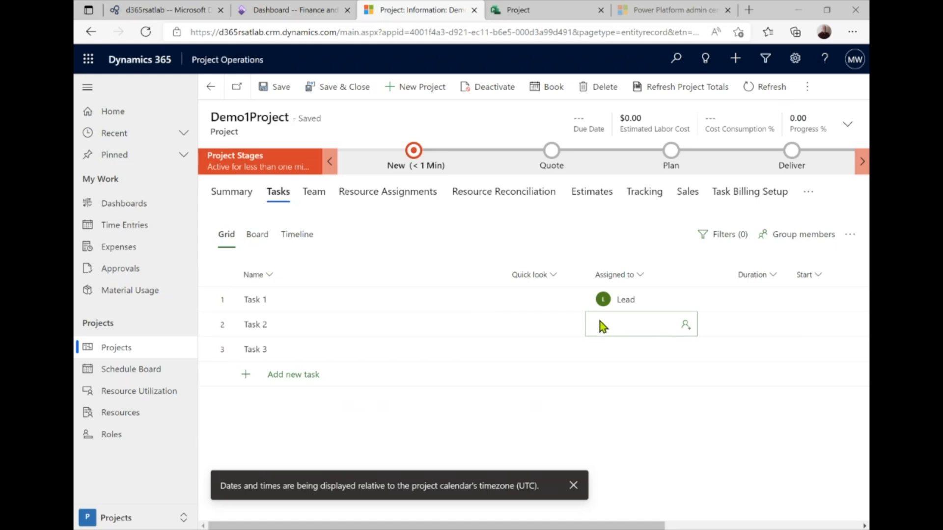
# Assign the Lead team member to Task 2
pyautogui.click(684, 327)
pyautogui.click(631, 429)
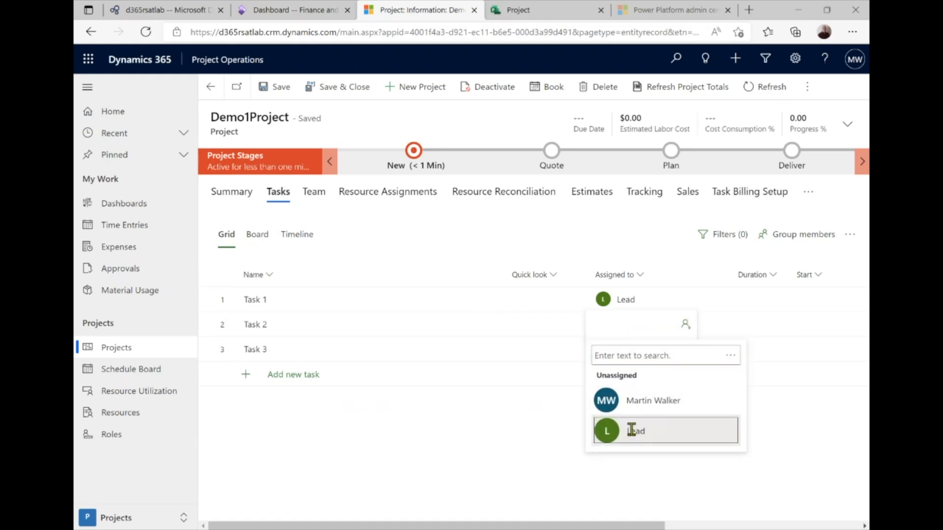
pyautogui.click(515, 354)
# Create generic member 'PM' with the Project Manager role and assign it to Task 3
pyautogui.click(684, 353)
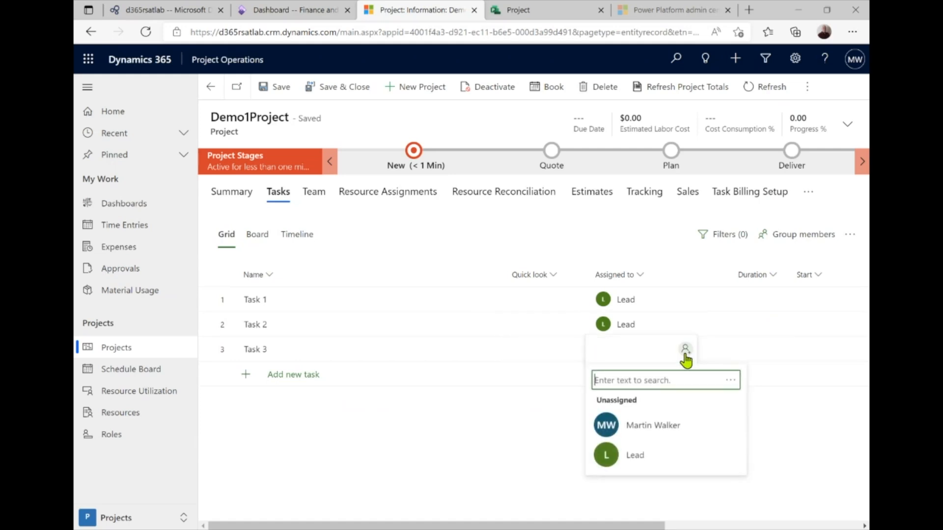
pyautogui.click(731, 382)
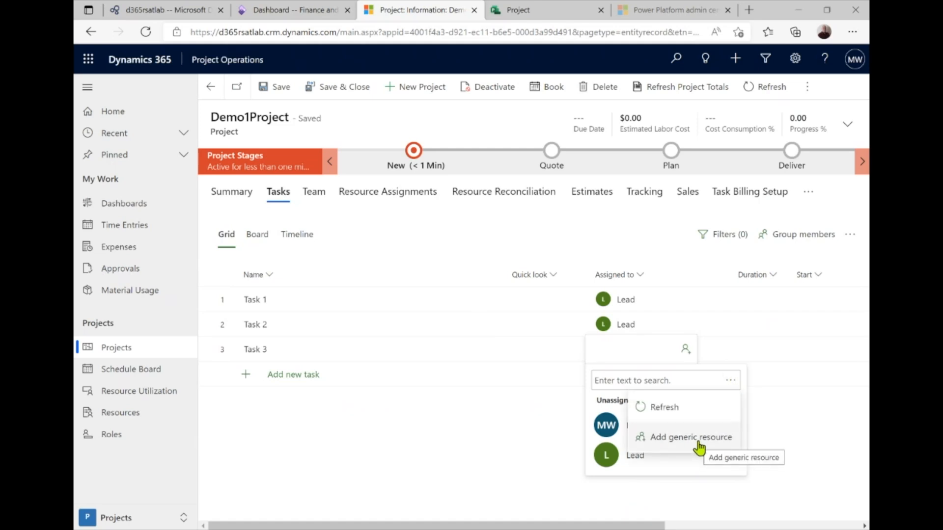
pyautogui.click(697, 440)
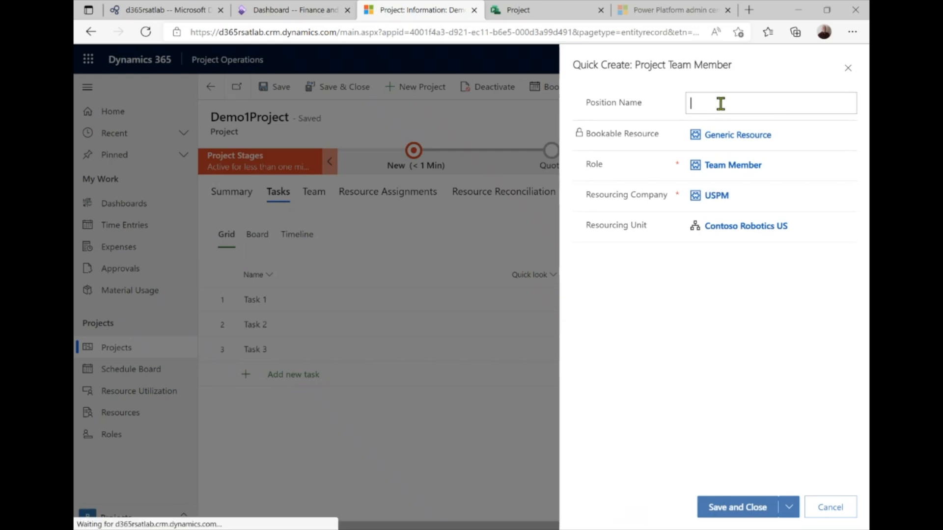
pyautogui.write('PM')
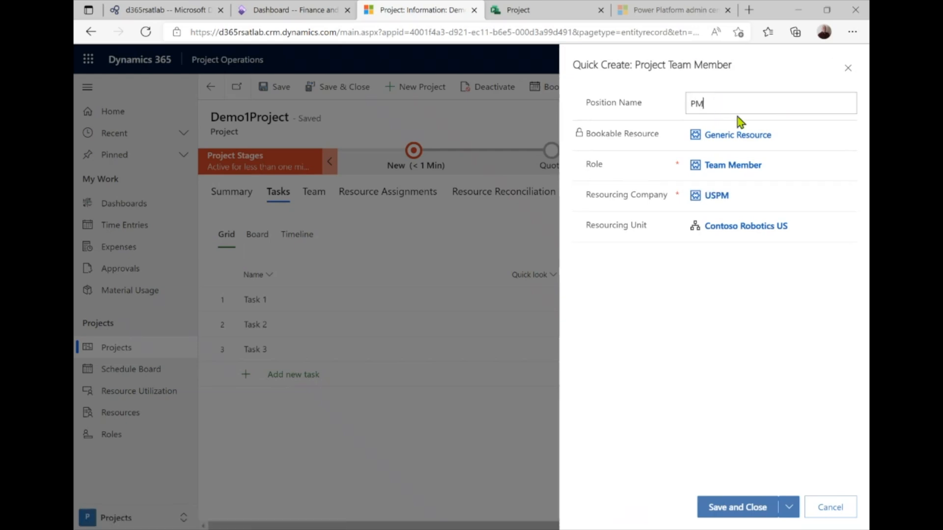
pyautogui.click(775, 167)
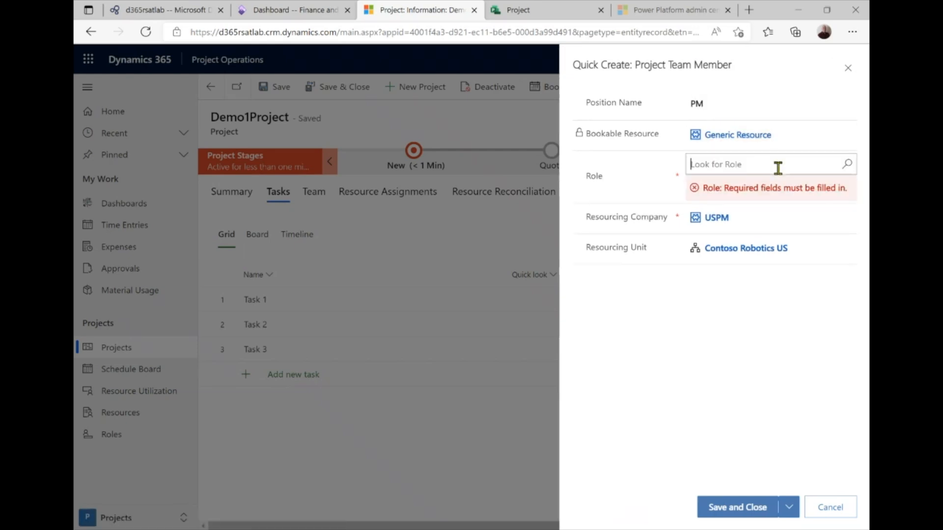
pyautogui.click(762, 168)
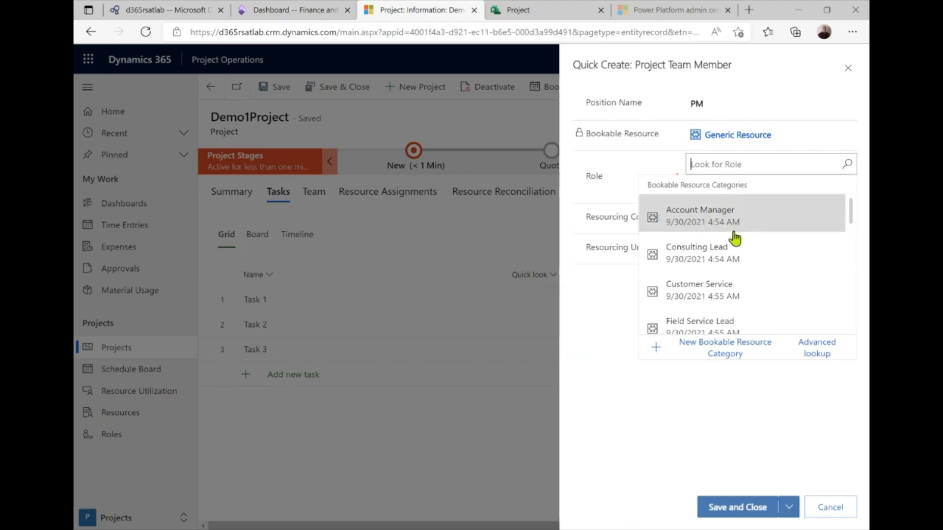
pyautogui.scroll(-3, 728, 262)
pyautogui.scroll(-3, 730, 265)
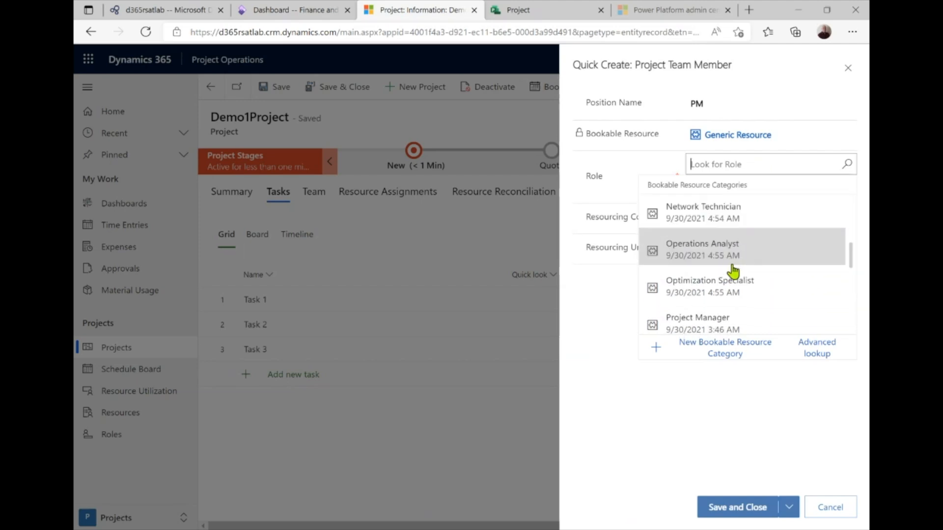
pyautogui.click(729, 282)
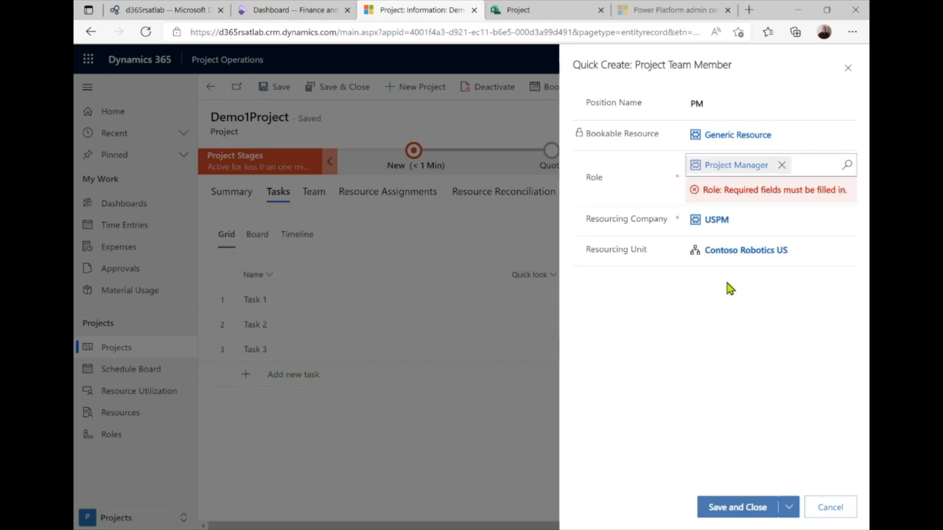
pyautogui.click(736, 507)
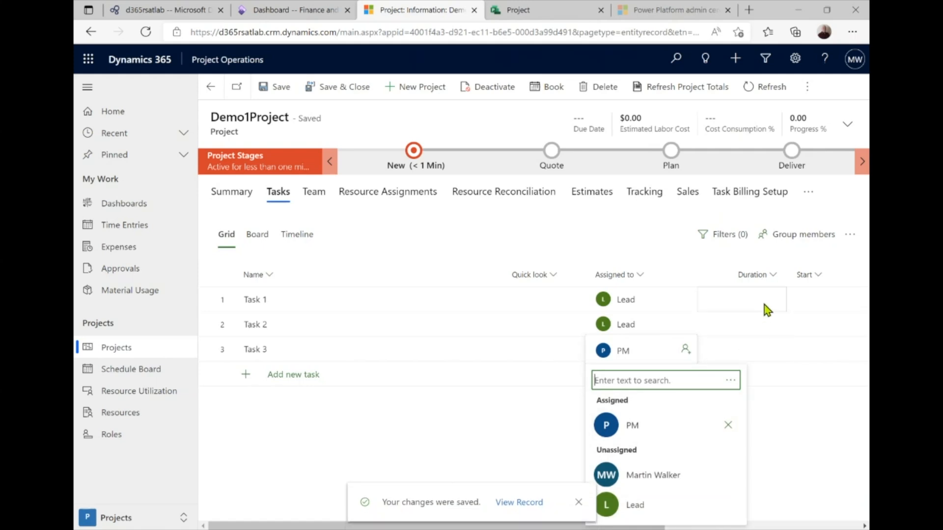
# Try 3/14/2022 start dates for Tasks 1 and 2, then reload the grid after a save error
pyautogui.click(805, 296)
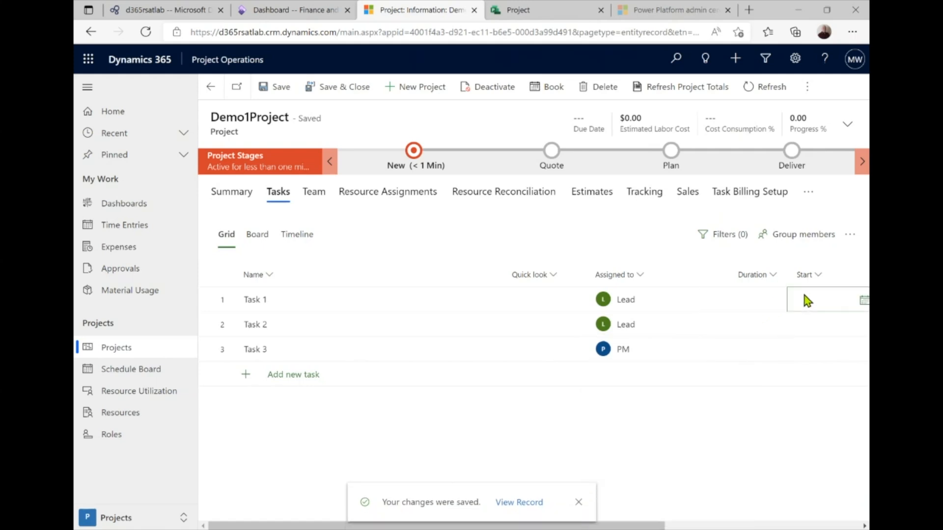
pyautogui.click(862, 302)
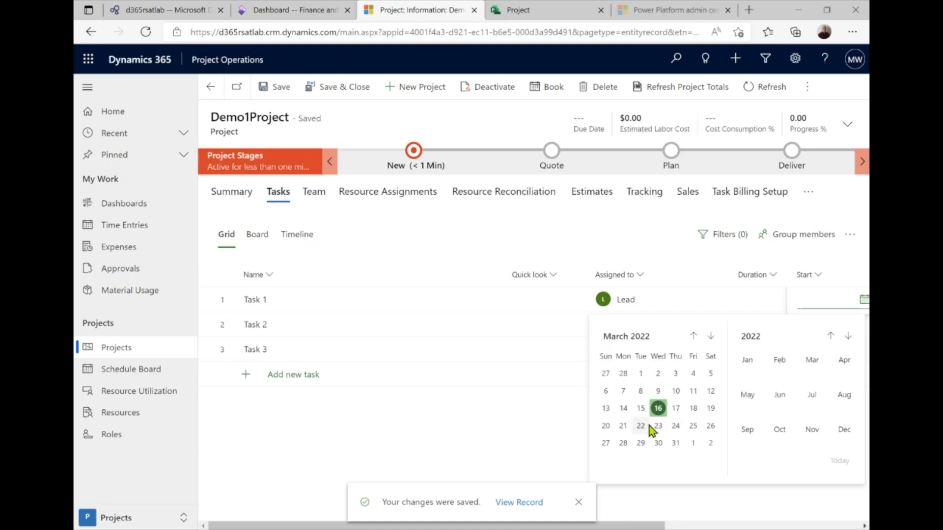
pyautogui.click(623, 408)
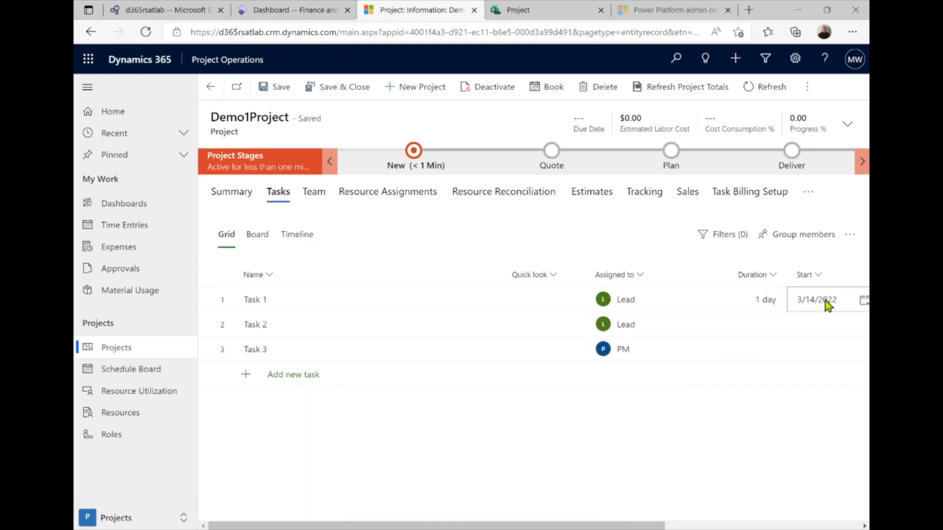
pyautogui.click(863, 302)
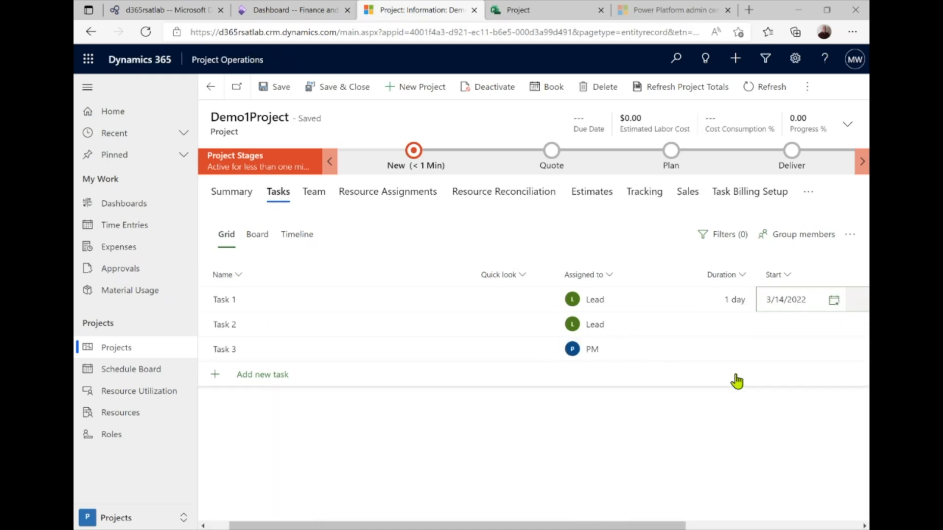
pyautogui.click(793, 326)
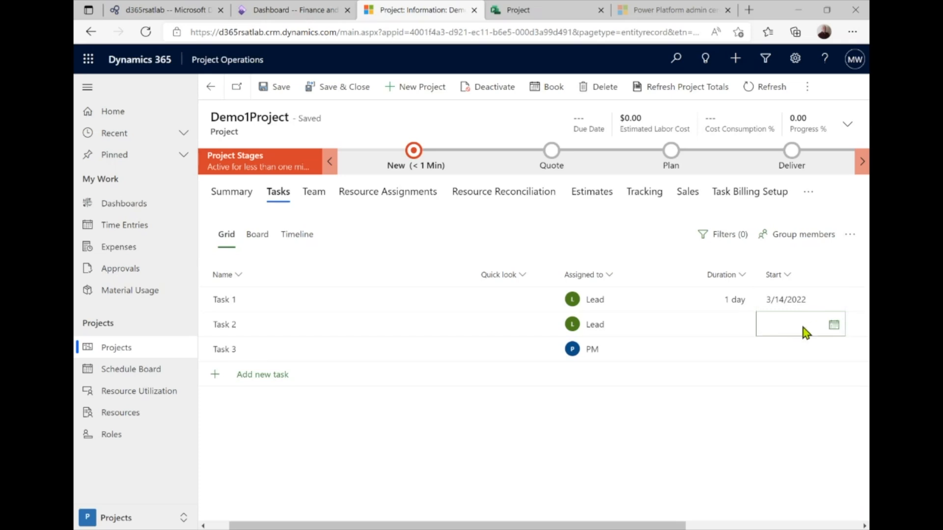
pyautogui.click(833, 325)
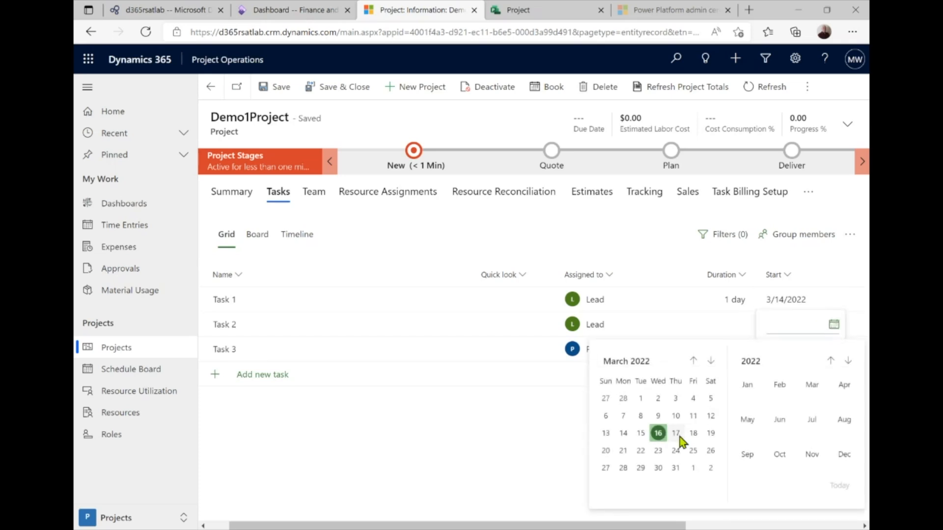
pyautogui.click(624, 433)
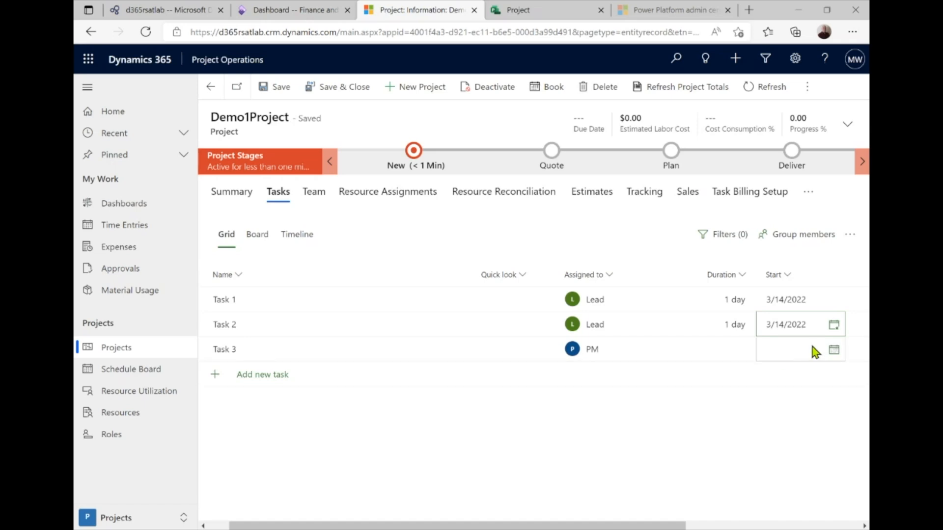
pyautogui.click(799, 351)
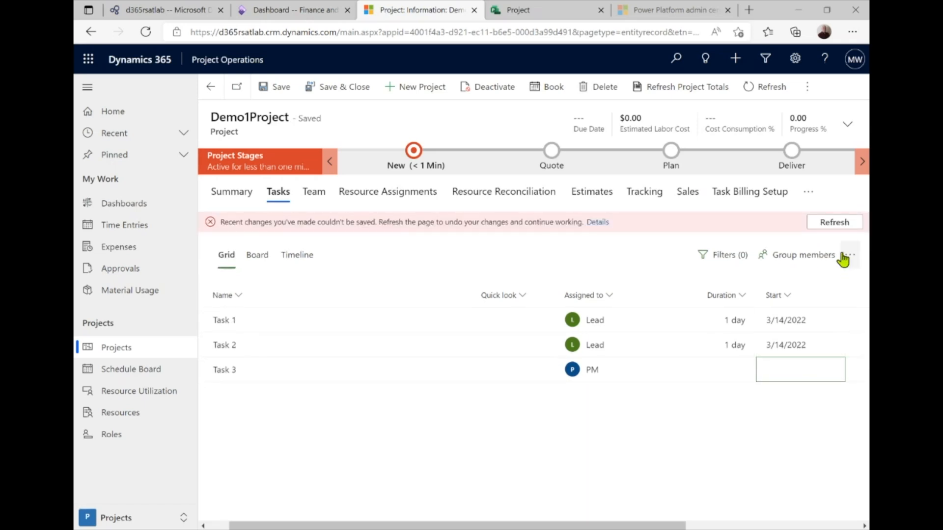
pyautogui.click(834, 224)
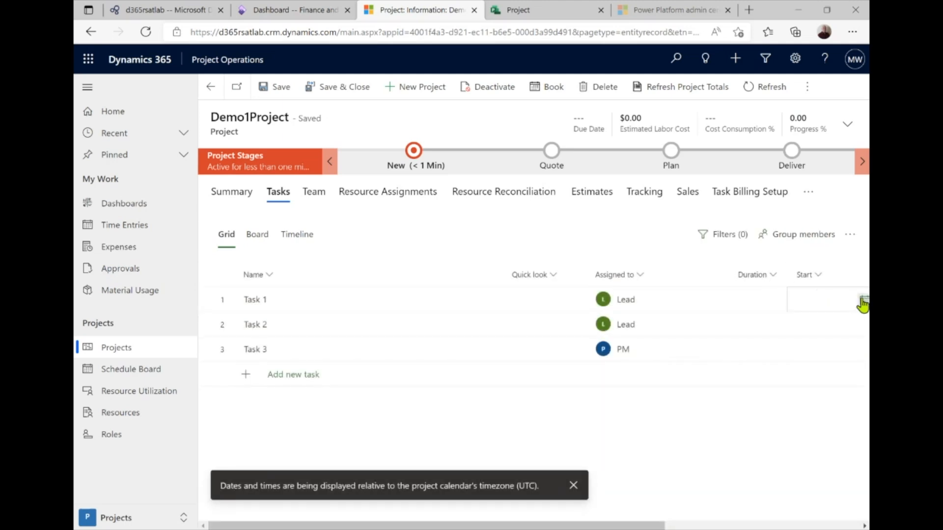
# Set Task 1's start date to 3/17/2022 and Task 2's to 3/16/2022
pyautogui.click(861, 303)
pyautogui.click(834, 300)
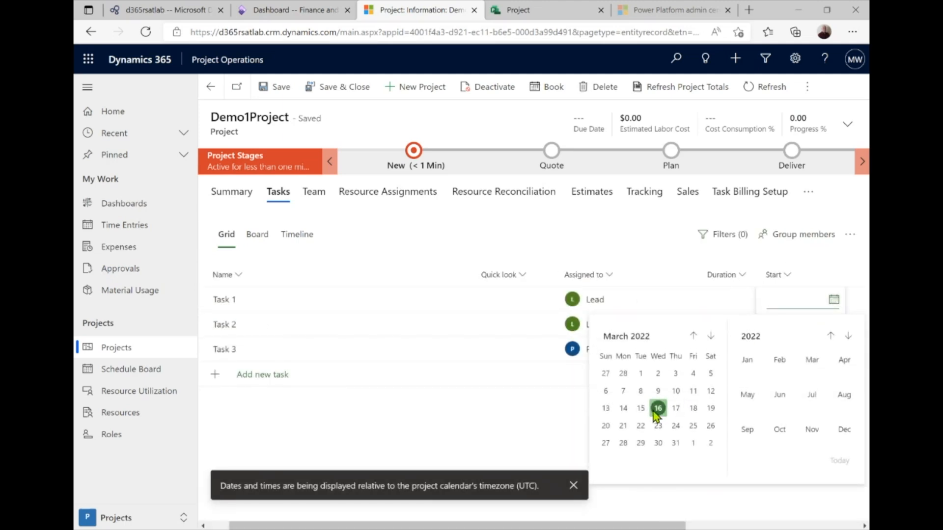
pyautogui.click(674, 408)
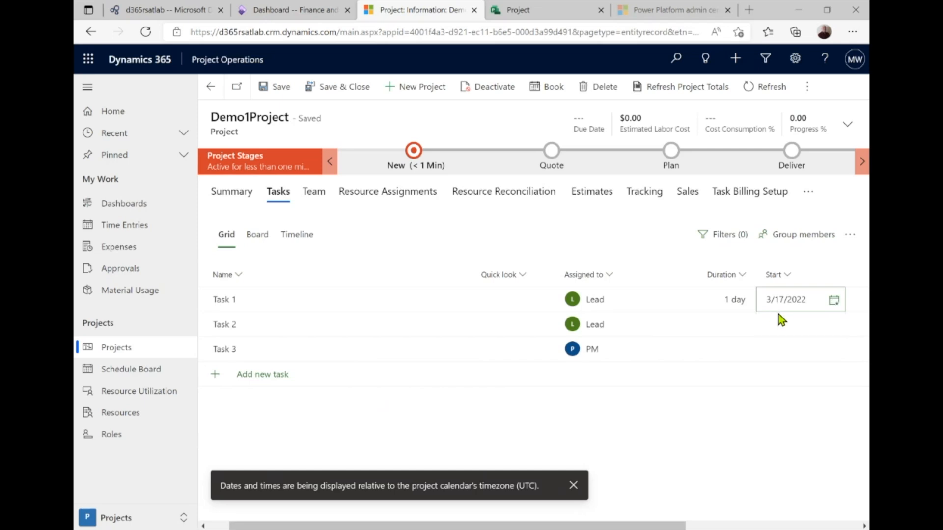
pyautogui.click(762, 327)
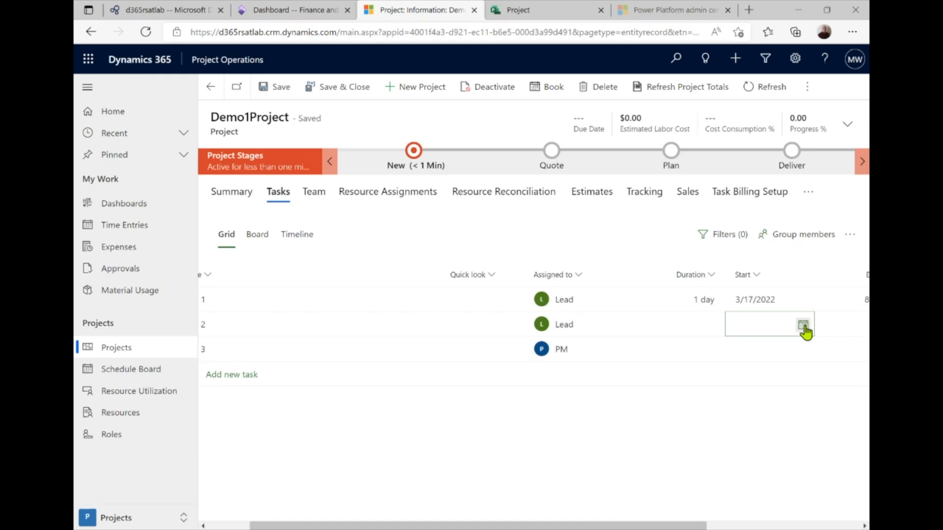
pyautogui.click(803, 326)
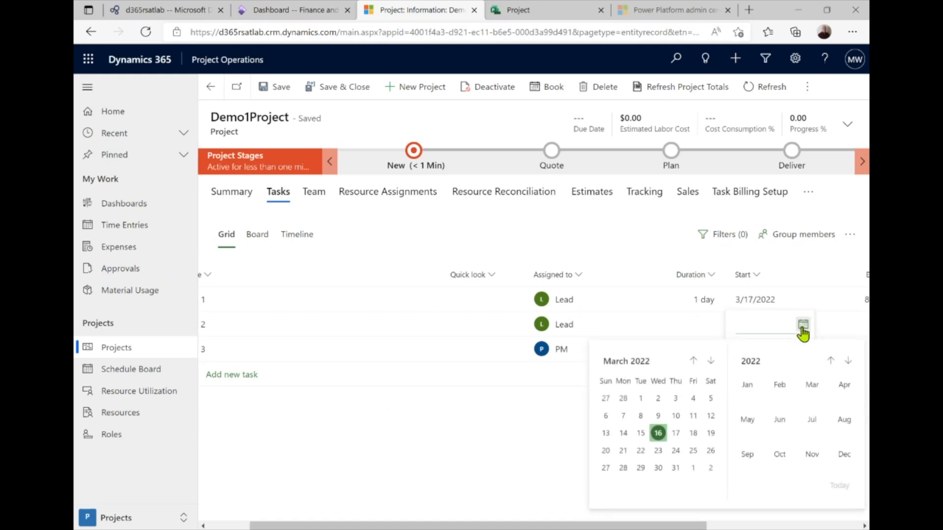
pyautogui.click(658, 433)
# Set Task 3's start date to 3/16/2022 and check the task start dates
pyautogui.click(774, 300)
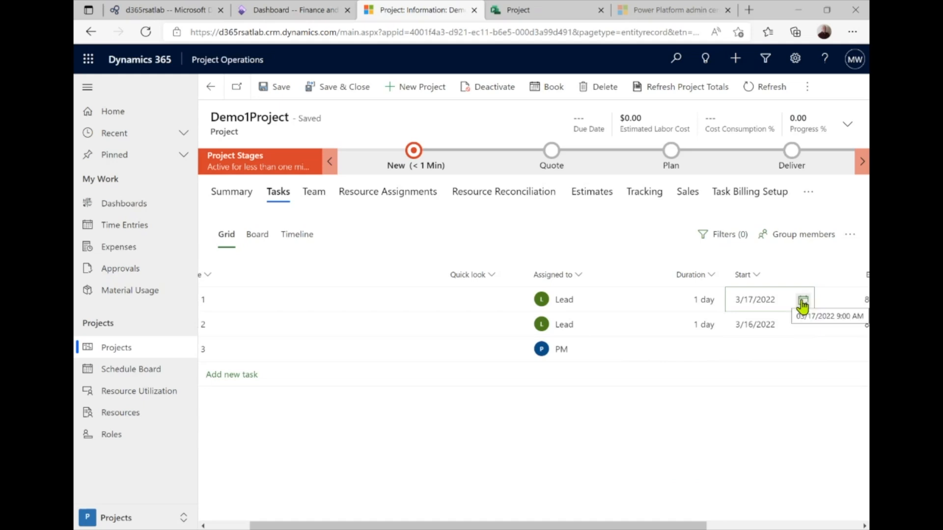
pyautogui.click(756, 350)
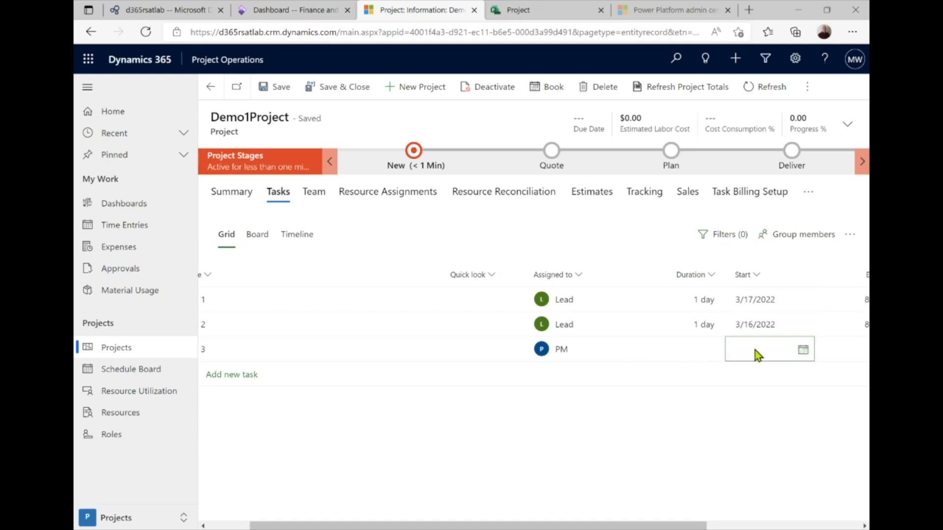
pyautogui.click(803, 351)
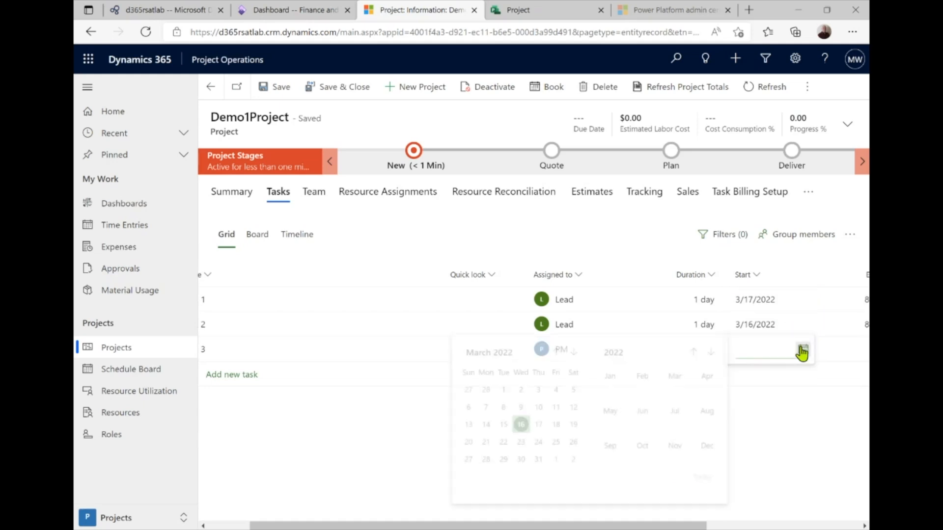
pyautogui.click(521, 424)
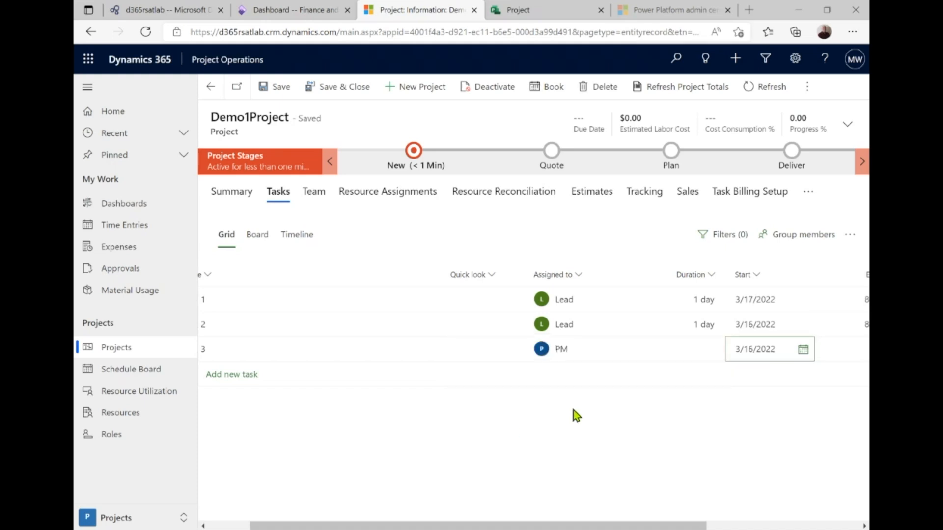
pyautogui.click(785, 326)
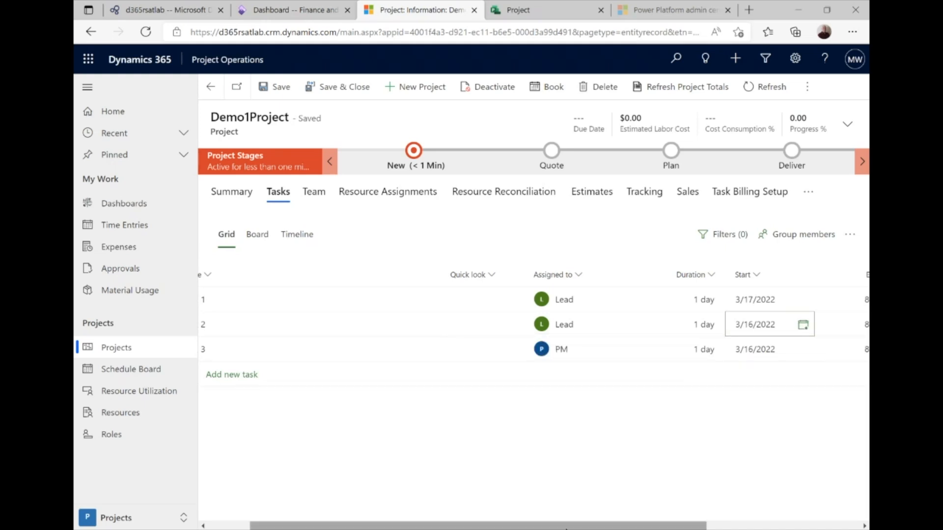
pyautogui.moveTo(587, 525); pyautogui.dragTo(655, 525)
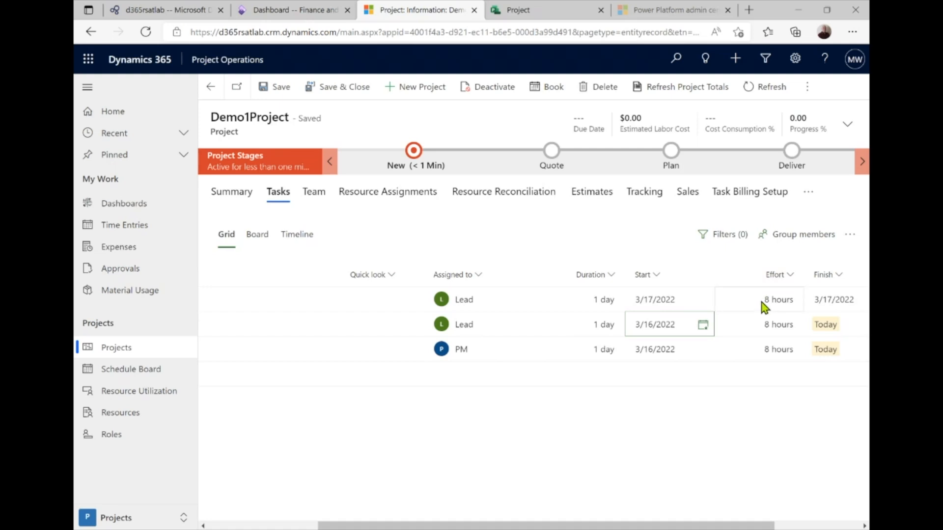
# Keep Task 1's effort at 160 hours and set Tasks 2 and 3 to 240 hours
pyautogui.click(763, 304)
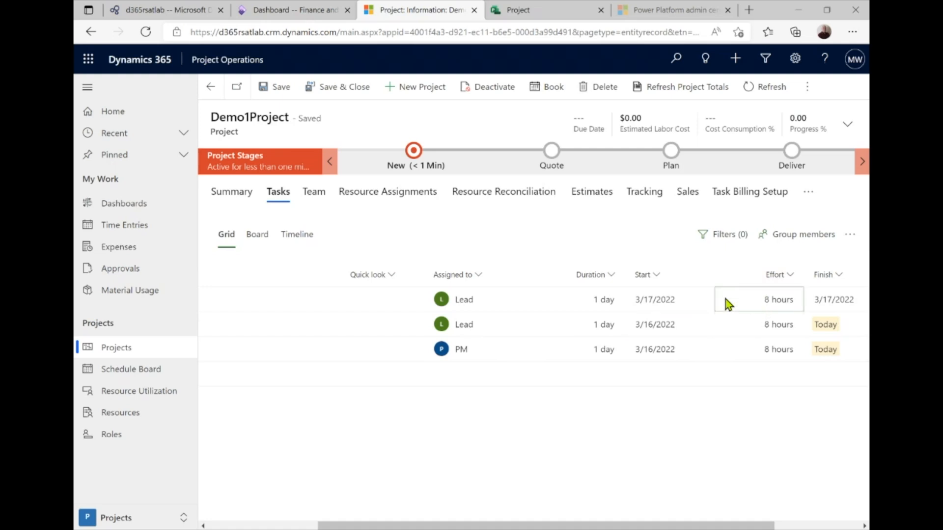
pyautogui.click(762, 304)
pyautogui.write('0')
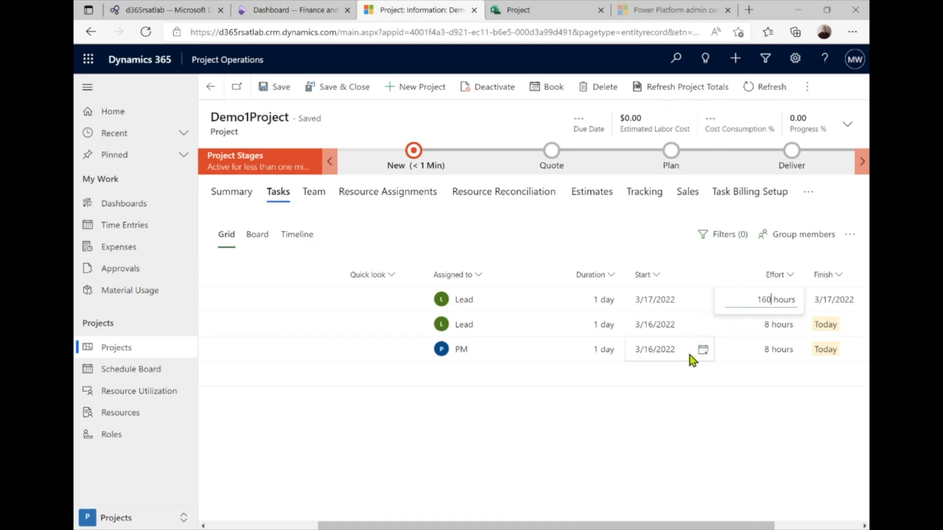
pyautogui.click(739, 325)
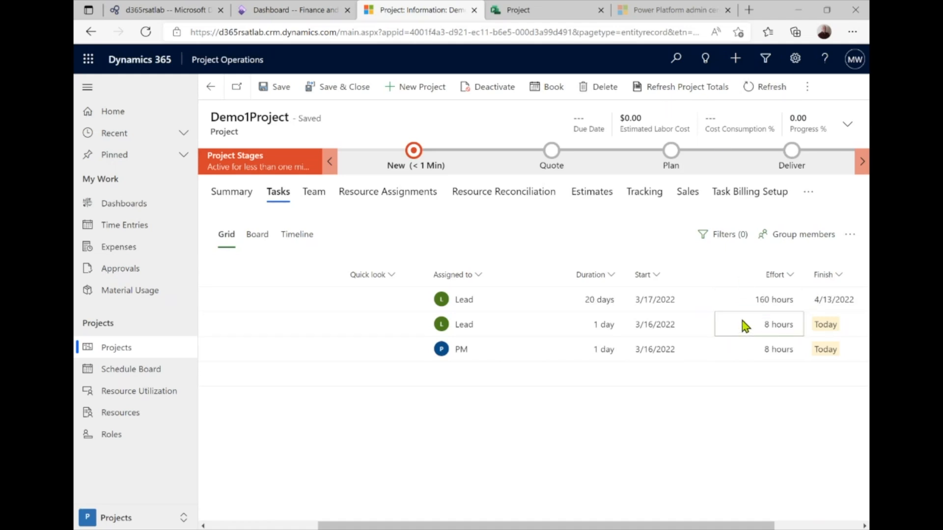
pyautogui.click(768, 330)
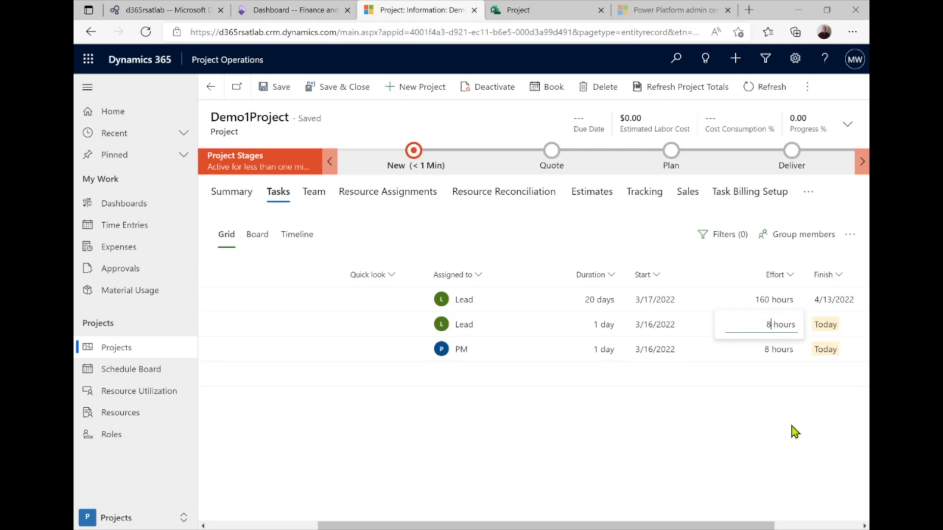
pyautogui.write('240')
pyautogui.click(757, 354)
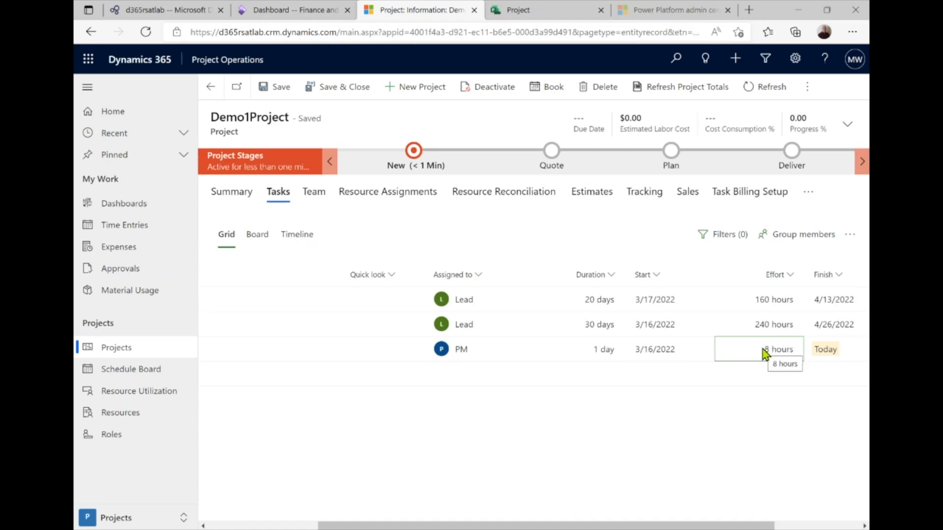
pyautogui.click(762, 349)
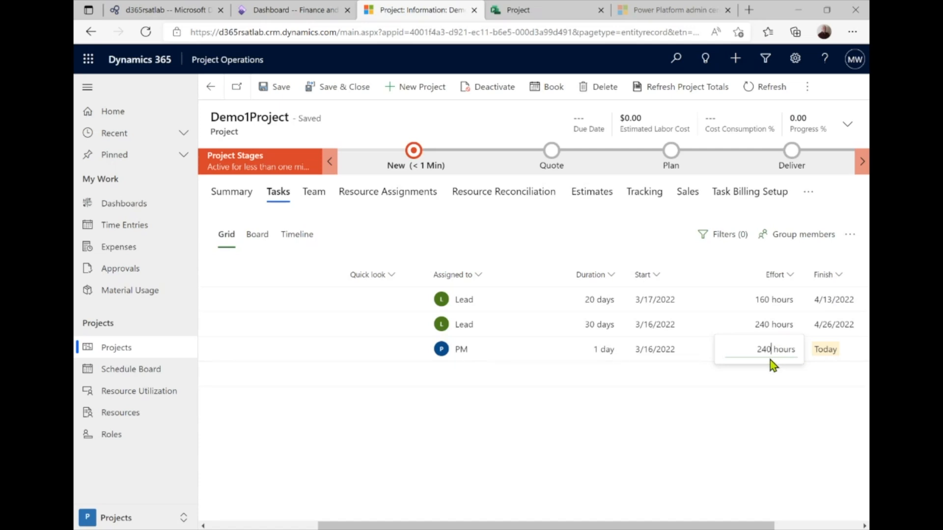
pyautogui.click(818, 352)
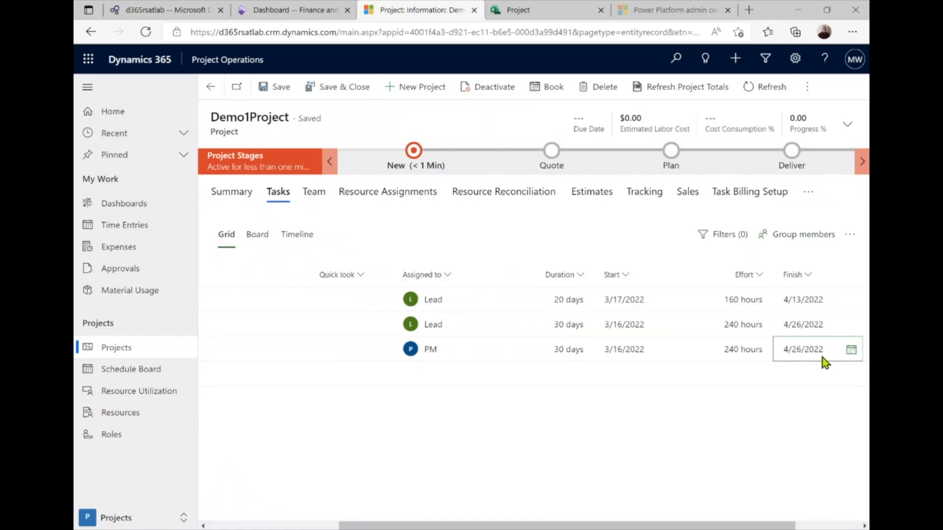
# Change Task 3's finish date to 5/31/2022 so it spans 55 days
pyautogui.click(851, 349)
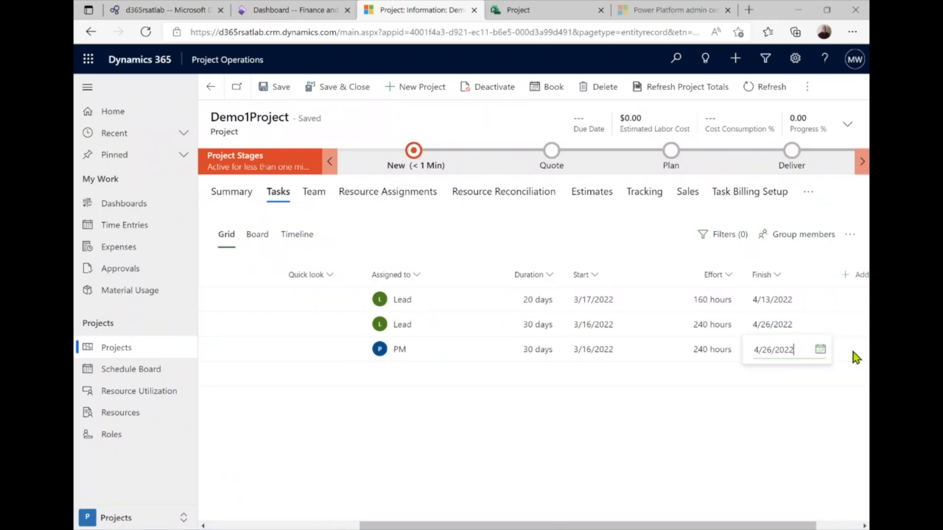
pyautogui.click(820, 349)
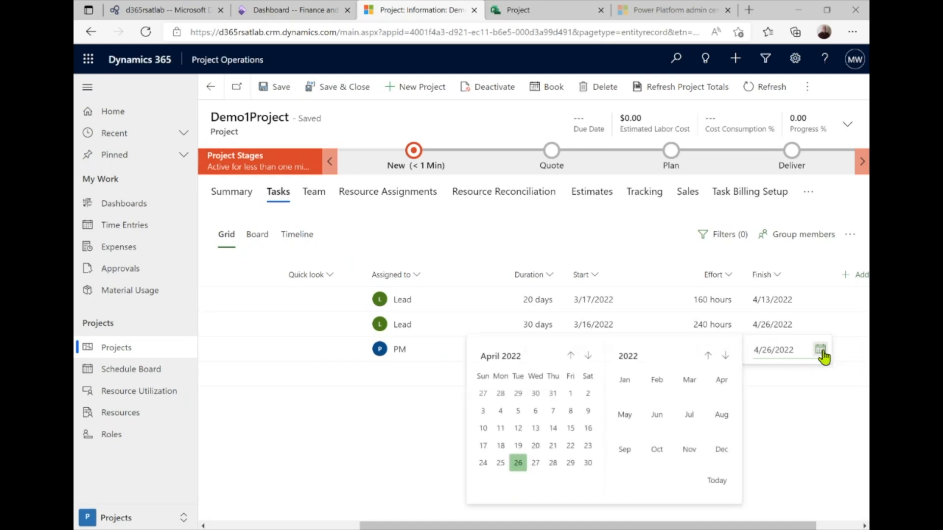
pyautogui.click(590, 357)
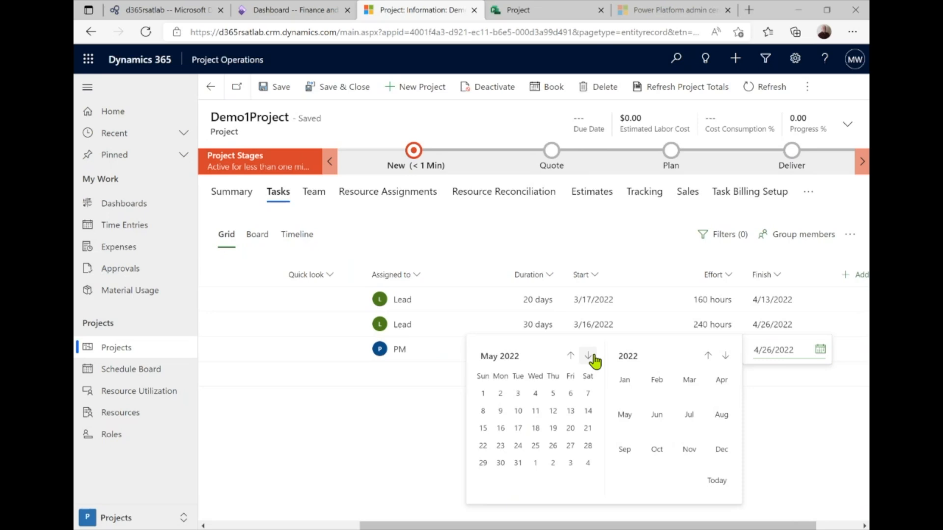
pyautogui.click(517, 463)
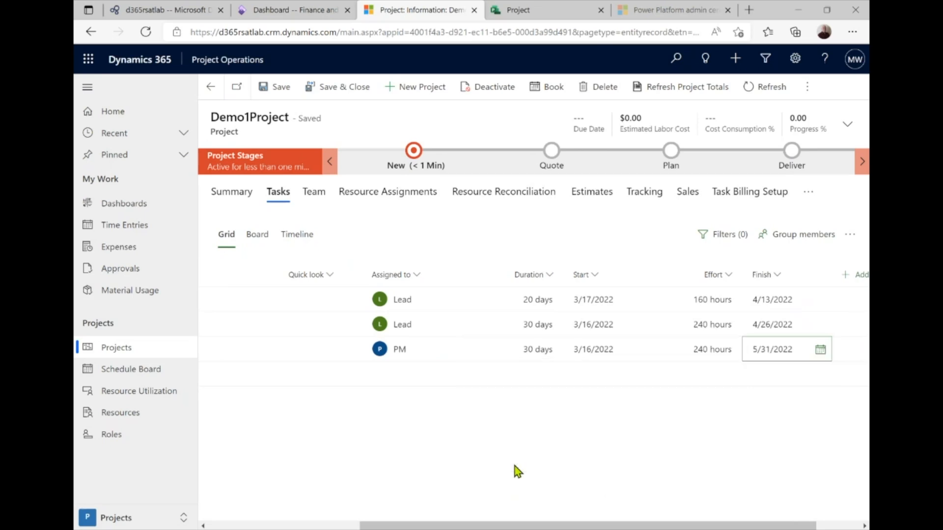
pyautogui.click(670, 348)
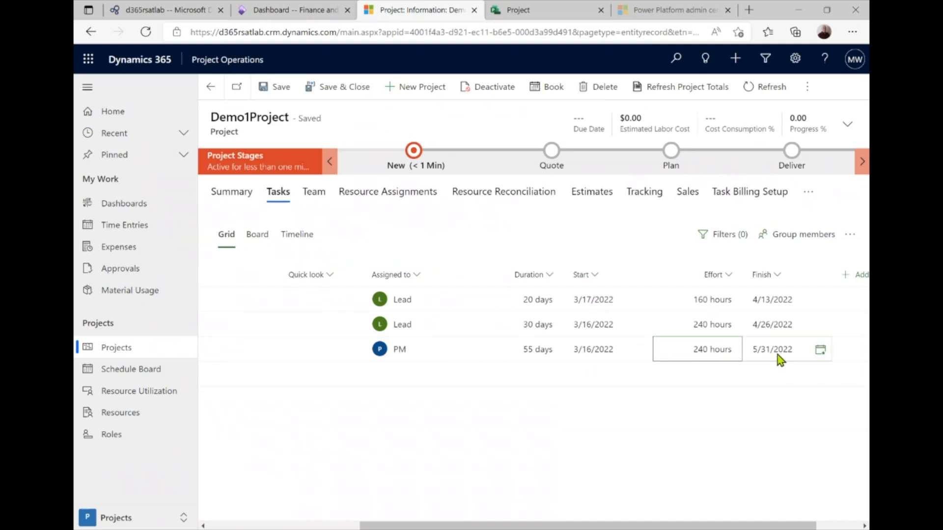
pyautogui.click(677, 327)
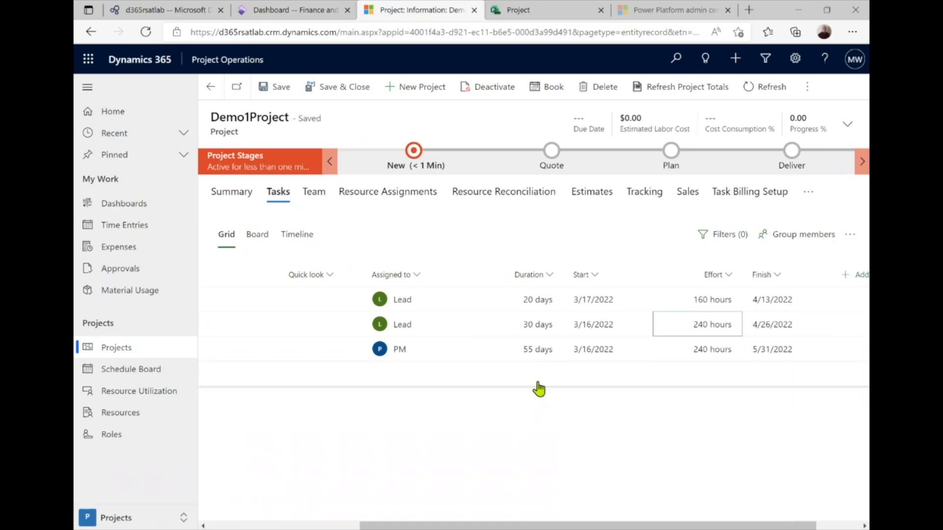
# In the Timeline view, link Task 2 after Task 1 so it starts 4/14/2022, then return to Grid
pyautogui.click(285, 238)
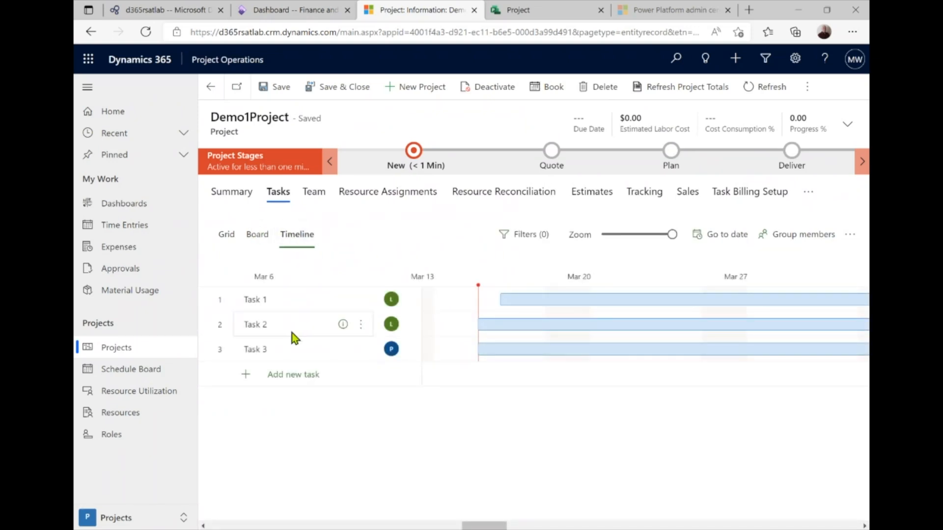
pyautogui.click(650, 238)
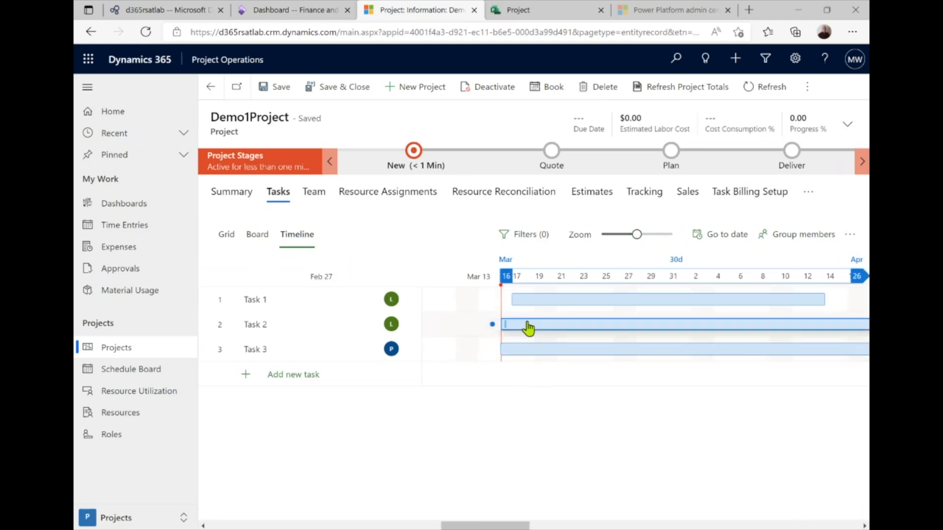
pyautogui.moveTo(495, 528)
pyautogui.mouseDown()
pyautogui.moveTo(481, 529)
pyautogui.moveTo(496, 529)
pyautogui.mouseUp()
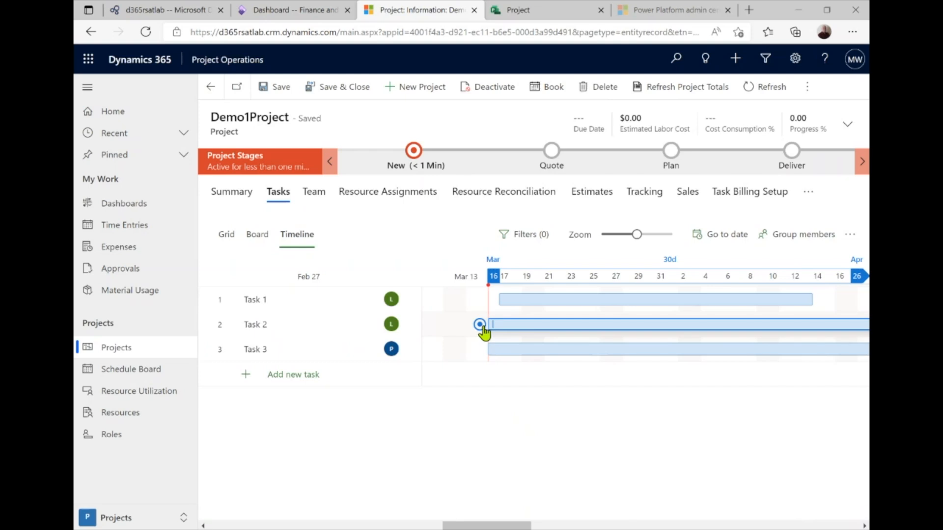
pyautogui.moveTo(482, 327); pyautogui.dragTo(821, 301)
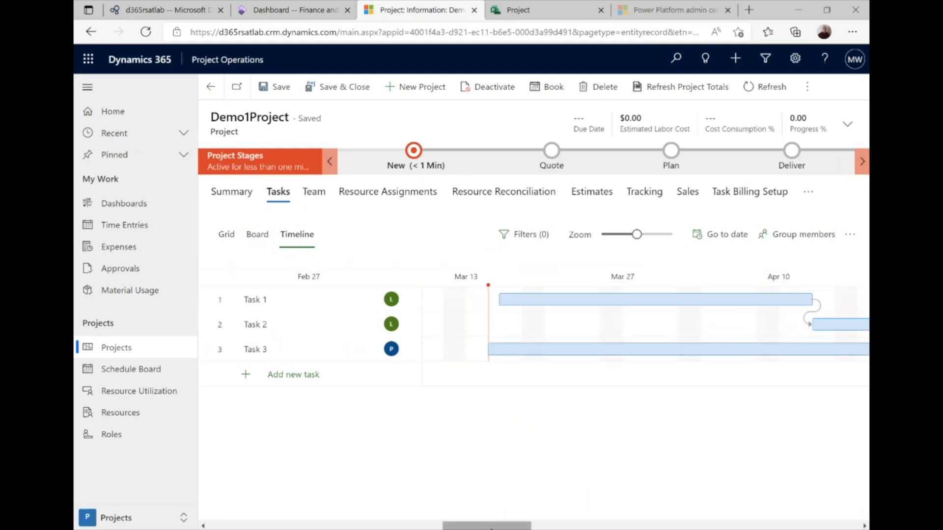
pyautogui.moveTo(491, 528); pyautogui.dragTo(521, 526)
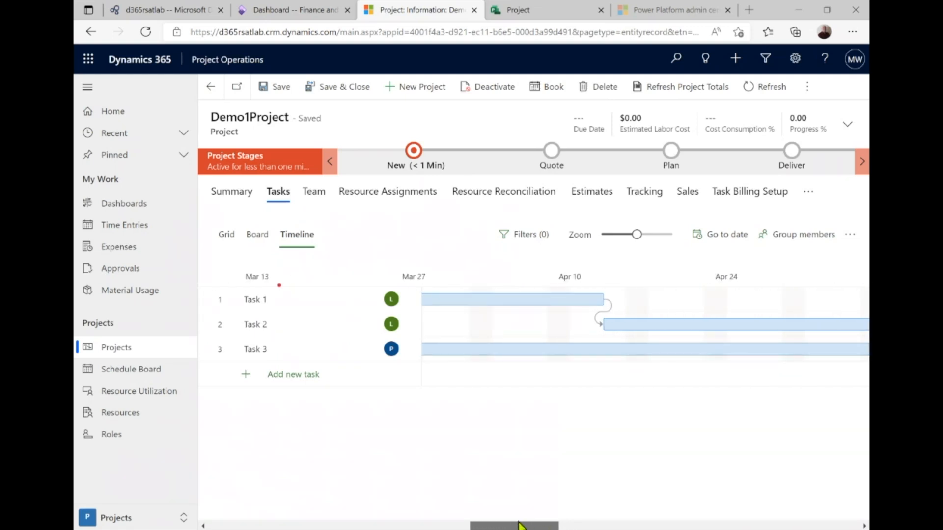
pyautogui.moveTo(521, 527); pyautogui.dragTo(521, 527)
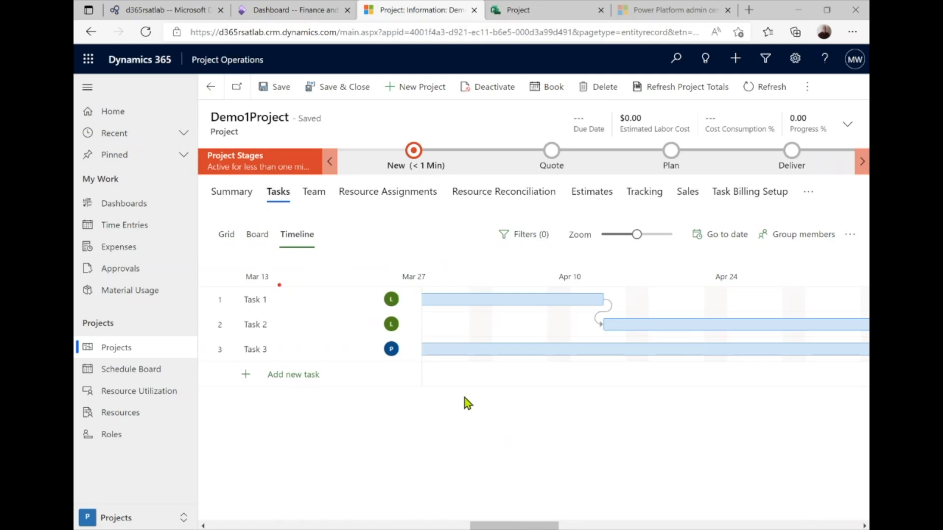
pyautogui.click(226, 235)
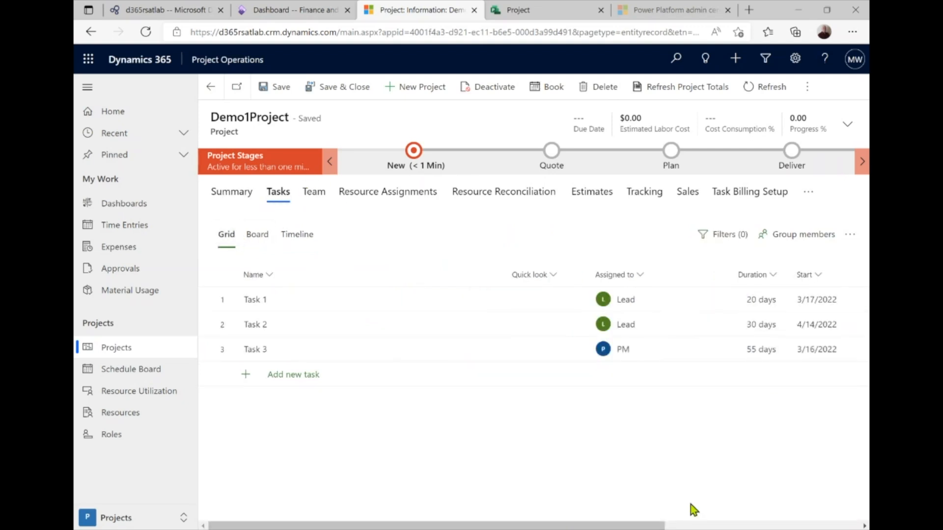
# Review the updated task dates, then show Resource Assignments: Lead 400 hours, PM 240 hours
pyautogui.moveTo(653, 526); pyautogui.dragTo(804, 526)
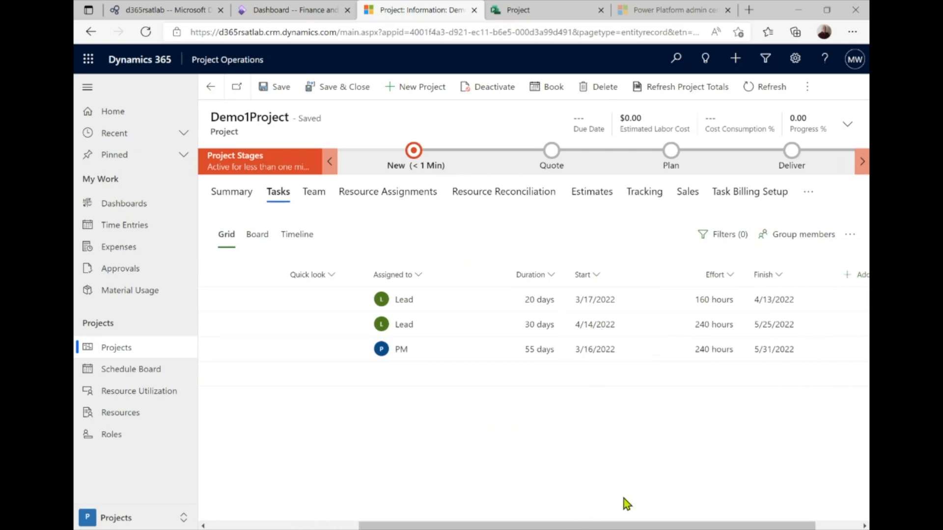
pyautogui.moveTo(596, 522); pyautogui.dragTo(534, 524)
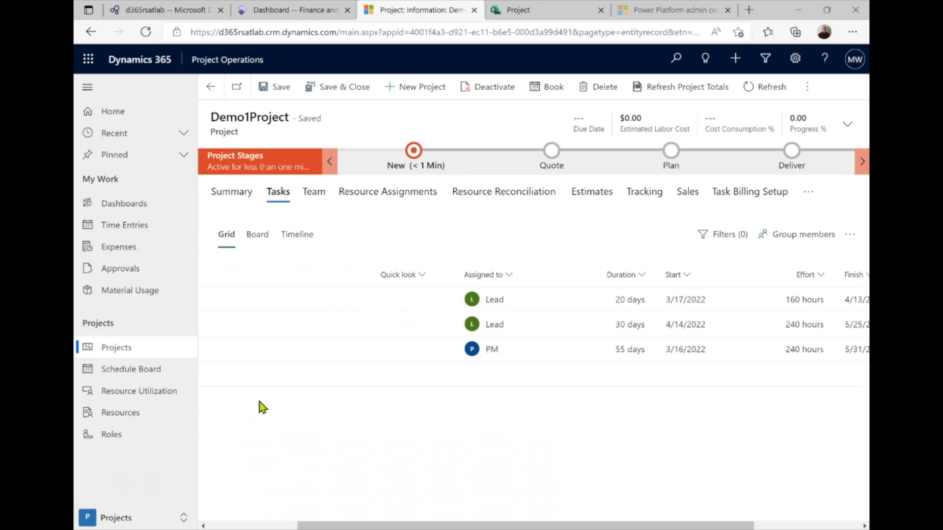
pyautogui.click(400, 196)
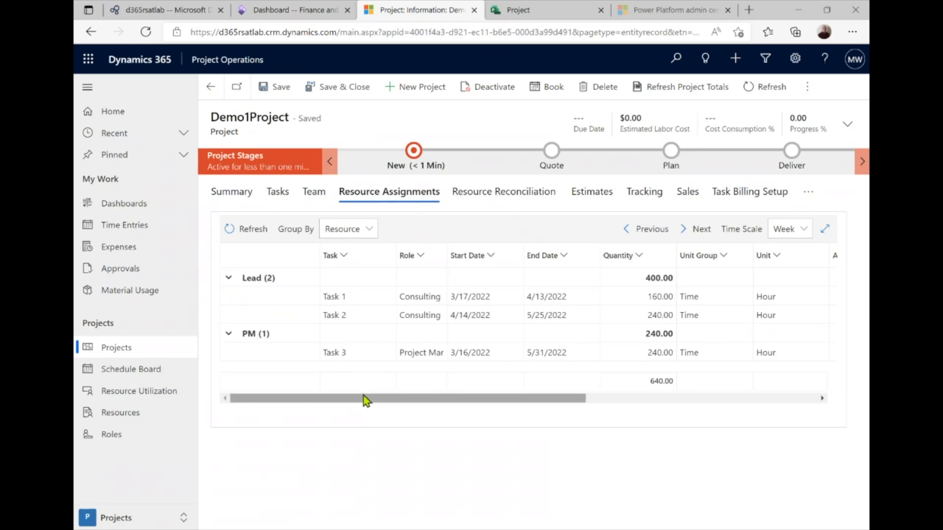
# Page through weekly assigned hours, then show Estimates: Lead $135,200, PM $28,800
pyautogui.moveTo(364, 398); pyautogui.dragTo(619, 393)
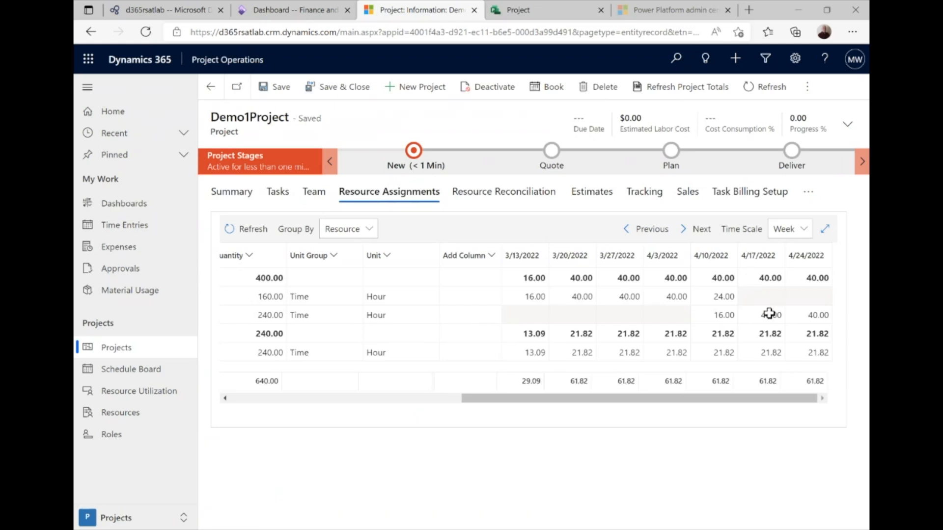
pyautogui.click(689, 230)
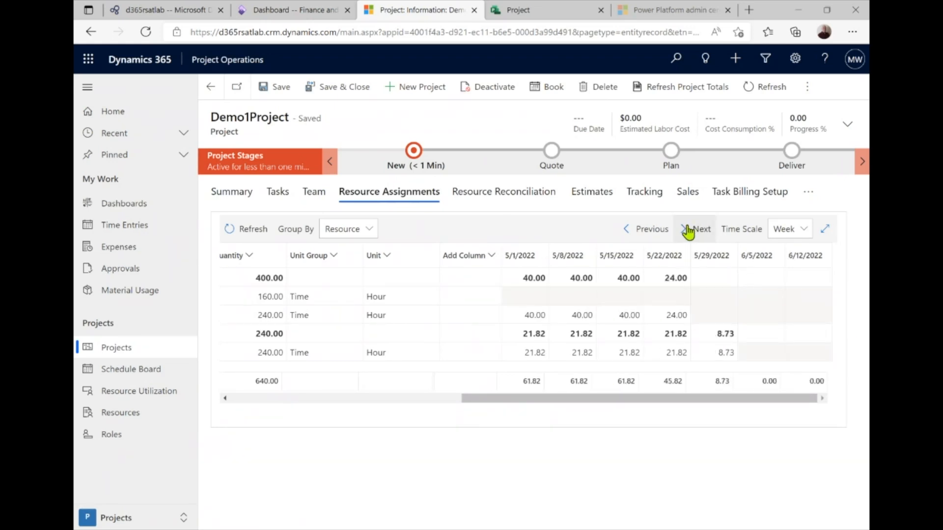
pyautogui.click(640, 231)
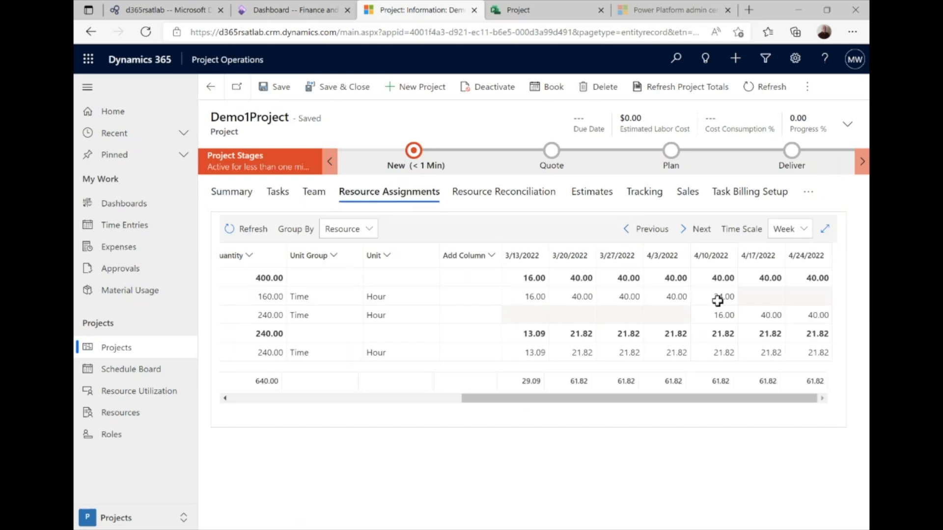
pyautogui.click(705, 235)
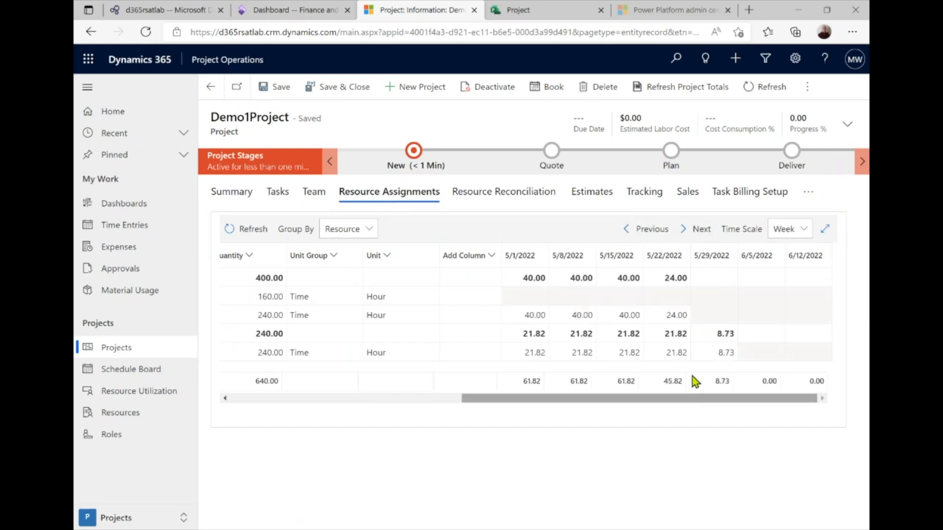
pyautogui.click(638, 234)
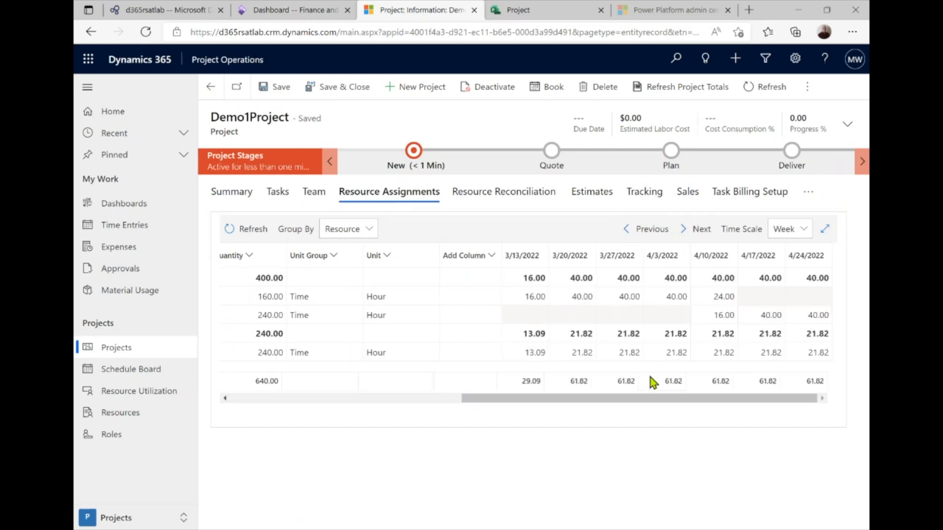
pyautogui.moveTo(633, 401); pyautogui.dragTo(609, 404)
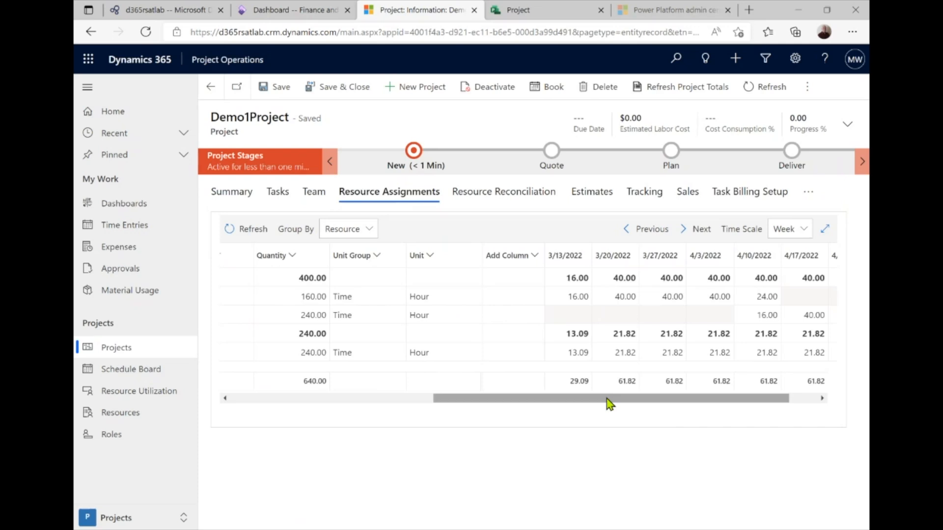
pyautogui.click(596, 195)
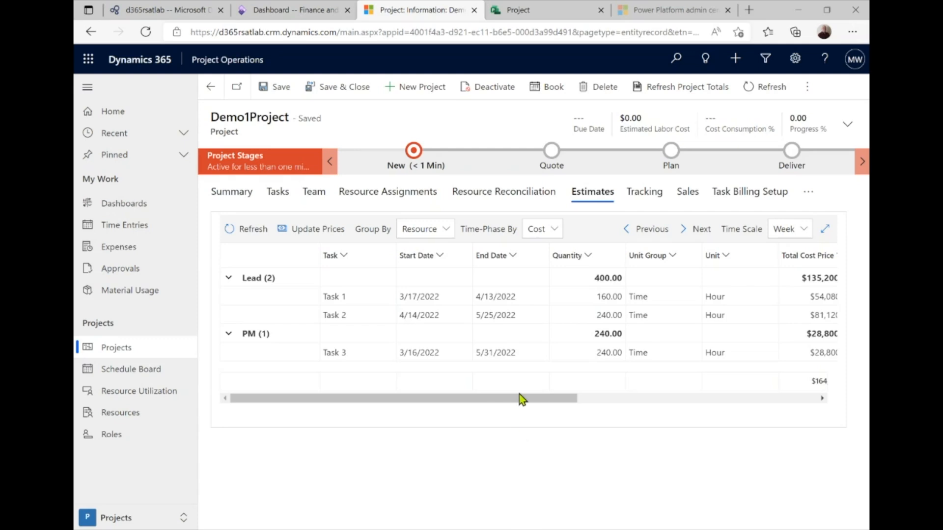
# Time-phase the resource estimates by Sales instead of Cost, totalling $218,400, and review the grid
pyautogui.moveTo(522, 402); pyautogui.dragTo(569, 406)
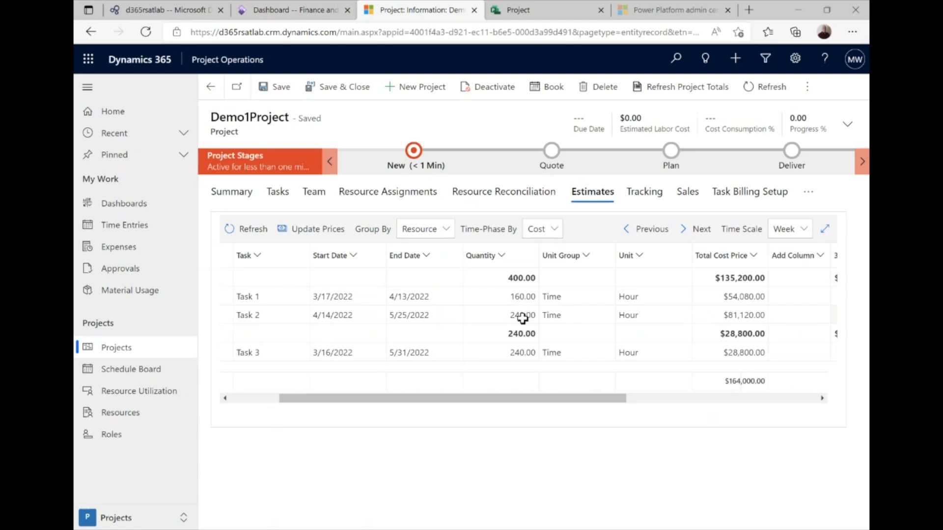
pyautogui.moveTo(561, 399); pyautogui.dragTo(567, 400)
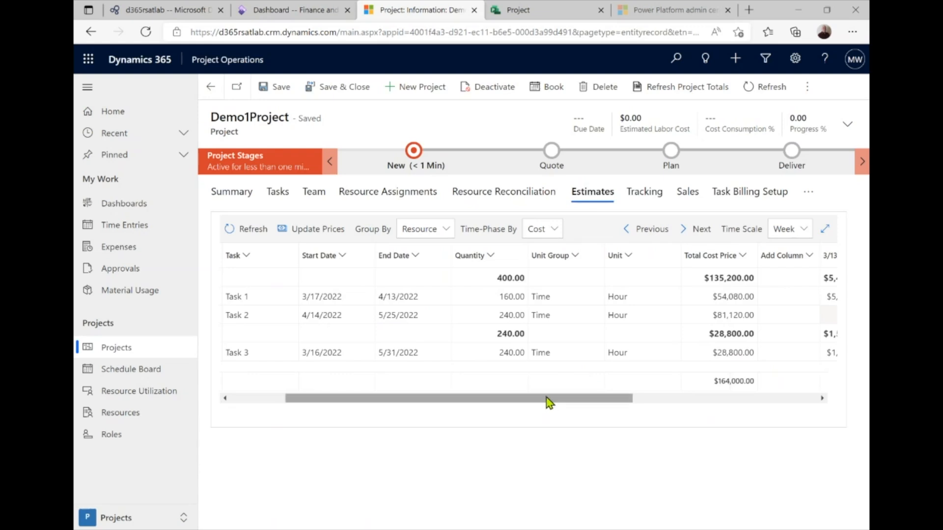
pyautogui.moveTo(547, 400); pyautogui.dragTo(564, 402)
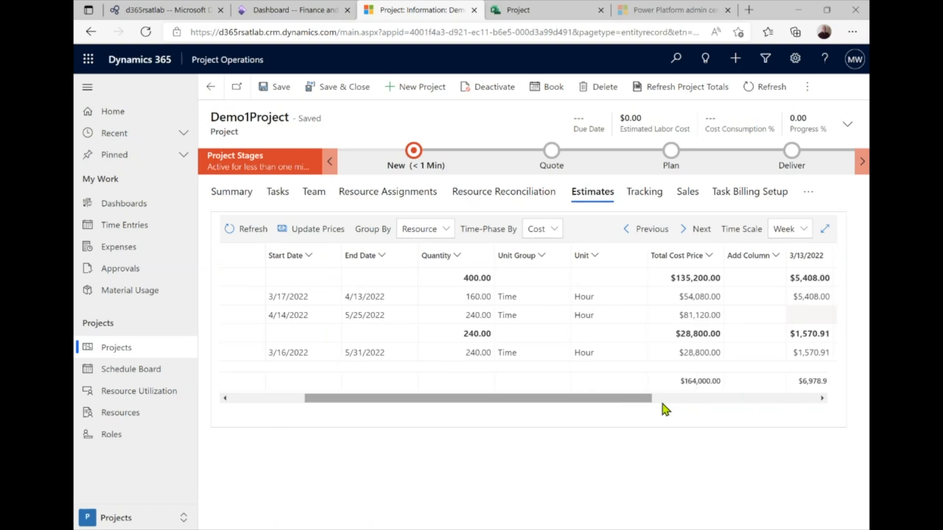
pyautogui.moveTo(569, 399)
pyautogui.mouseDown()
pyautogui.moveTo(556, 404)
pyautogui.moveTo(566, 404)
pyautogui.mouseUp()
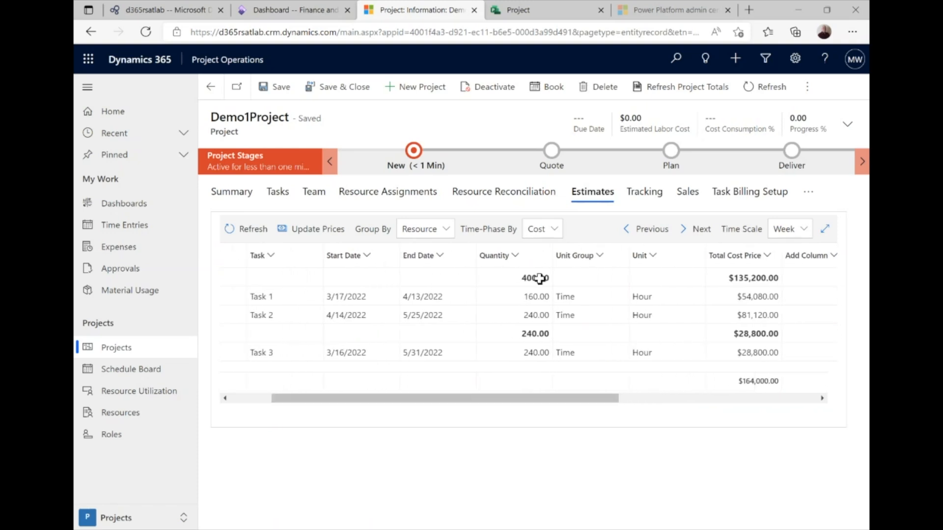
pyautogui.click(558, 230)
pyautogui.click(538, 274)
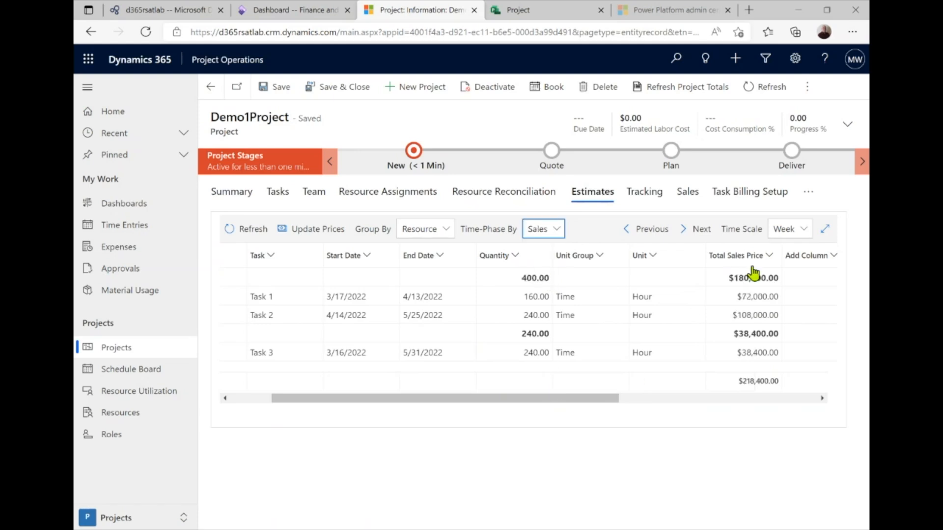
pyautogui.moveTo(592, 407); pyautogui.dragTo(499, 406)
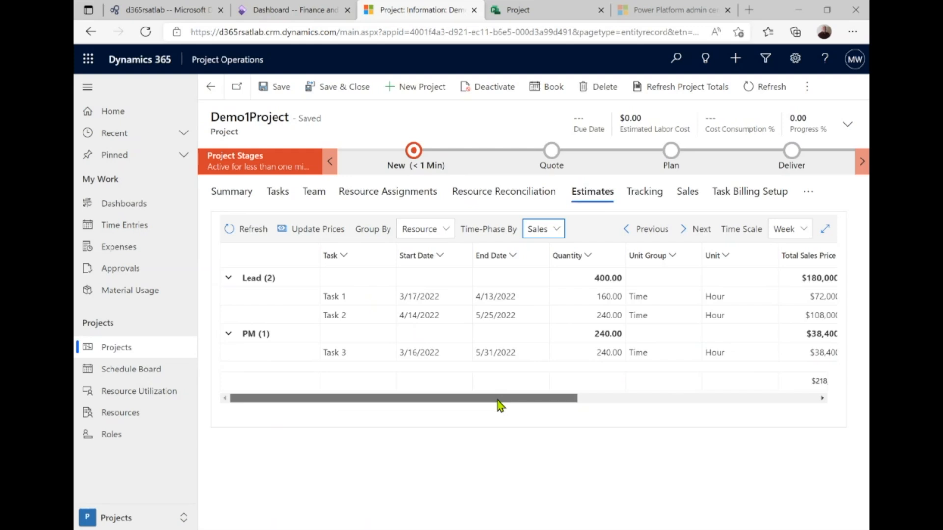
pyautogui.moveTo(500, 405); pyautogui.dragTo(500, 406)
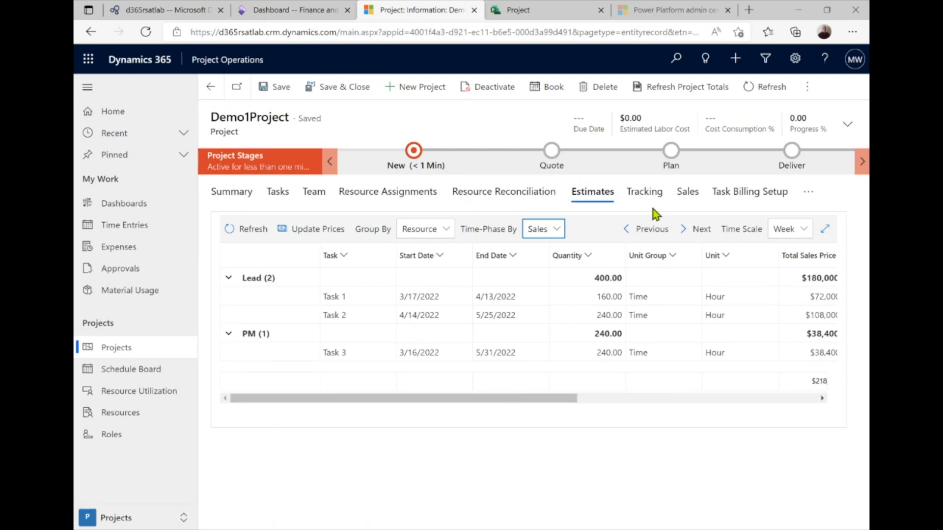
pyautogui.click(807, 192)
# On Demo1Project's expense estimates, add a new estimate row with category Flight
pyautogui.click(725, 206)
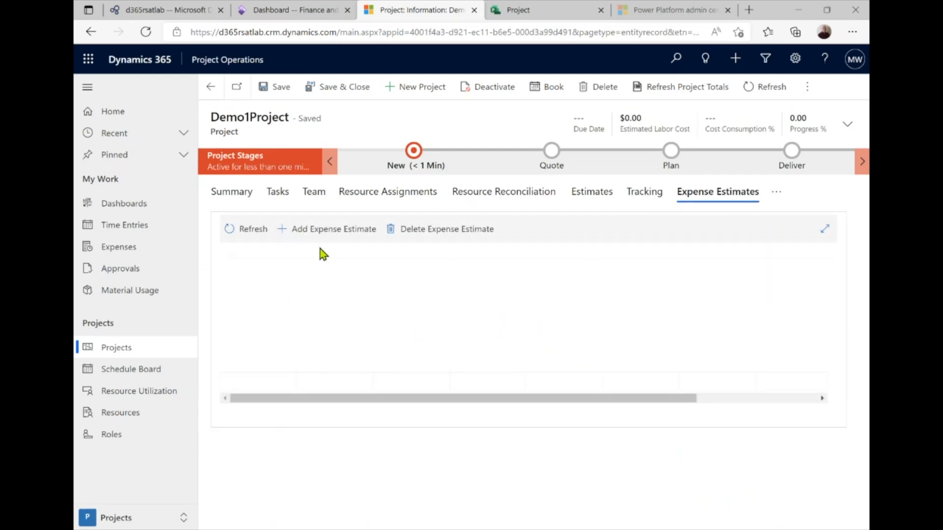
pyautogui.click(289, 230)
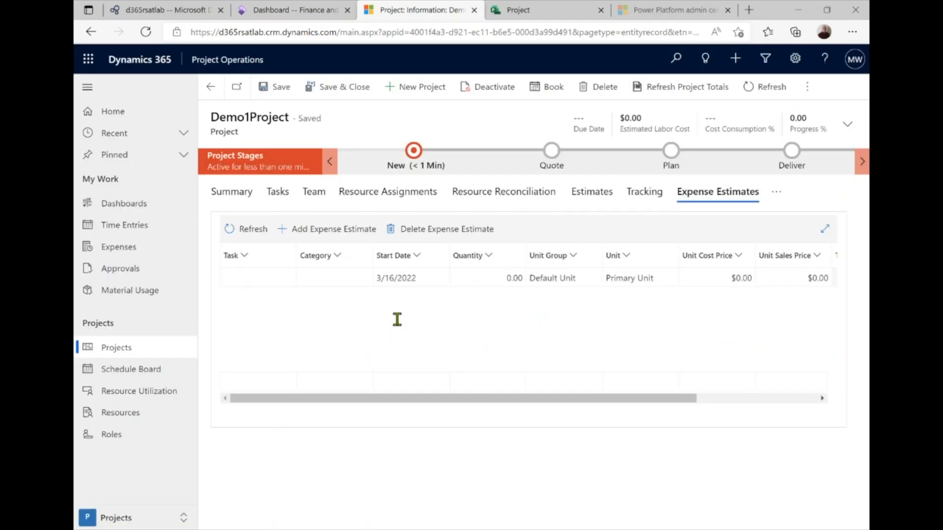
pyautogui.click(349, 277)
pyautogui.click(344, 275)
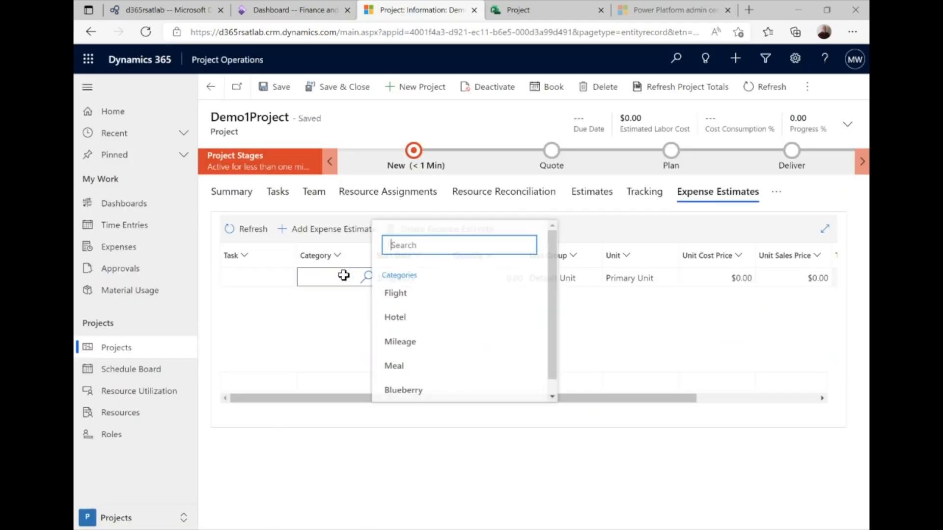
pyautogui.click(395, 293)
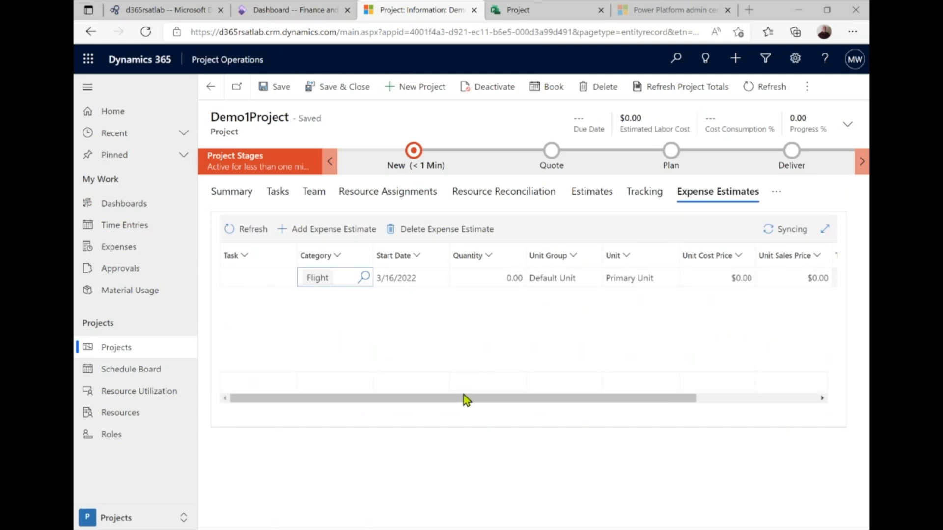
# Give the Flight estimate a quantity of 25 ($600 each, $15,000 total) and save the project
pyautogui.click(497, 278)
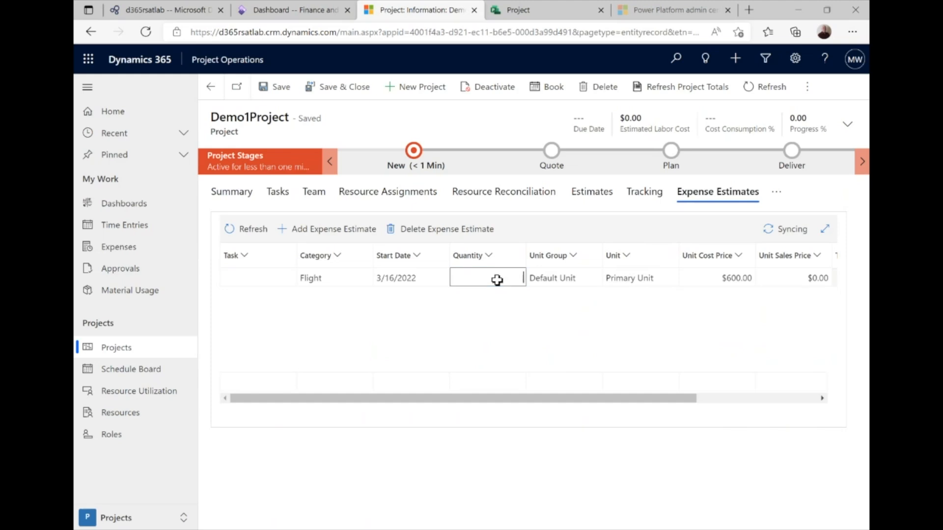
pyautogui.write('25')
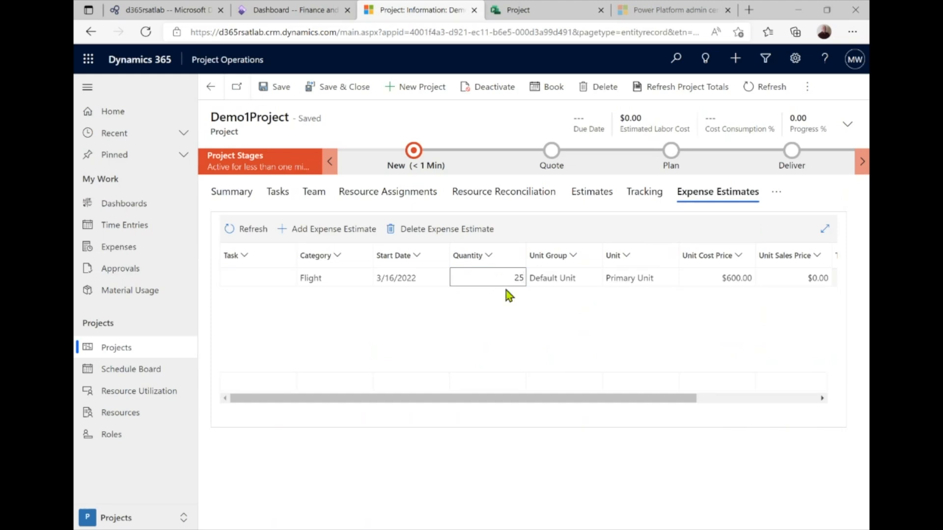
pyautogui.press('Tab')
pyautogui.moveTo(592, 399); pyautogui.dragTo(694, 396)
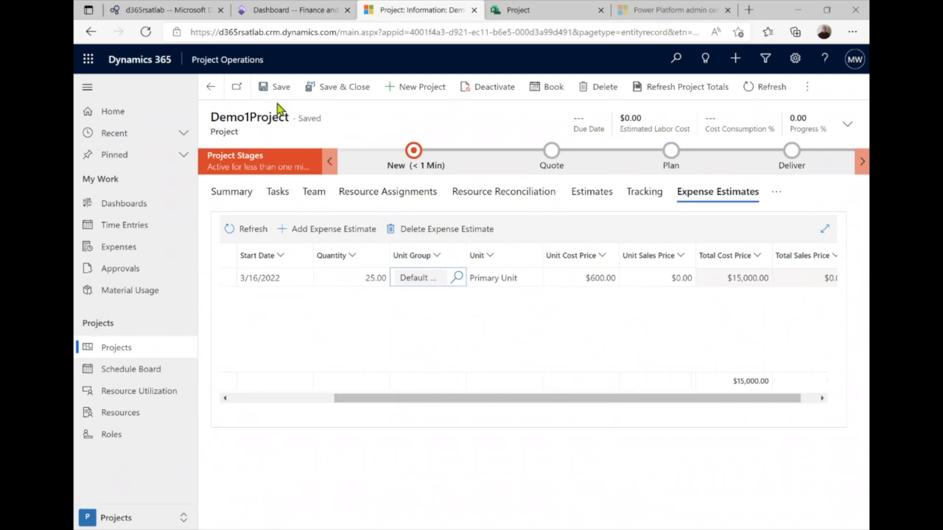
pyautogui.click(286, 91)
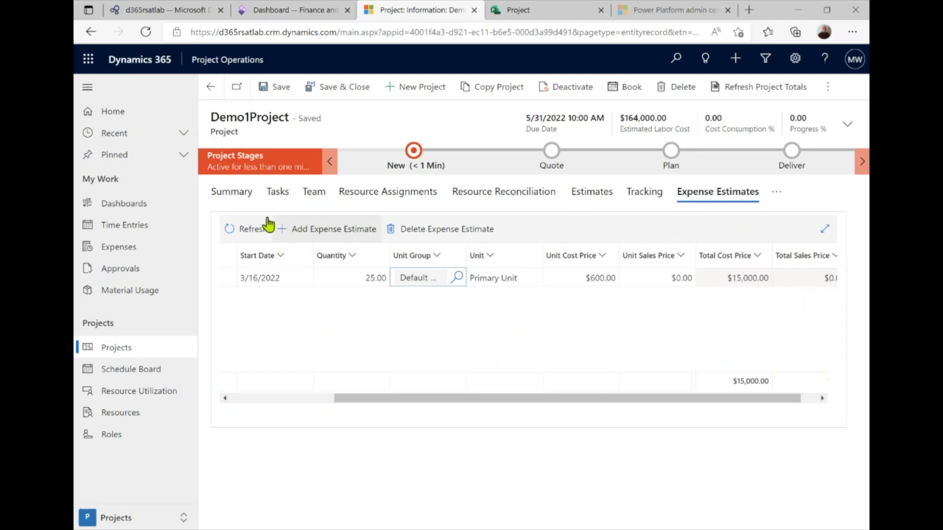
# Check the Summary estimates: $15,000 expense cost, $164,000 labor, $179,000 total cost
pyautogui.click(236, 195)
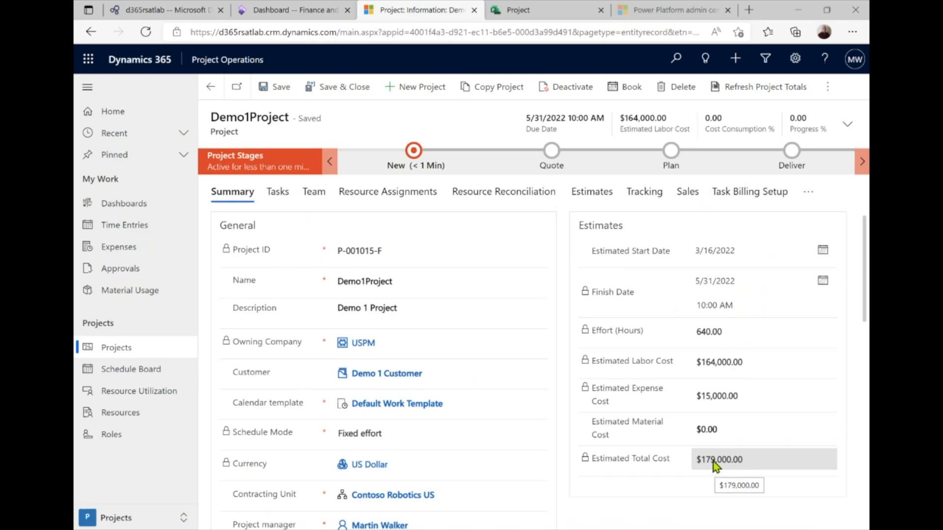
pyautogui.click(276, 199)
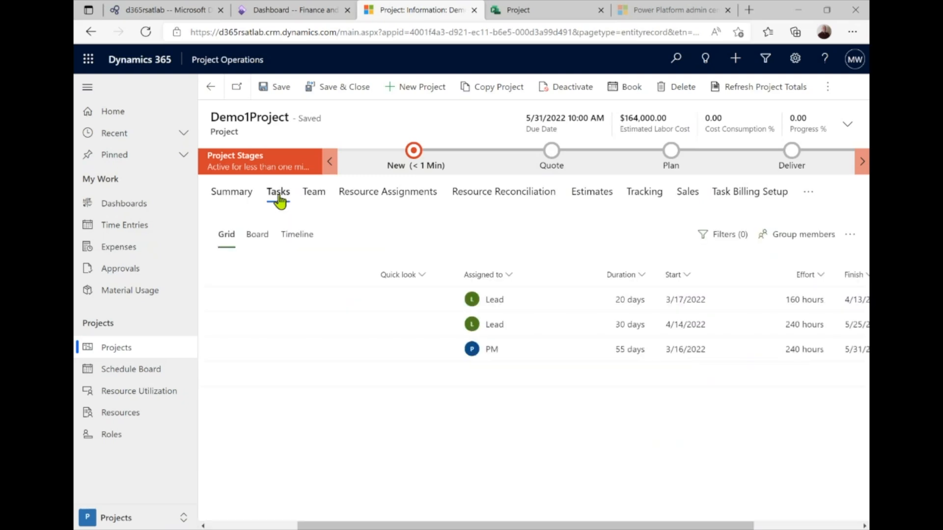
pyautogui.click(236, 199)
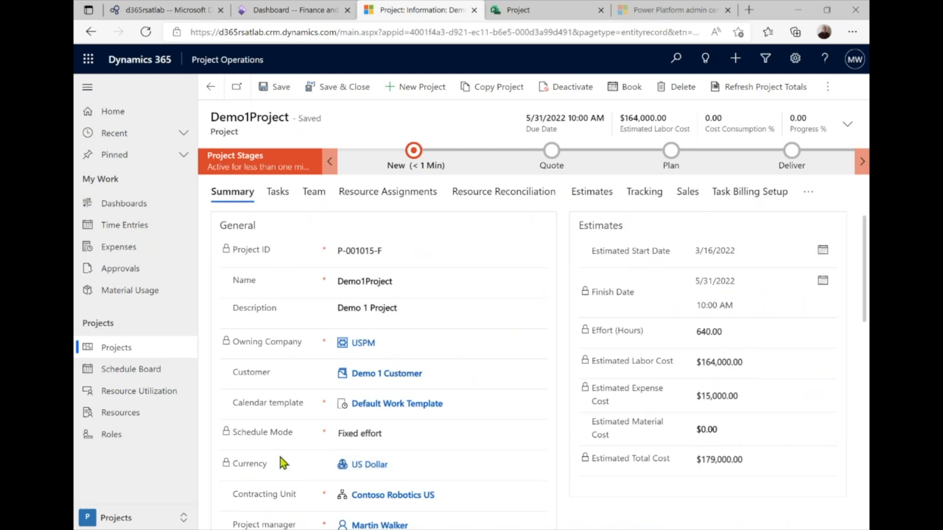
pyautogui.click(123, 521)
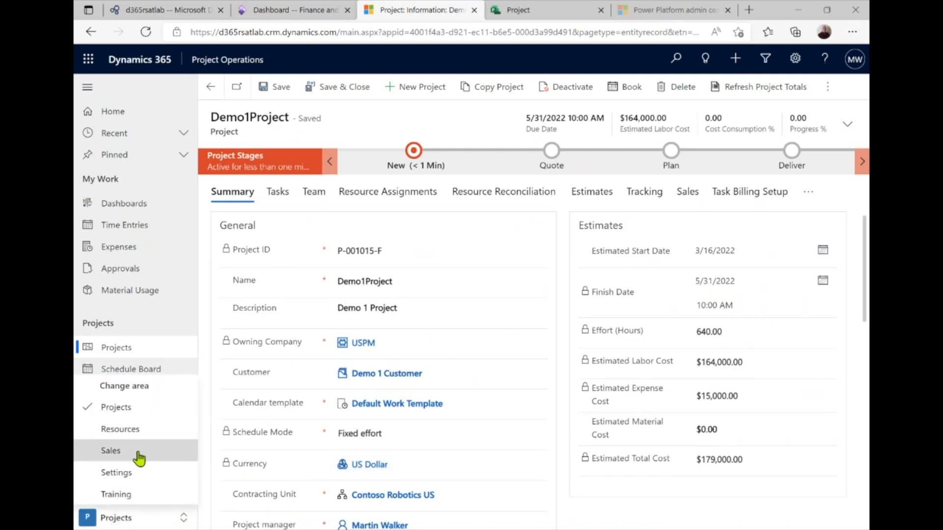
# Switch to the Sales area and open the Demo 1 Quote contract from Project Contracts
pyautogui.click(137, 452)
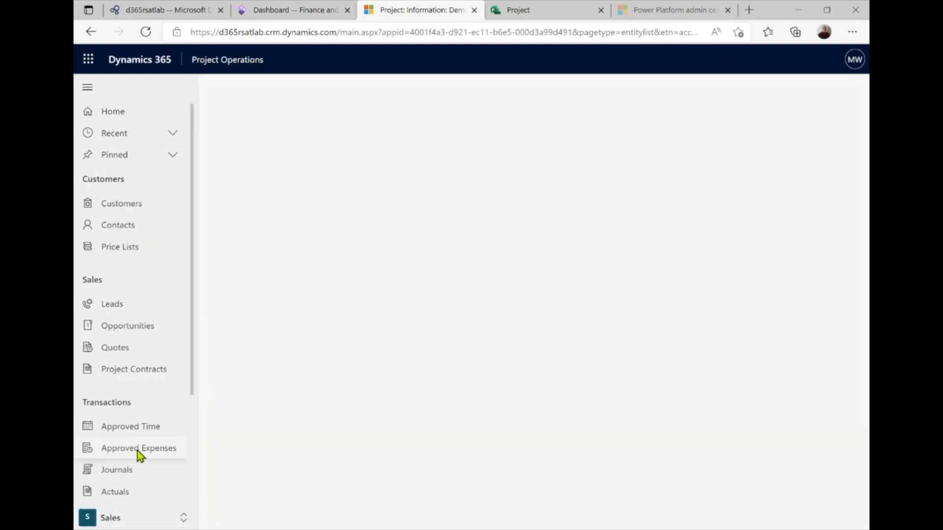
pyautogui.click(147, 371)
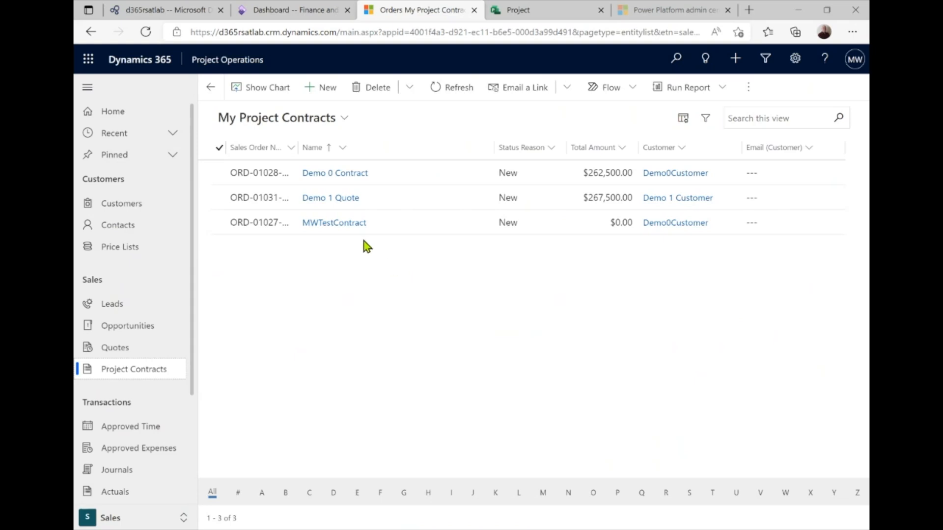
pyautogui.click(336, 199)
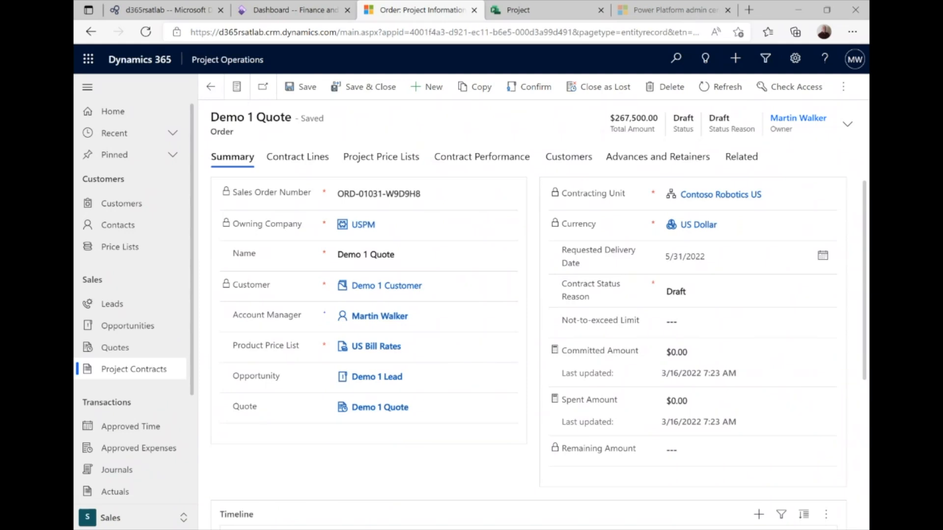
# Change the contract name from Demo 1 Quote to Demo 1 Contract, save, and view its lines
pyautogui.click(422, 260)
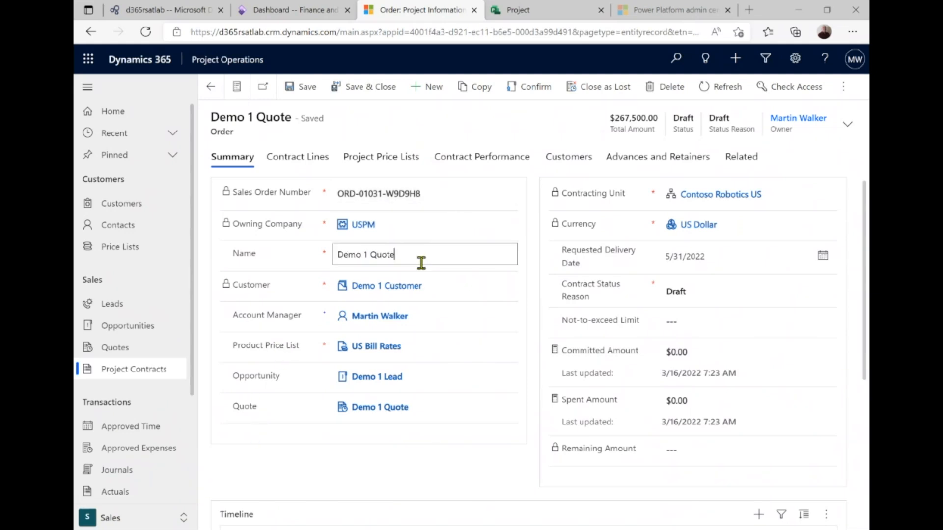
pyautogui.press('BackSpace')
pyautogui.press('BackSpace')
pyautogui.press('BackSpace')
pyautogui.press('BackSpace')
pyautogui.press('BackSpace')
pyautogui.write('Con')
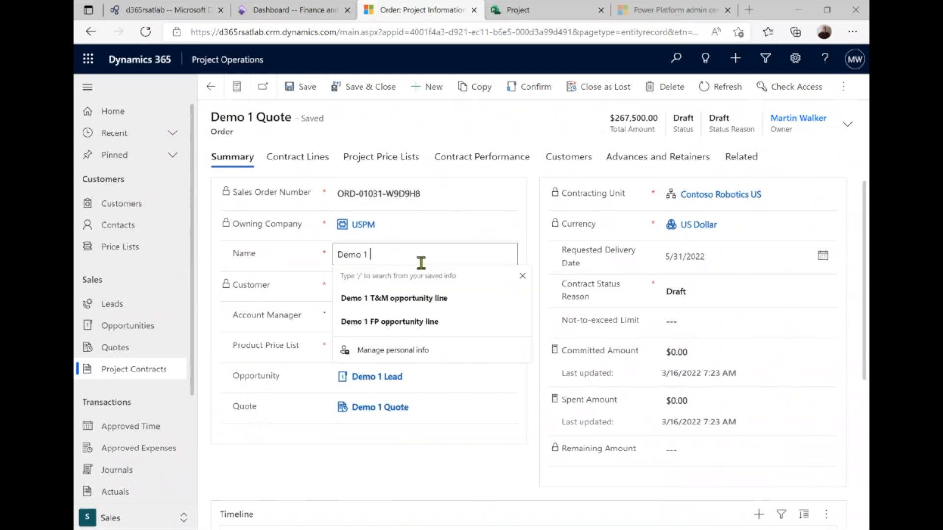
pyautogui.write('tract')
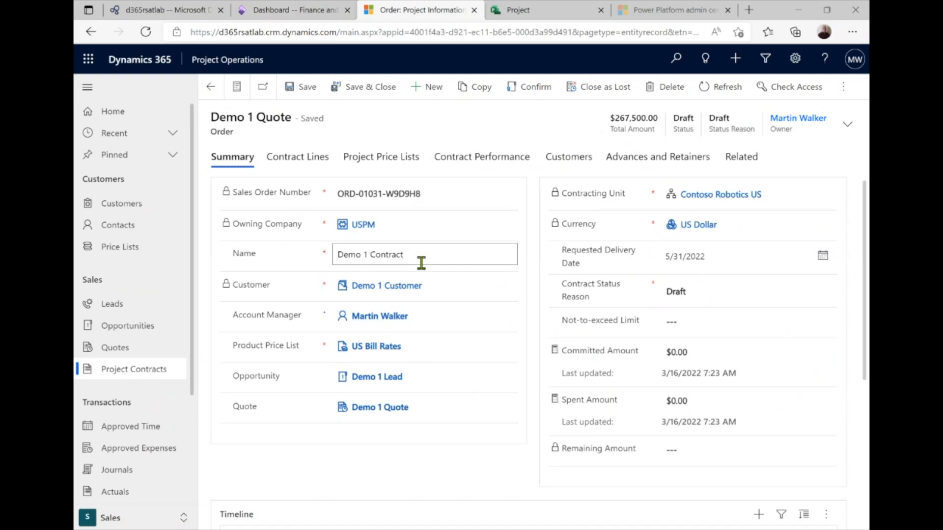
pyautogui.click(288, 89)
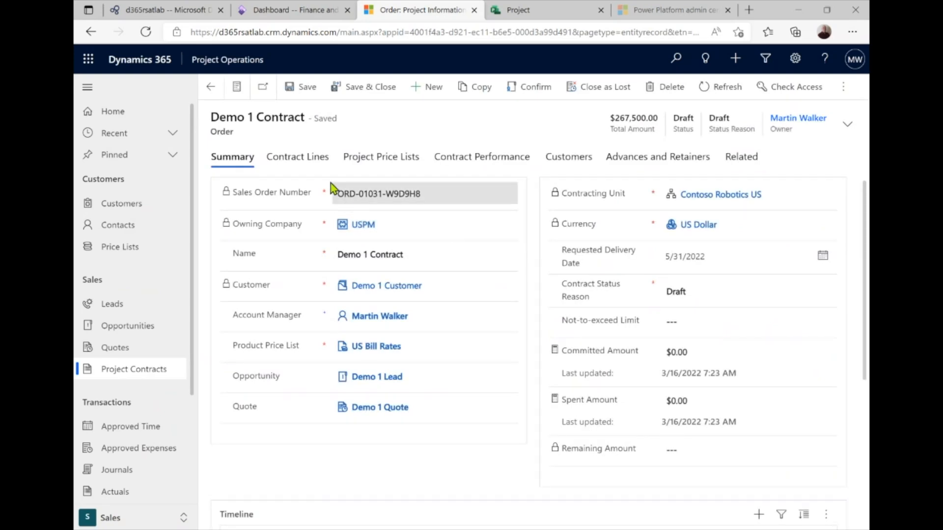
pyautogui.click(308, 165)
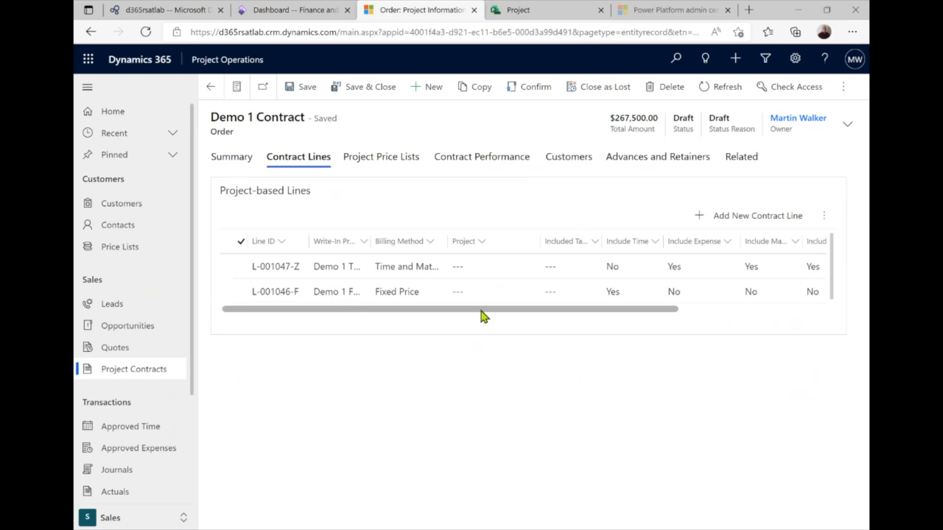
# Scroll the Project-based Lines grid and open the fixed-price line L-001046-F
pyautogui.moveTo(481, 310); pyautogui.dragTo(671, 332)
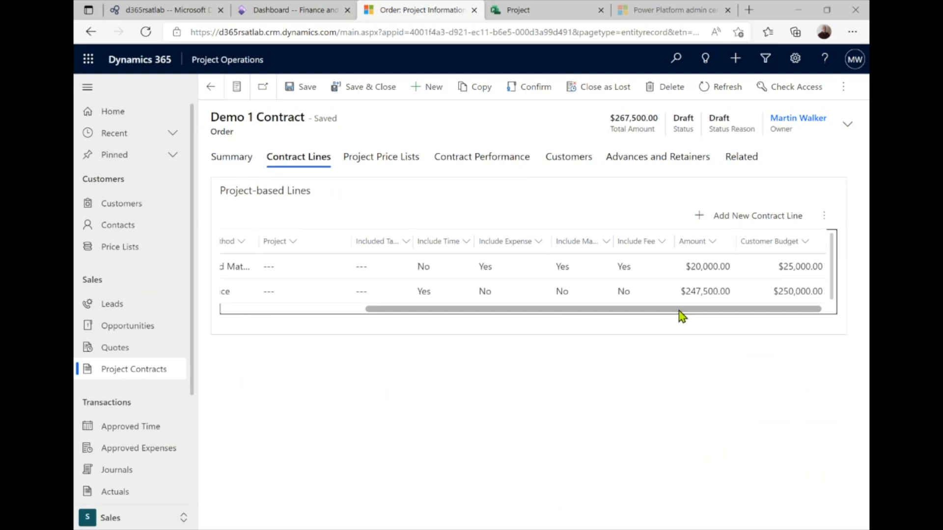
pyautogui.moveTo(680, 316); pyautogui.dragTo(471, 319)
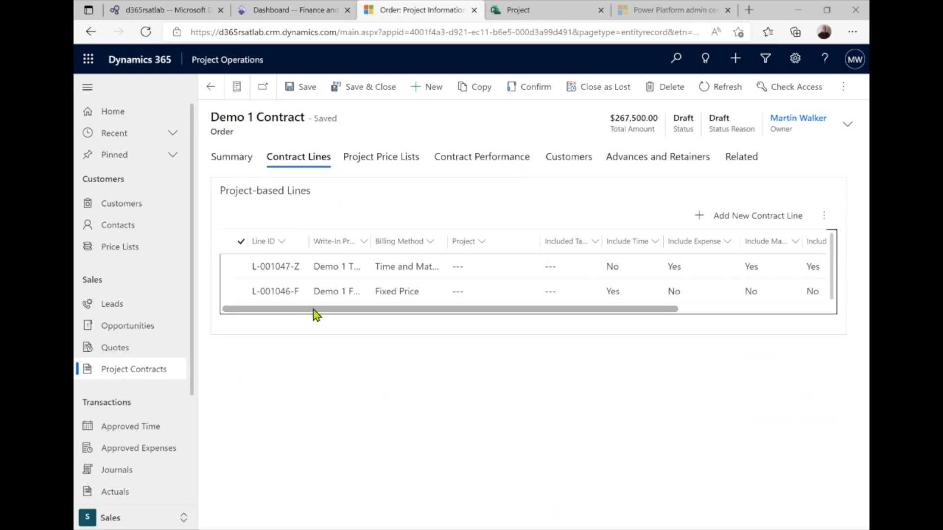
pyautogui.click(273, 296)
pyautogui.doubleClick(273, 296)
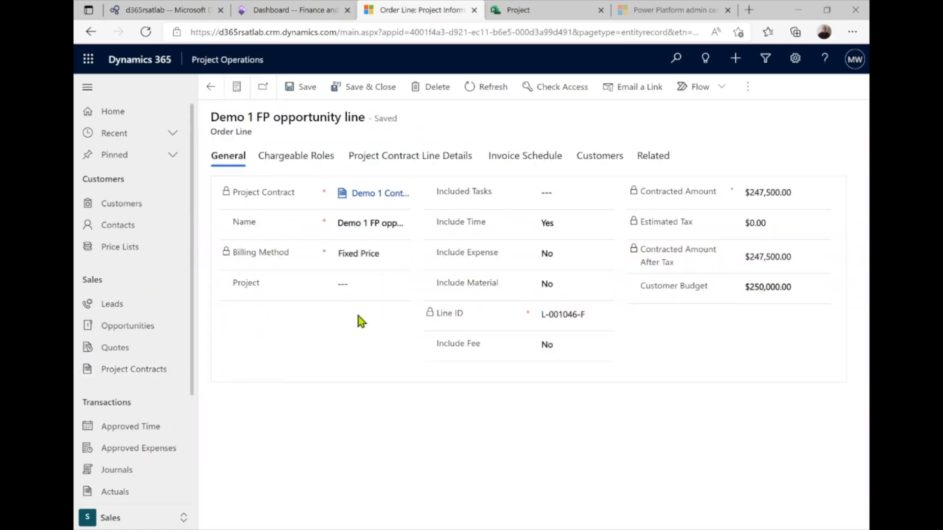
# Set the Demo 1 FP line's project to Demo1Project, confirm, and show its Invoice Schedule
pyautogui.click(349, 295)
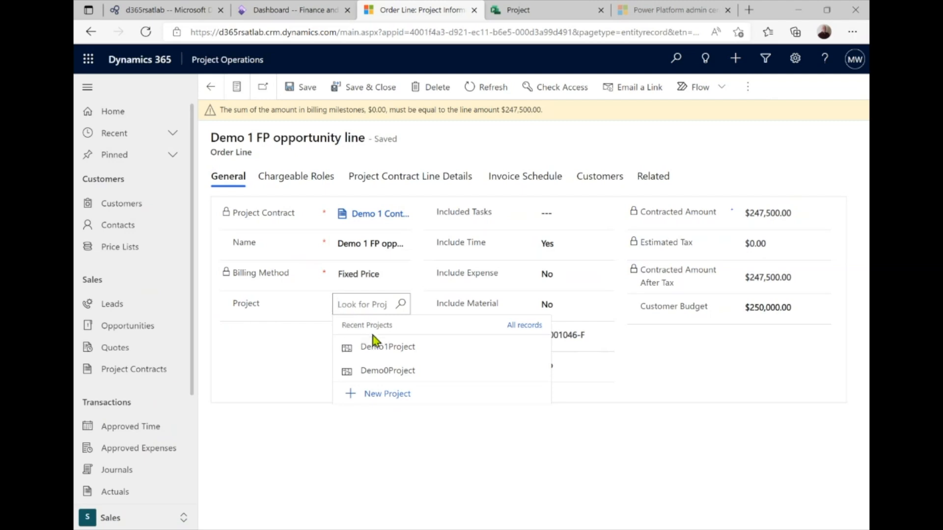
pyautogui.click(392, 354)
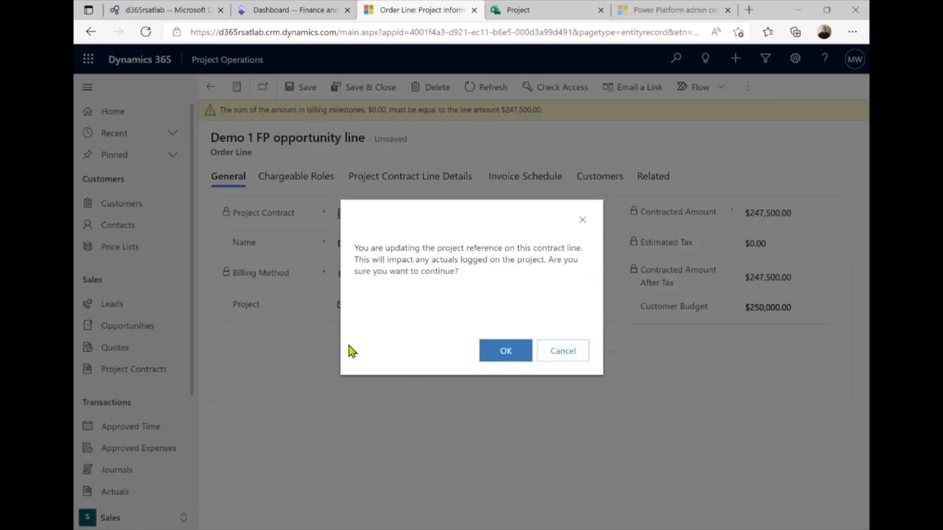
pyautogui.click(515, 360)
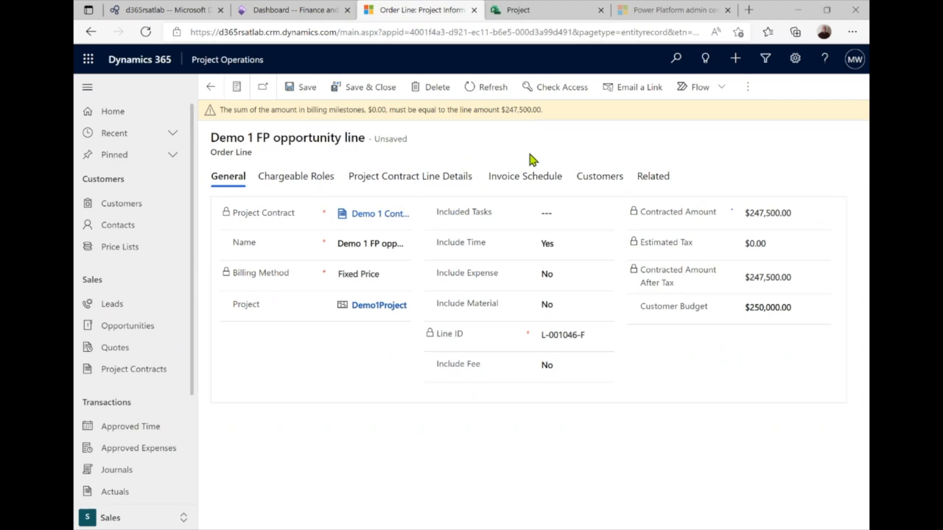
pyautogui.click(526, 179)
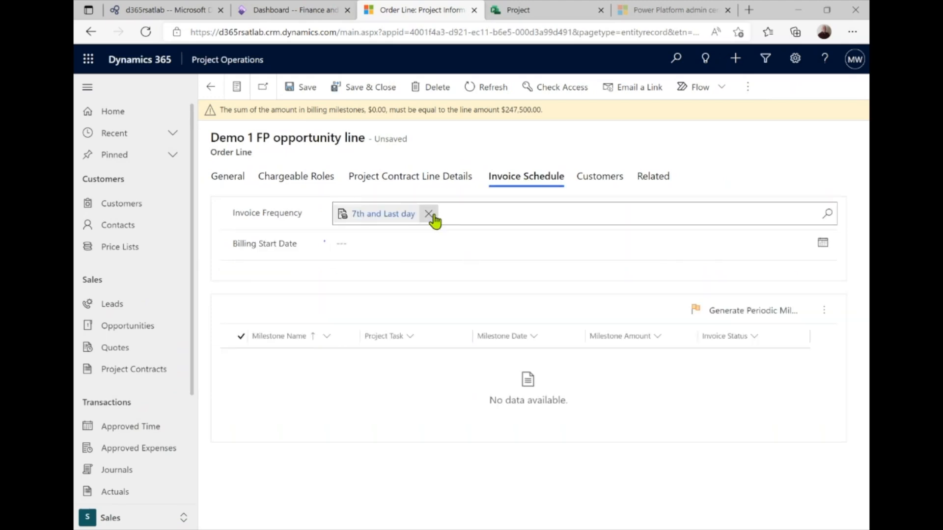
# Switch FP invoicing to Month end from 3/1/2022, generating three $82,500 milestones, then go back
pyautogui.click(432, 213)
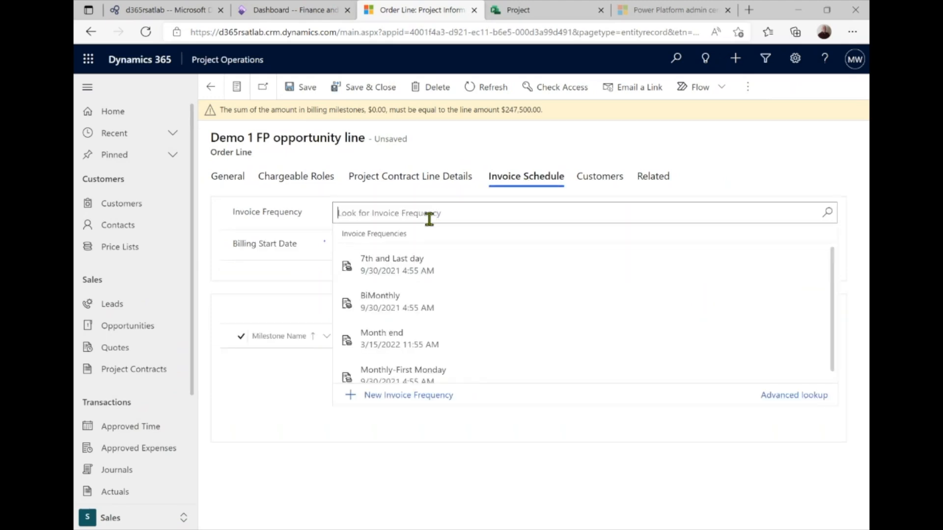
pyautogui.click(407, 339)
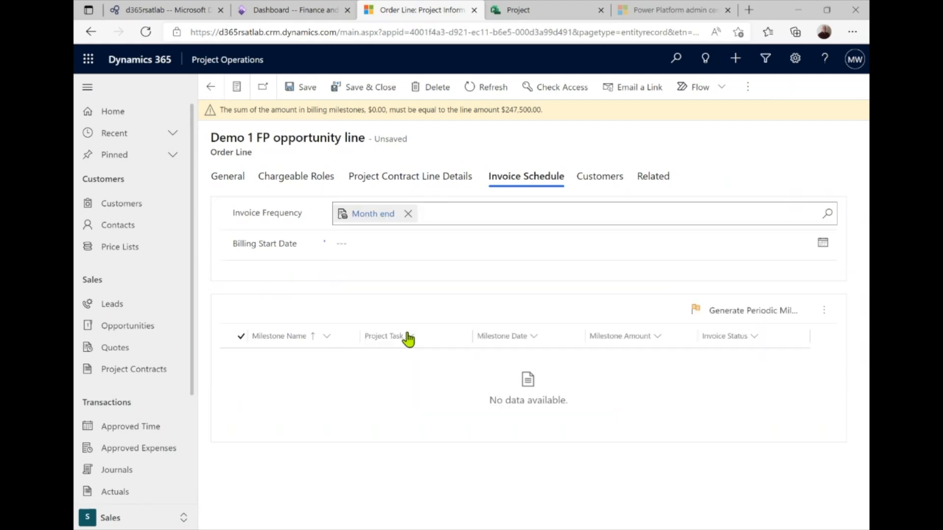
pyautogui.click(379, 249)
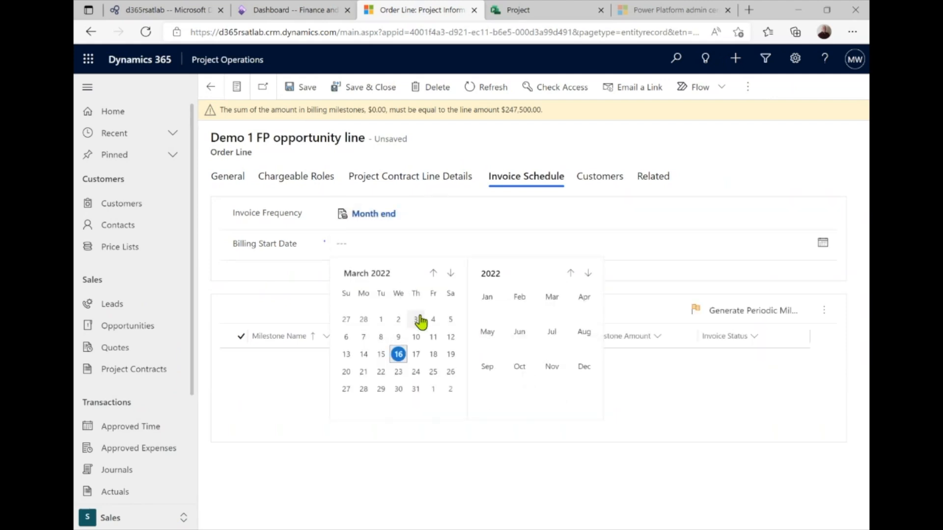
pyautogui.click(381, 324)
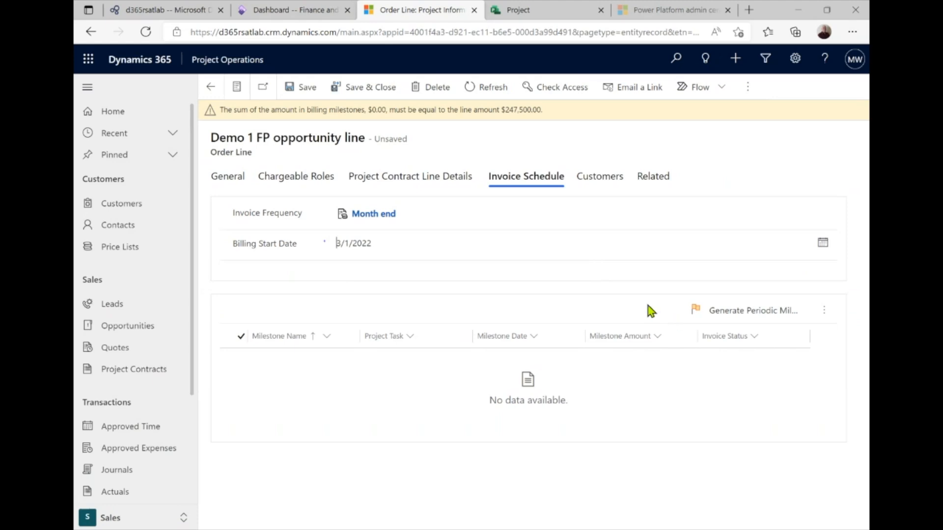
pyautogui.click(697, 316)
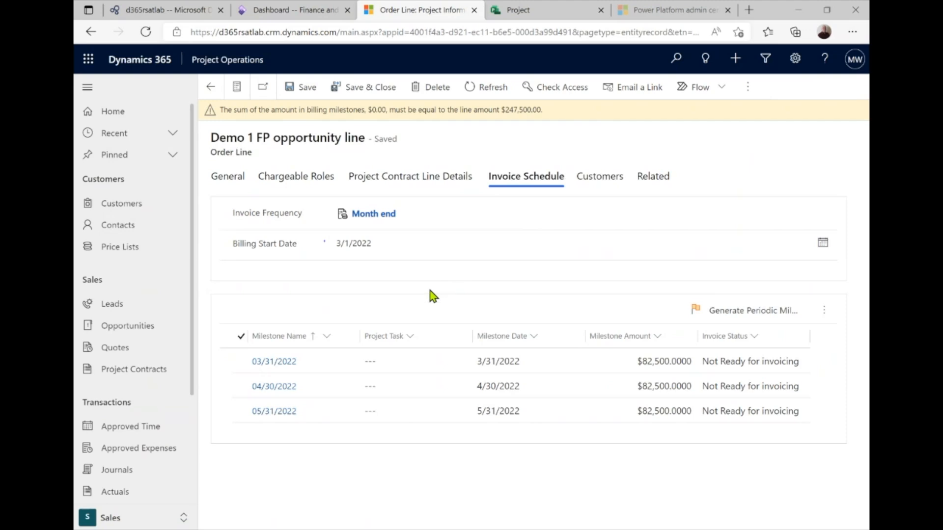
pyautogui.click(211, 93)
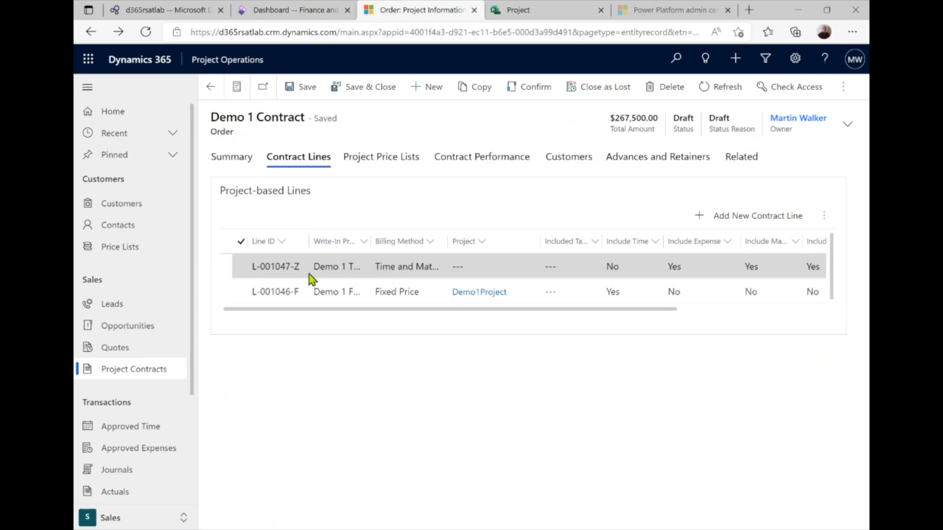
# Open T&M line L-001047-Z, link it to Demo1Project, and show its contract line details
pyautogui.doubleClick(402, 269)
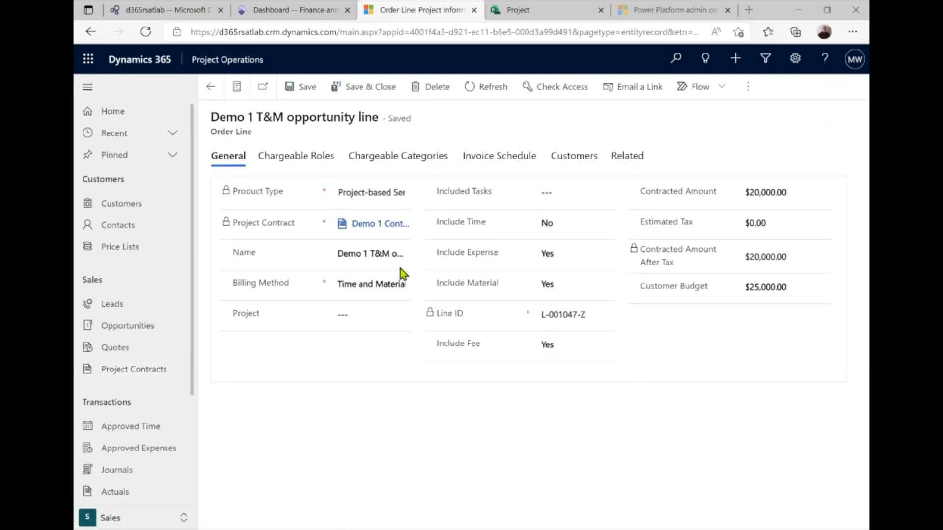
pyautogui.click(369, 284)
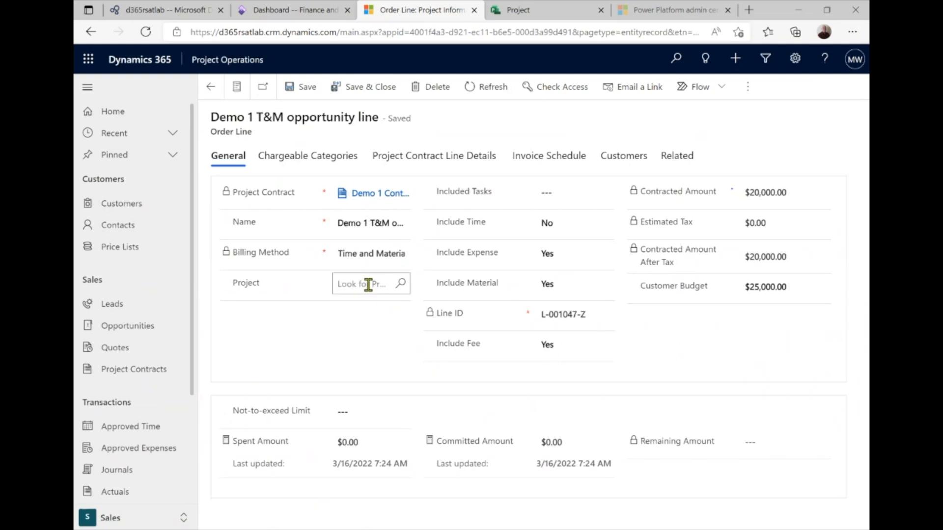
pyautogui.click(384, 327)
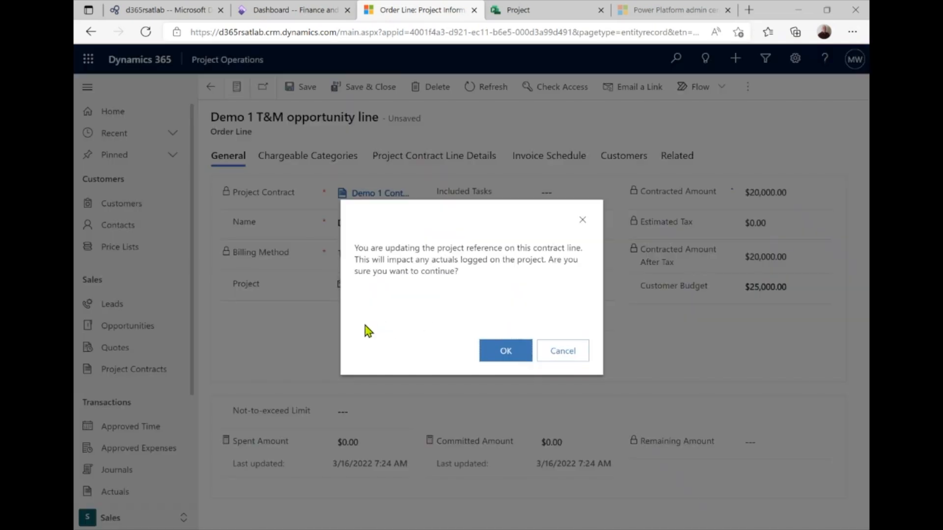
pyautogui.click(504, 351)
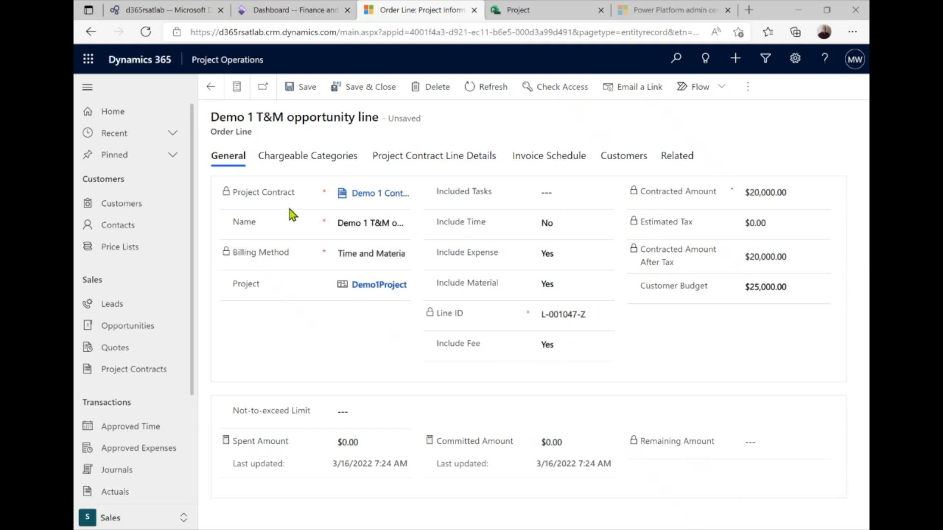
pyautogui.click(428, 157)
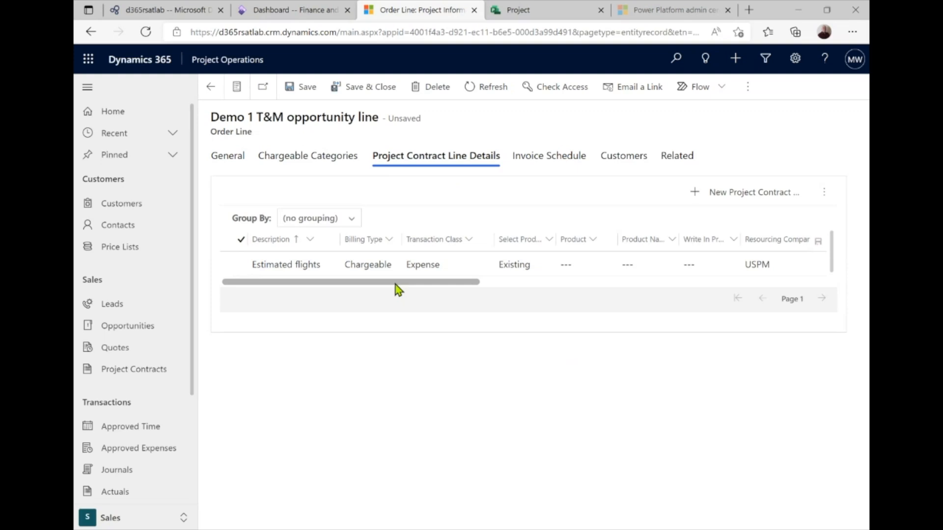
# Attempt Import from Project Estimates, dismiss the no-project error, and save the T&M line
pyautogui.moveTo(396, 283); pyautogui.dragTo(696, 293)
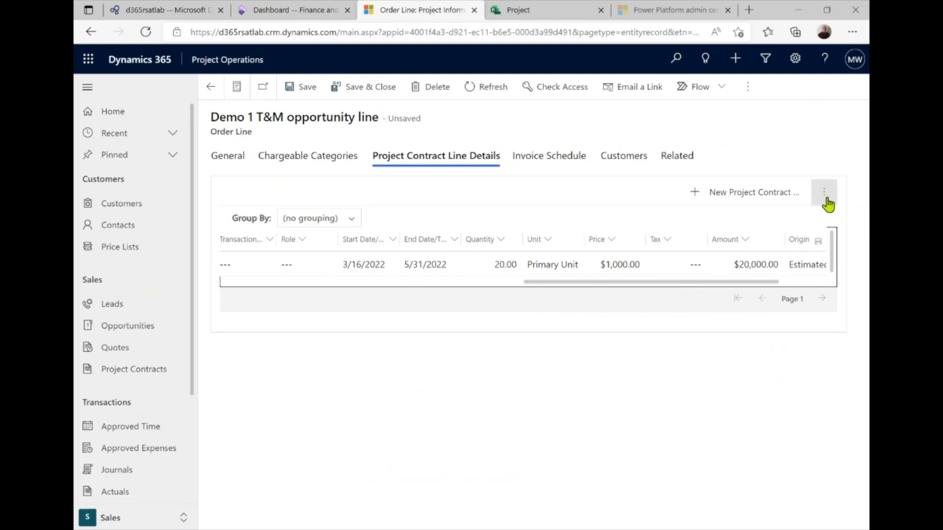
pyautogui.click(824, 195)
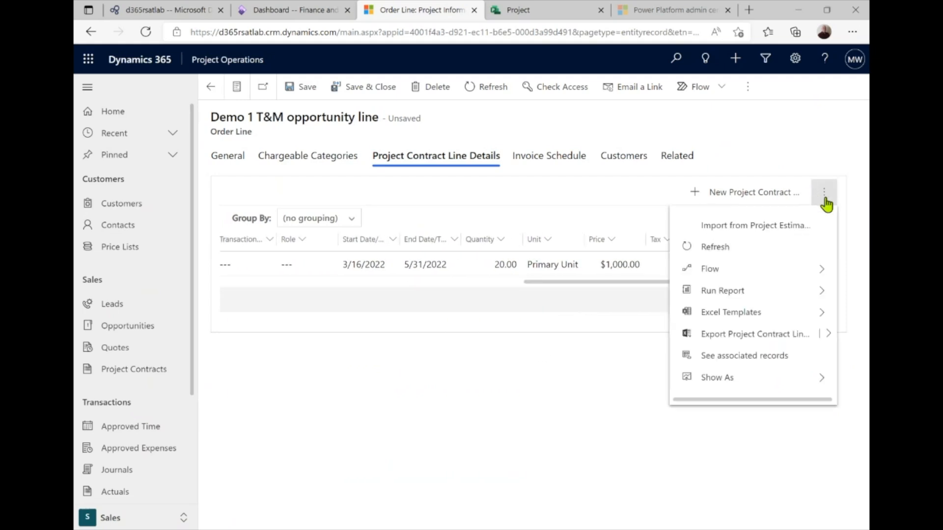
pyautogui.click(718, 231)
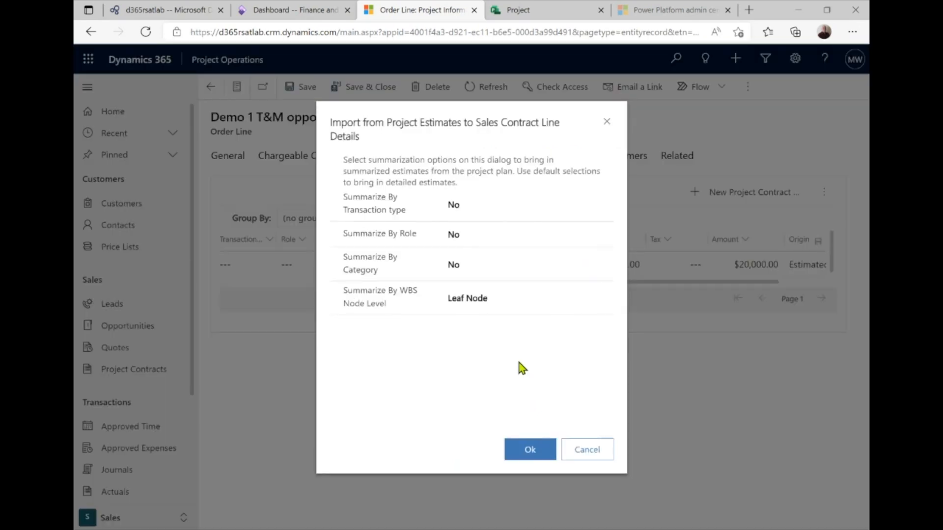
pyautogui.click(530, 453)
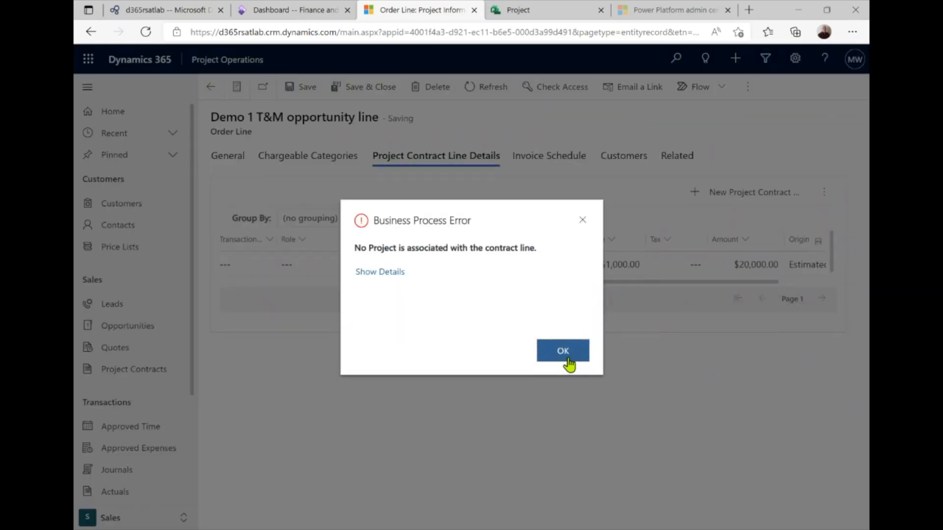
pyautogui.click(564, 363)
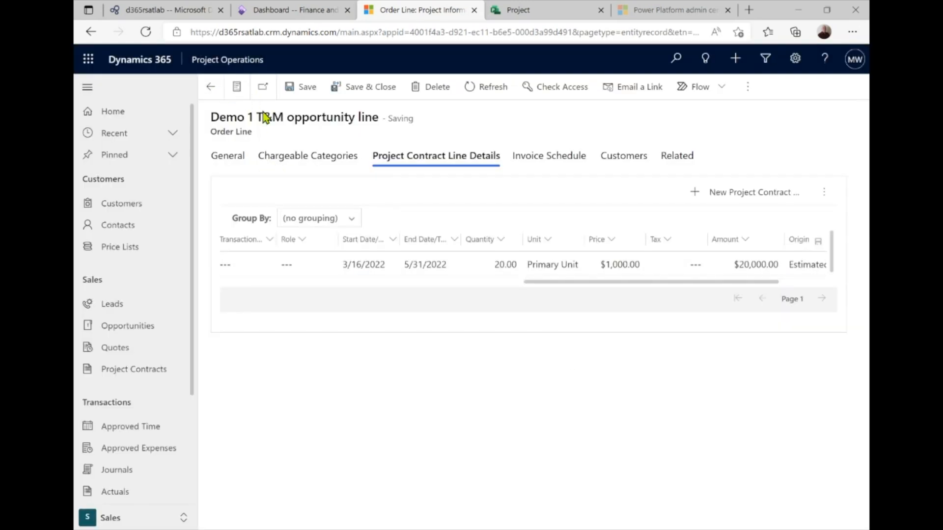
pyautogui.click(299, 100)
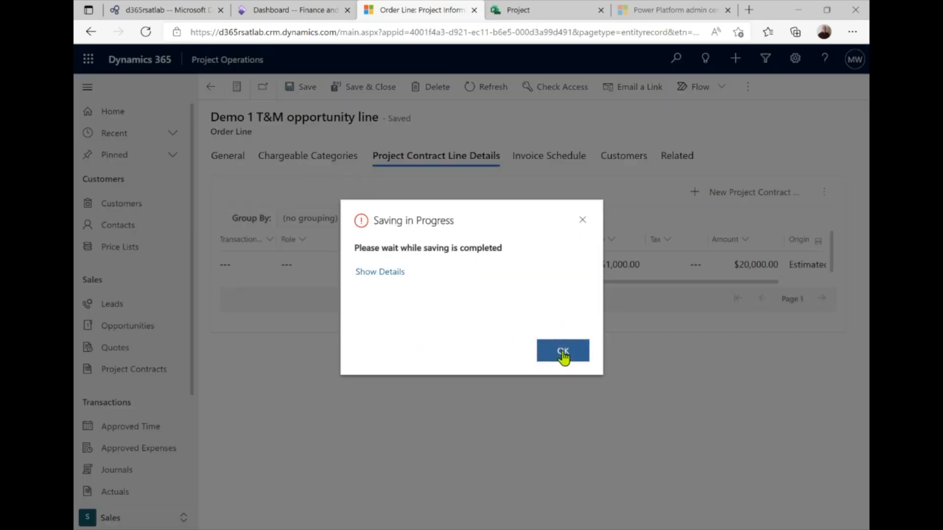
pyautogui.click(563, 356)
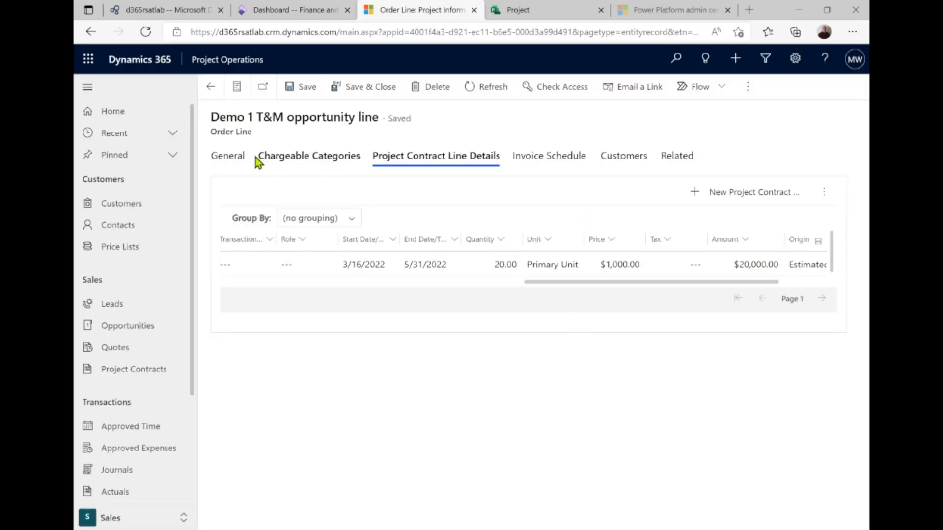
# Re-run Import from Project Estimates, adding a Flight detail from 3/16/2022
pyautogui.click(235, 157)
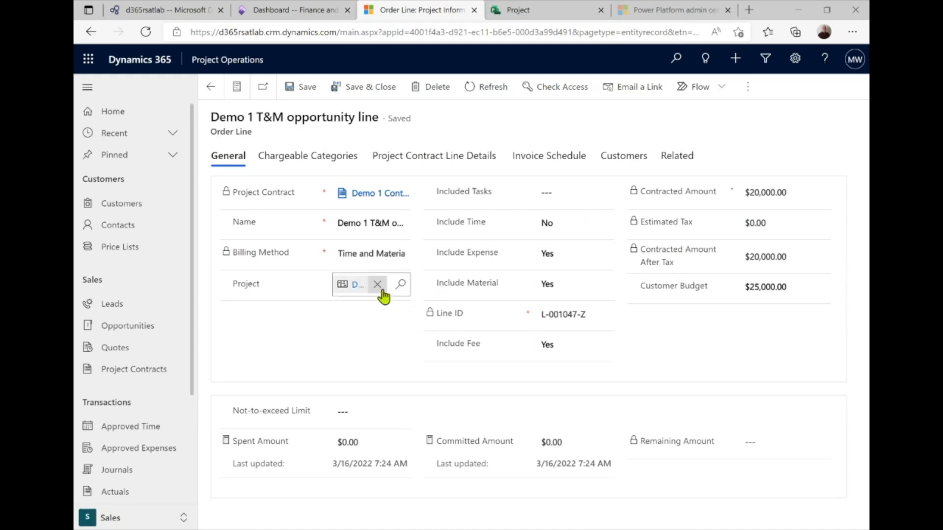
pyautogui.click(417, 158)
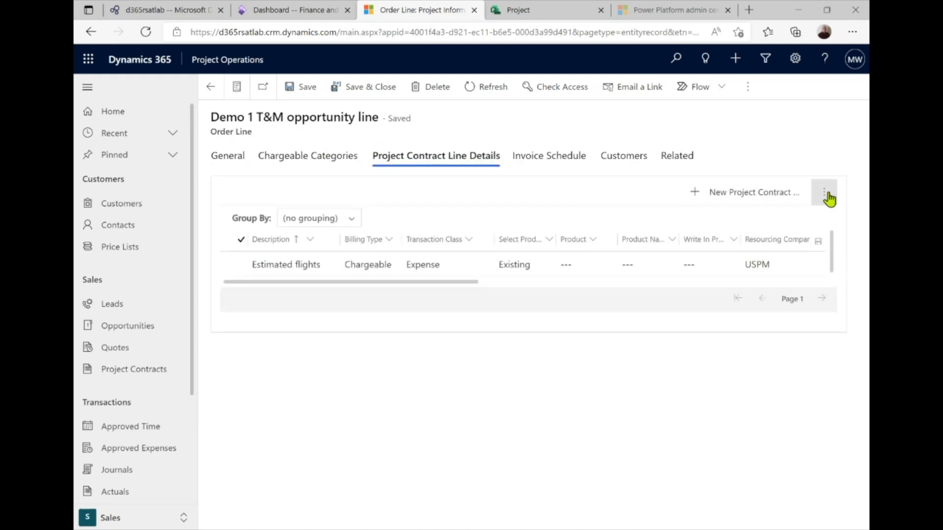
pyautogui.hscroll(5, 573, 290)
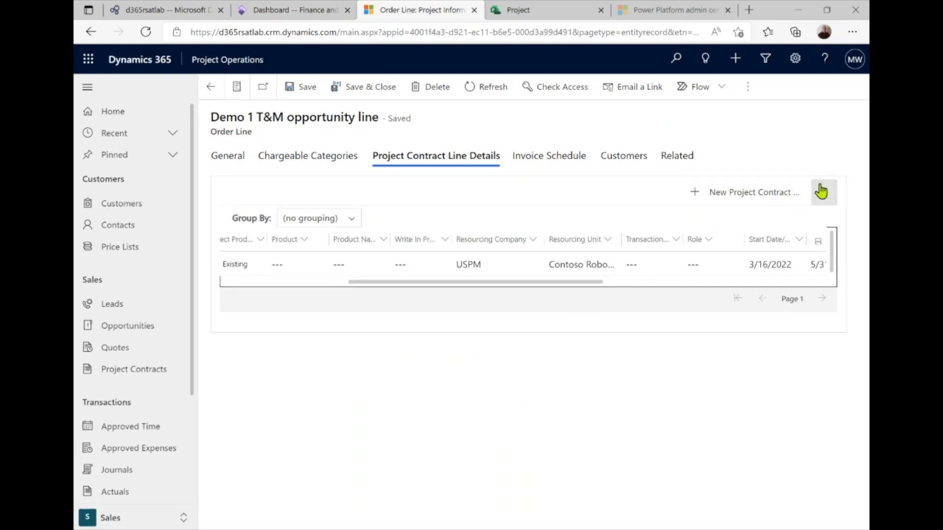
pyautogui.click(824, 202)
pyautogui.click(747, 236)
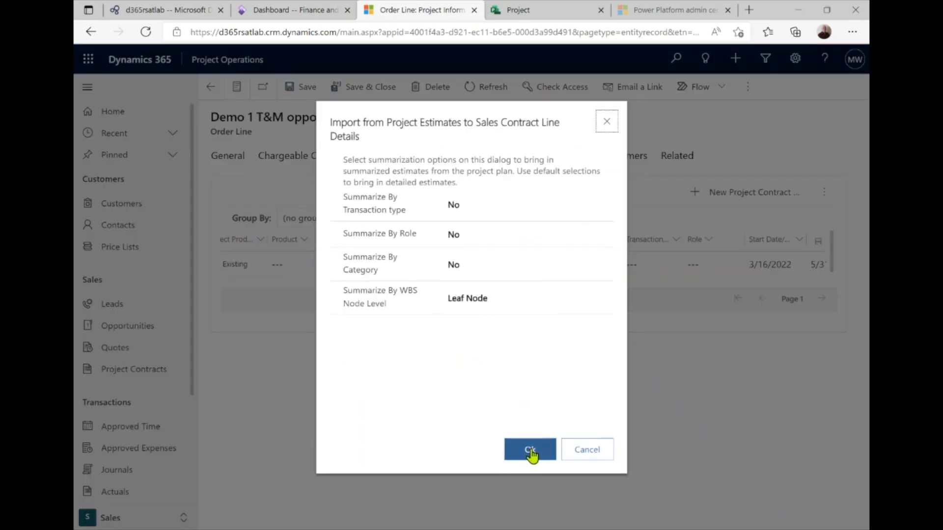
pyautogui.click(532, 451)
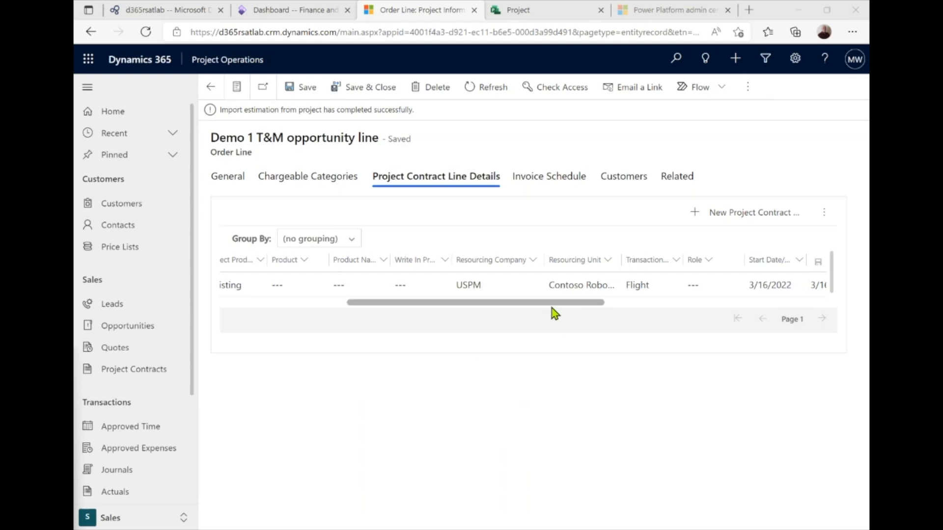
pyautogui.moveTo(552, 310); pyautogui.dragTo(693, 316)
pyautogui.click(689, 285)
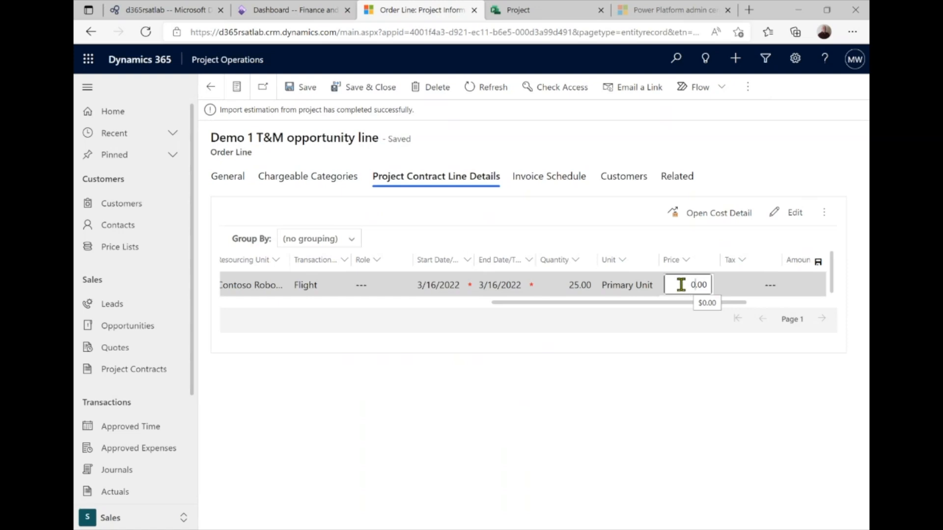
pyautogui.moveTo(680, 285); pyautogui.dragTo(710, 286)
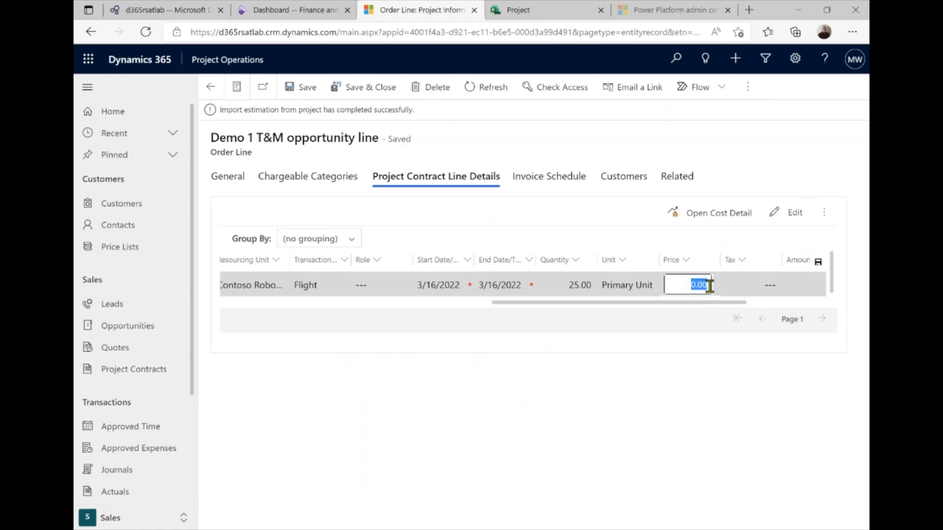
pyautogui.write('6.00')
pyautogui.click(637, 321)
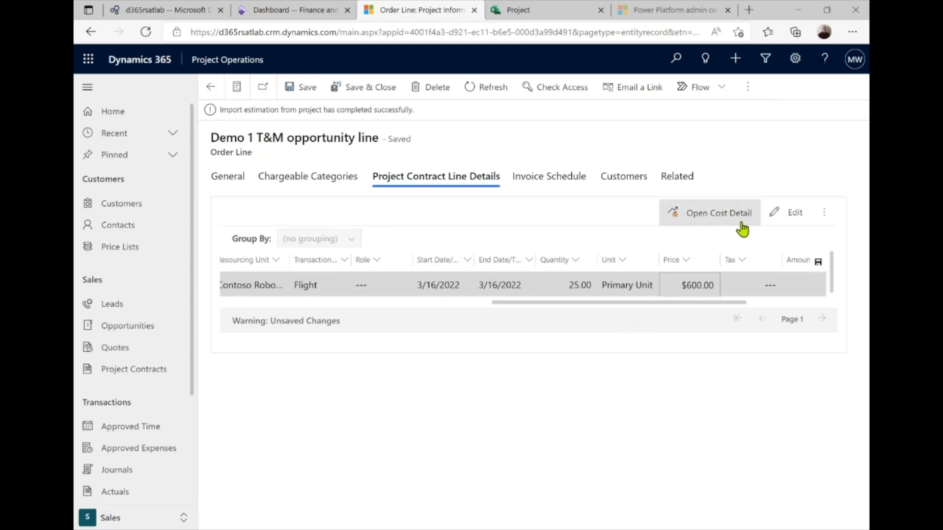
pyautogui.click(306, 88)
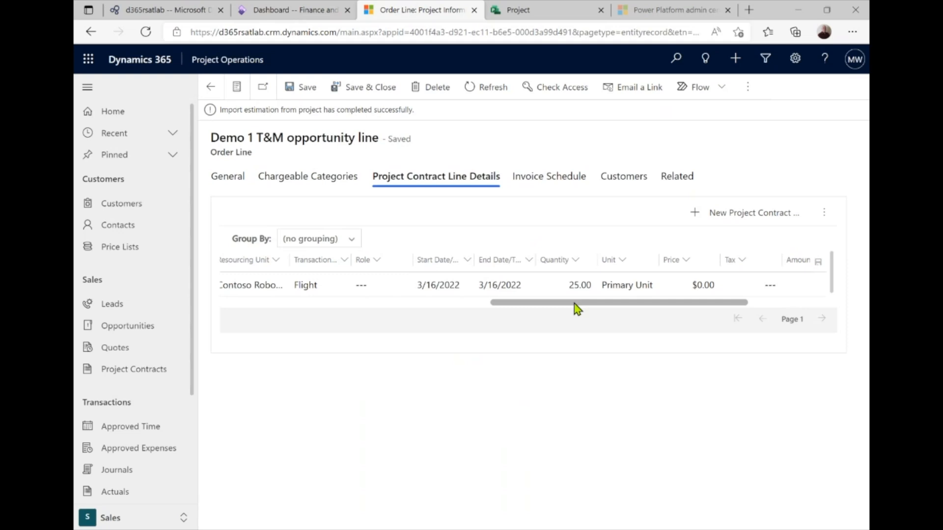
pyautogui.moveTo(574, 303); pyautogui.dragTo(696, 320)
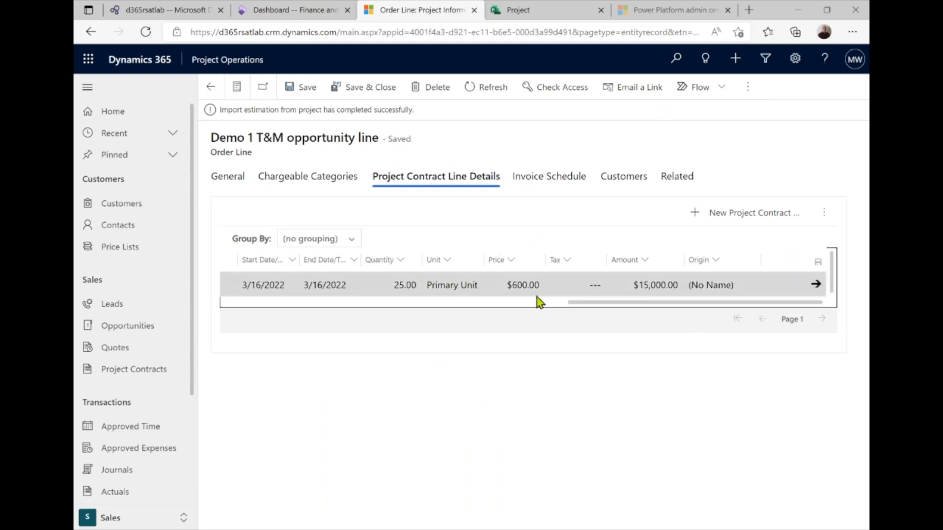
pyautogui.moveTo(608, 303); pyautogui.dragTo(258, 306)
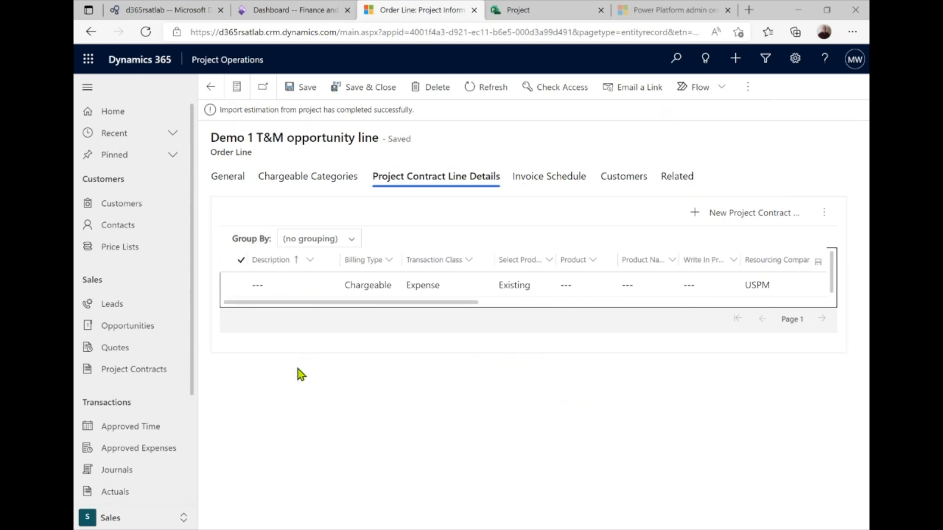
# Set T&M invoicing to Month end from 3/1/2022, generate three runs, and return to Demo 1 Contract
pyautogui.click(546, 180)
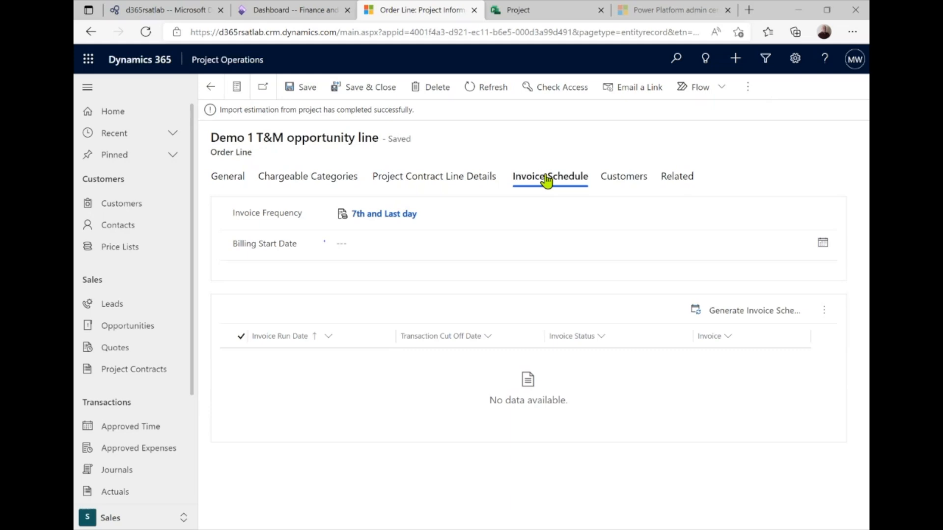
pyautogui.click(444, 213)
pyautogui.click(428, 214)
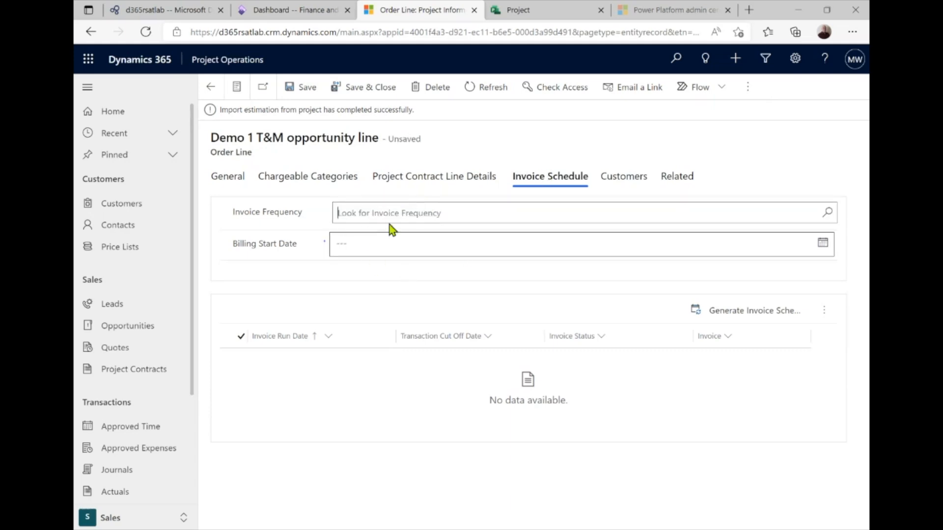
pyautogui.click(406, 215)
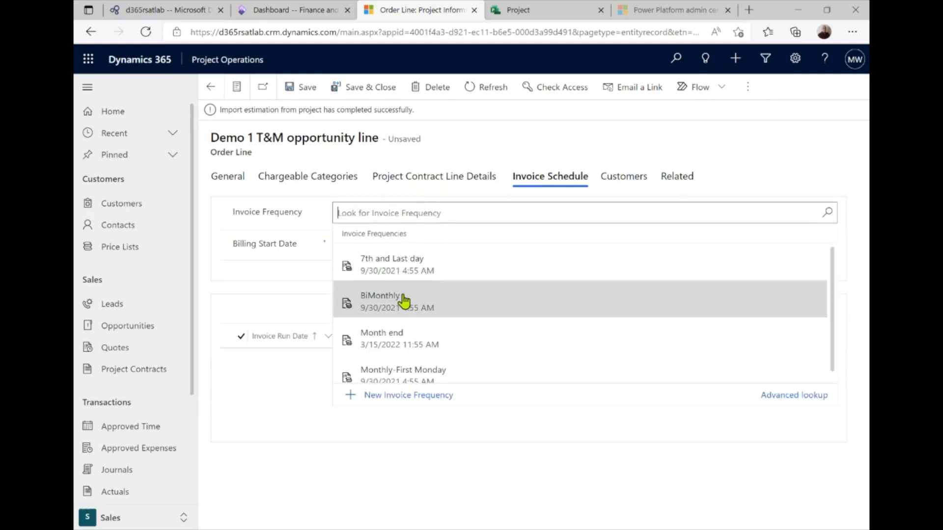
pyautogui.click(400, 343)
pyautogui.click(365, 241)
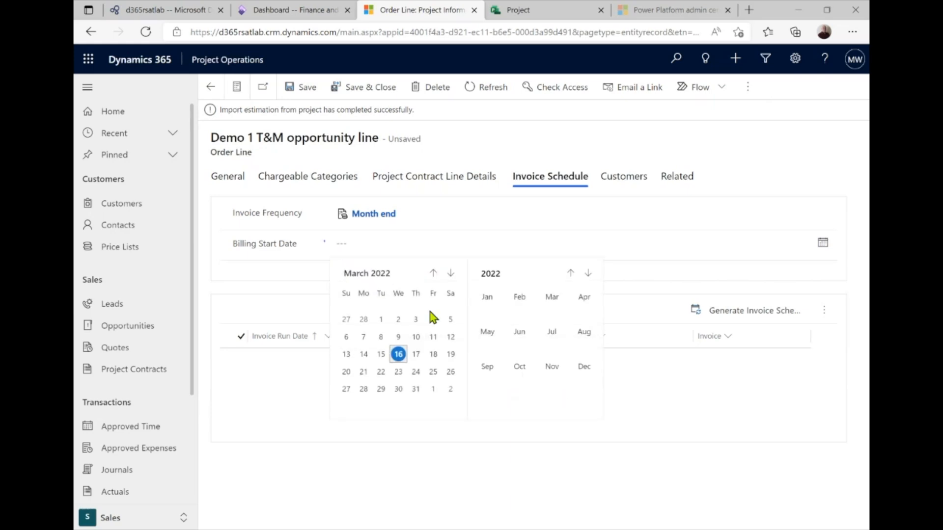
pyautogui.click(382, 319)
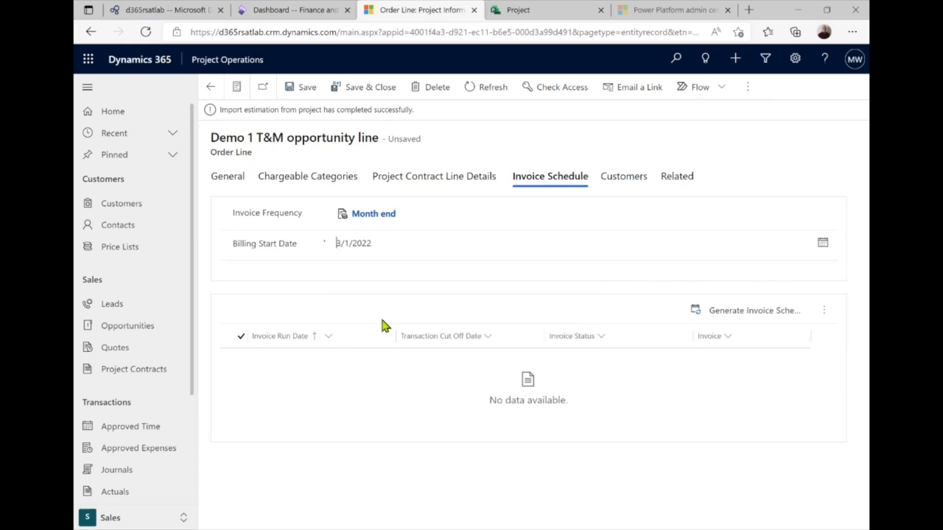
pyautogui.click(696, 312)
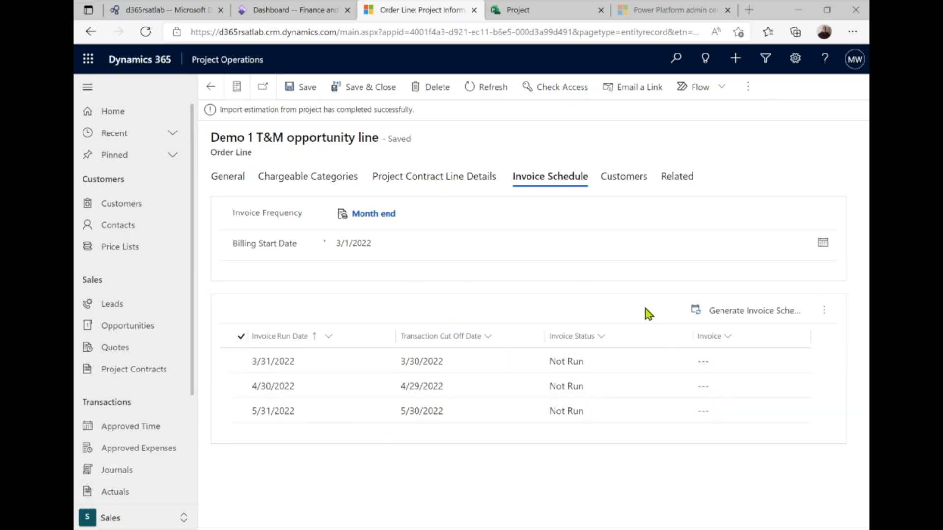
pyautogui.click(210, 87)
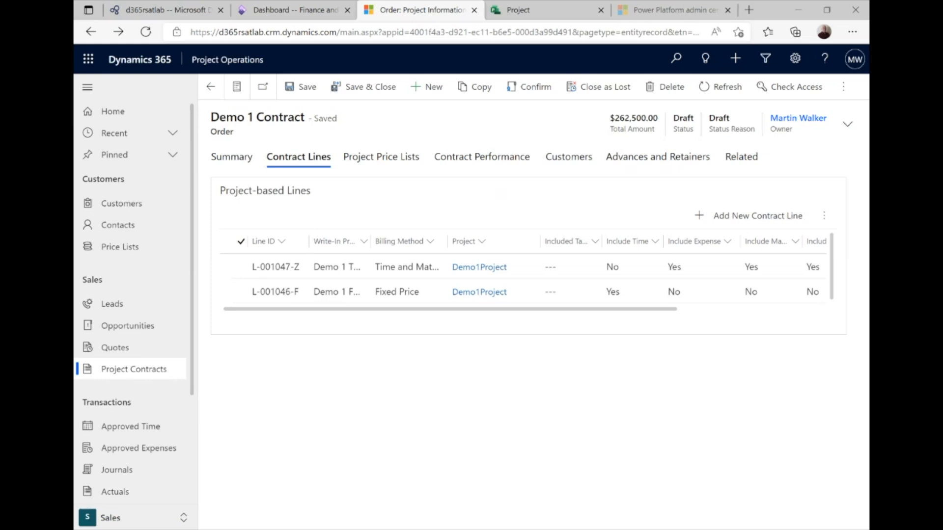
# Switch to the Projects area and open the Demo1Project record
pyautogui.click(111, 521)
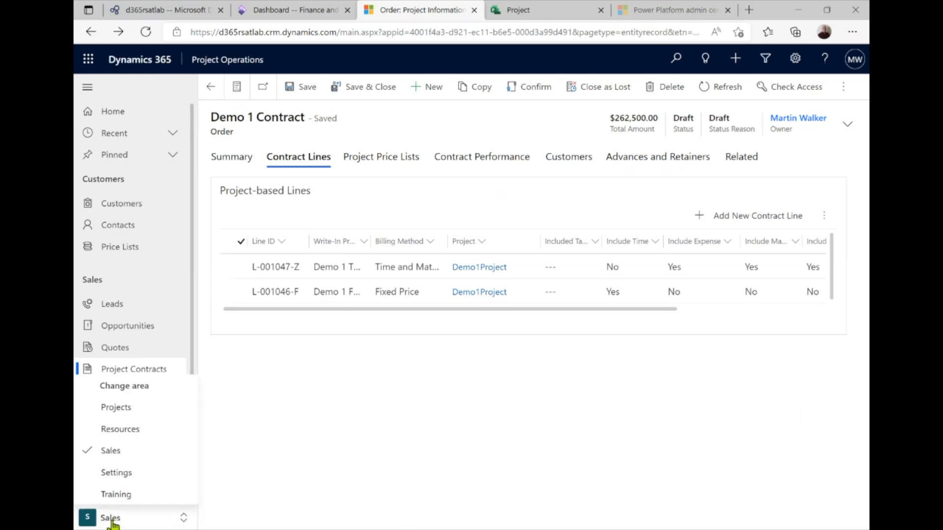
pyautogui.click(133, 413)
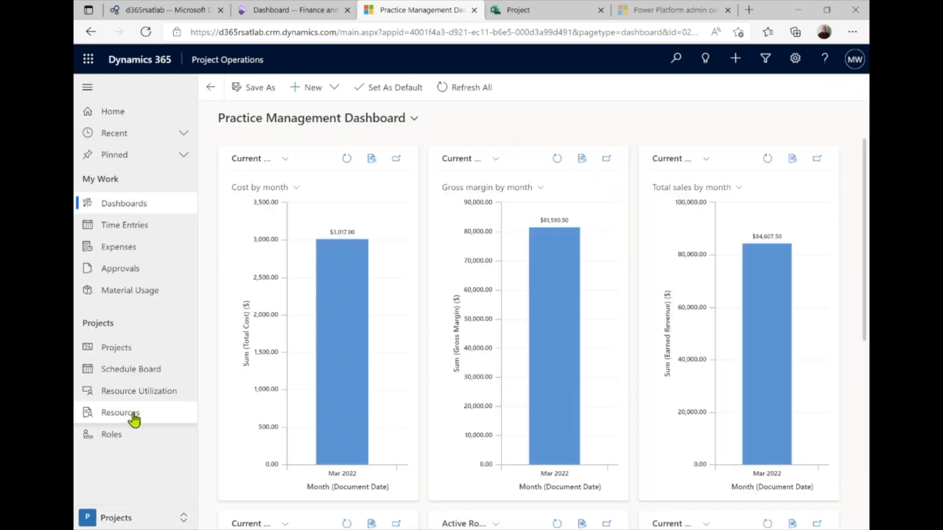
pyautogui.click(123, 349)
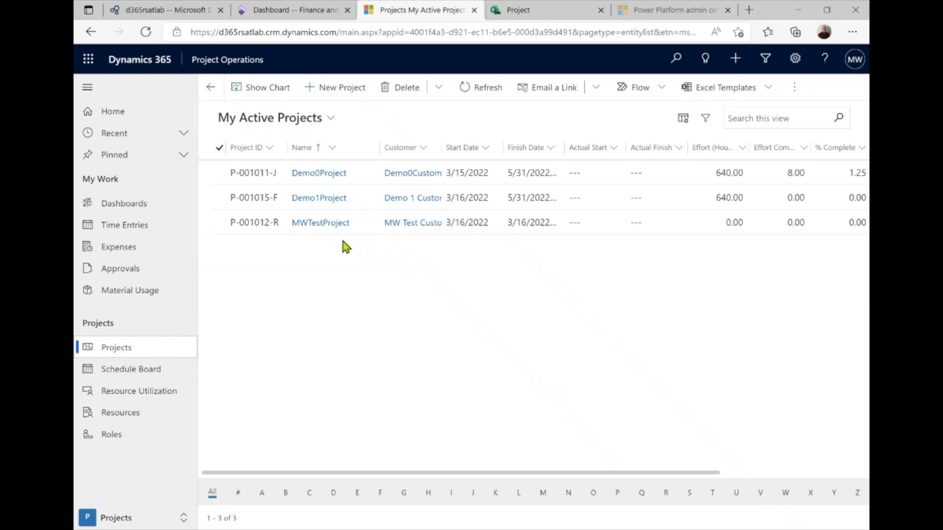
pyautogui.click(319, 199)
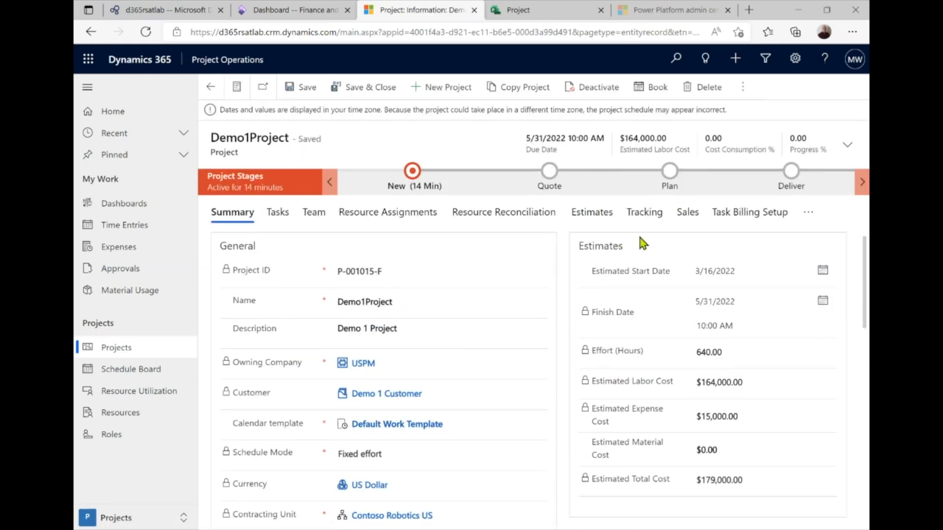
# Show Demo1Project's Sales details and scroll through its two Demo 1 Contract lines
pyautogui.click(688, 214)
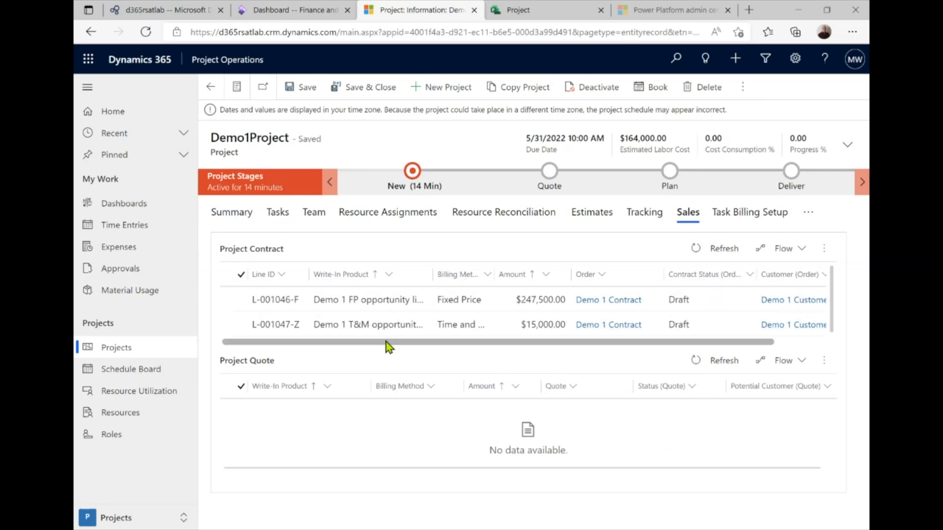
pyautogui.moveTo(387, 342); pyautogui.dragTo(461, 351)
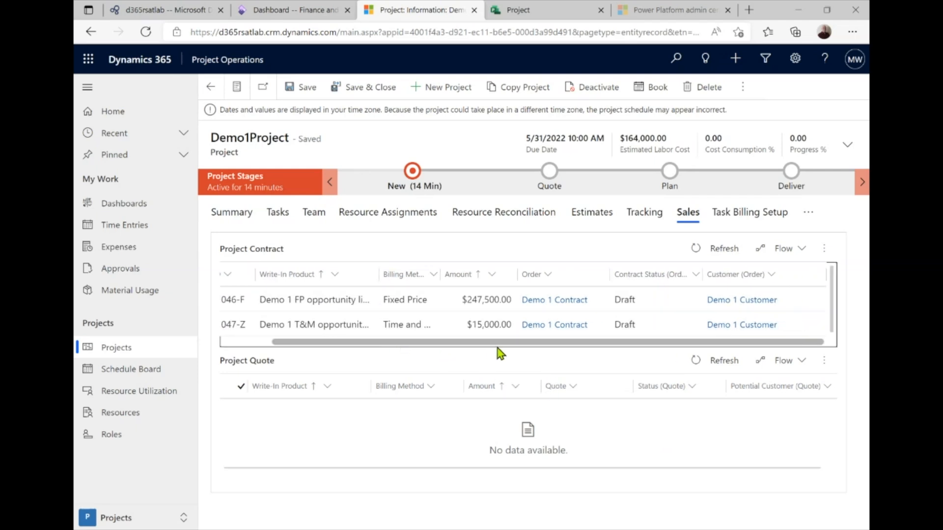
pyautogui.moveTo(497, 348); pyautogui.dragTo(352, 352)
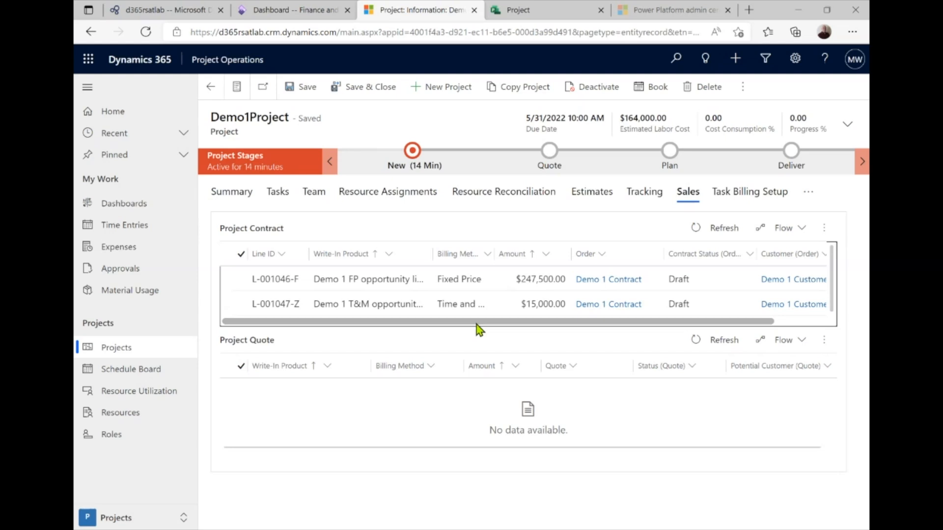
pyautogui.moveTo(421, 324); pyautogui.dragTo(442, 328)
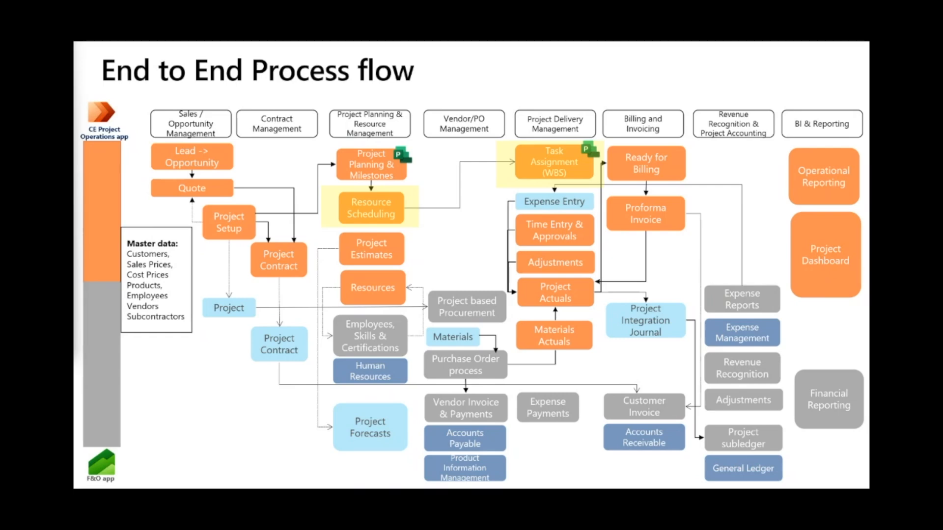
# Advance the presentation to the Resource Scheduling demo slide
pyautogui.press('Right')
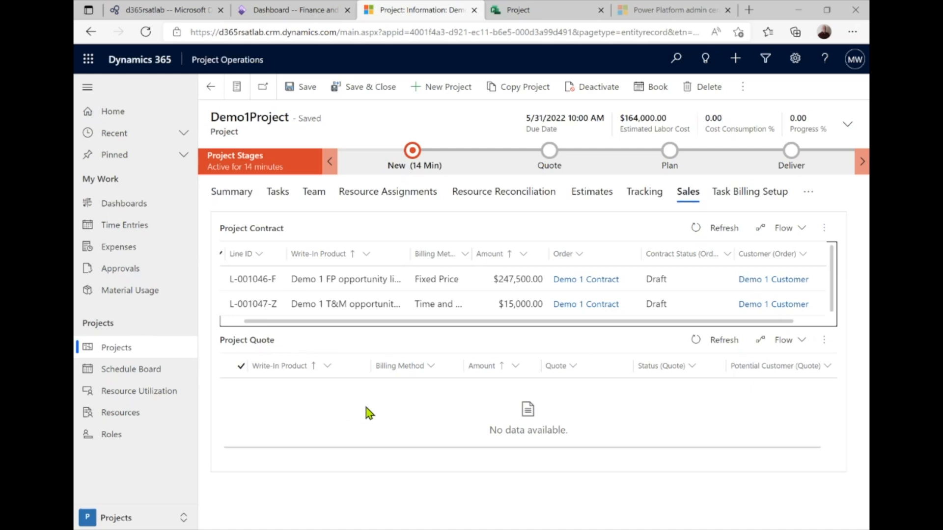
# On Demo1Project's Team tab, generate a resource requirement for the Consulting Lead member
pyautogui.click(321, 195)
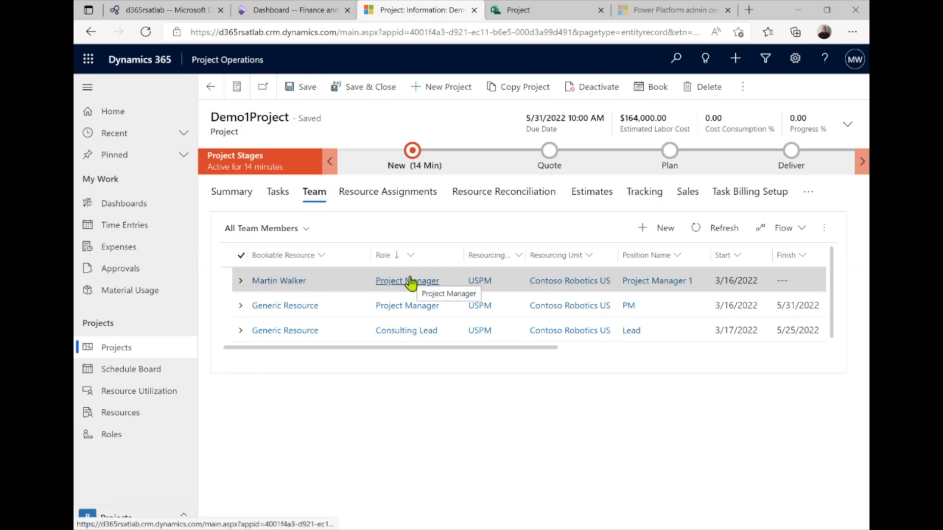
pyautogui.moveTo(452, 347); pyautogui.dragTo(393, 349)
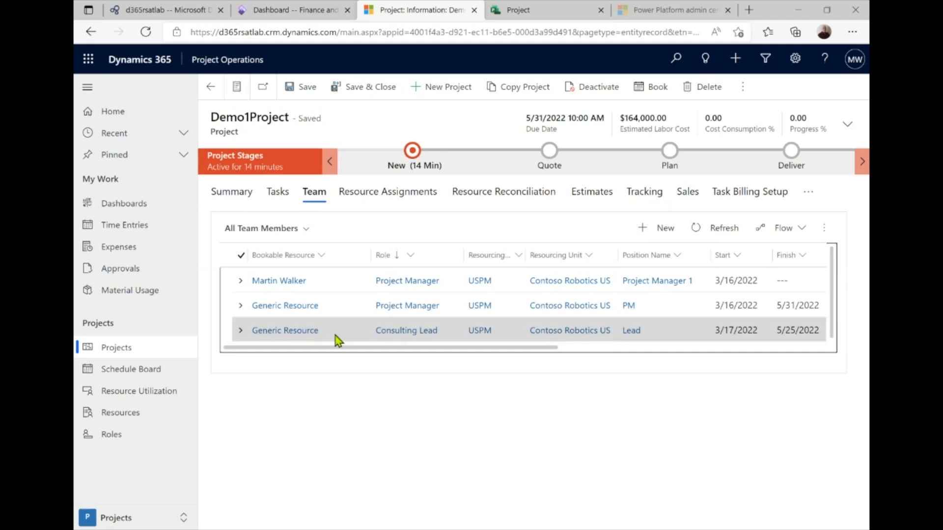
pyautogui.click(357, 336)
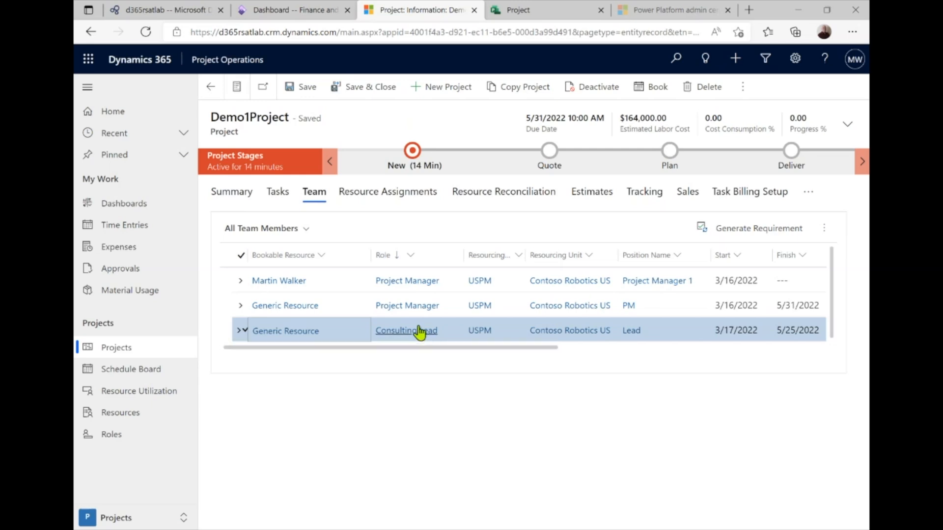
pyautogui.click(714, 231)
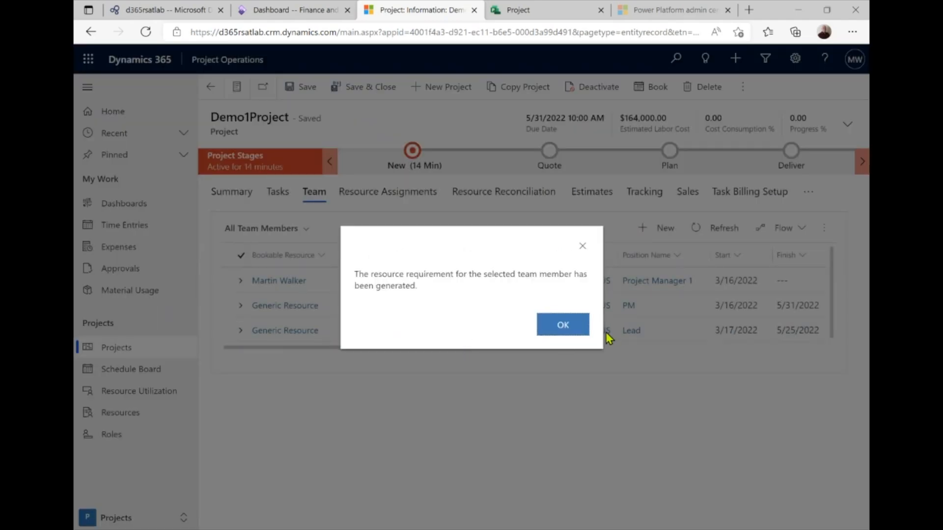
pyautogui.click(562, 324)
# Submit the Consulting Lead resource request with the comment 'Good lead consultant'
pyautogui.moveTo(515, 350); pyautogui.dragTo(762, 351)
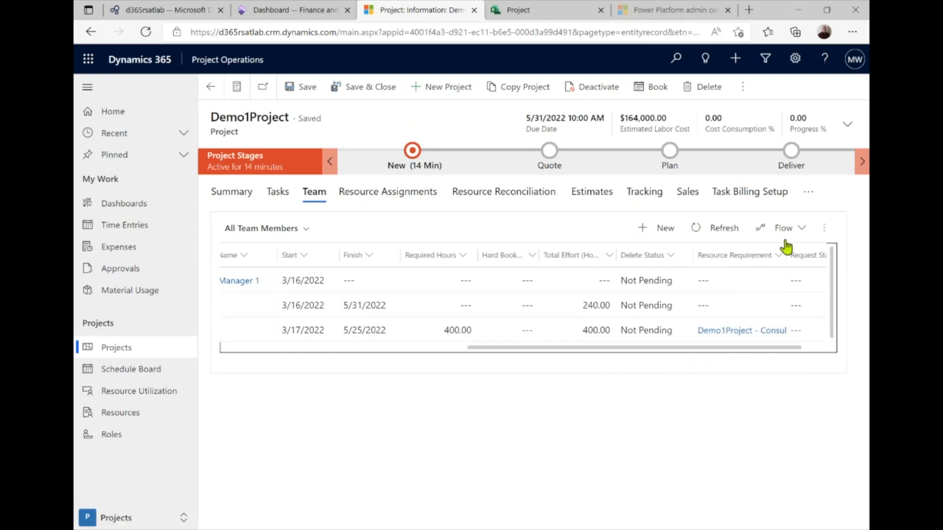
pyautogui.click(824, 229)
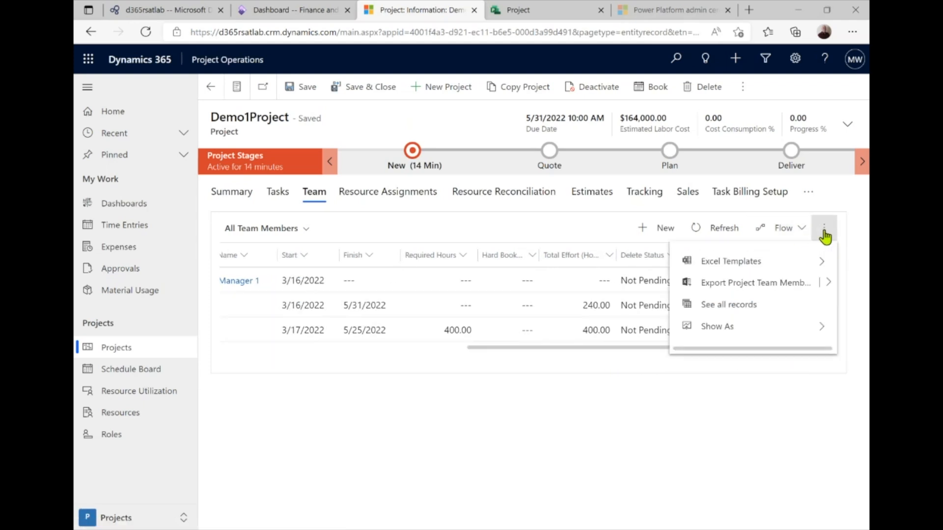
pyautogui.click(592, 353)
pyautogui.click(554, 338)
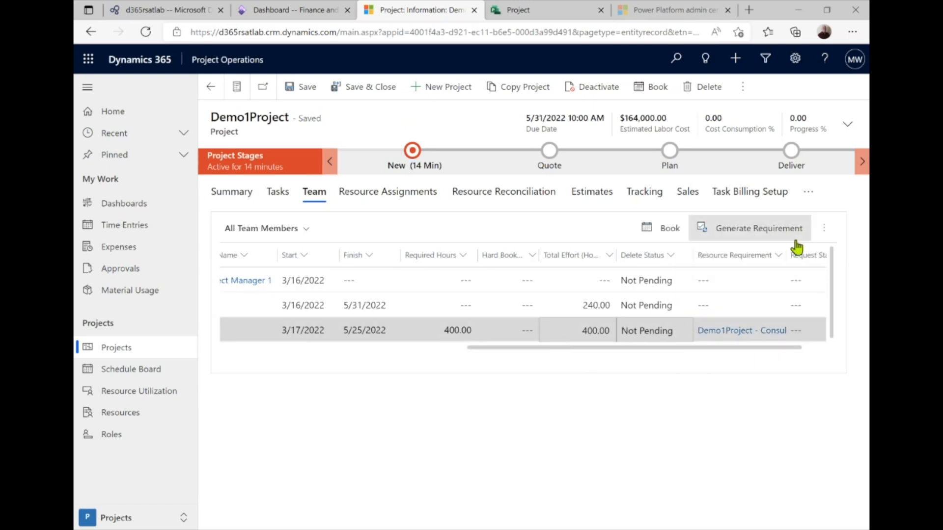
pyautogui.click(816, 237)
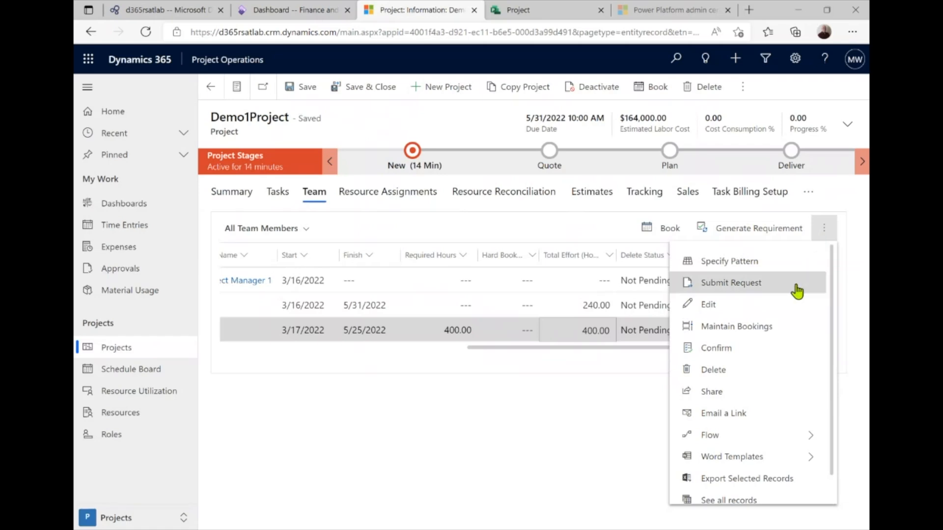
pyautogui.click(710, 290)
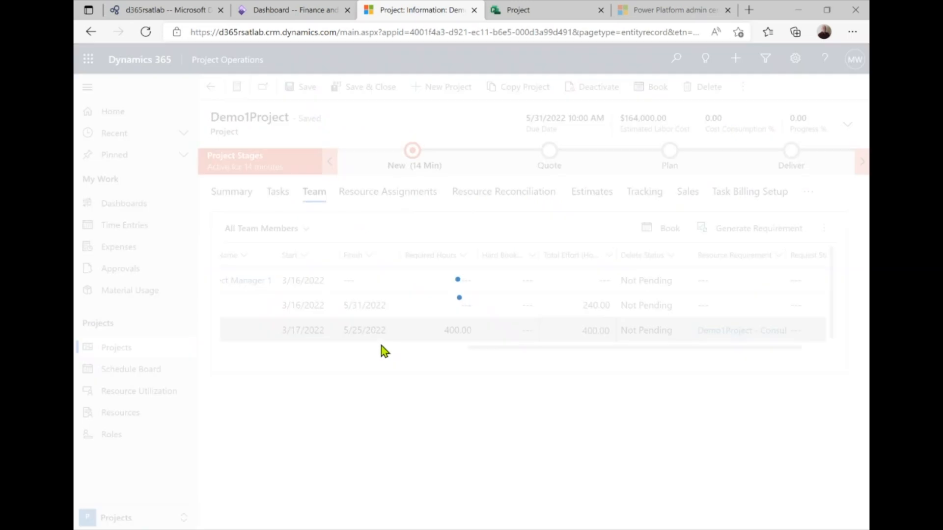
pyautogui.write('G')
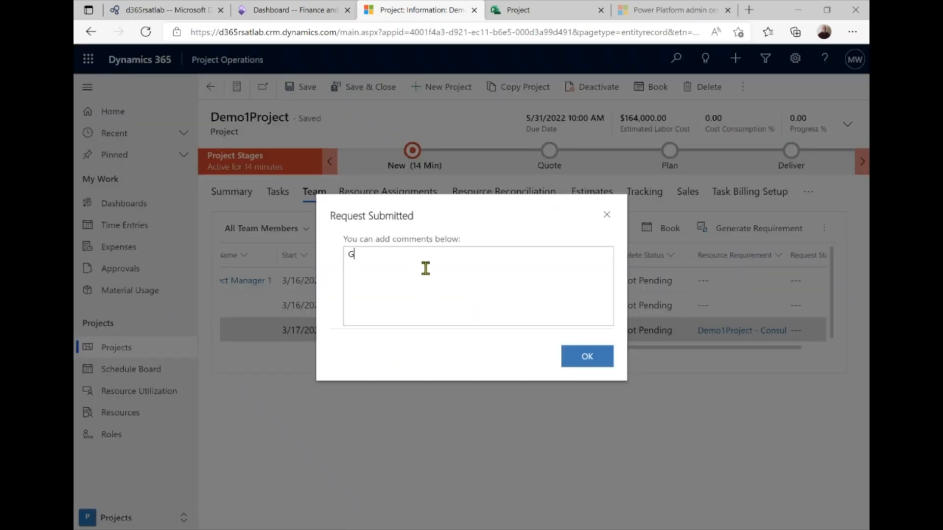
pyautogui.write('ood lead consultant')
pyautogui.click(596, 360)
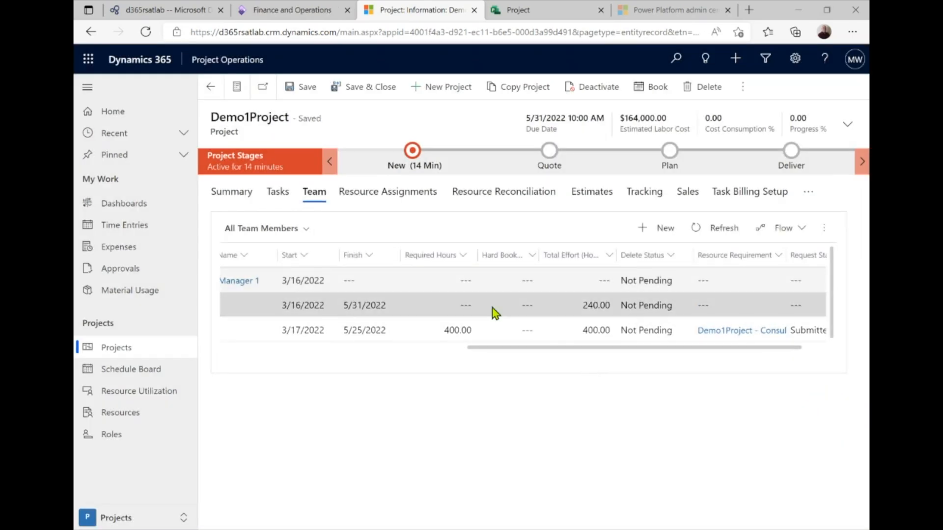
# In Resources, create and save an Equipment bookable resource named 'Demo 1 Consulting Lead'
pyautogui.click(118, 518)
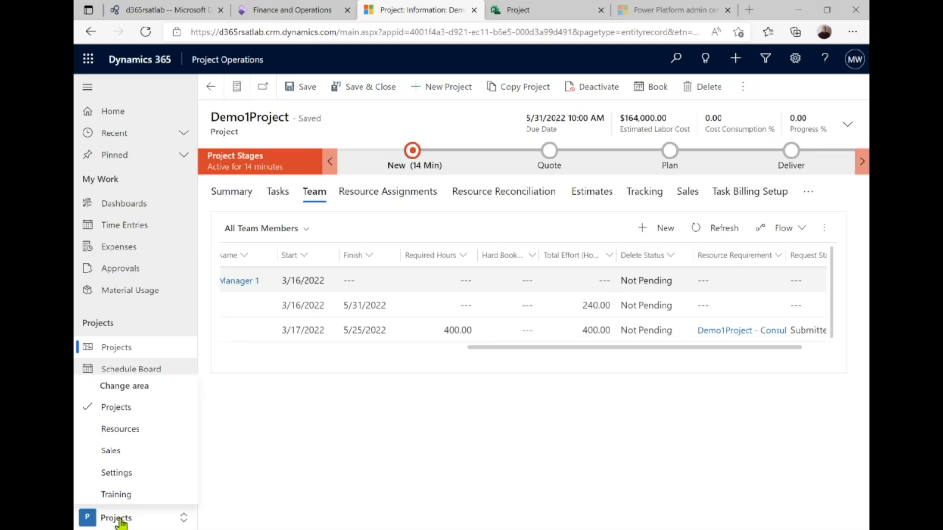
pyautogui.click(135, 432)
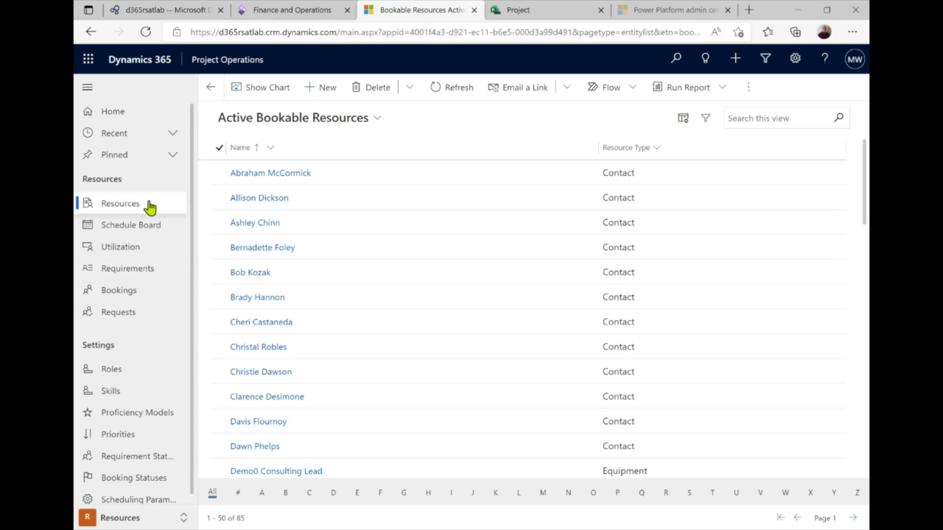
pyautogui.click(310, 97)
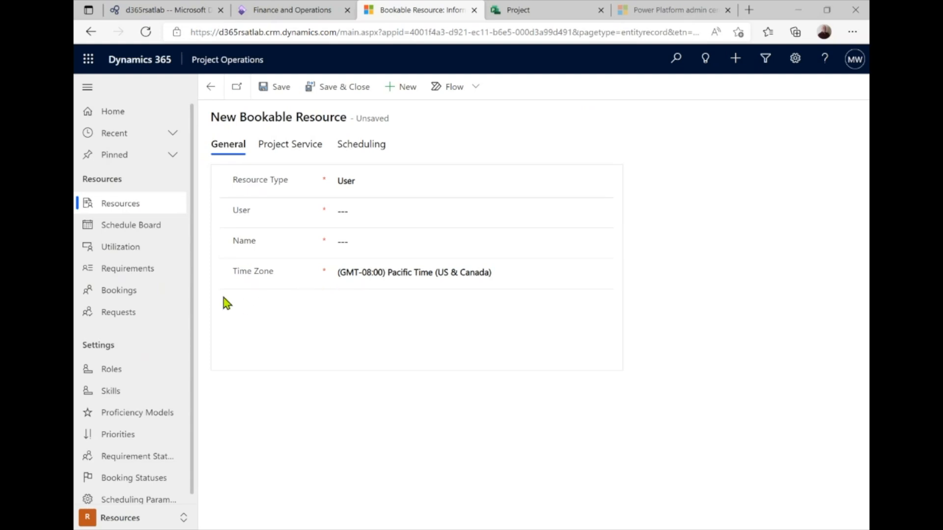
pyautogui.click(393, 181)
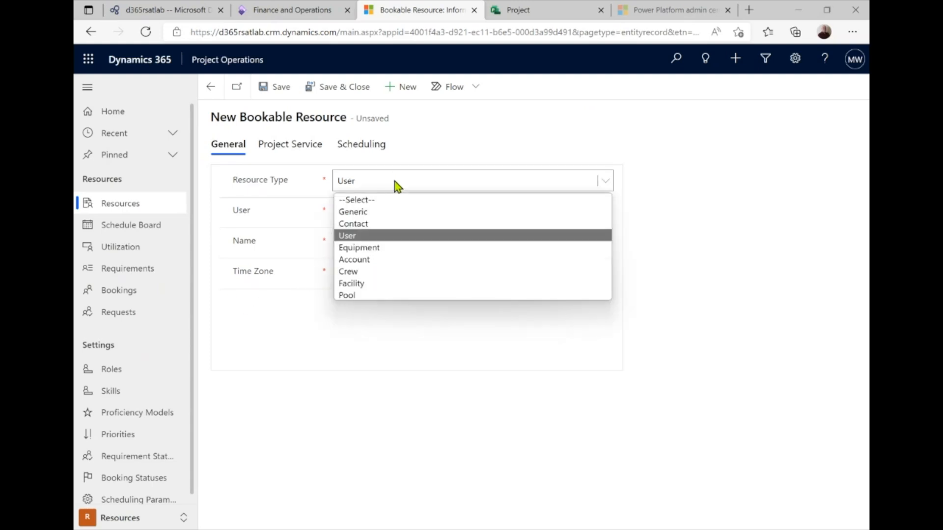
pyautogui.click(376, 248)
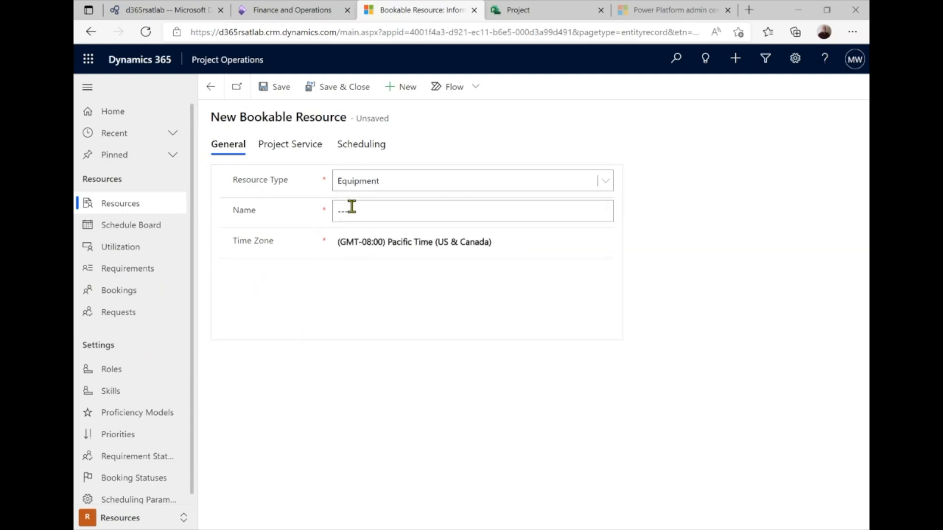
pyautogui.click(357, 212)
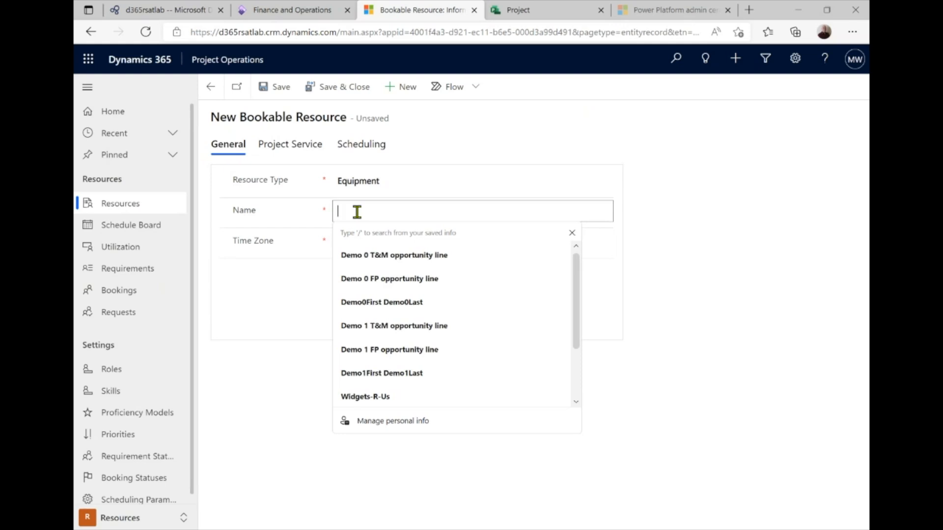
pyautogui.write('Demo 1')
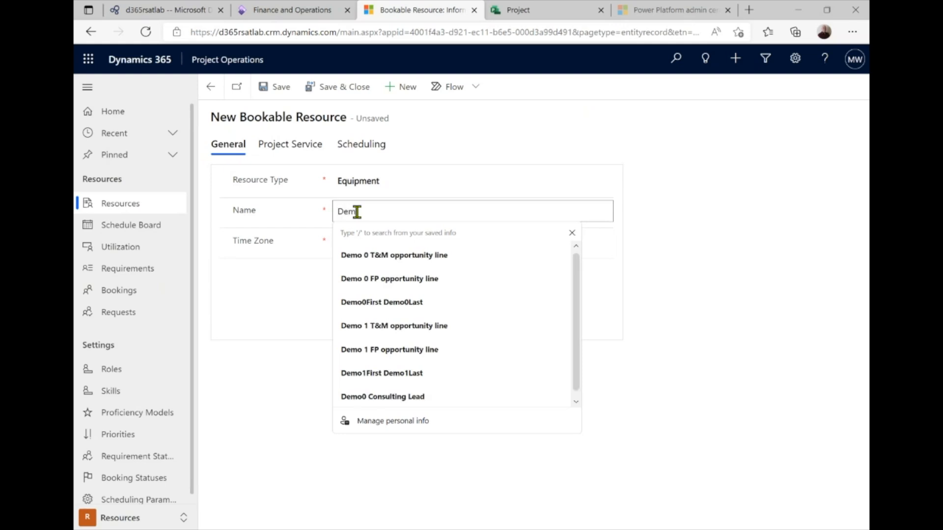
pyautogui.write(' Con')
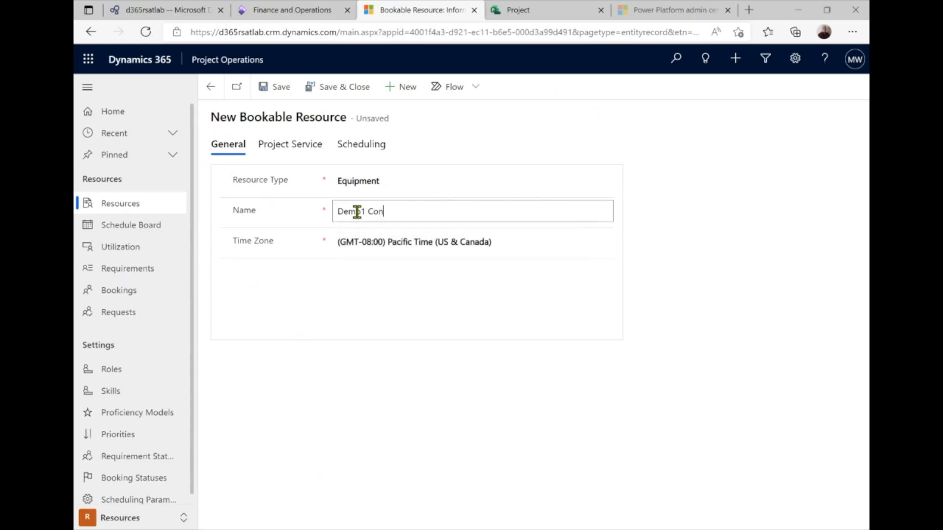
pyautogui.write('sulting Lead')
pyautogui.click(275, 87)
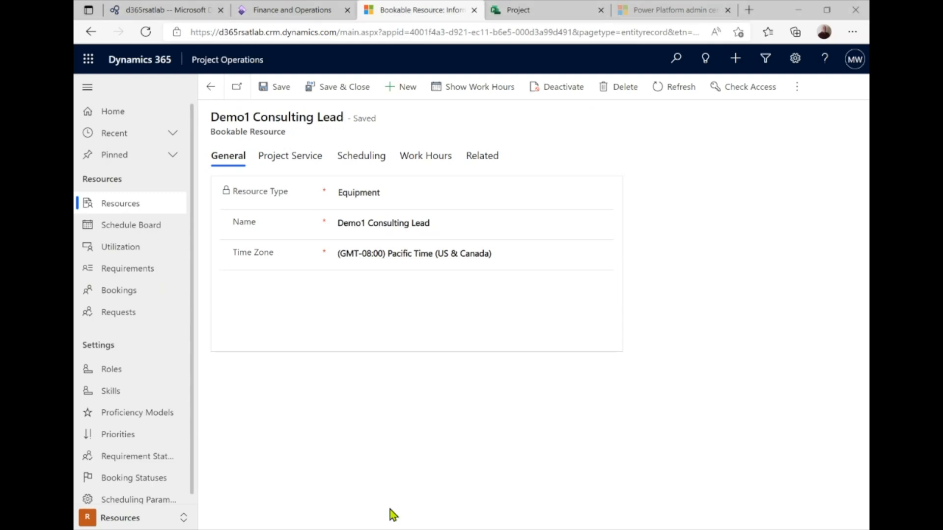
# Add a Consulting Lead resource role to Demo1 Consulting Lead and save and close both forms
pyautogui.click(302, 162)
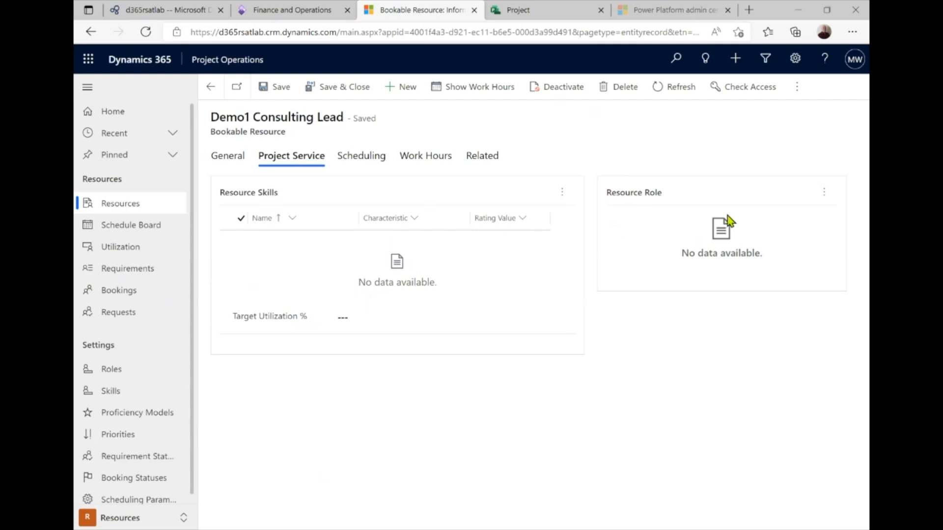
pyautogui.click(824, 192)
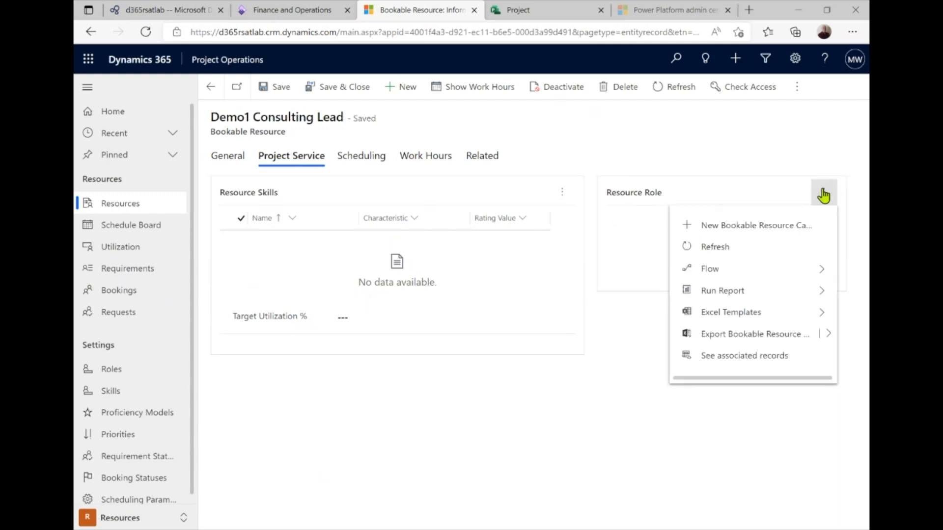
pyautogui.click(701, 236)
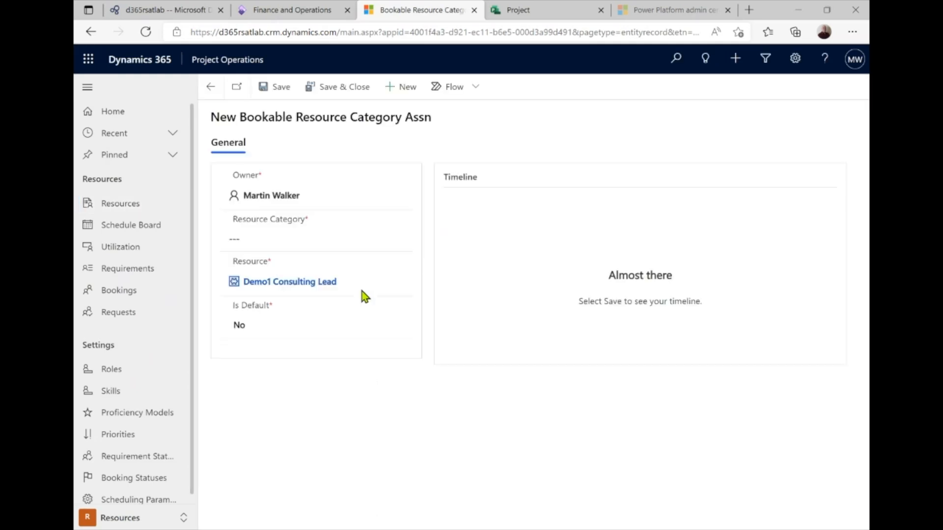
pyautogui.click(299, 240)
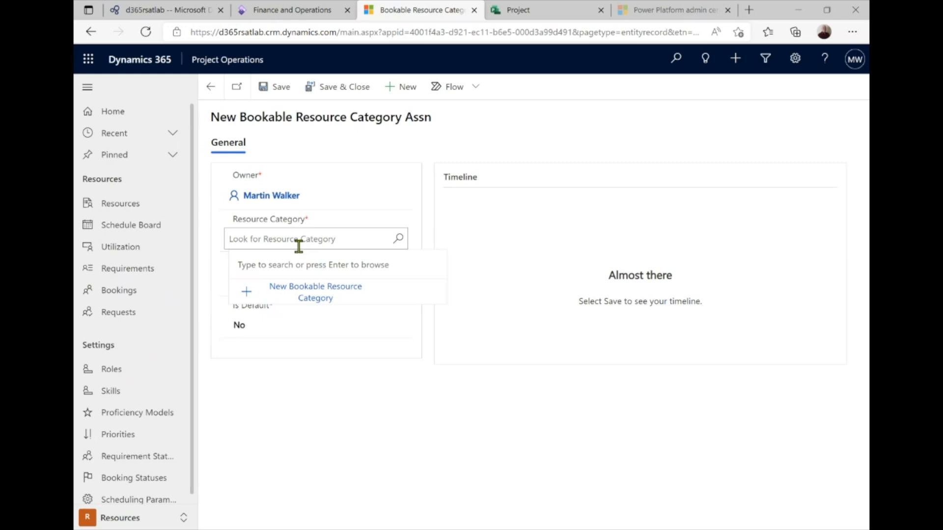
pyautogui.press('Return')
pyautogui.click(301, 328)
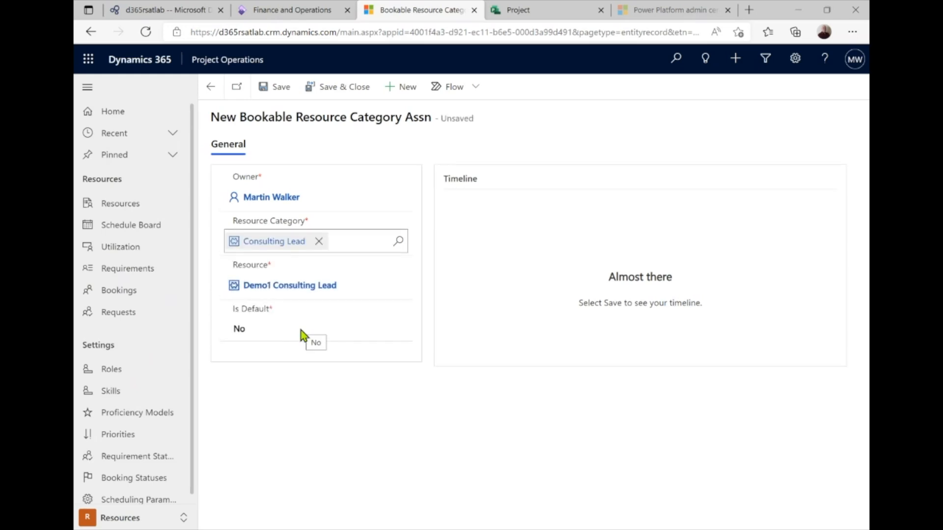
pyautogui.click(326, 97)
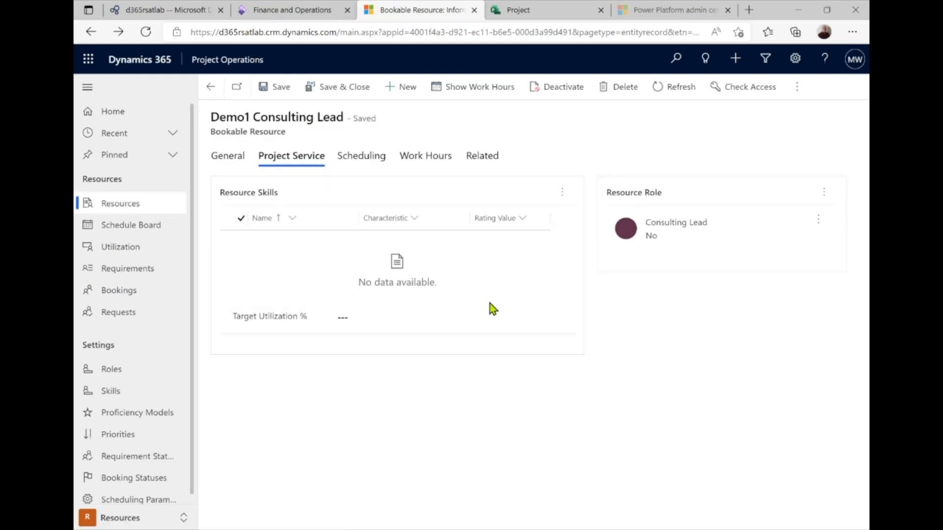
pyautogui.click(336, 92)
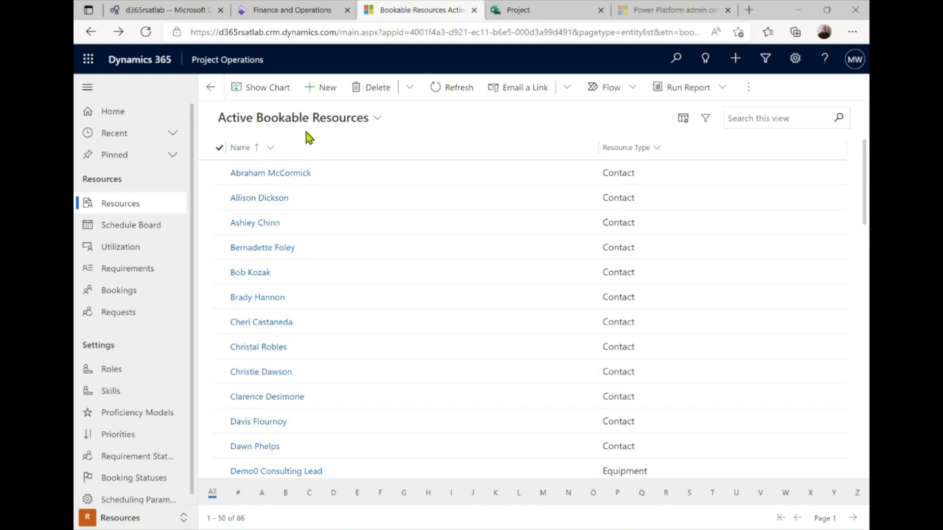
# Filter the bookable resources list with 'de' and open Demo1 Consulting Lead
pyautogui.click(736, 120)
pyautogui.write('demo')
pyautogui.press('Return')
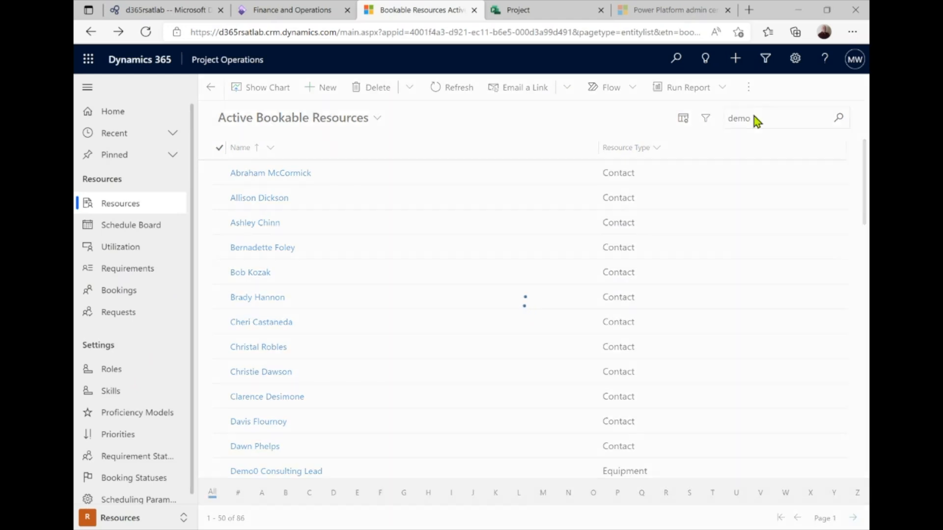
pyautogui.click(293, 199)
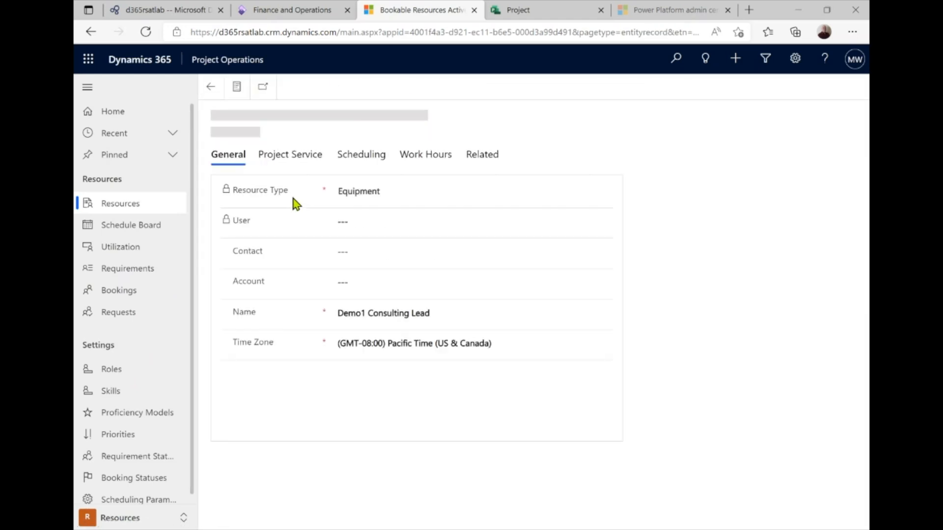
# Set the resource's Scheduling company to USPM, then save and close
pyautogui.click(348, 162)
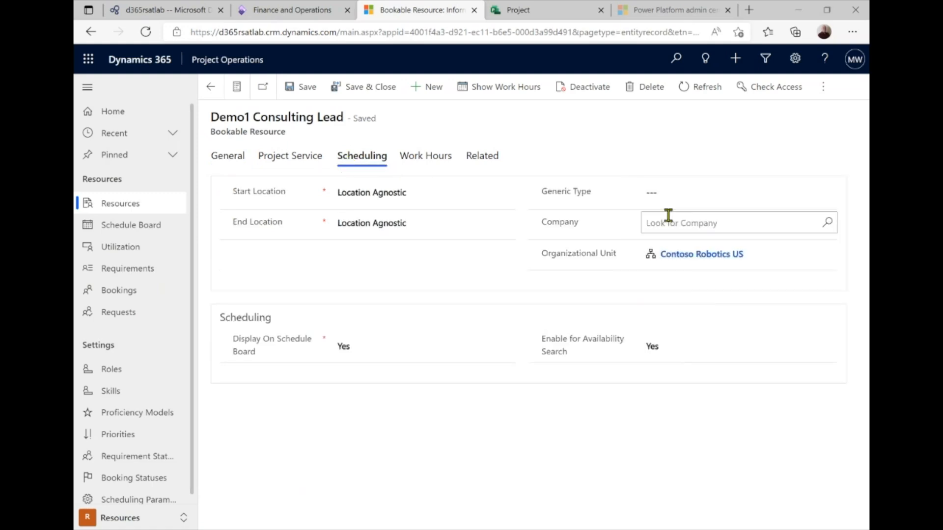
pyautogui.click(671, 224)
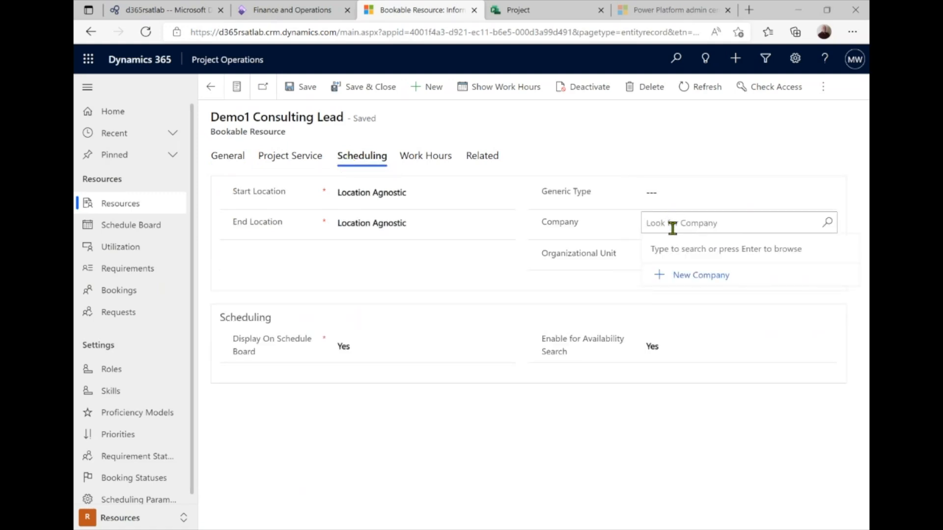
pyautogui.press('Return')
pyautogui.scroll(-1, 713, 361)
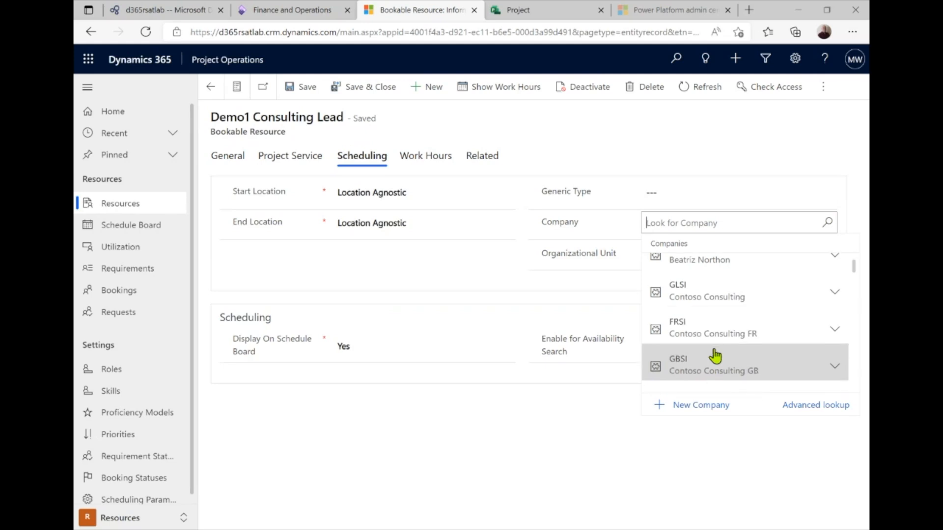
pyautogui.scroll(-3, 715, 357)
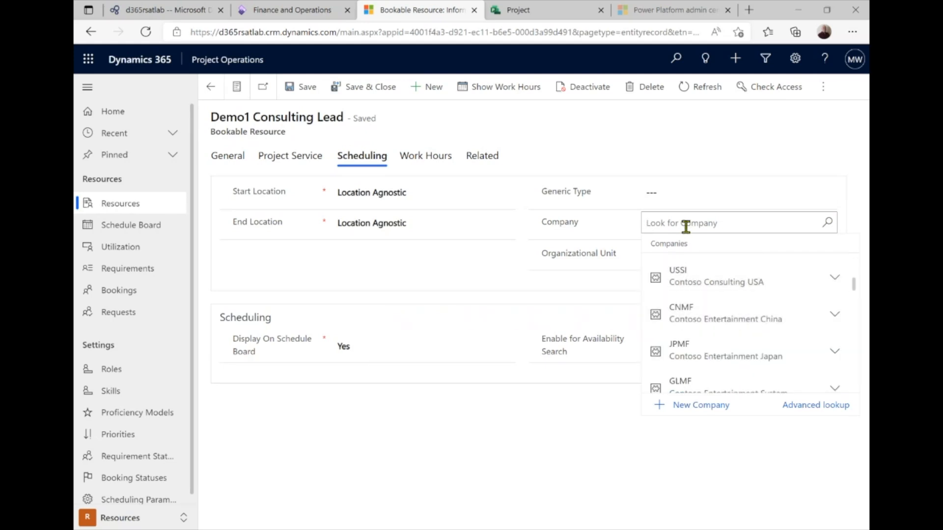
pyautogui.write('usp')
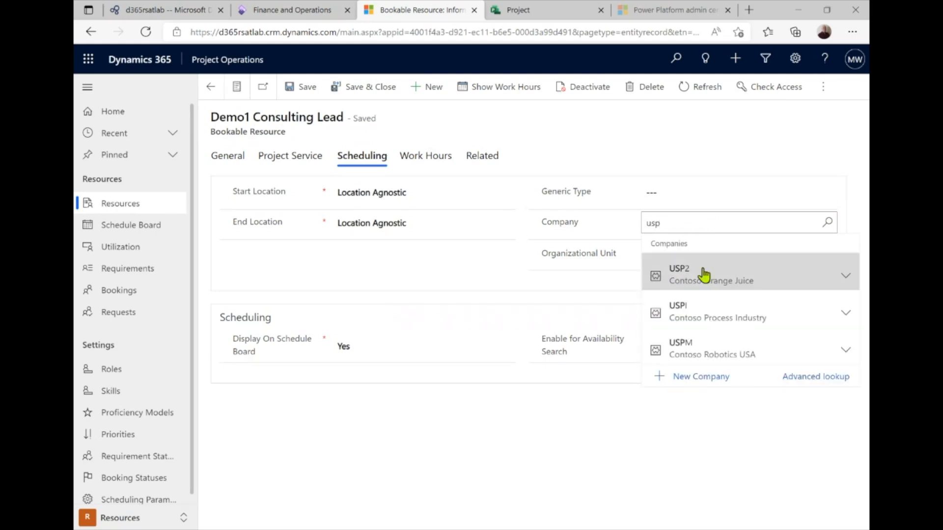
pyautogui.click(710, 348)
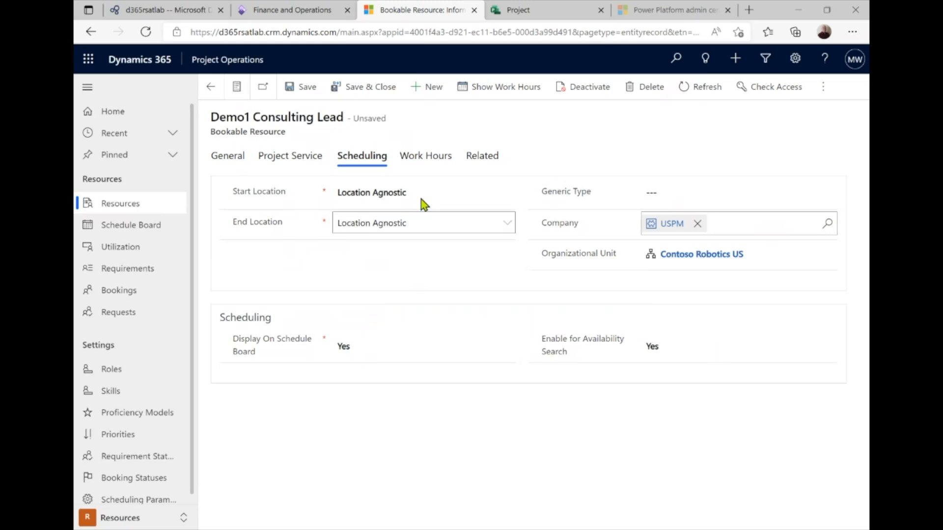
pyautogui.click(301, 91)
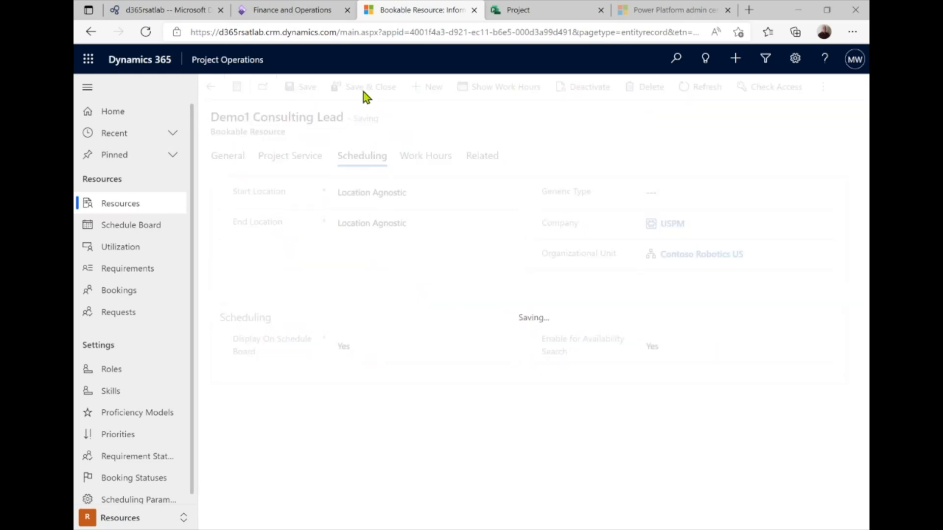
pyautogui.click(364, 92)
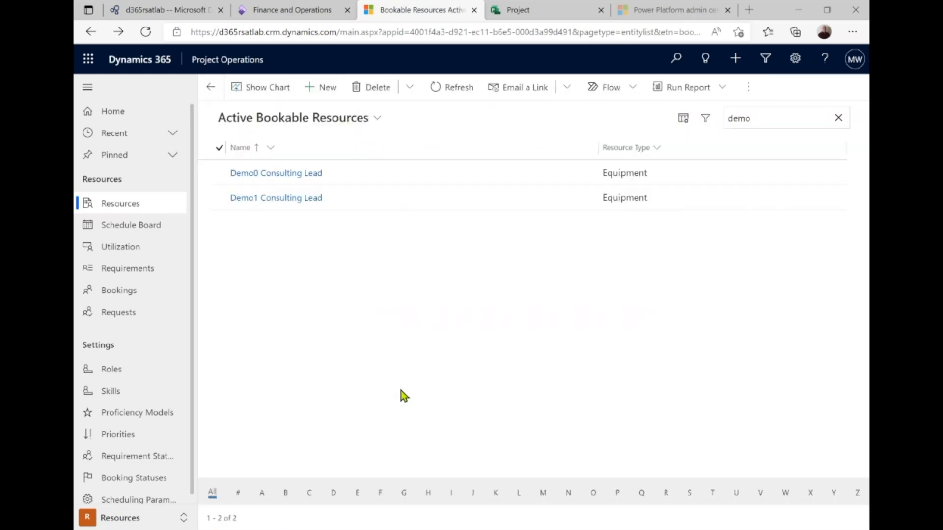
# Apply the Default Work Template to Demo1 Consulting Lead's work hours, then reopen its record
pyautogui.click(225, 203)
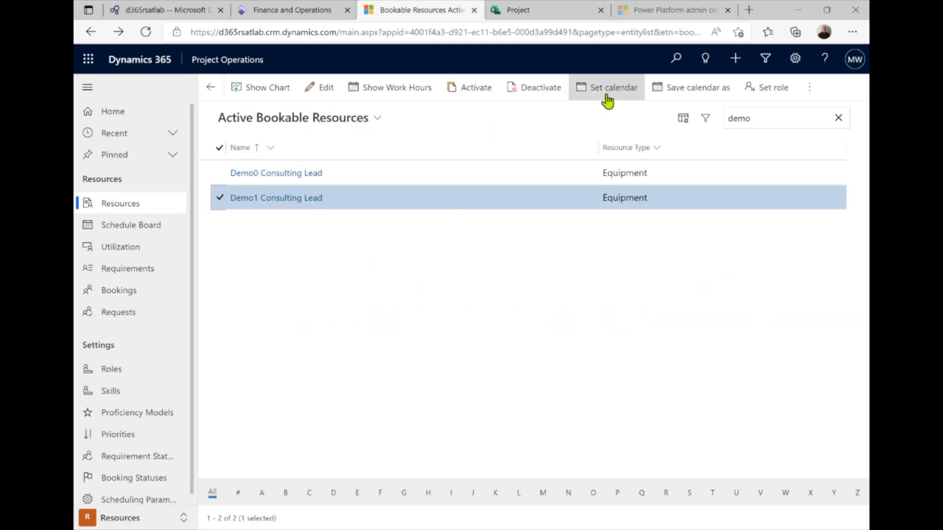
pyautogui.click(606, 94)
pyautogui.click(462, 246)
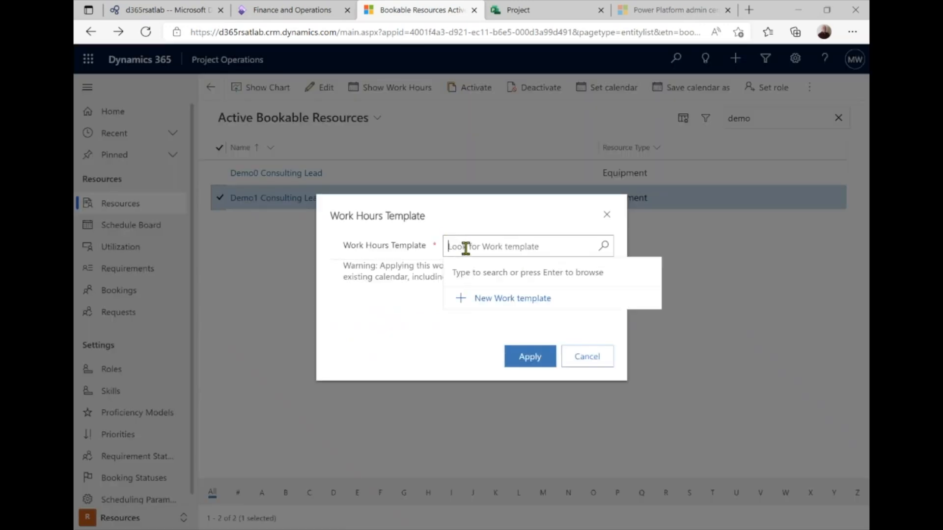
pyautogui.click(500, 304)
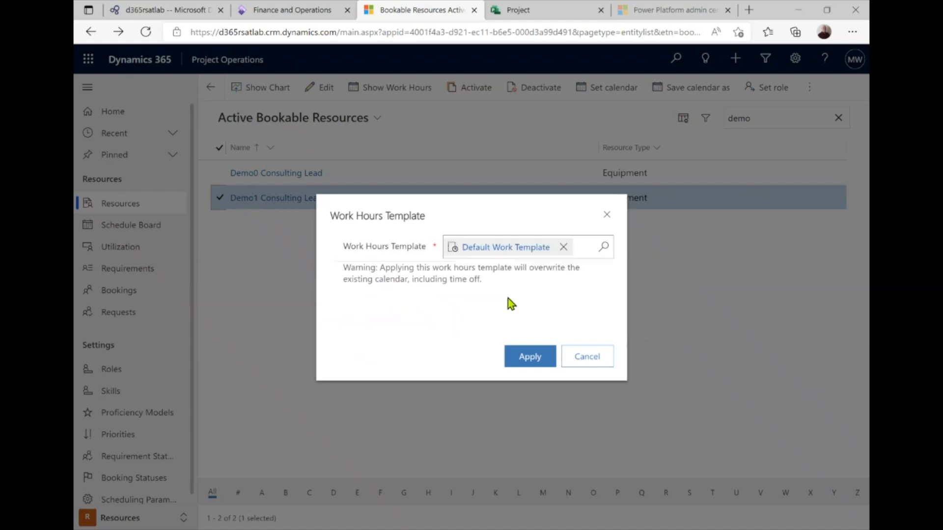
pyautogui.click(518, 350)
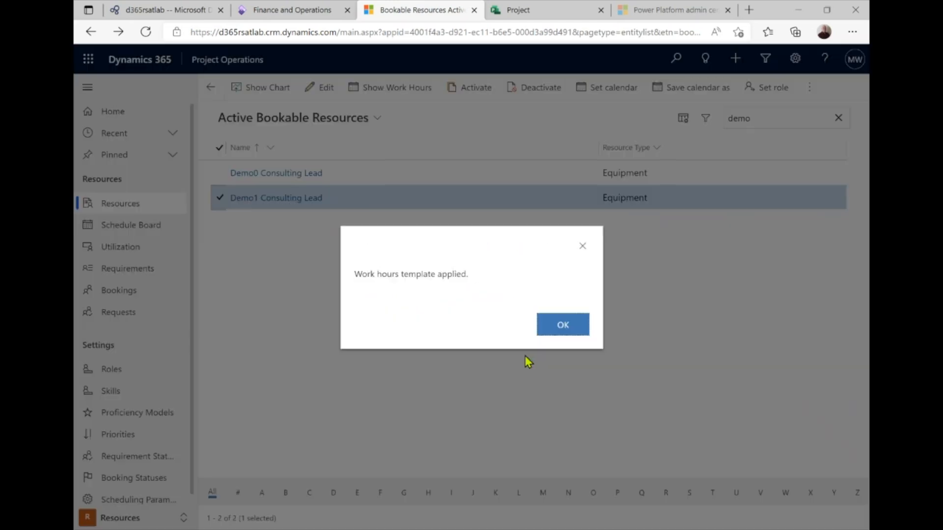
pyautogui.click(543, 330)
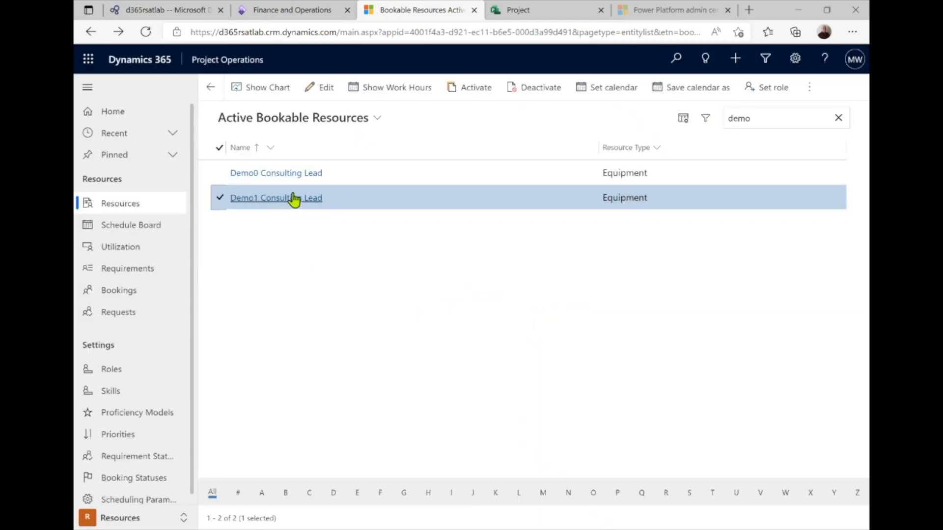
pyautogui.click(293, 199)
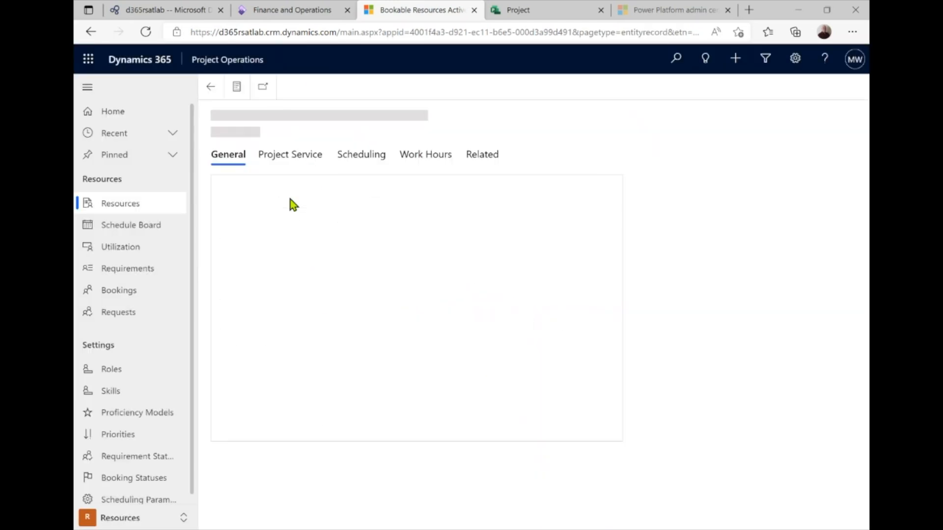
# Review Demo1 Consulting Lead's work-hours calendar, including March 16, and its detail tabs, then return to the list
pyautogui.click(432, 163)
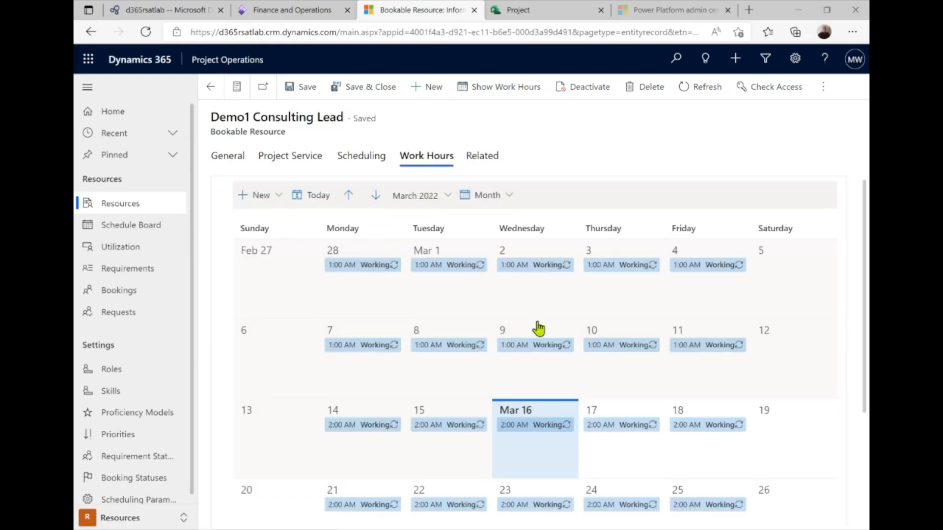
pyautogui.click(525, 428)
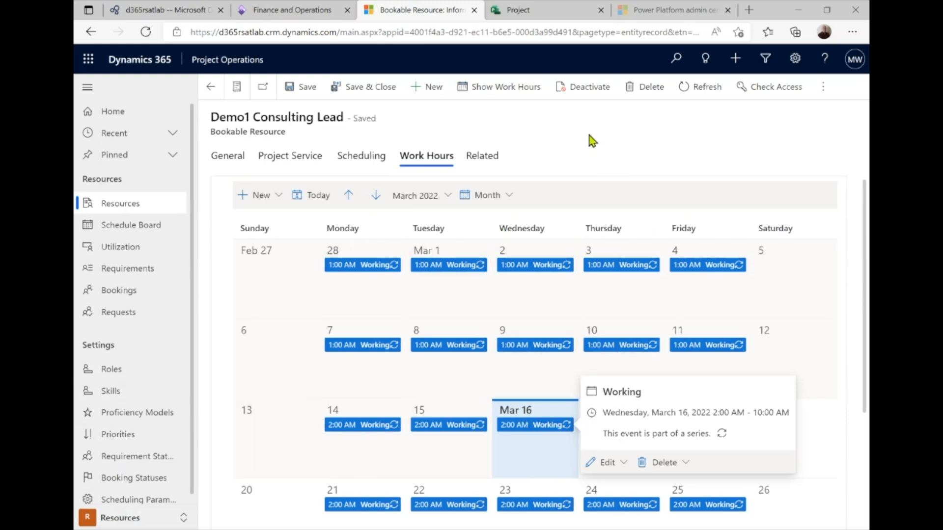
pyautogui.click(234, 156)
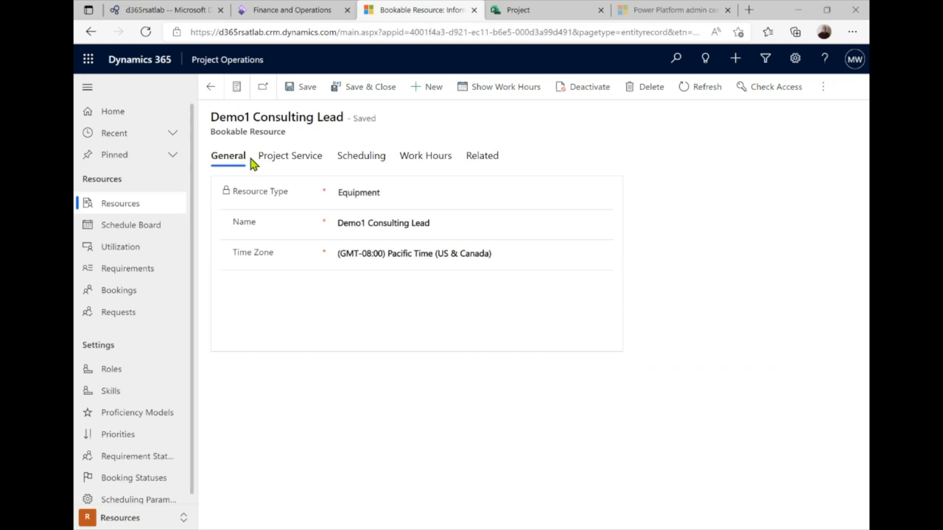
pyautogui.click(291, 166)
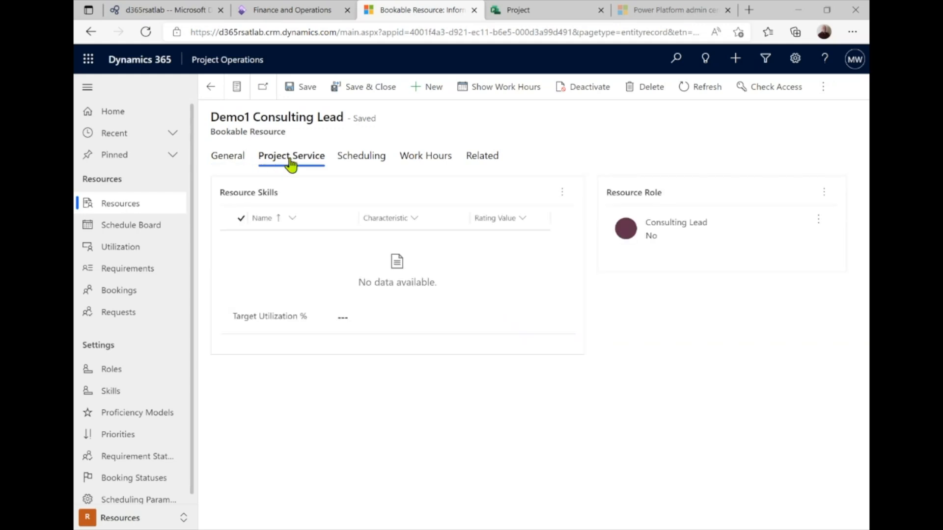
pyautogui.click(224, 162)
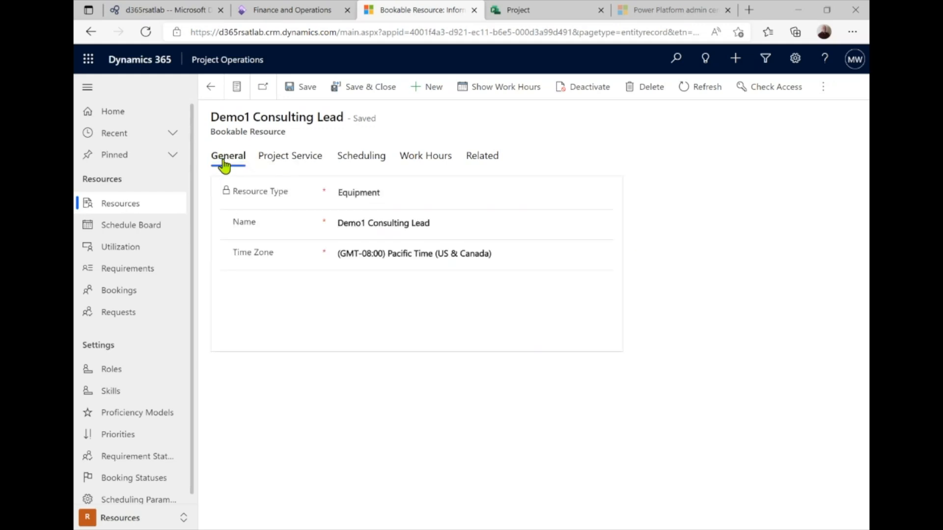
pyautogui.click(366, 160)
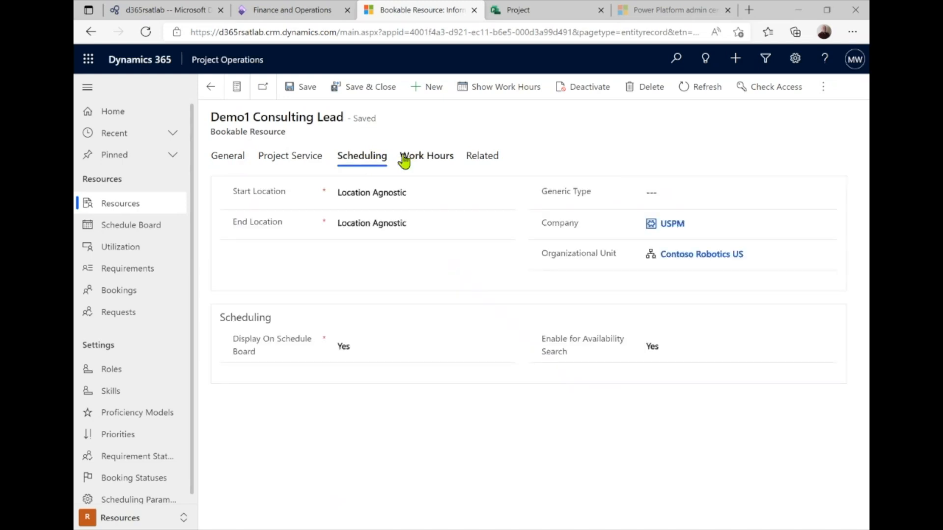
pyautogui.click(421, 162)
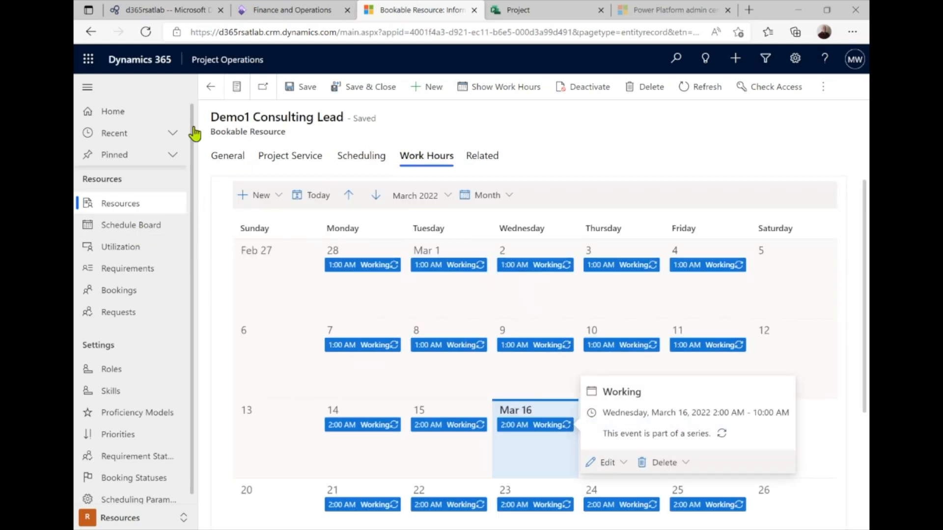
pyautogui.click(208, 88)
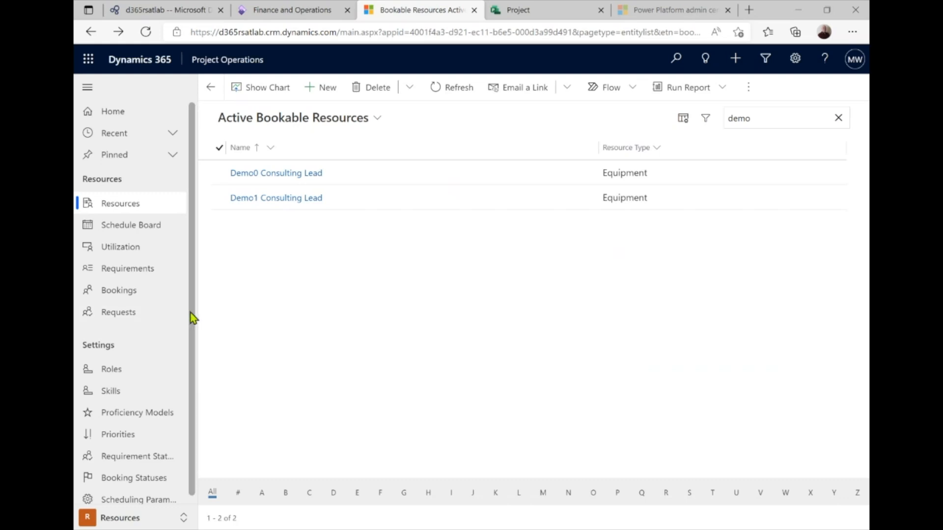
pyautogui.scroll(-1, 195, 316)
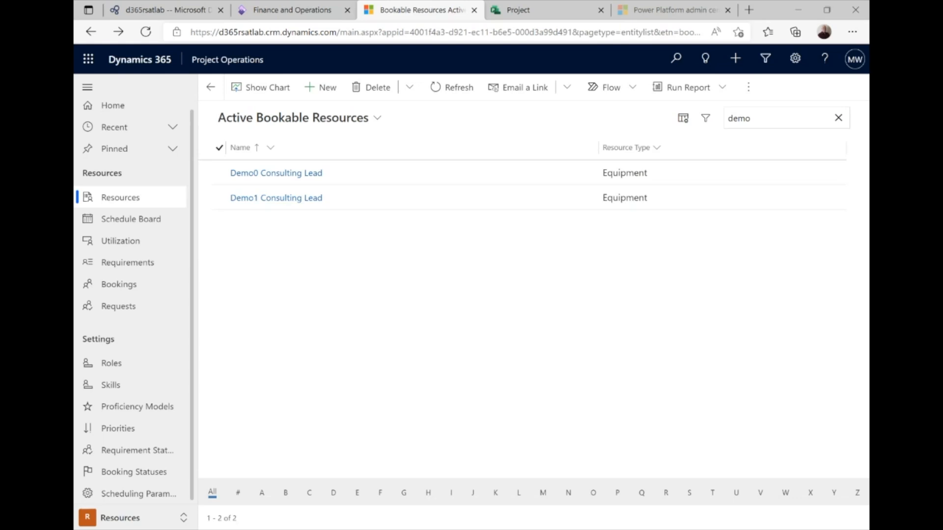
# Open the Demo1Project Consulting Lead request from the Resource Requests list
pyautogui.click(141, 314)
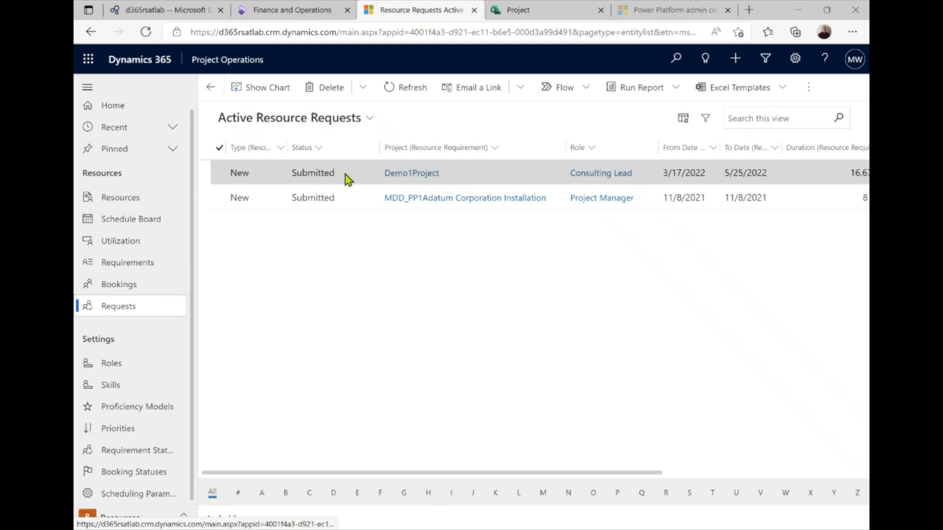
pyautogui.doubleClick(327, 174)
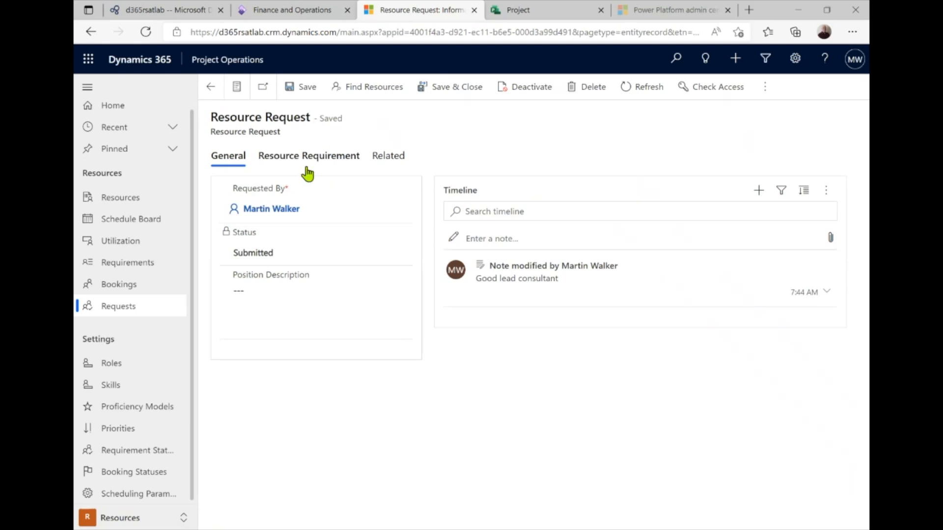
# Book Demo1 Consulting Lead for all 400 hours with Proposed status via Find Resources
pyautogui.click(347, 90)
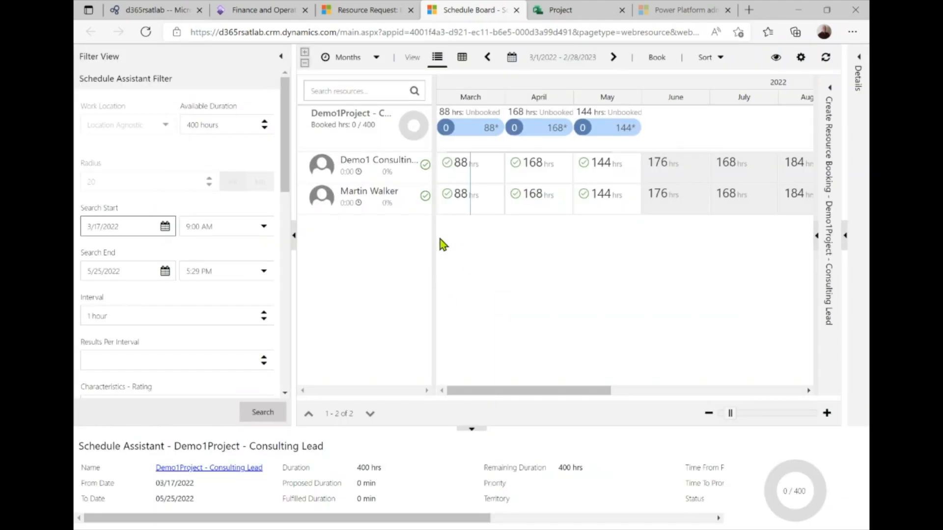
pyautogui.click(368, 180)
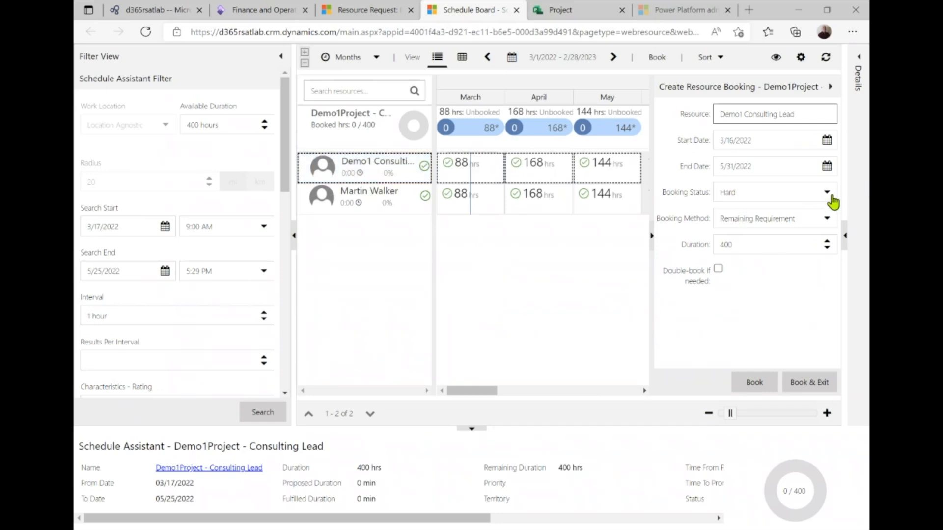
pyautogui.click(833, 201)
pyautogui.click(743, 232)
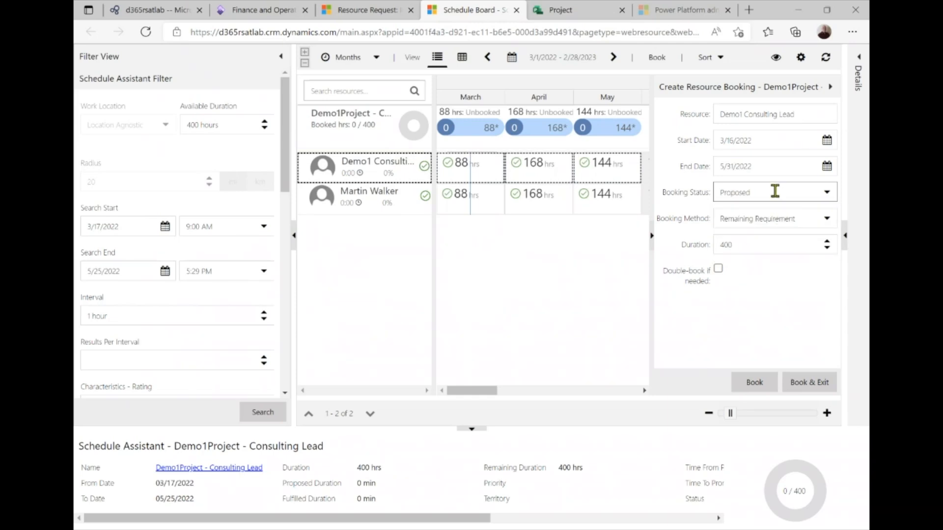
pyautogui.click(808, 386)
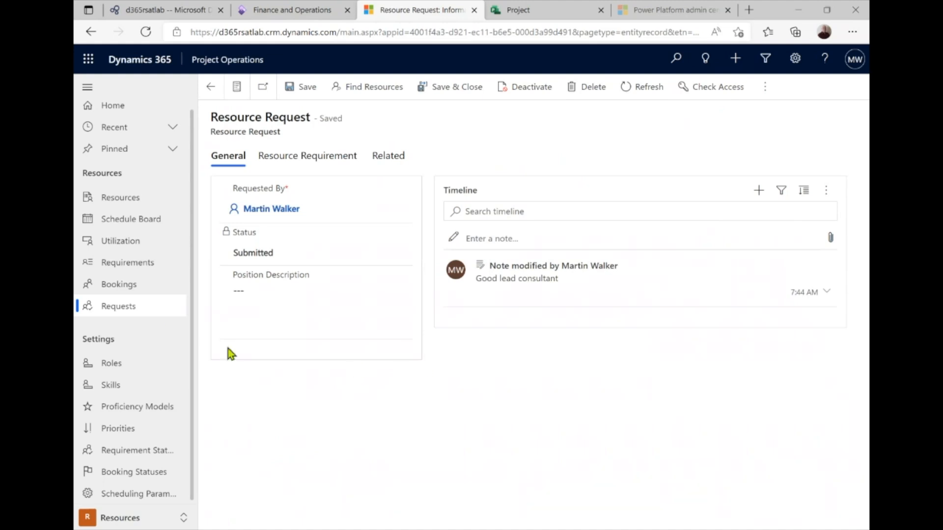
# Mark the Demo1Project Consulting Lead request Needs Review, then go to the Resource Requirements list
pyautogui.click(120, 307)
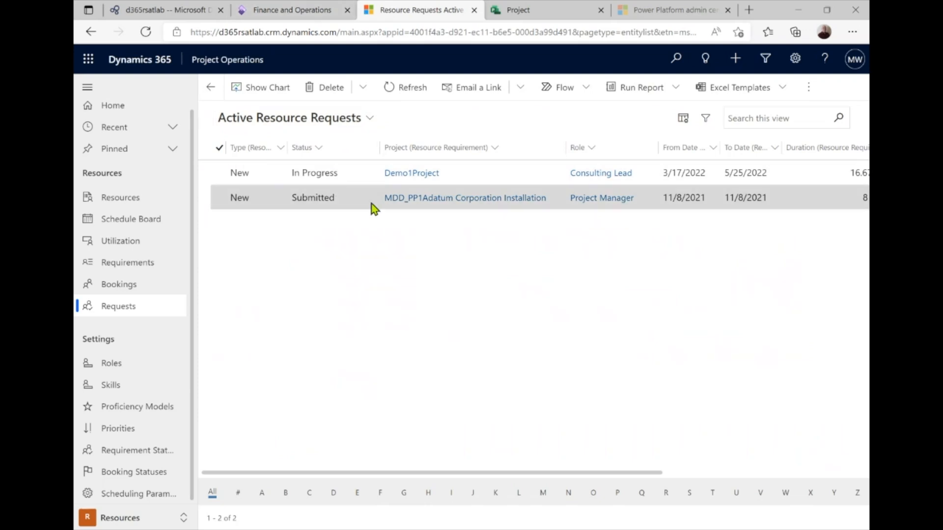
pyautogui.click(255, 177)
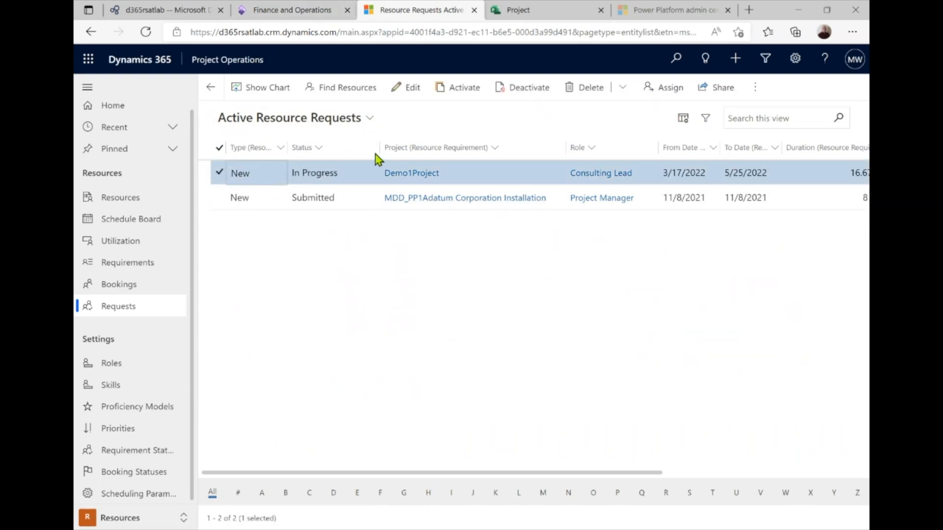
pyautogui.doubleClick(305, 173)
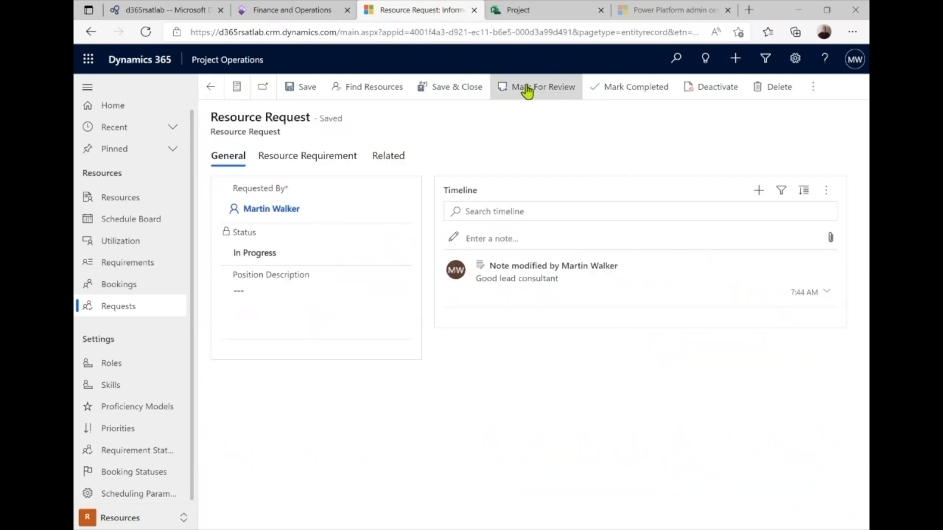
pyautogui.click(527, 89)
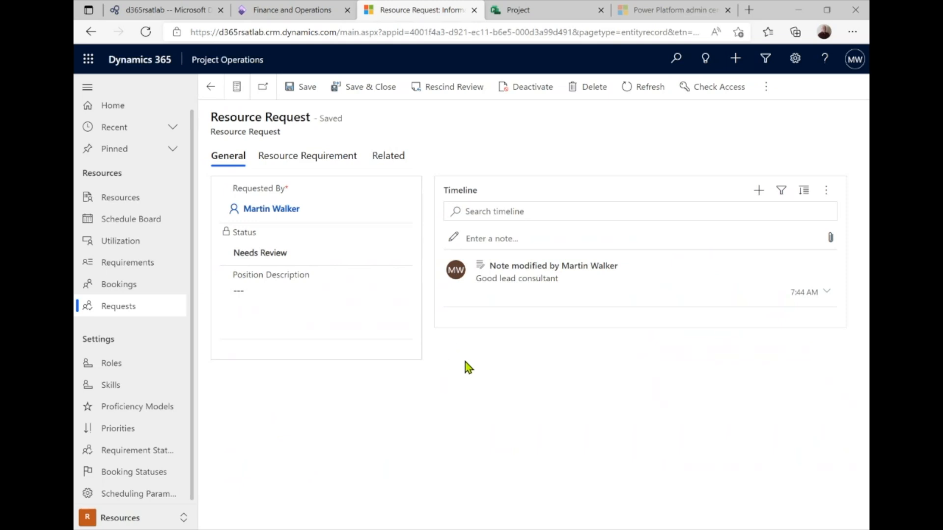
pyautogui.click(135, 275)
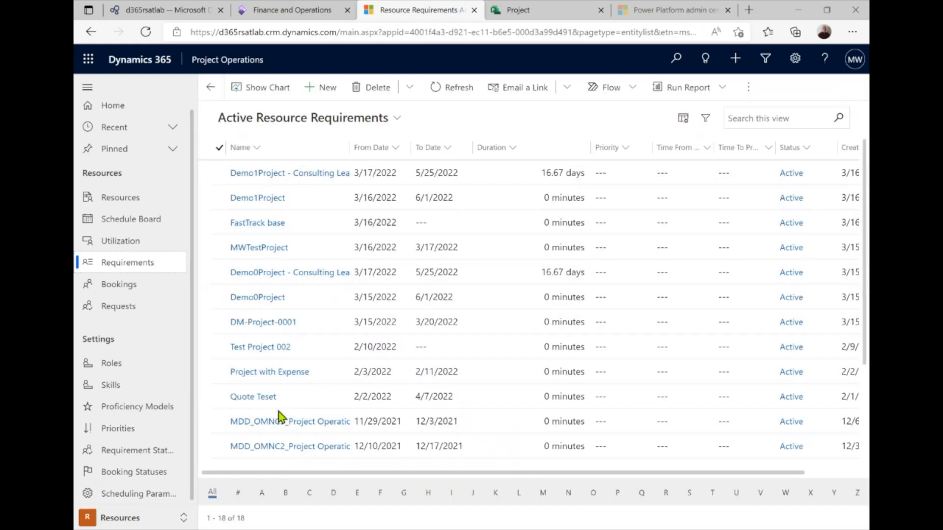
# Open the Demo1Project - Consulting Lead requirement and select its proposed resource, Demo1 Consulting Lead
pyautogui.click(259, 176)
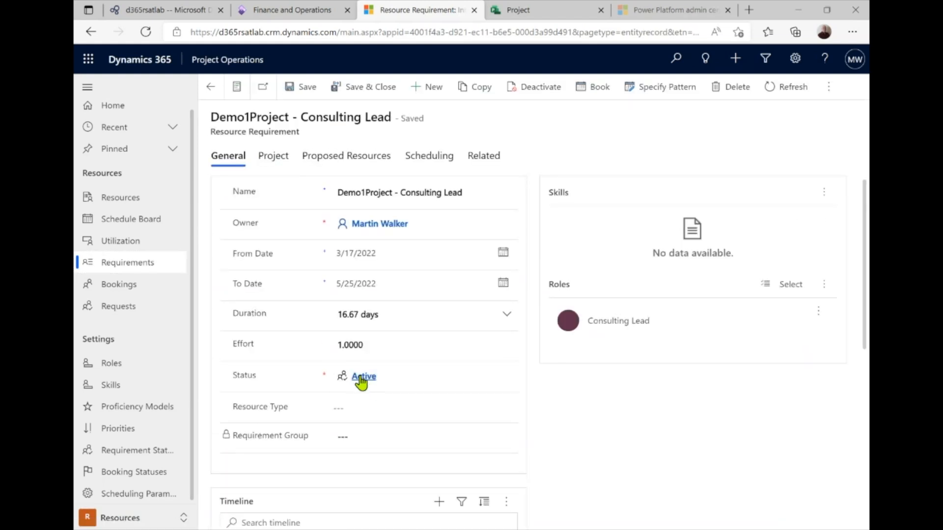
pyautogui.click(360, 157)
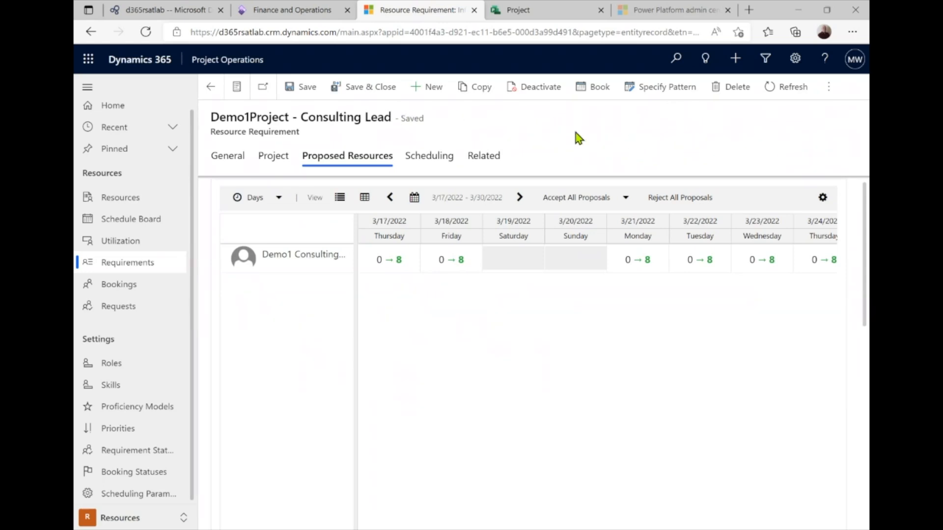
pyautogui.click(275, 259)
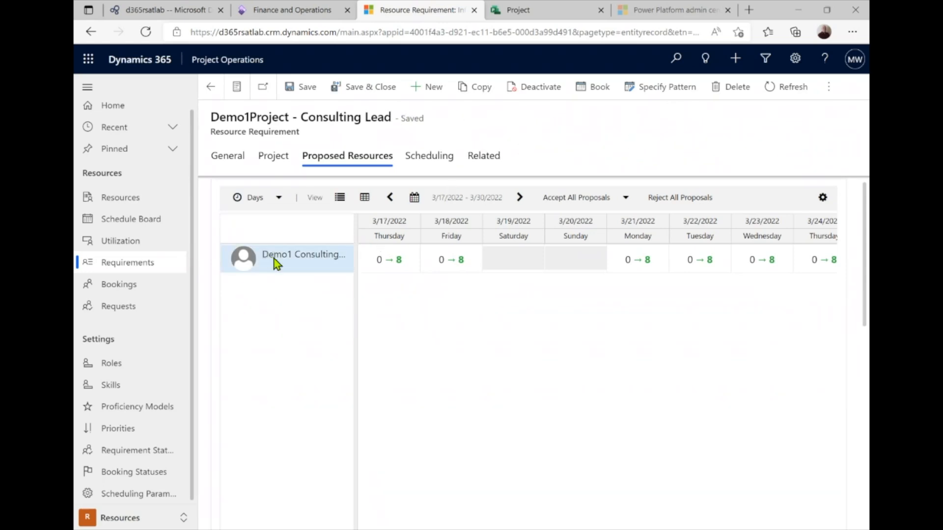
# Accept the proposal as a booking with the comment 'Perfect!', then view the requirement's General details
pyautogui.click(597, 201)
pyautogui.click(588, 221)
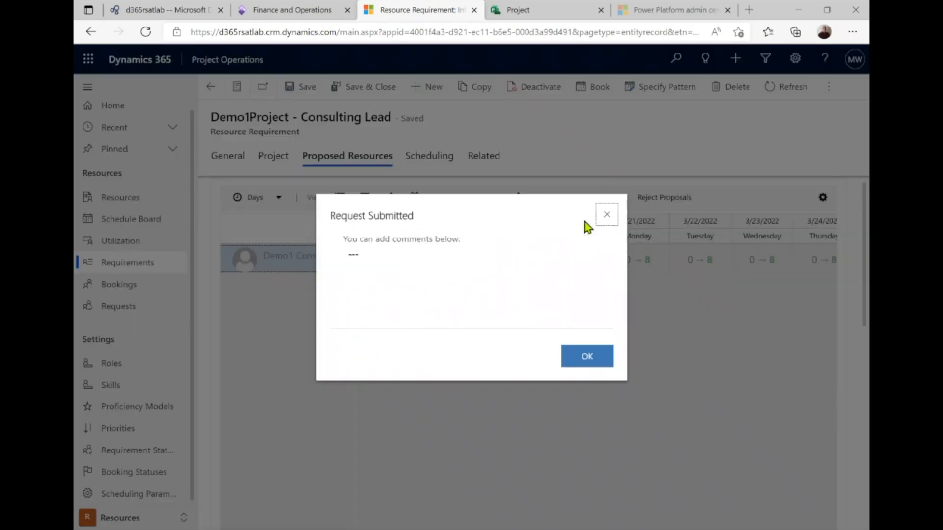
pyautogui.click(449, 266)
pyautogui.write('Per')
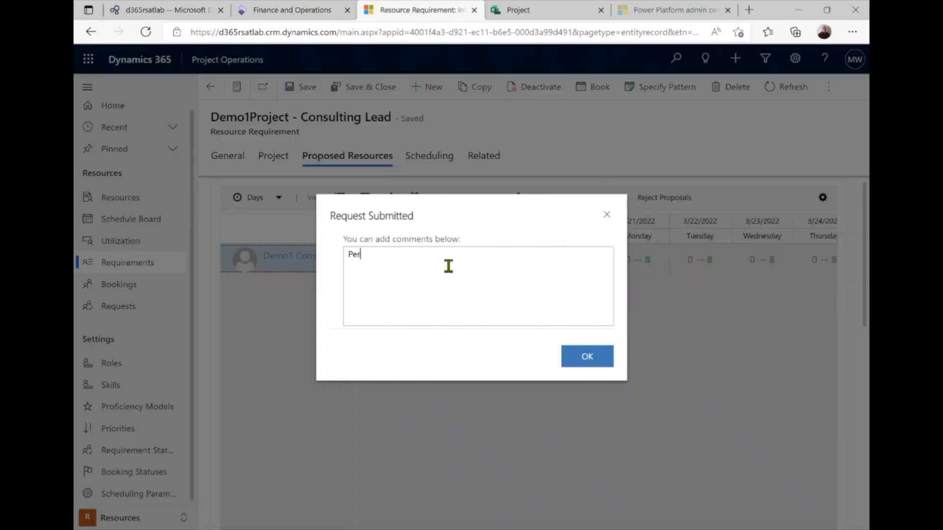
pyautogui.write('fect!')
pyautogui.click(588, 358)
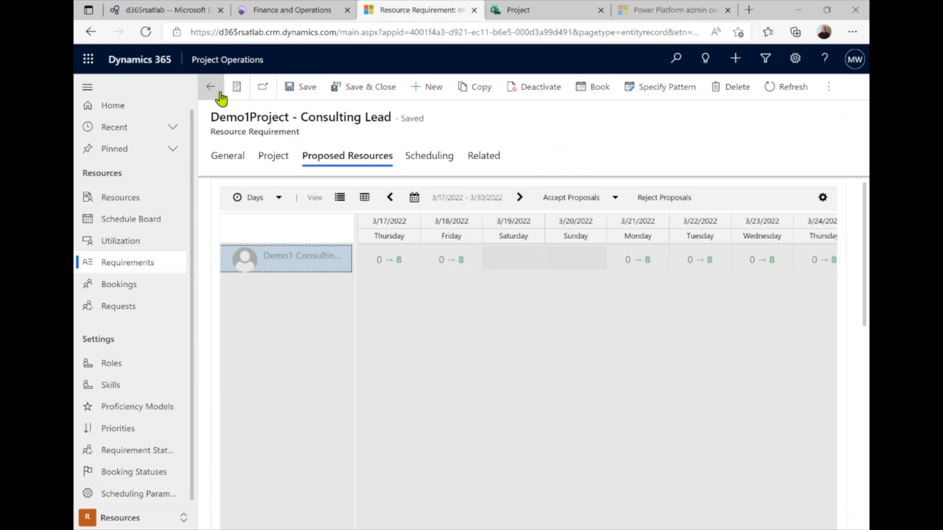
pyautogui.click(239, 163)
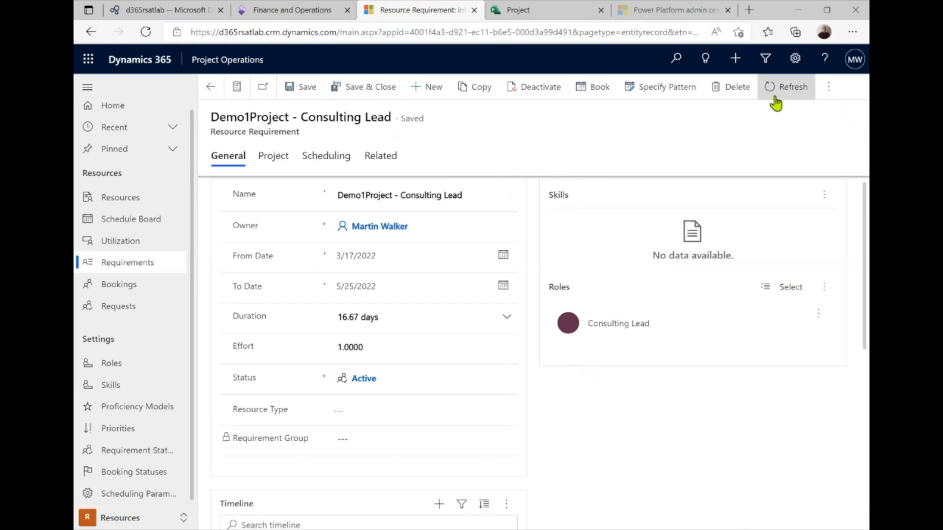
# Refresh the Consulting Lead requirement, then save and close it
pyautogui.click(806, 92)
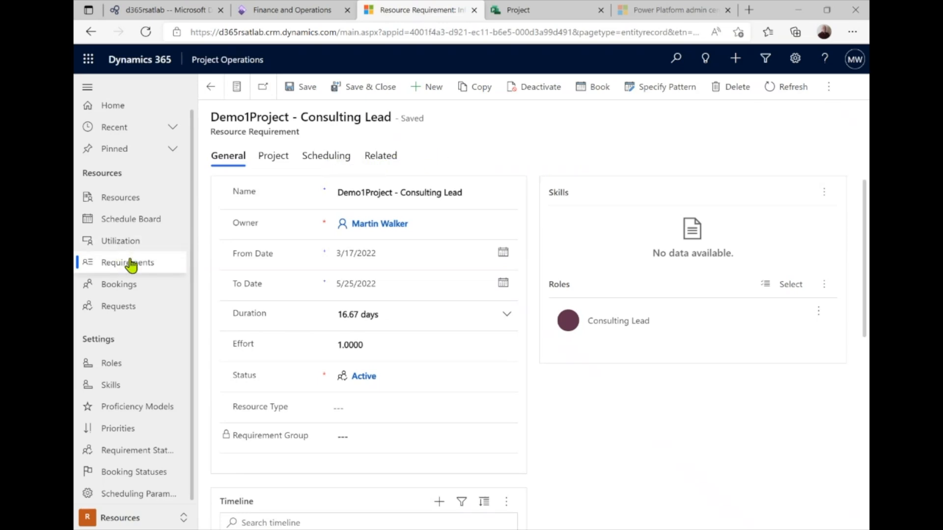
pyautogui.click(830, 89)
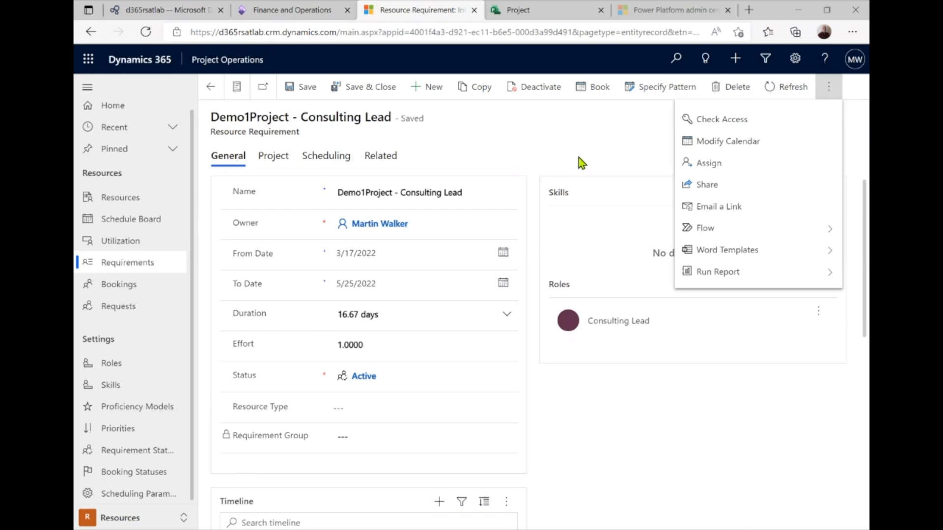
pyautogui.click(579, 157)
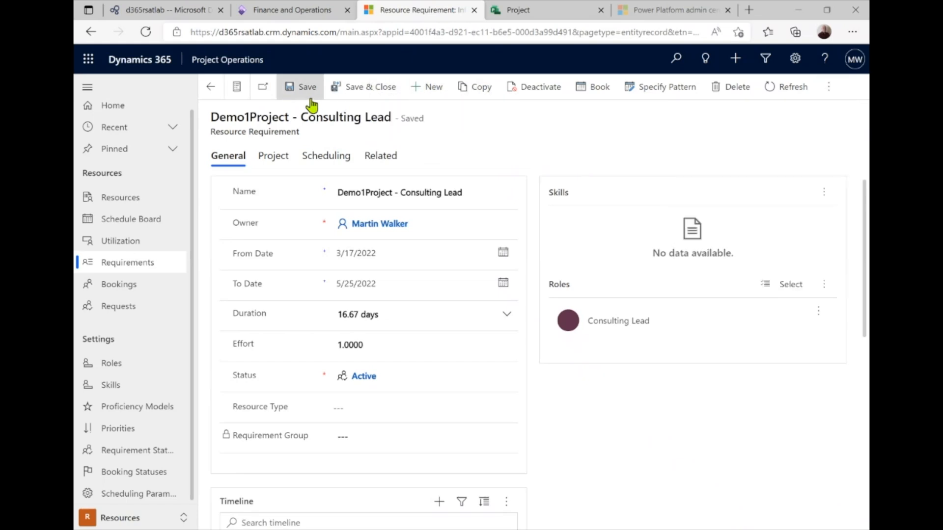
pyautogui.click(356, 93)
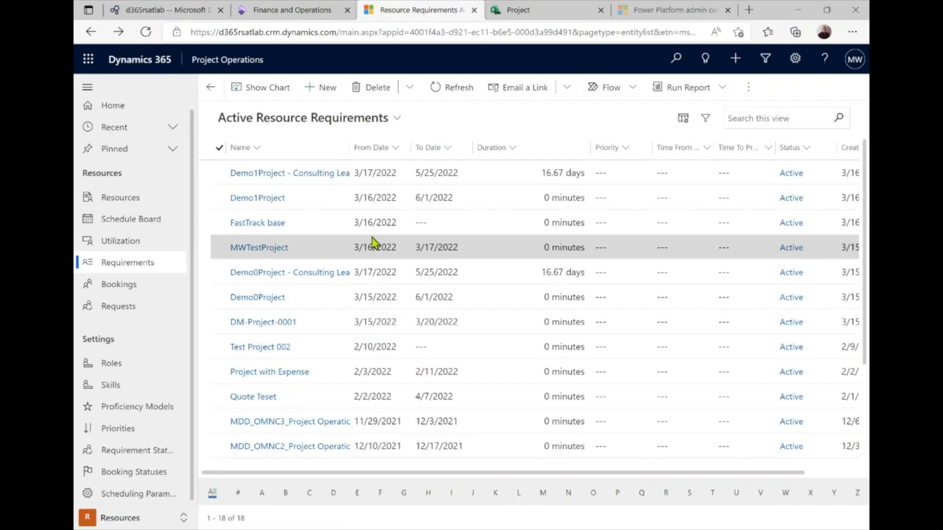
# Reopen and leave the requirement, then switch to the Projects area's Practice Management Dashboard
pyautogui.click(231, 175)
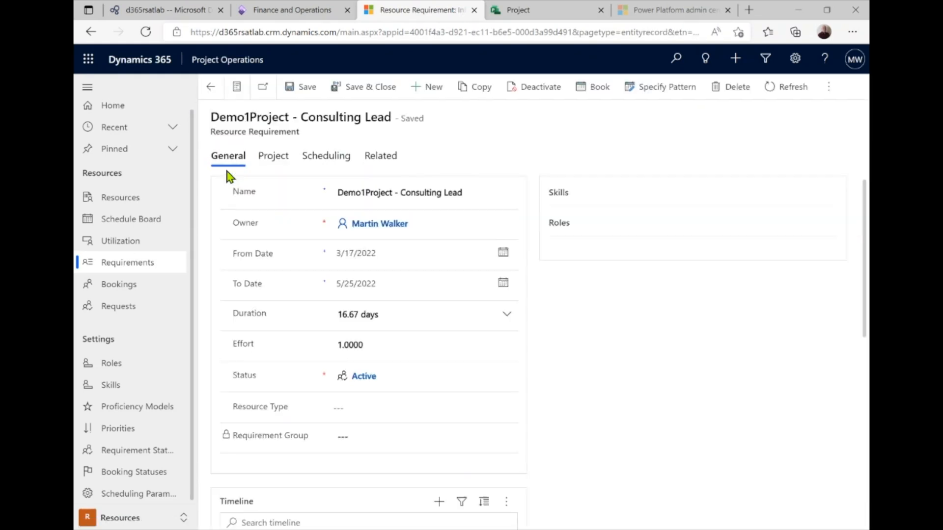
pyautogui.click(211, 89)
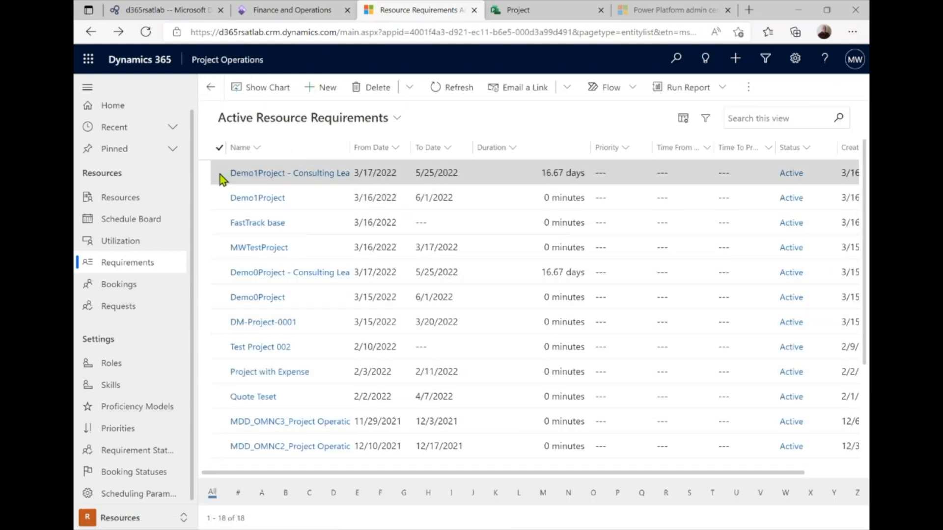
pyautogui.click(221, 177)
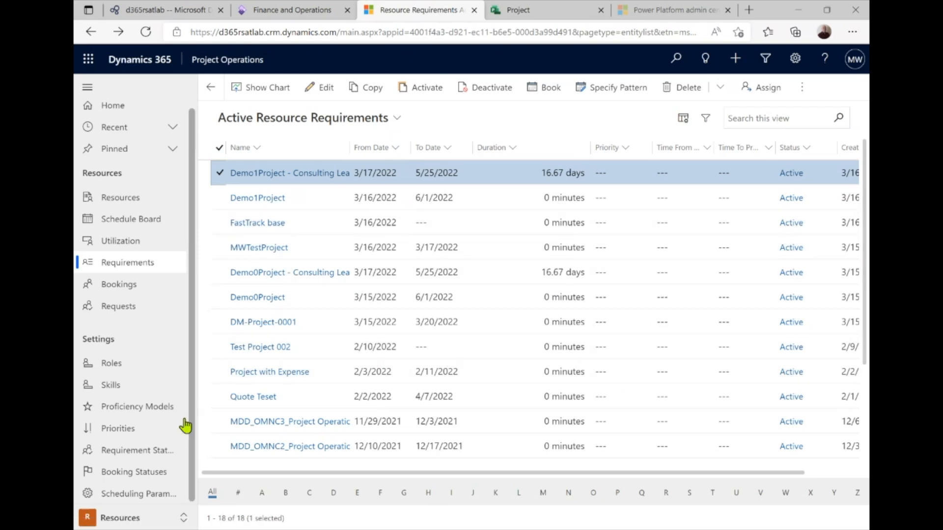
pyautogui.click(182, 518)
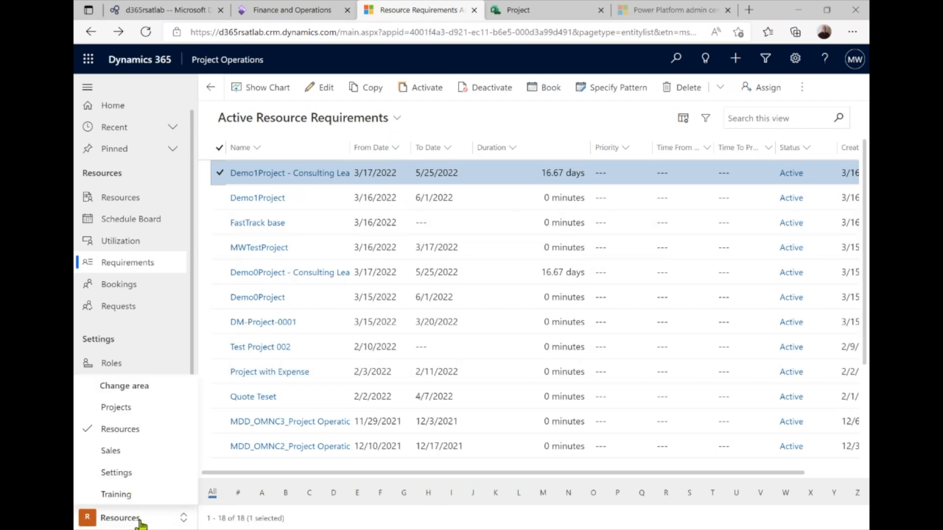
pyautogui.click(160, 415)
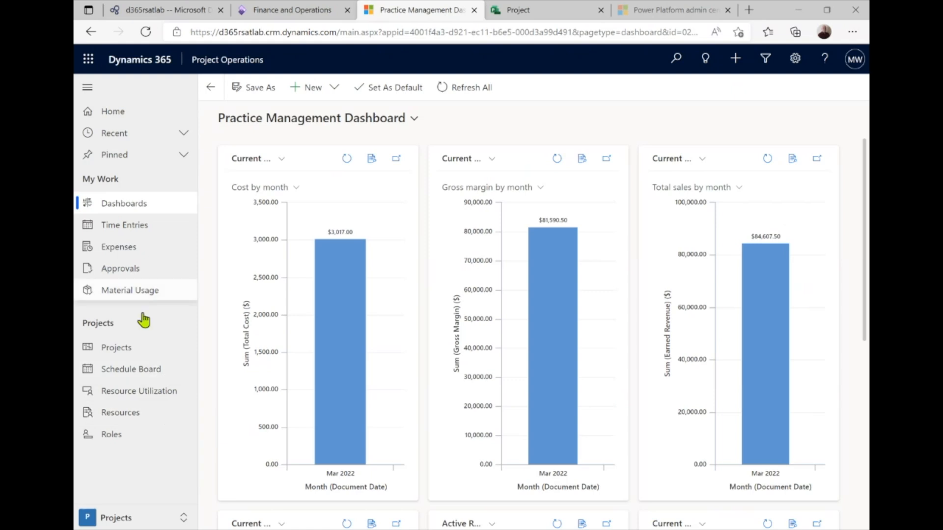
# Check Demo1Project's team for Demo1 Consulting Lead's 400 booked hours, then view assignments and reconciliation
pyautogui.click(128, 347)
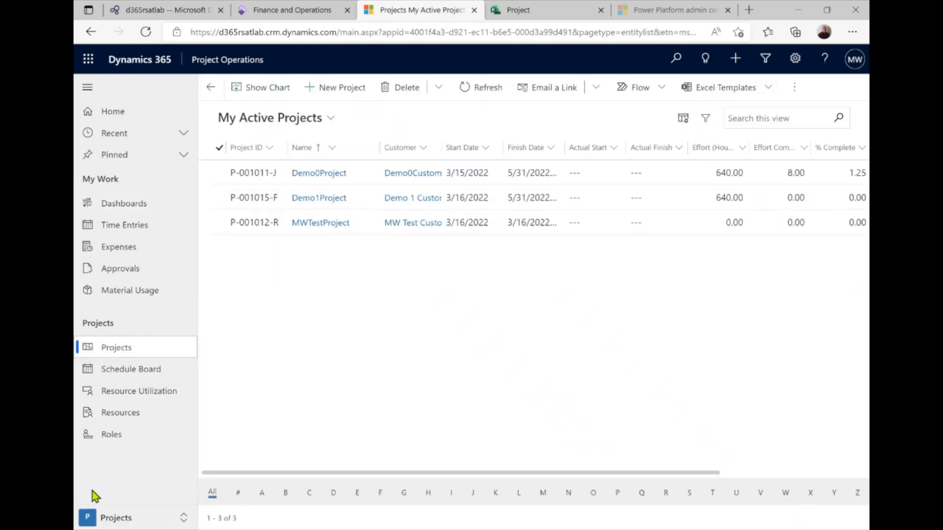
pyautogui.click(317, 198)
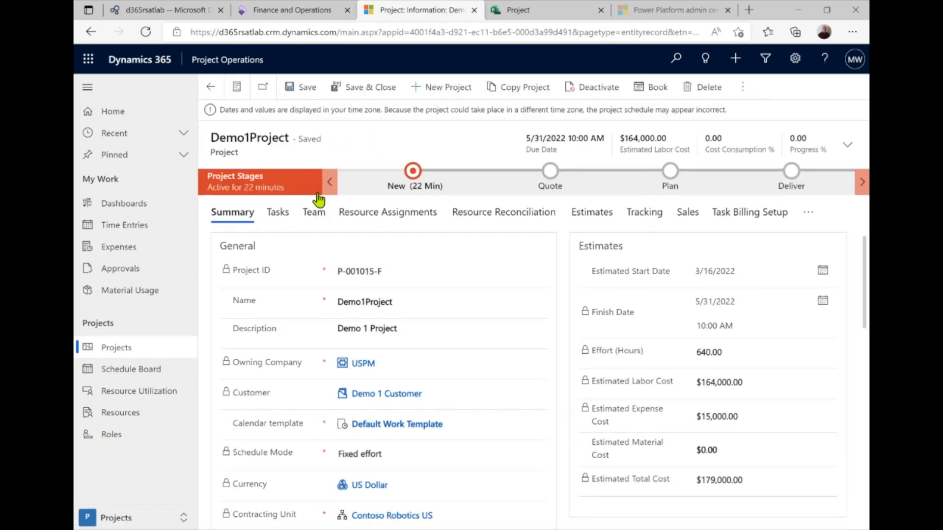
pyautogui.click(313, 216)
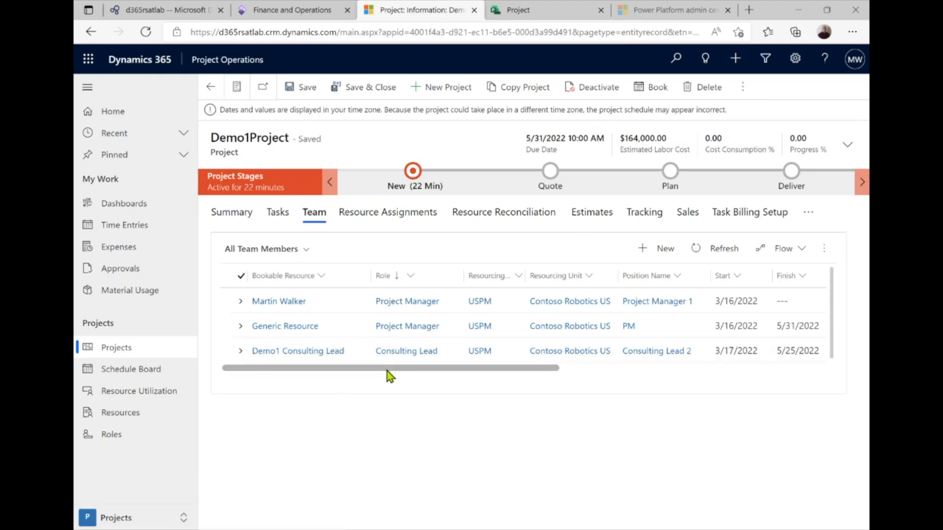
pyautogui.moveTo(386, 371); pyautogui.dragTo(581, 374)
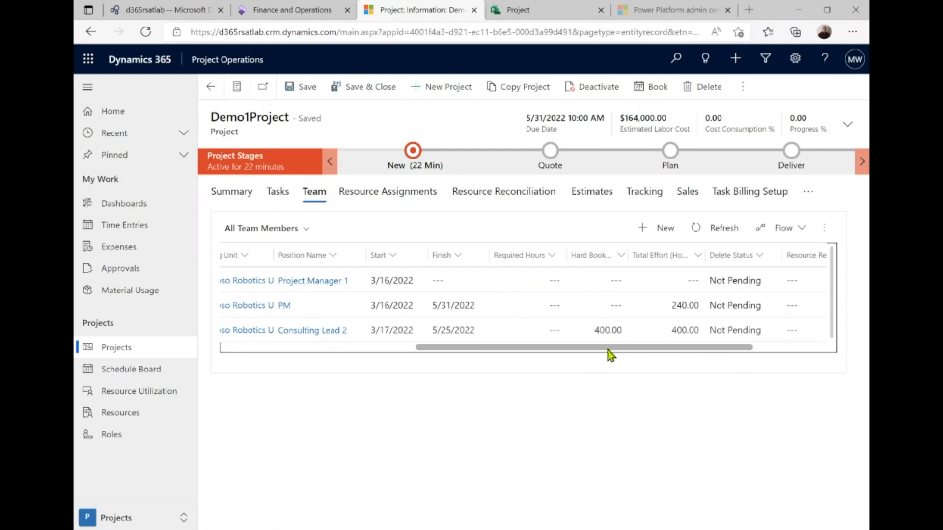
pyautogui.moveTo(608, 350); pyautogui.dragTo(568, 349)
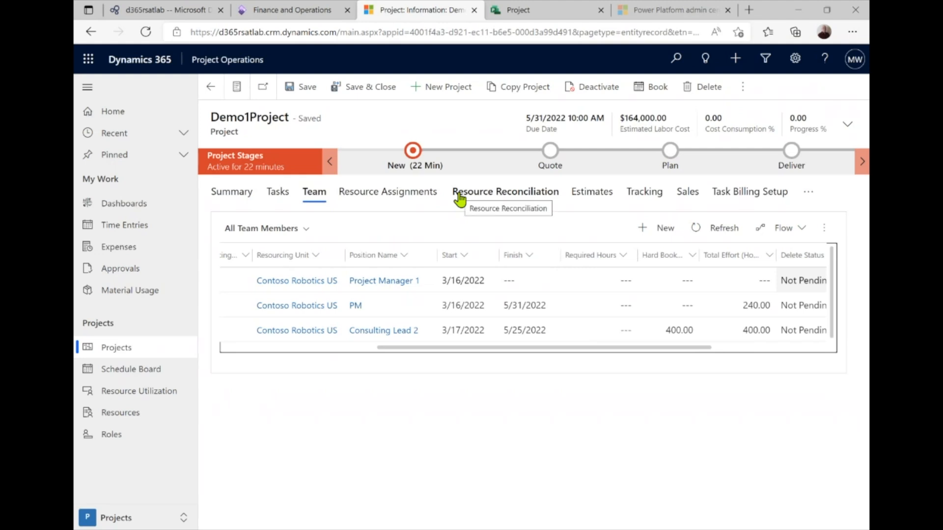
pyautogui.click(389, 195)
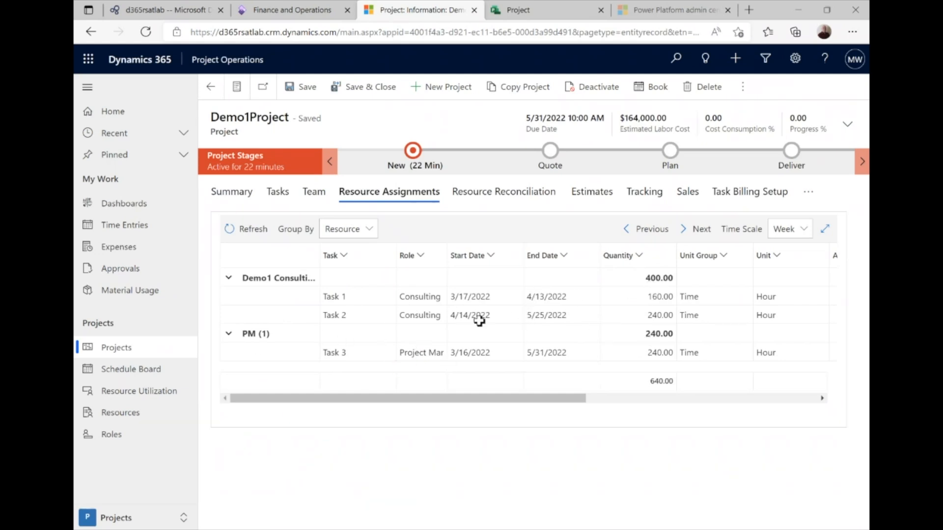
pyautogui.click(510, 194)
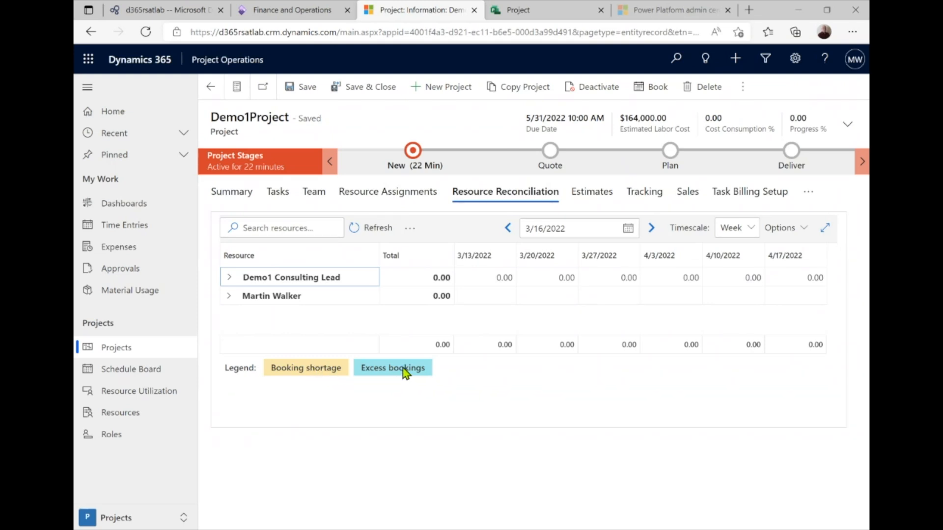
# Sign in to the Project service with the first listed account after opening the Tasks tab
pyautogui.click(284, 193)
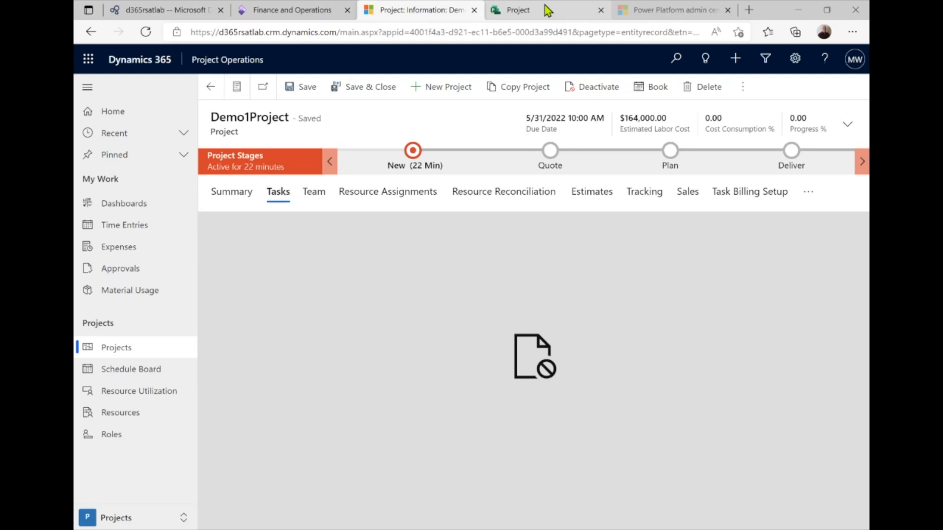
pyautogui.click(546, 9)
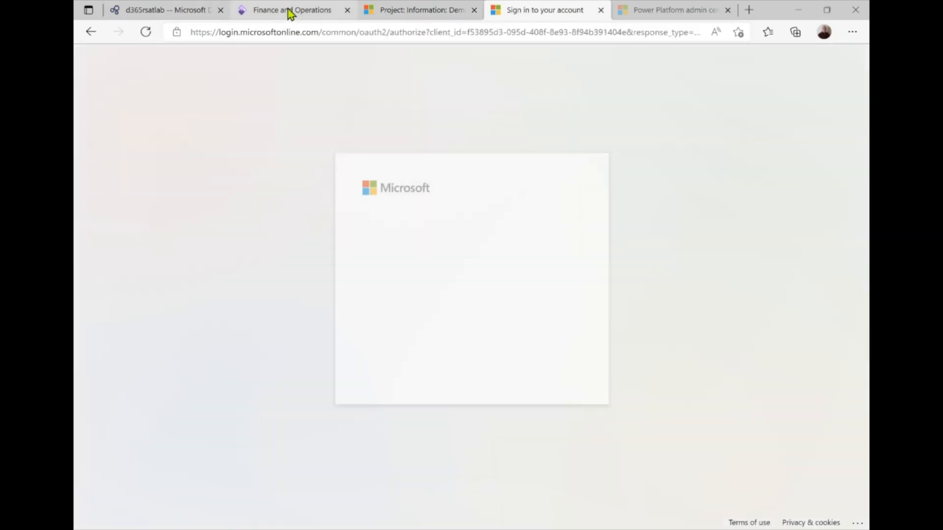
pyautogui.click(455, 267)
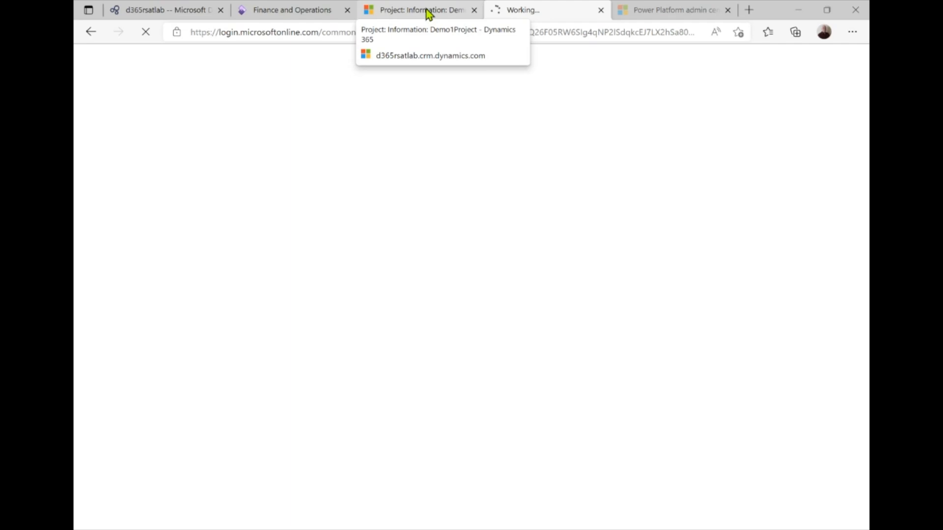
pyautogui.click(426, 11)
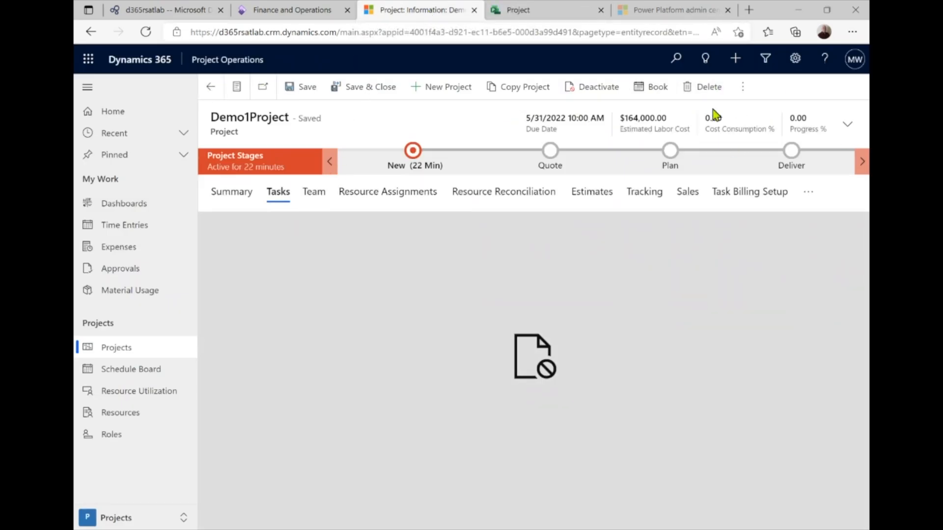
# Back on Demo1Project, collapse the navigation pane, refresh the record and reopen Tasks
pyautogui.click(243, 197)
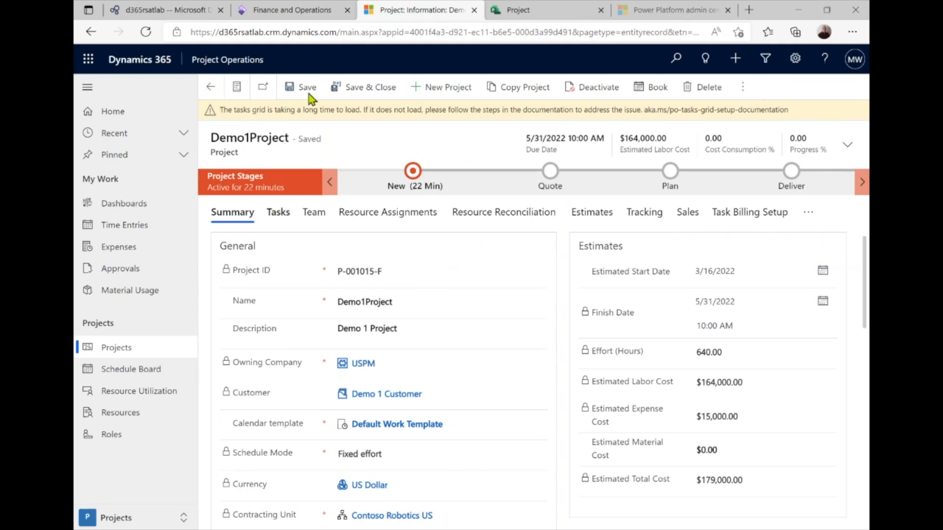
pyautogui.click(89, 88)
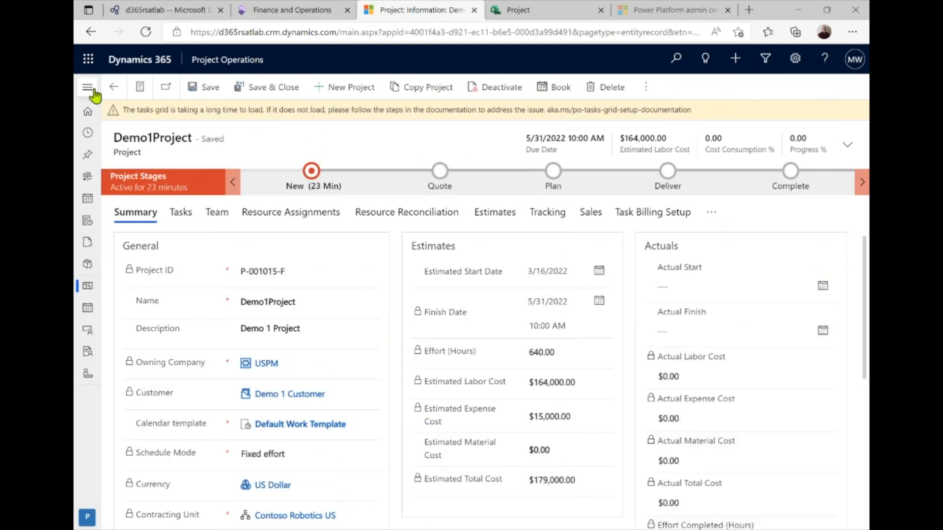
pyautogui.click(766, 87)
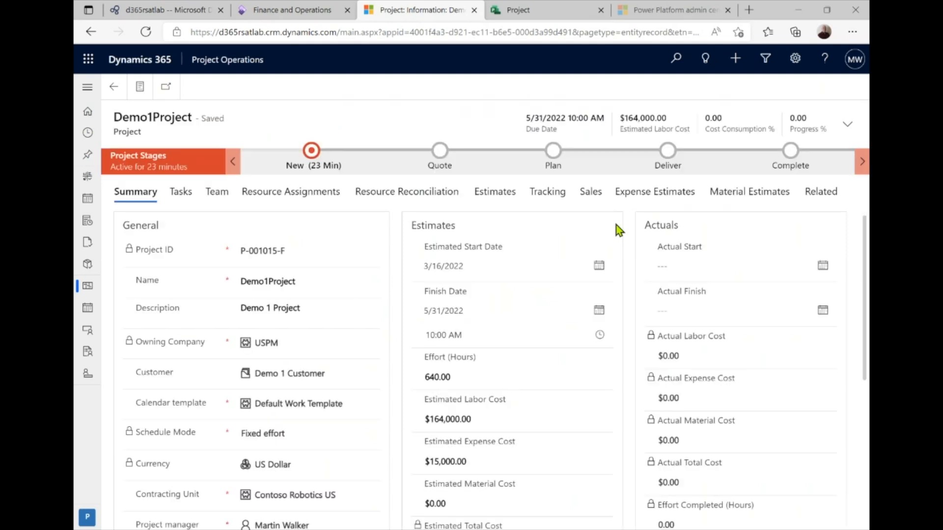
pyautogui.click(183, 214)
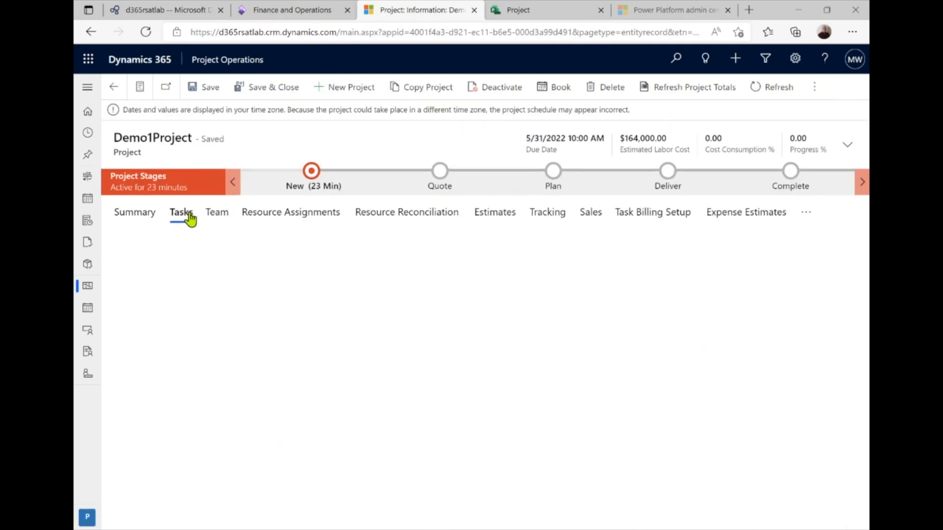
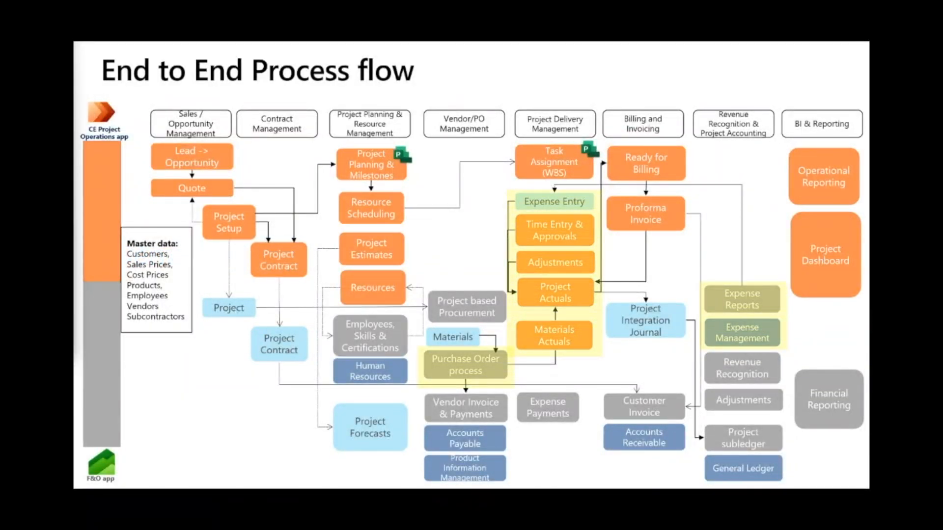
# Advance the deck to the 'Demo: Project execution & actuals' slide and return to Dynamics 365
pyautogui.press('Right')
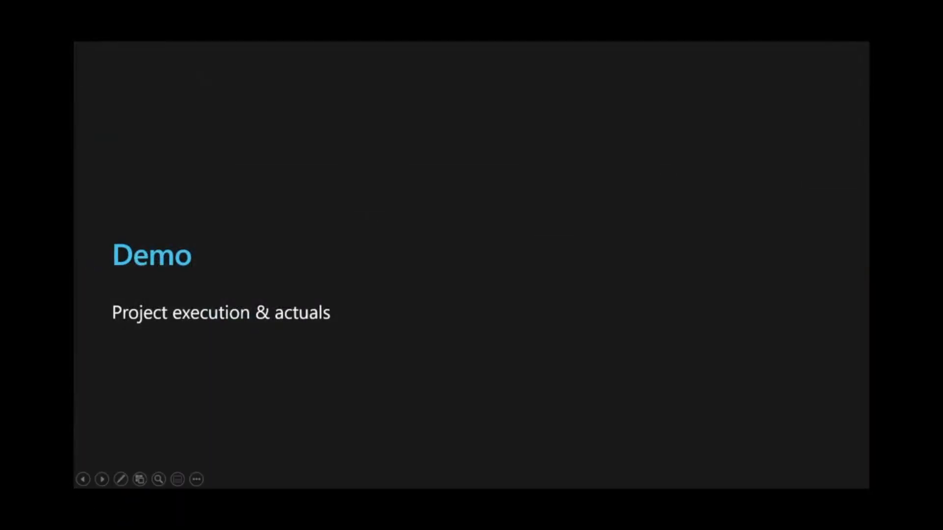
pyautogui.hotkey('alt', 'Tab')
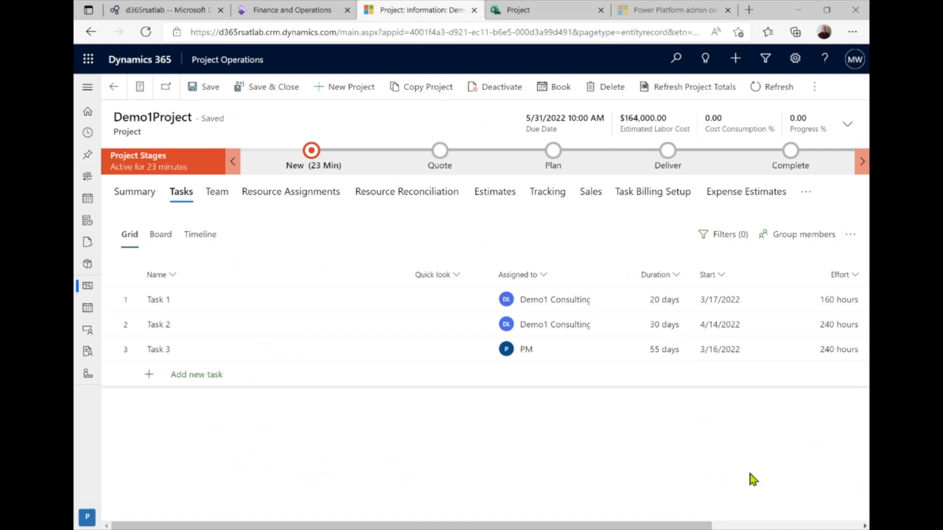
# Start a new time entry dated 3/15/2022 with an 8-hour duration
pyautogui.click(88, 87)
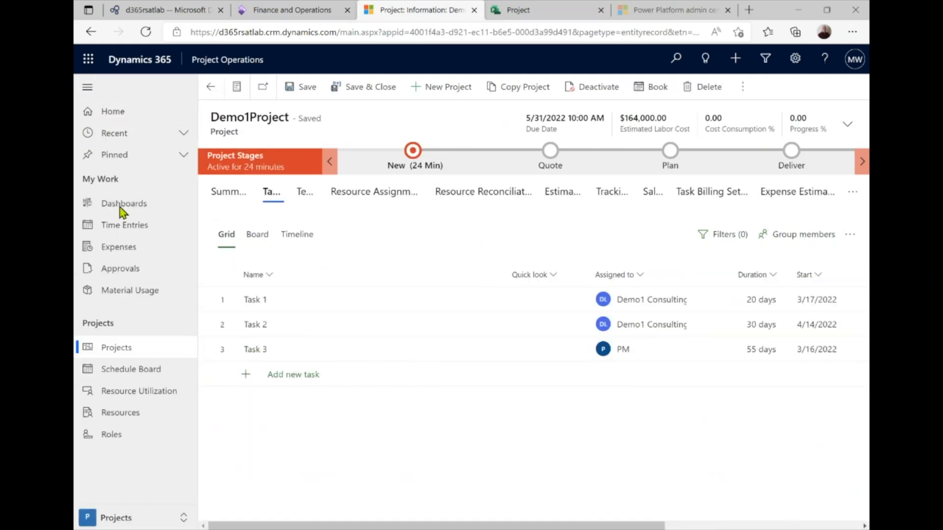
pyautogui.click(131, 233)
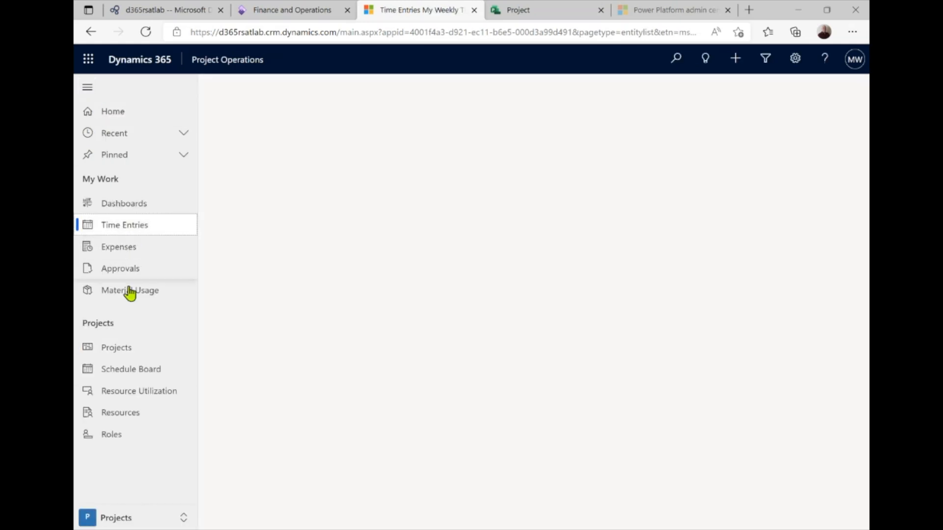
pyautogui.click(321, 89)
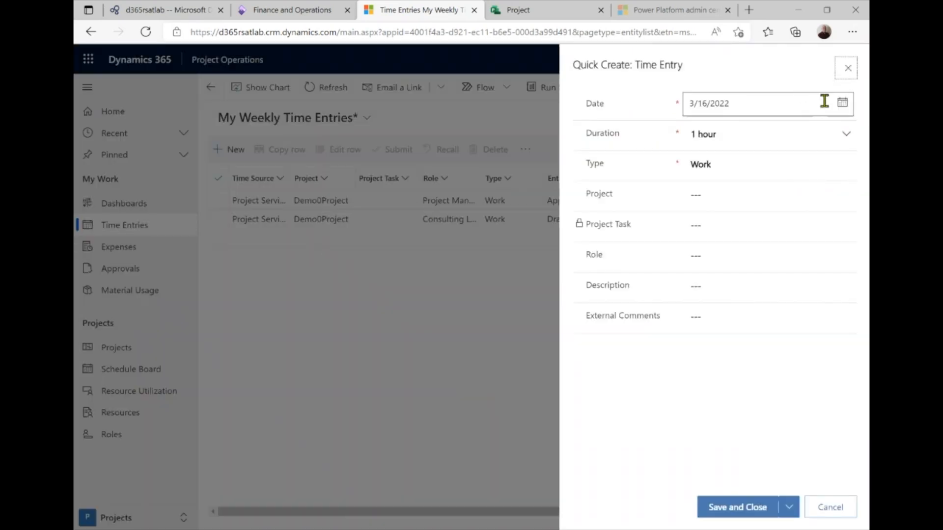
pyautogui.click(842, 107)
pyautogui.click(734, 214)
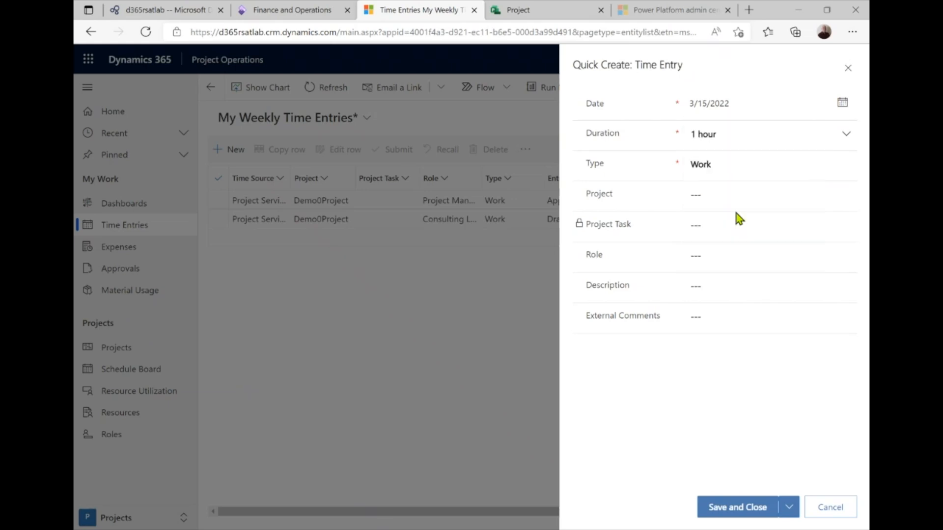
pyautogui.click(847, 135)
pyautogui.scroll(-5, 763, 237)
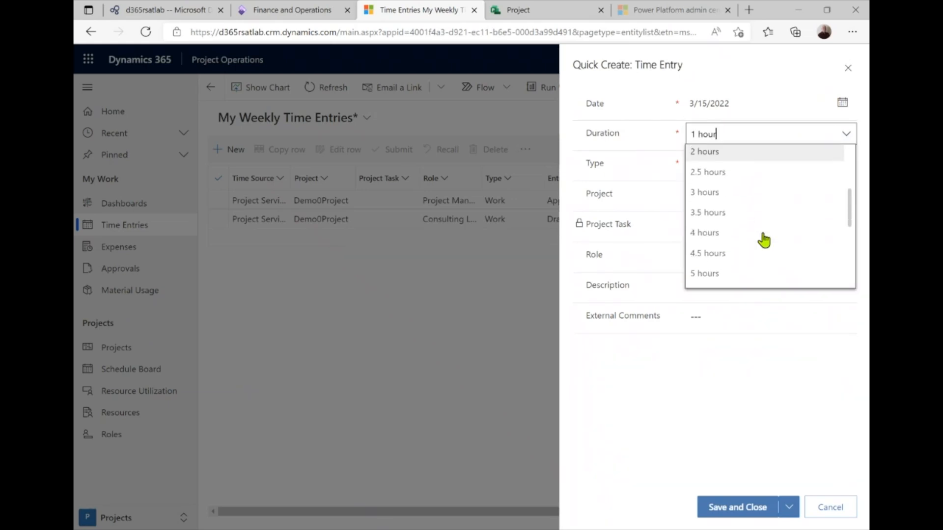
pyautogui.scroll(-1, 763, 238)
pyautogui.click(744, 260)
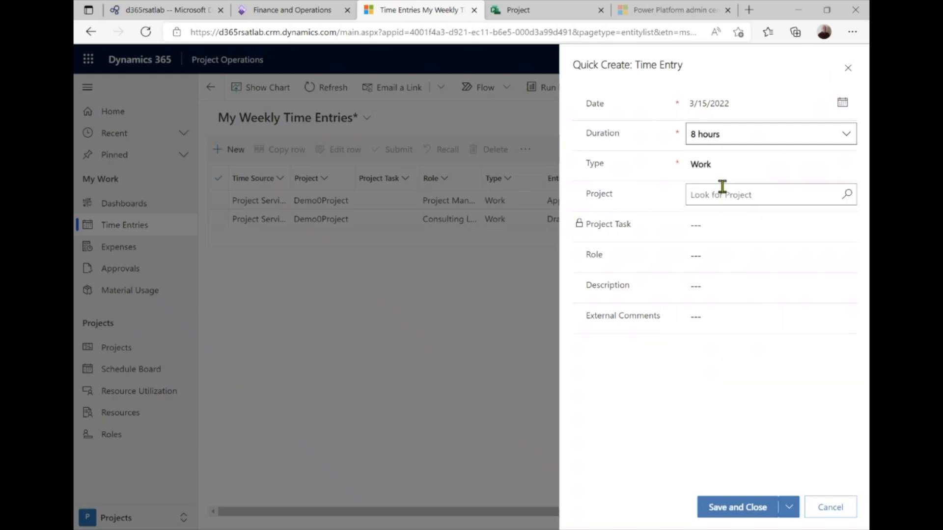
# Assign the entry to Demo1Project with description 'Workshop' and save it
pyautogui.click(722, 192)
pyautogui.click(715, 239)
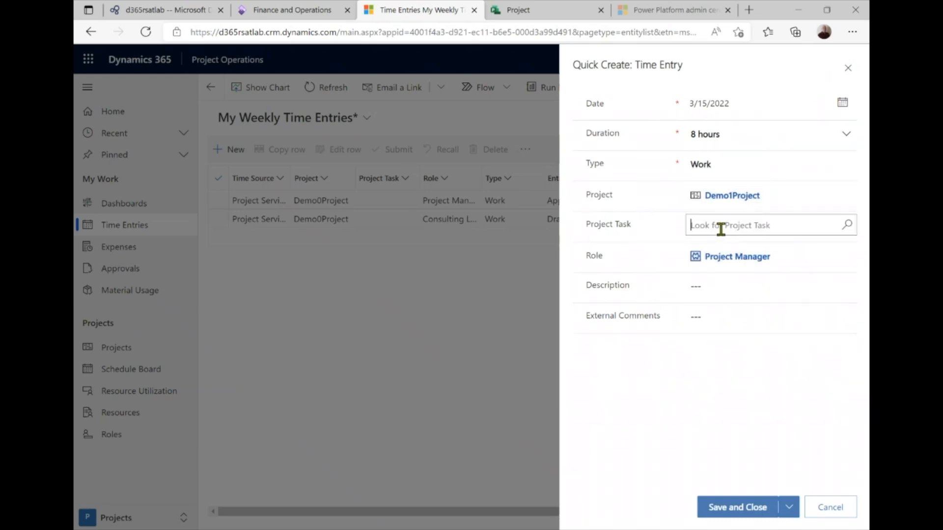
pyautogui.click(721, 230)
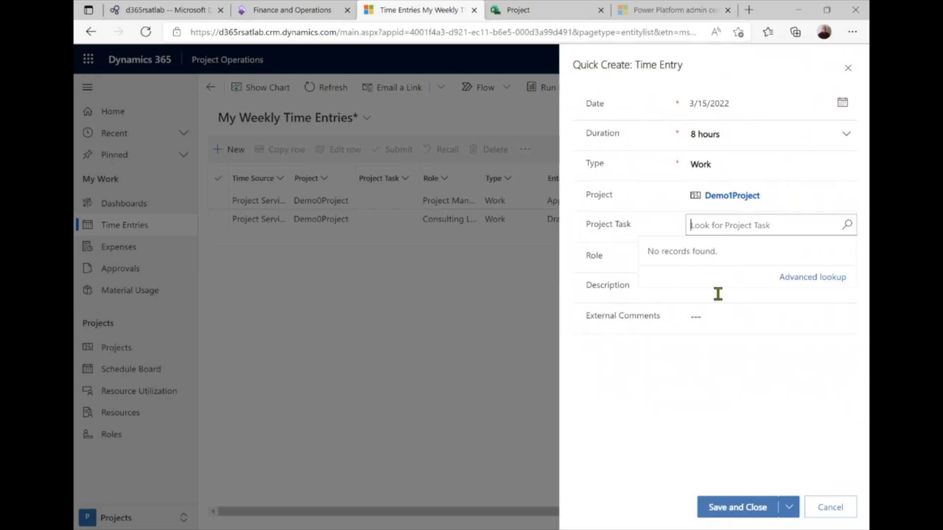
pyautogui.click(724, 315)
pyautogui.click(718, 229)
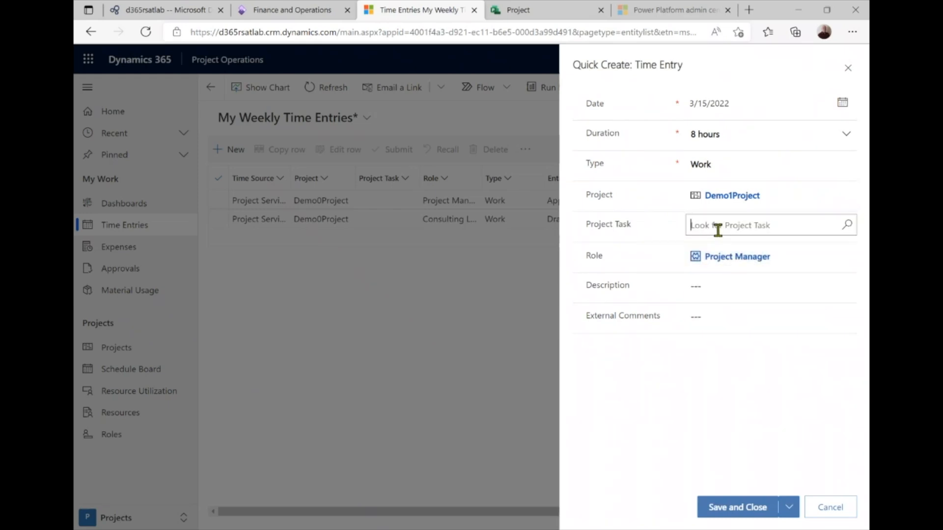
pyautogui.click(706, 284)
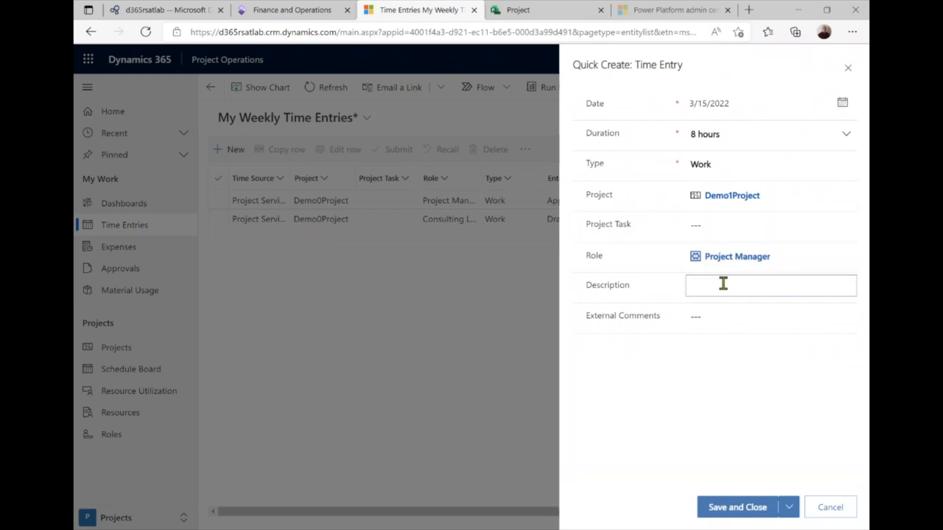
pyautogui.write('Workshop')
pyautogui.click(736, 511)
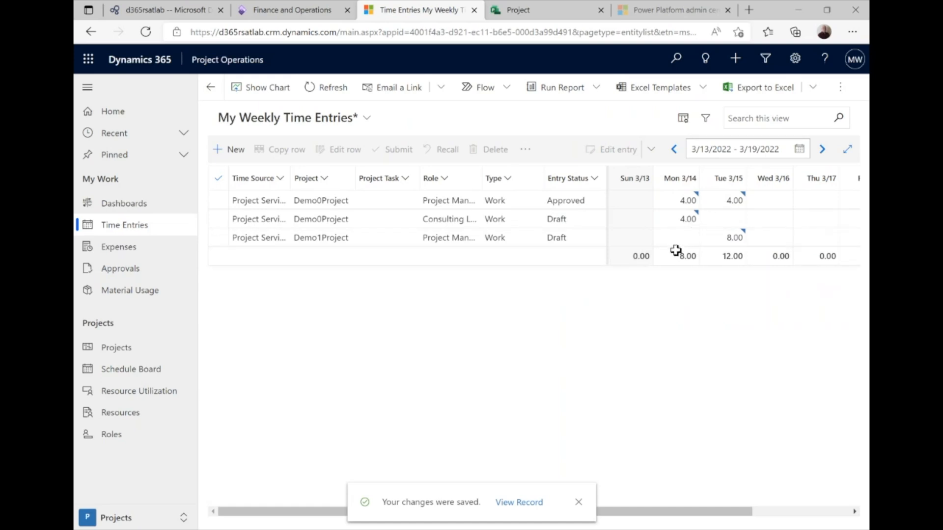
# Check the Monday and Tuesday hours on the existing weekly time entries
pyautogui.click(690, 201)
pyautogui.click(738, 199)
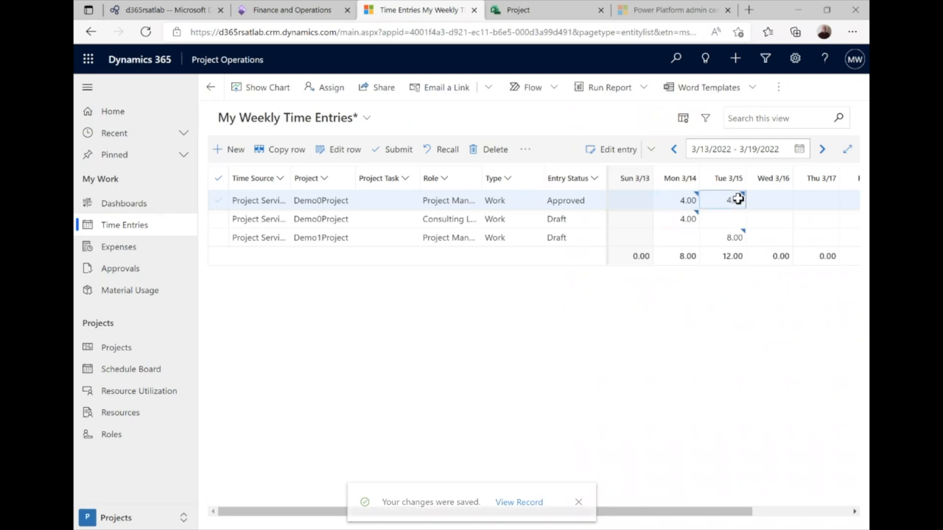
pyautogui.click(682, 219)
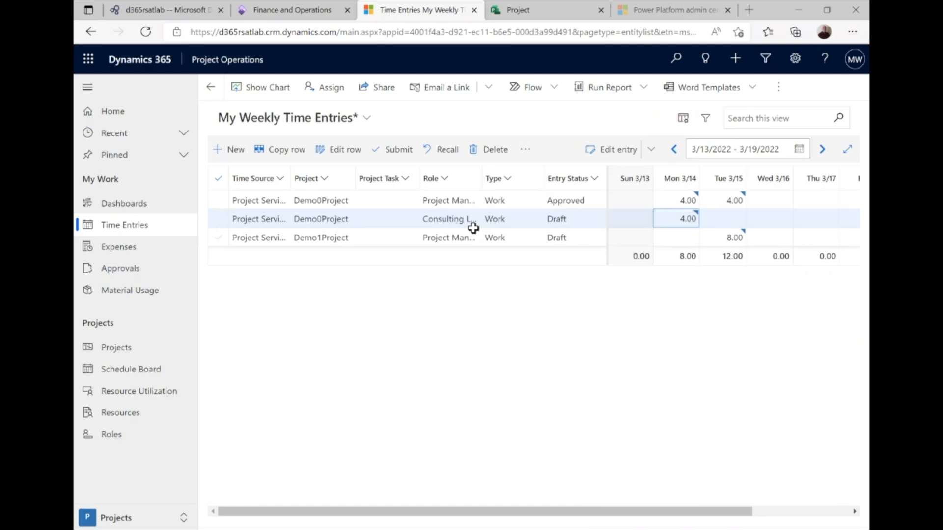
# Select the Demo1Project entry with 8.00 hours on Tue 3/15 and submit it
pyautogui.click(422, 237)
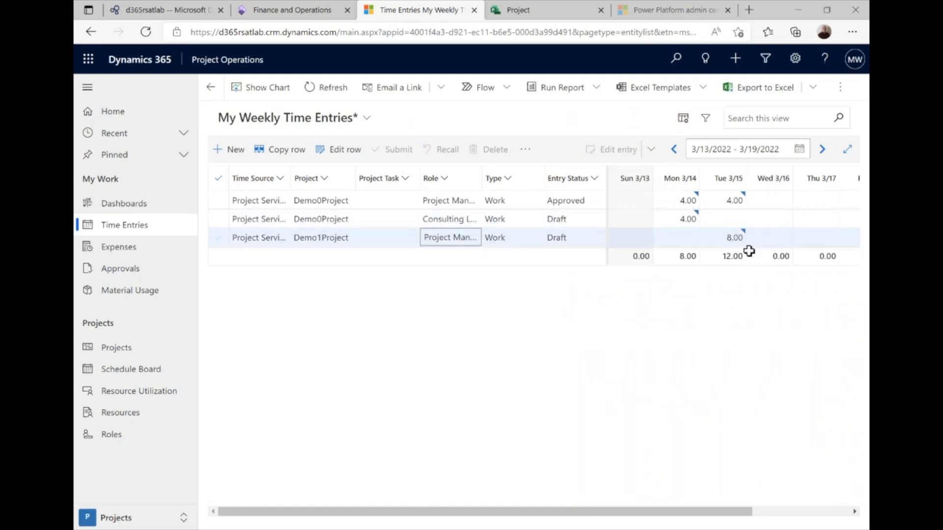
pyautogui.click(733, 239)
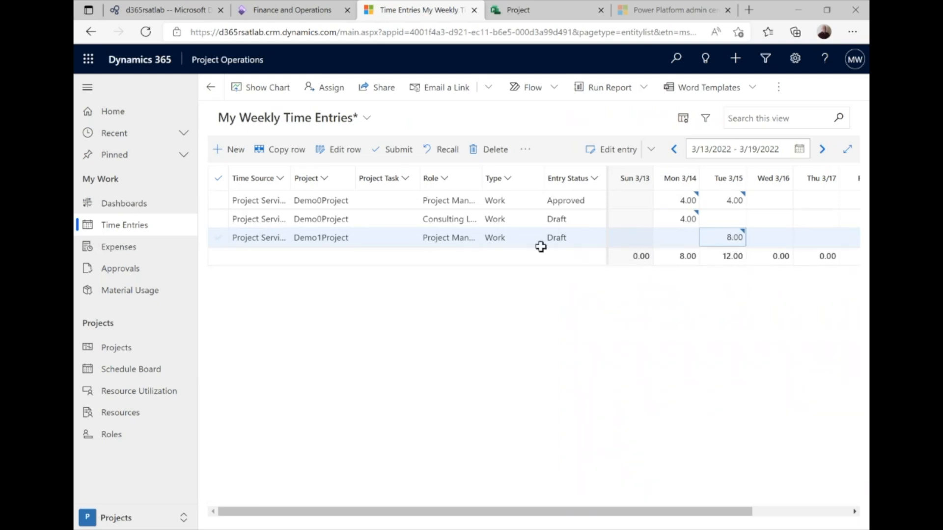
pyautogui.click(775, 240)
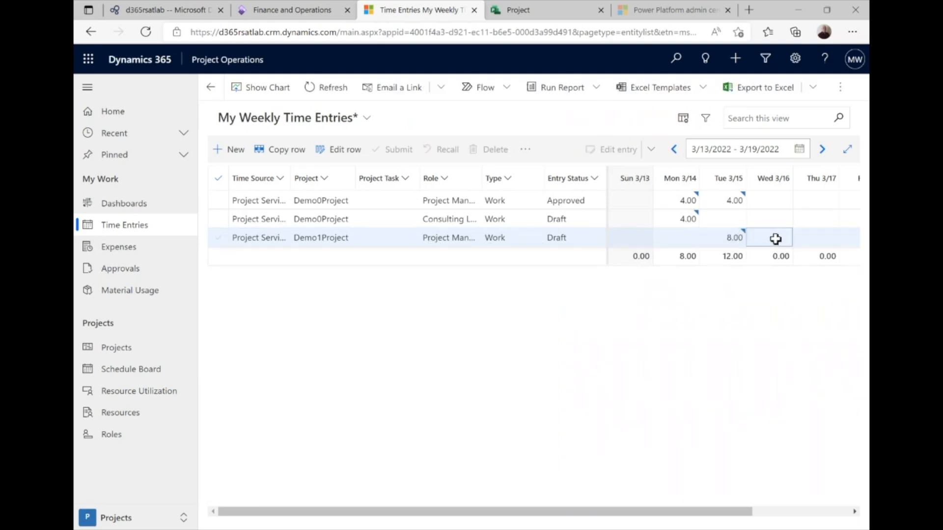
pyautogui.click(734, 239)
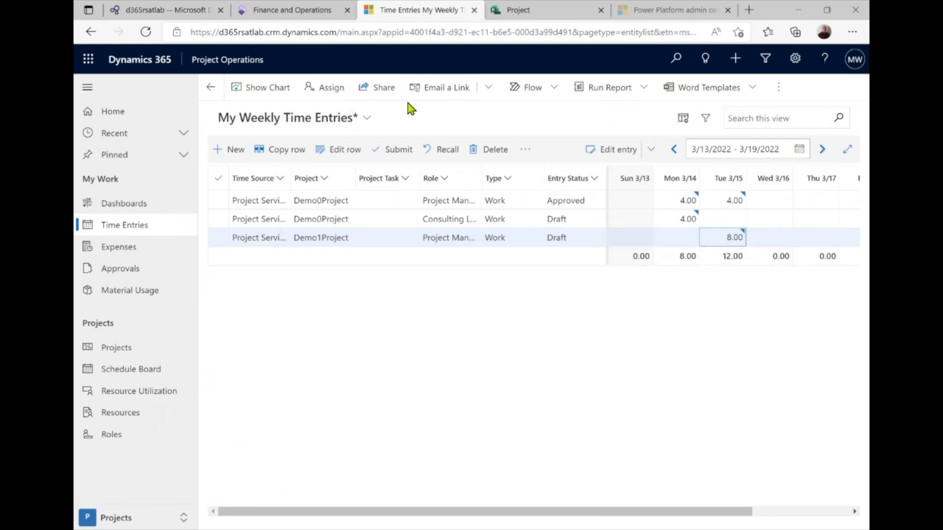
pyautogui.click(220, 241)
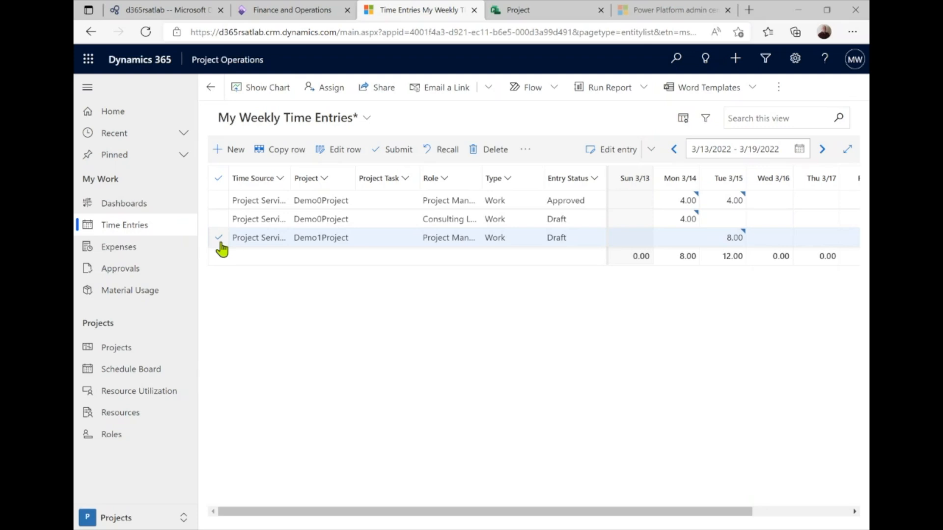
pyautogui.click(399, 150)
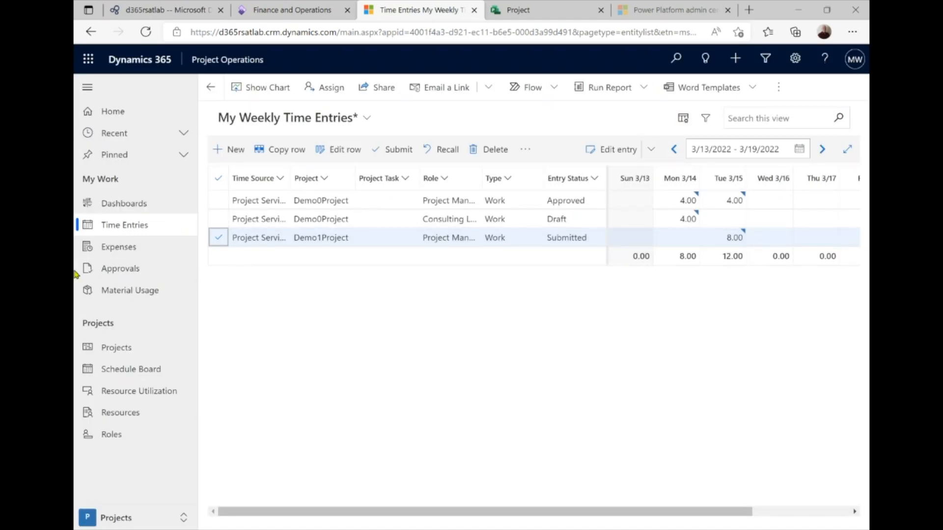
# Approve the Workshop time entry in Approvals, then show My Active Projects
pyautogui.click(132, 275)
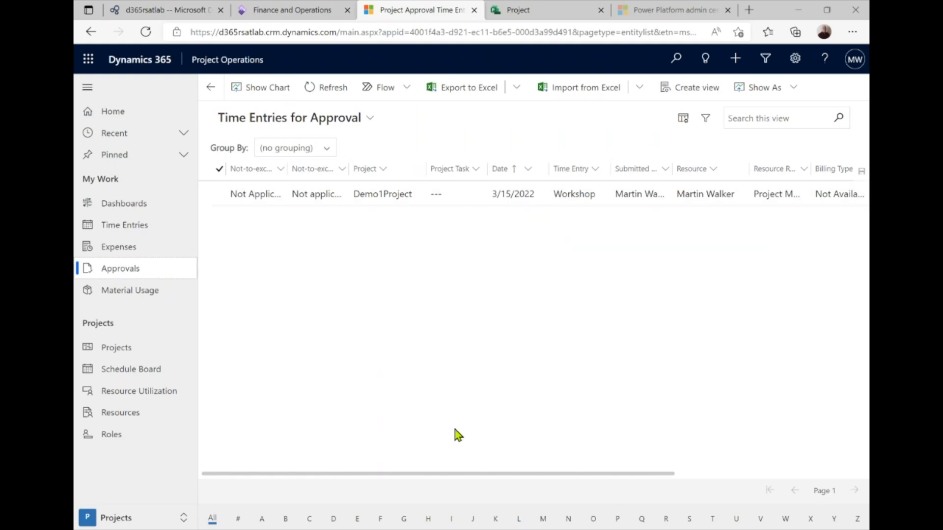
pyautogui.moveTo(454, 474); pyautogui.dragTo(302, 363)
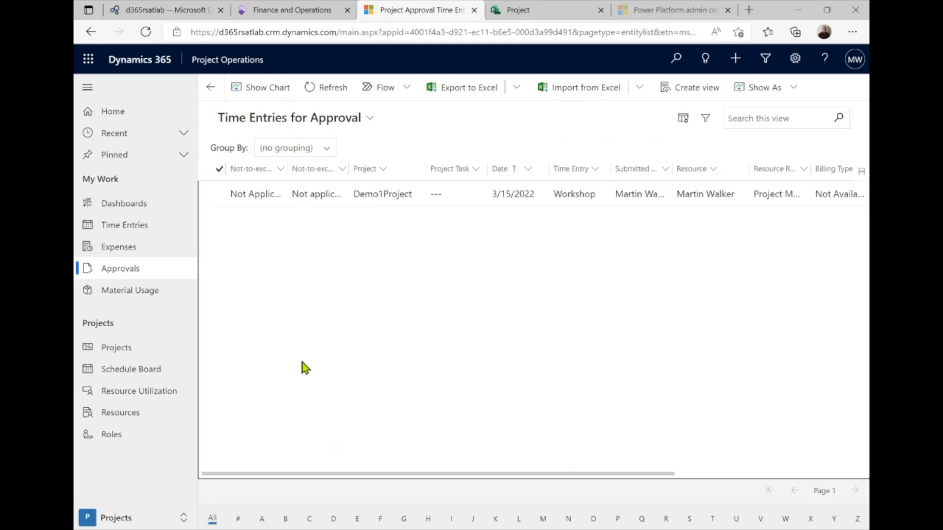
pyautogui.click(219, 193)
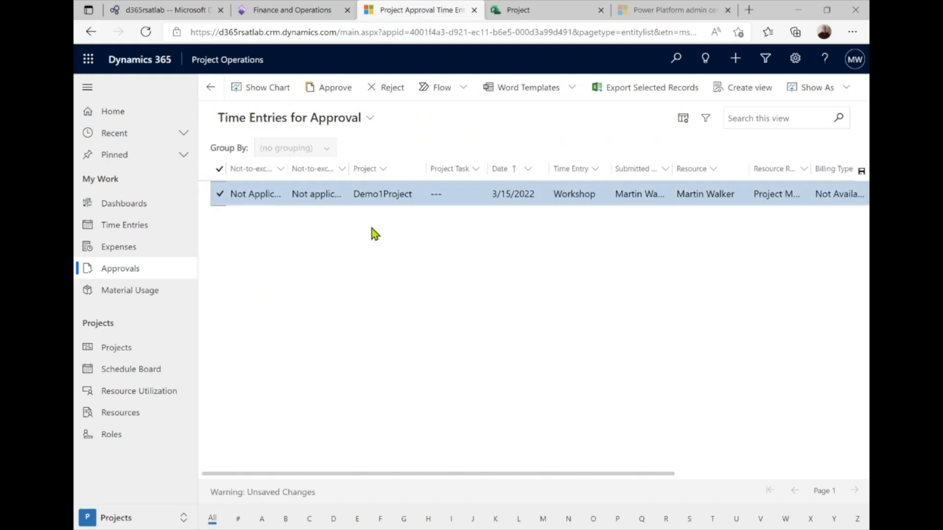
pyautogui.click(325, 93)
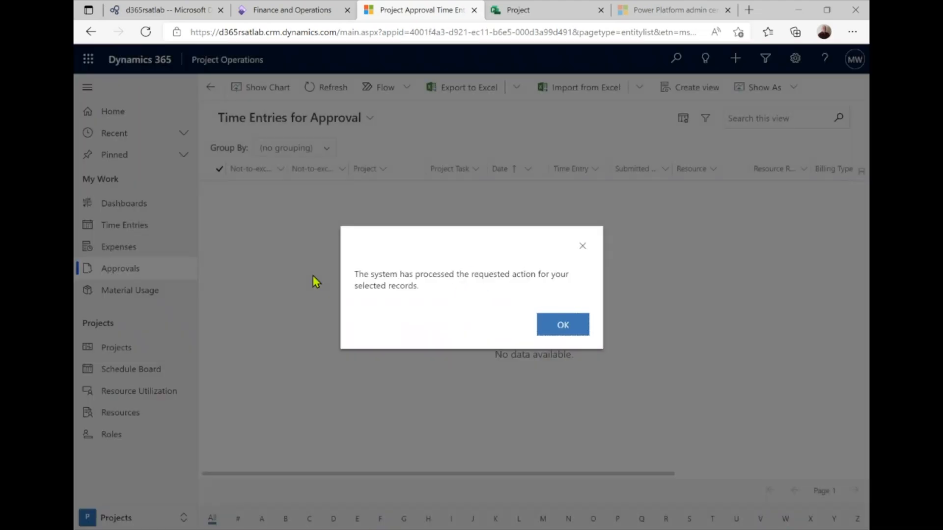
pyautogui.click(553, 327)
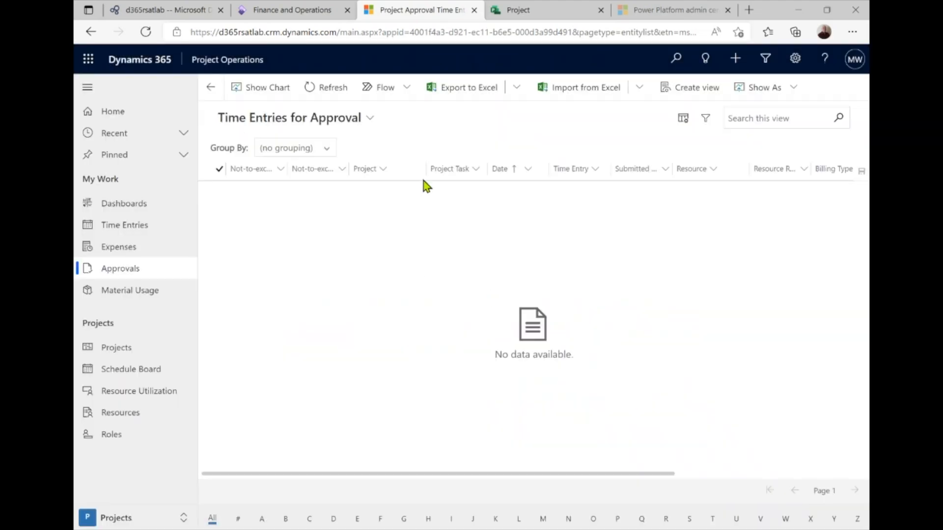
pyautogui.click(101, 348)
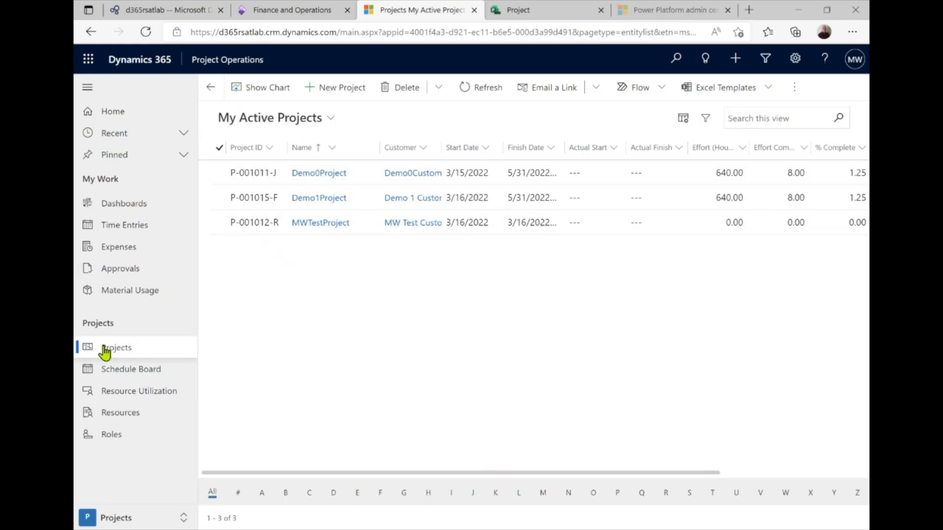
pyautogui.click(319, 199)
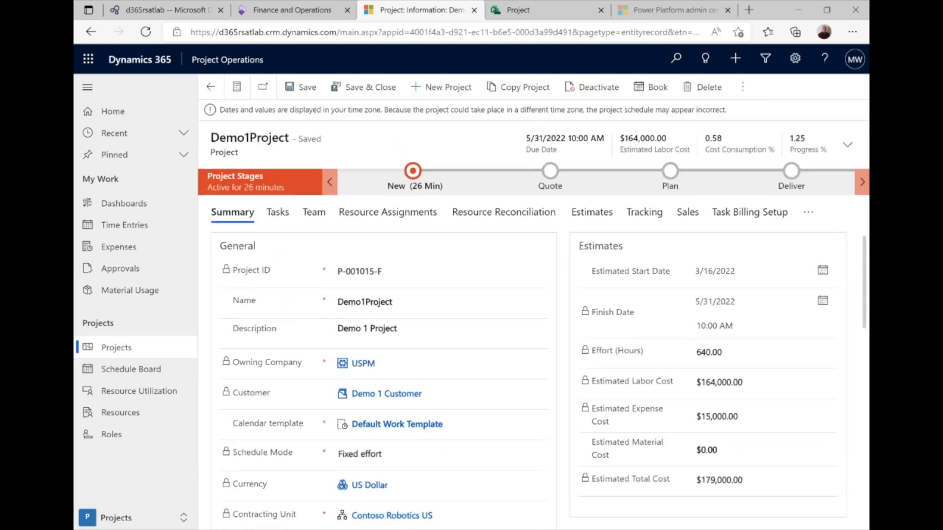
pyautogui.click(809, 214)
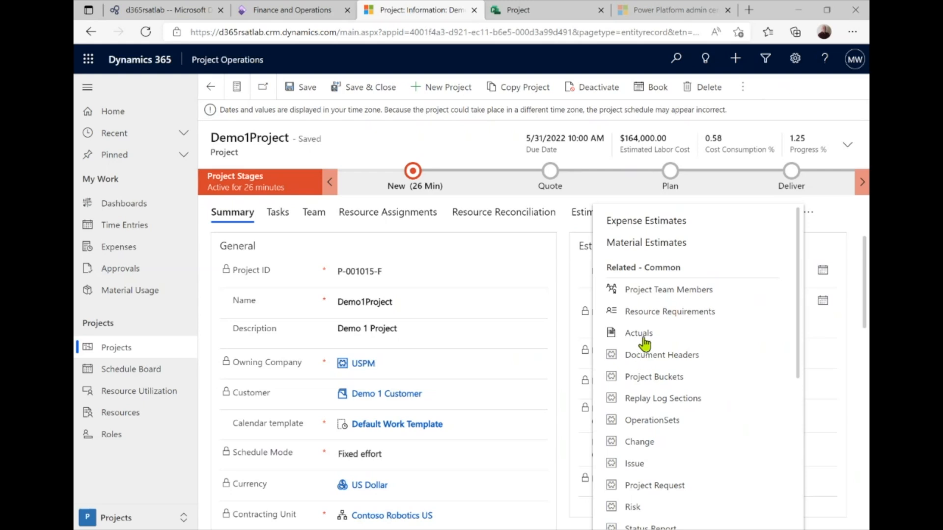
pyautogui.click(644, 338)
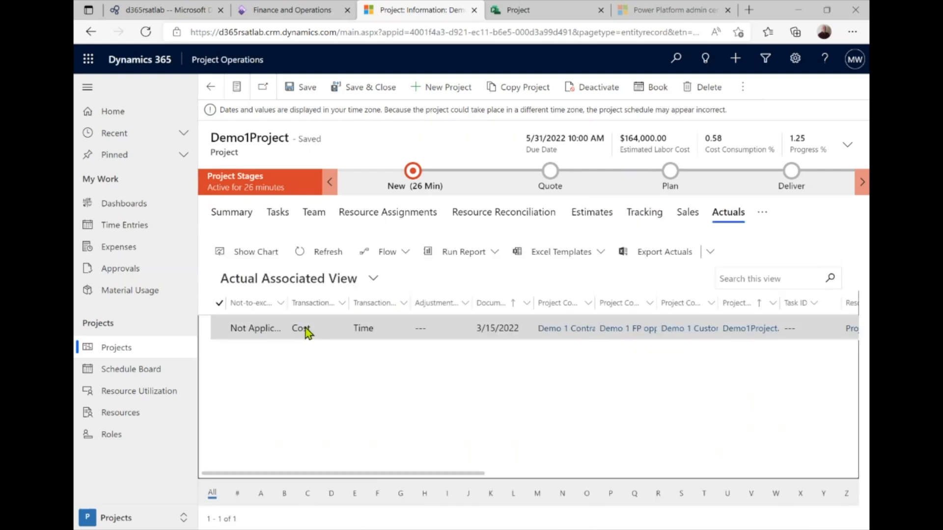
pyautogui.moveTo(338, 472); pyautogui.dragTo(692, 474)
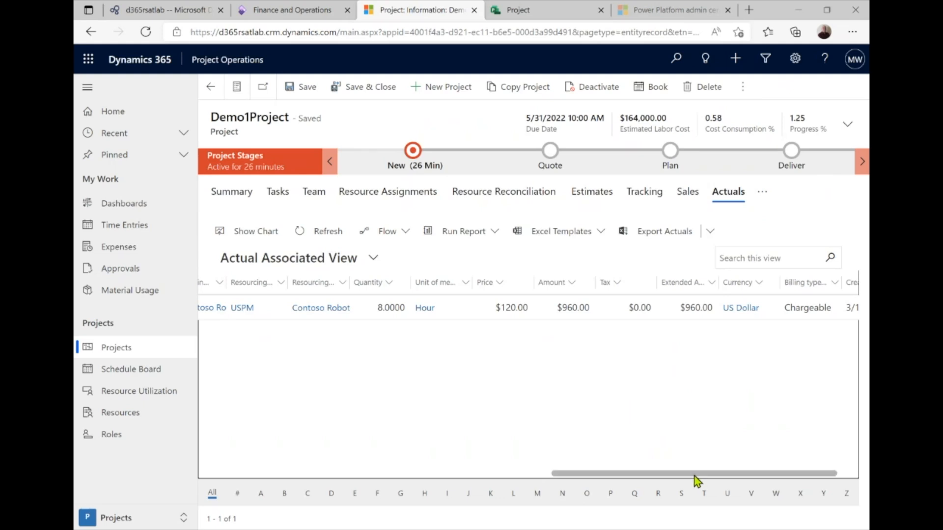
pyautogui.moveTo(703, 475); pyautogui.dragTo(322, 491)
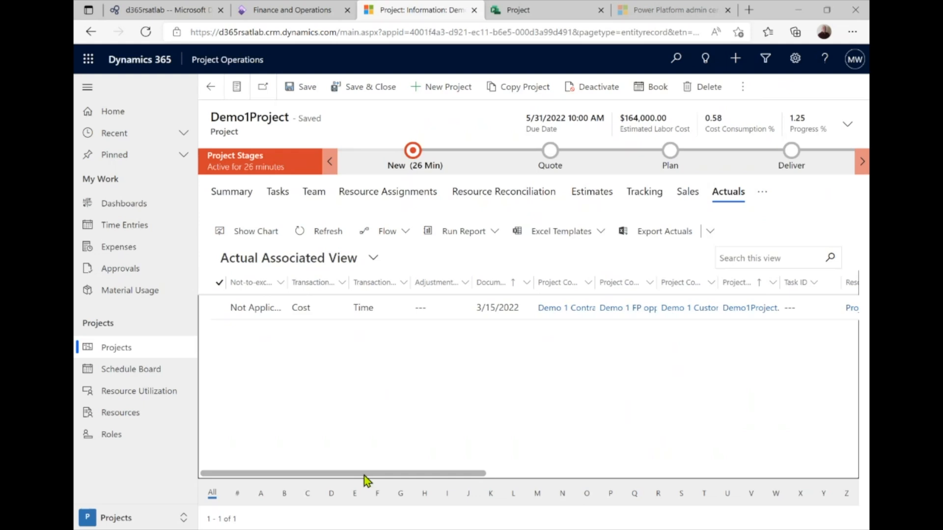
pyautogui.moveTo(361, 474); pyautogui.dragTo(278, 499)
# Start a new Finance and Operations session and create expense report 'Demo 1'
pyautogui.click(294, 10)
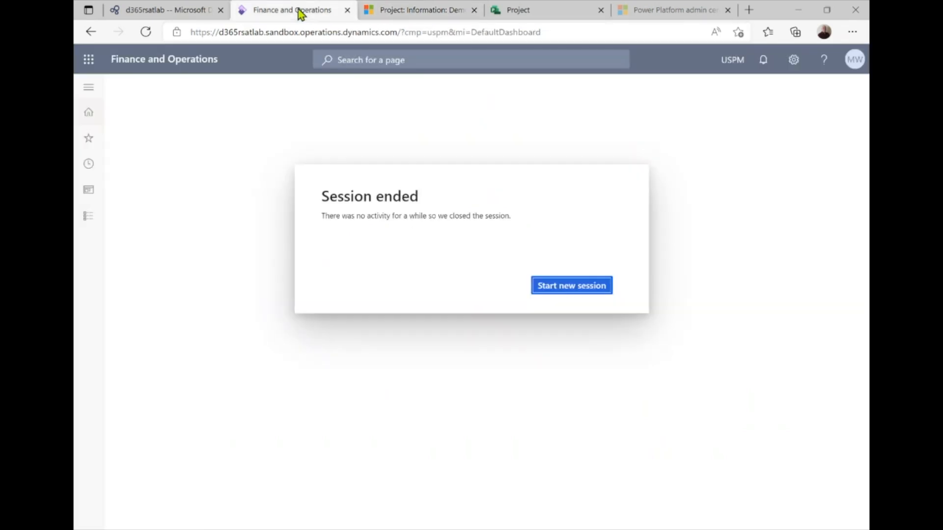
pyautogui.click(606, 291)
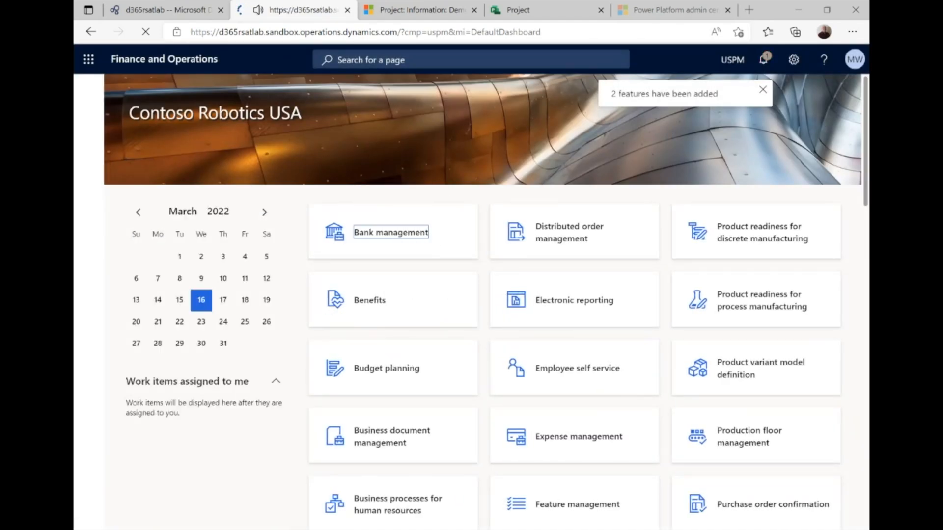
pyautogui.click(94, 102)
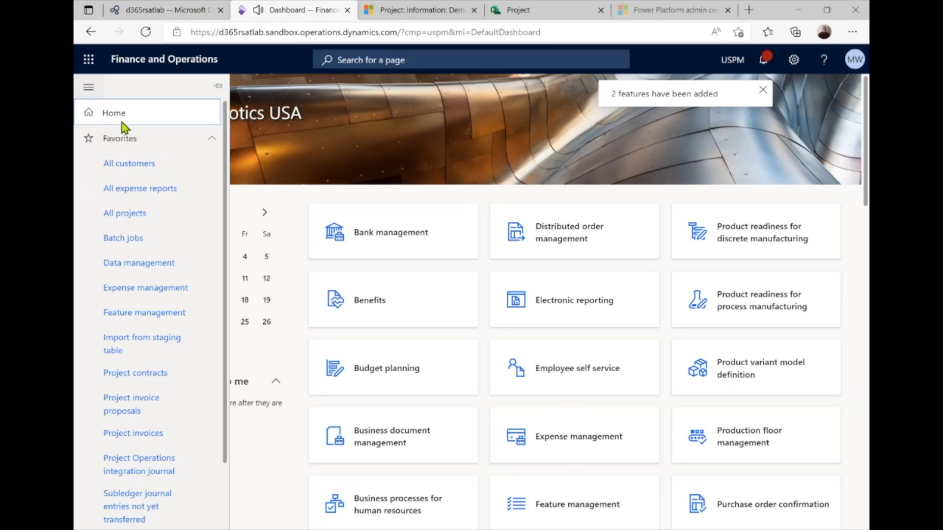
pyautogui.click(130, 288)
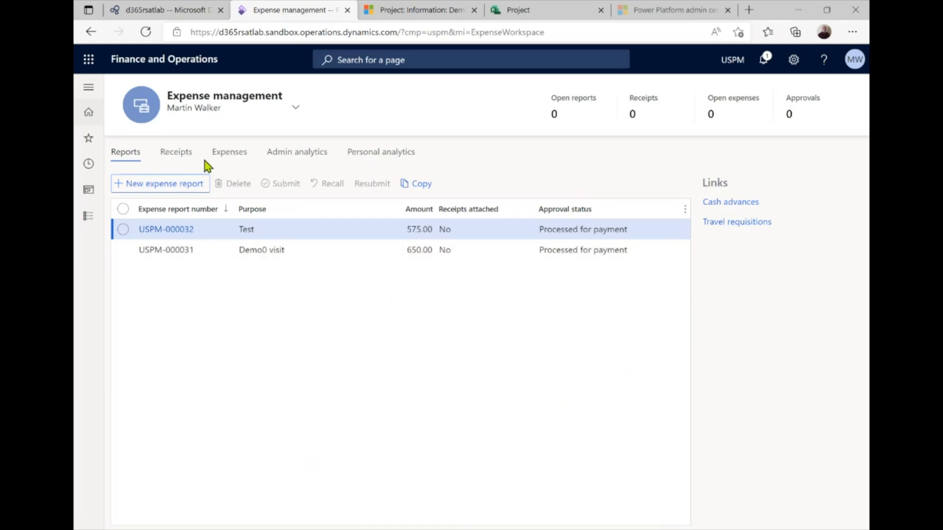
pyautogui.click(132, 184)
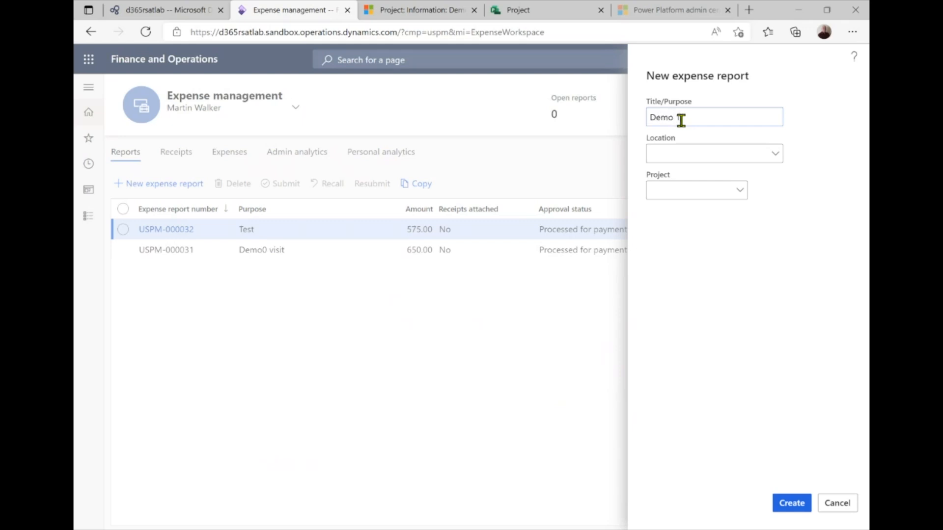
pyautogui.click(794, 504)
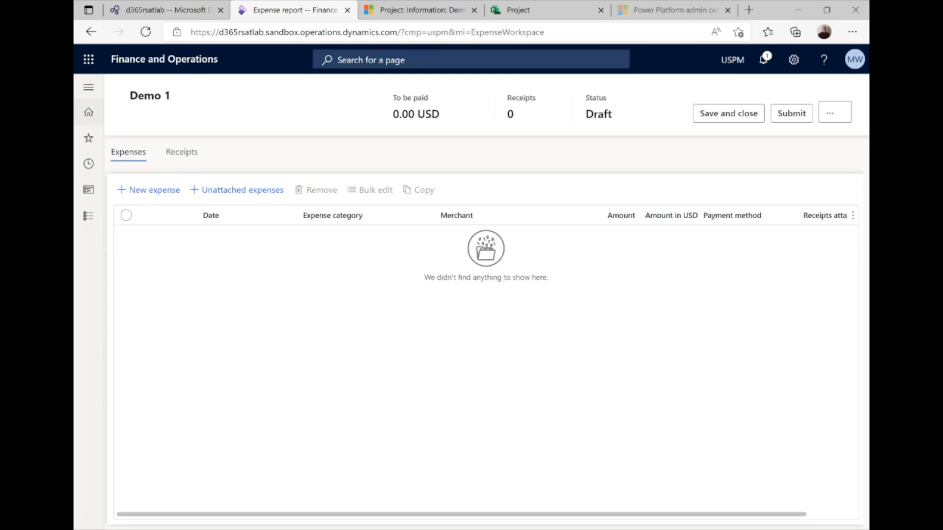
# Add a 650.00 Flight-Expense dated 3/14/2022, merchant Alaska, noted SEA-BOS-SEA, and save
pyautogui.click(161, 196)
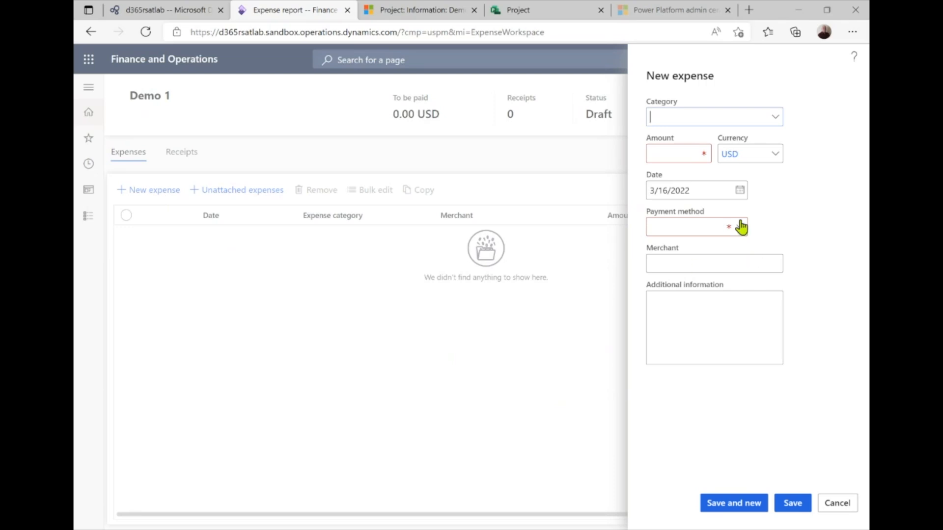
pyautogui.click(775, 123)
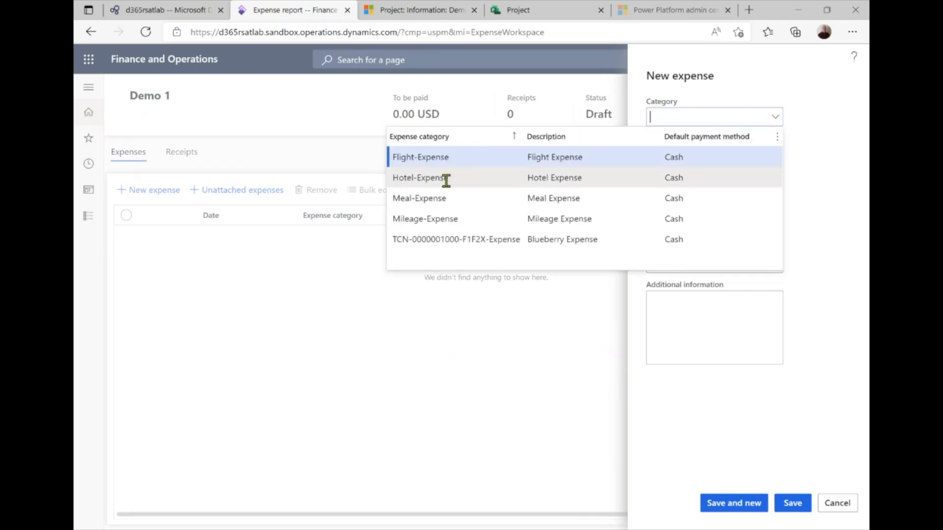
pyautogui.click(450, 158)
pyautogui.click(673, 154)
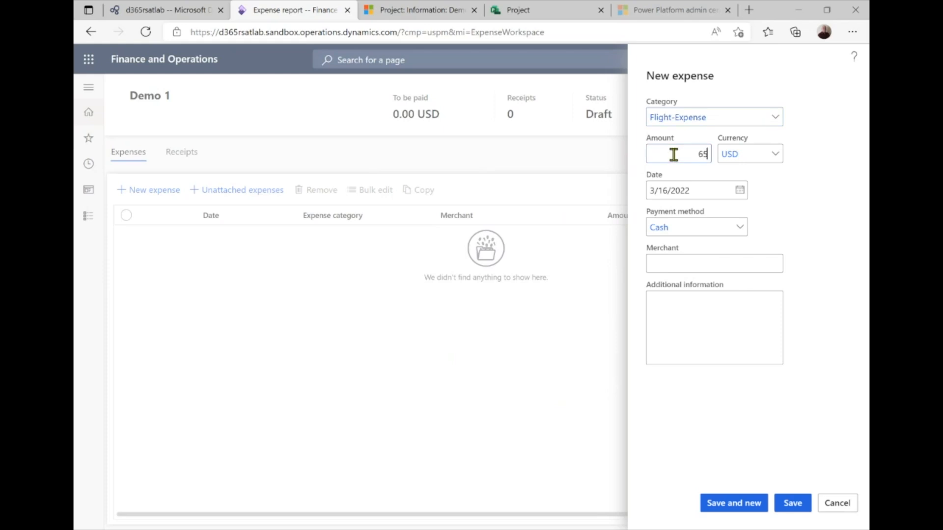
pyautogui.click(730, 189)
pyautogui.click(739, 190)
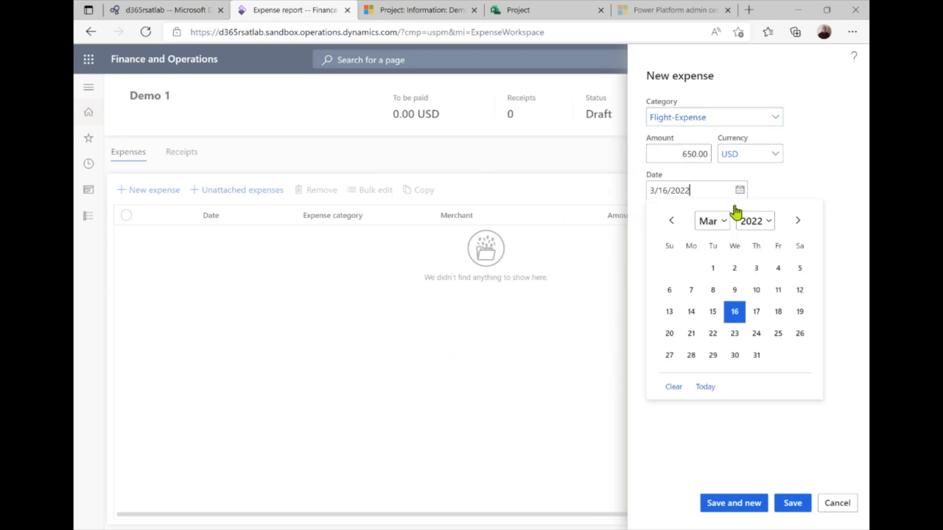
pyautogui.click(692, 313)
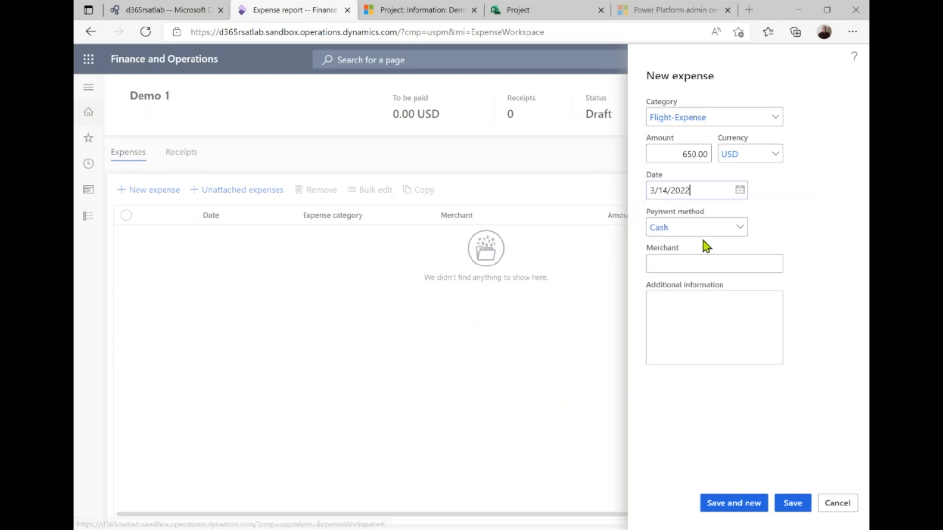
pyautogui.click(692, 264)
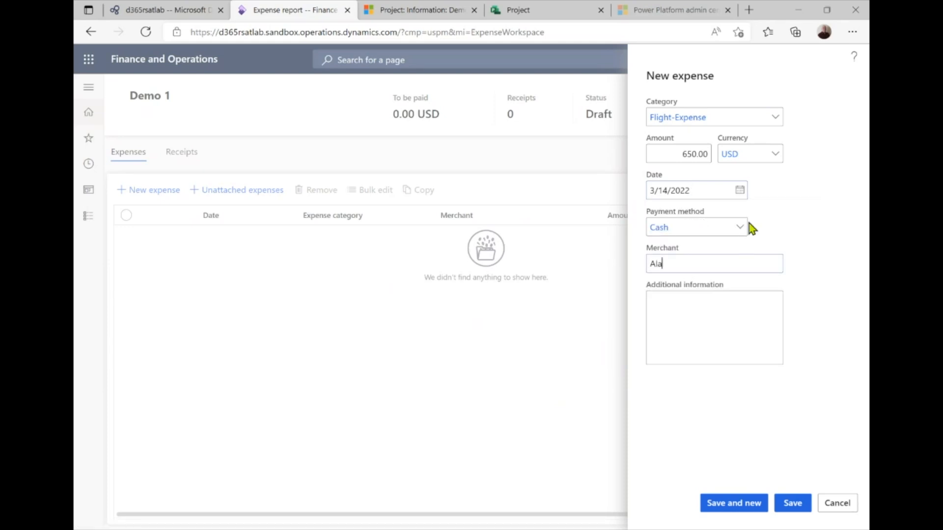
pyautogui.click(669, 301)
pyautogui.click(792, 505)
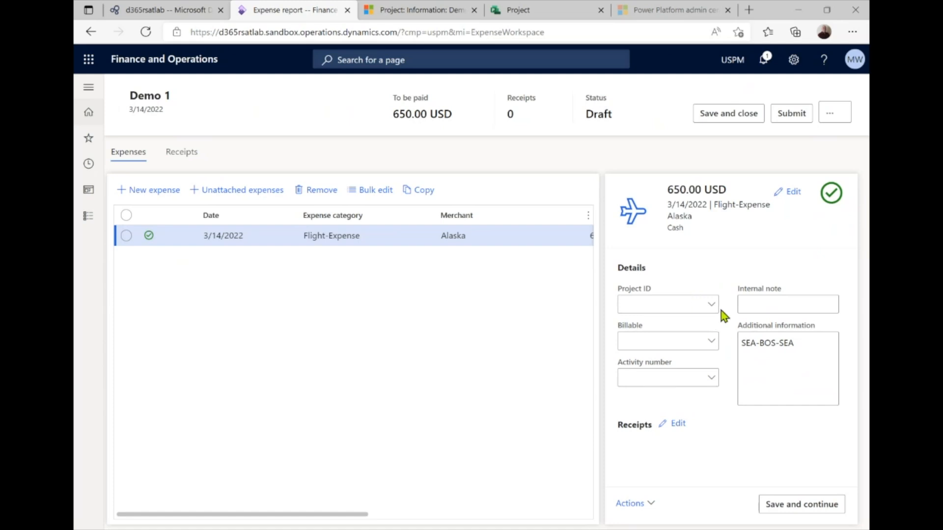
# Charge the flight expense to project P-001015-F (Demo1Project) as Chargeable and save
pyautogui.click(710, 310)
pyautogui.click(712, 306)
pyautogui.scroll(-5, 620, 406)
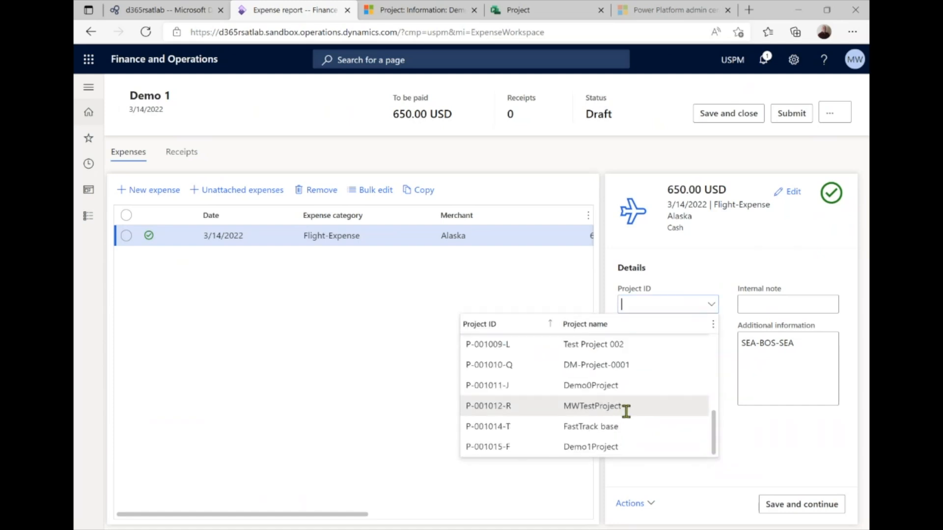
pyautogui.click(624, 446)
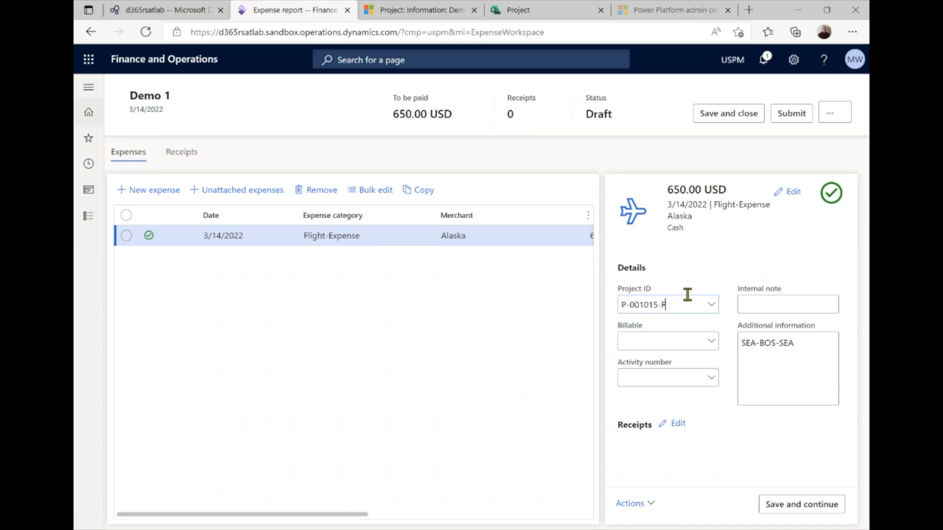
pyautogui.click(715, 346)
pyautogui.click(677, 382)
pyautogui.click(712, 384)
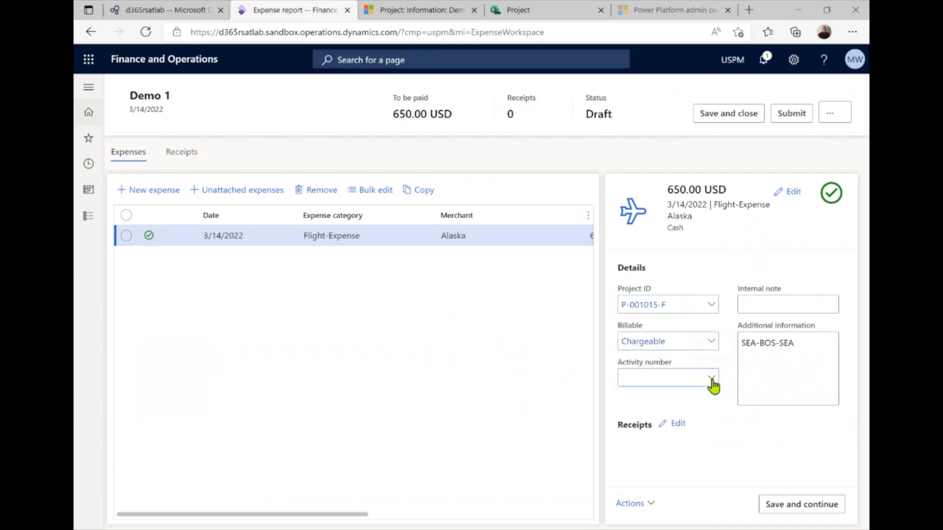
pyautogui.click(713, 440)
pyautogui.click(811, 511)
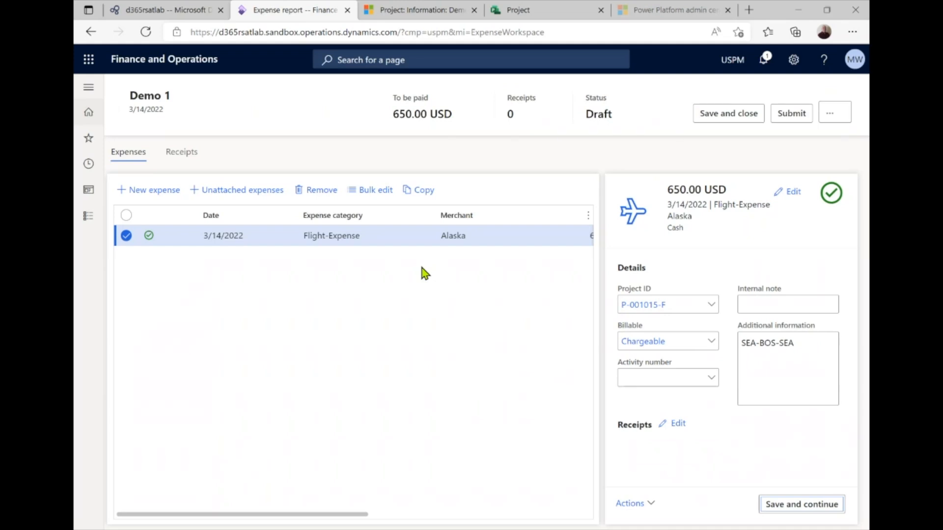
# Submit the Demo 1 expense report with a comment so it shows In review
pyautogui.click(792, 117)
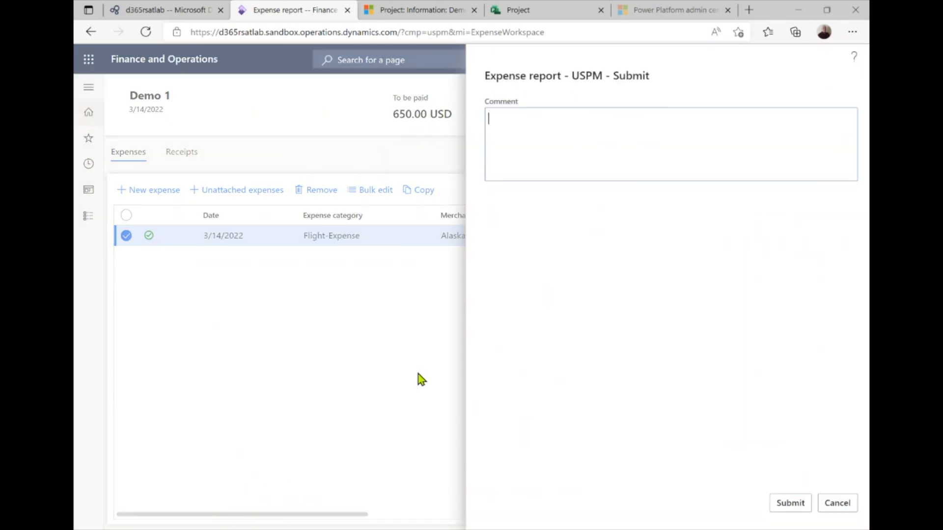
pyautogui.click(589, 127)
pyautogui.click(792, 504)
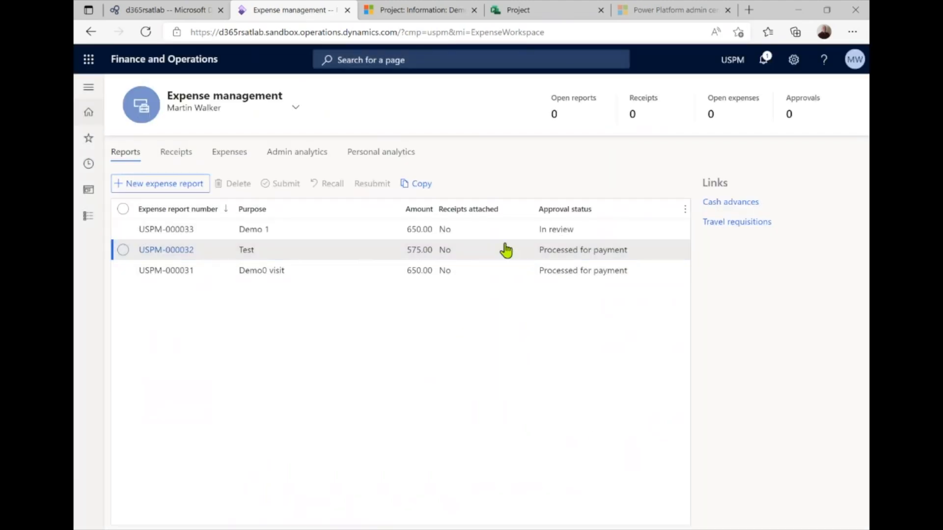
pyautogui.click(89, 88)
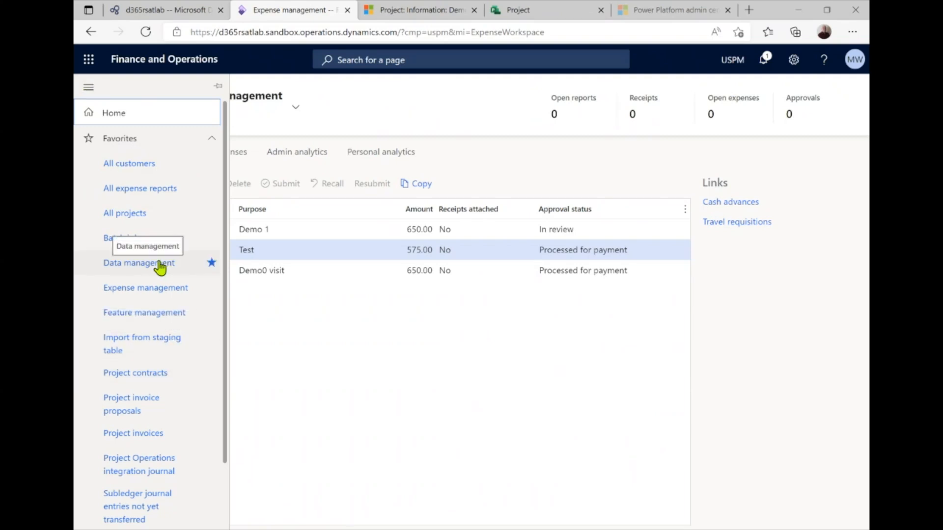
# View and refresh the Demo 1 report's workflow history from All expense reports, then return to Demo1Project
pyautogui.click(139, 189)
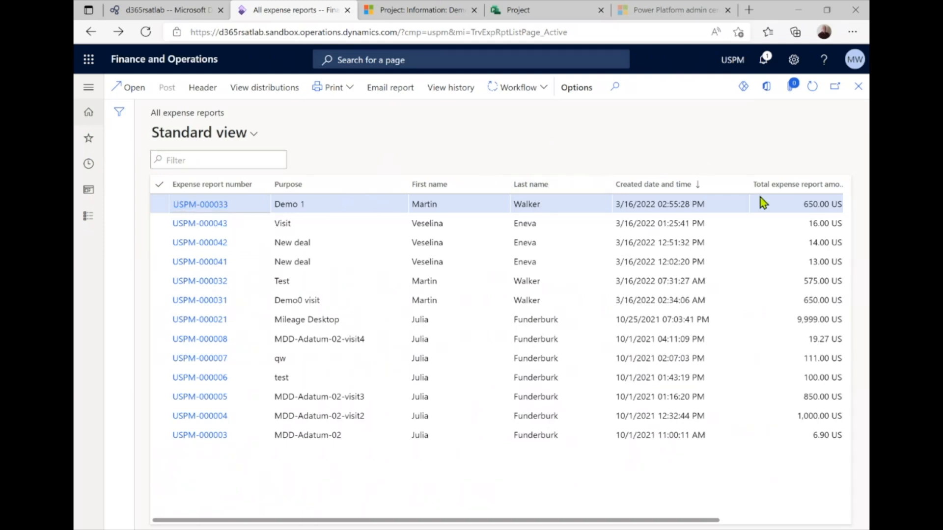
pyautogui.moveTo(670, 525); pyautogui.dragTo(522, 490)
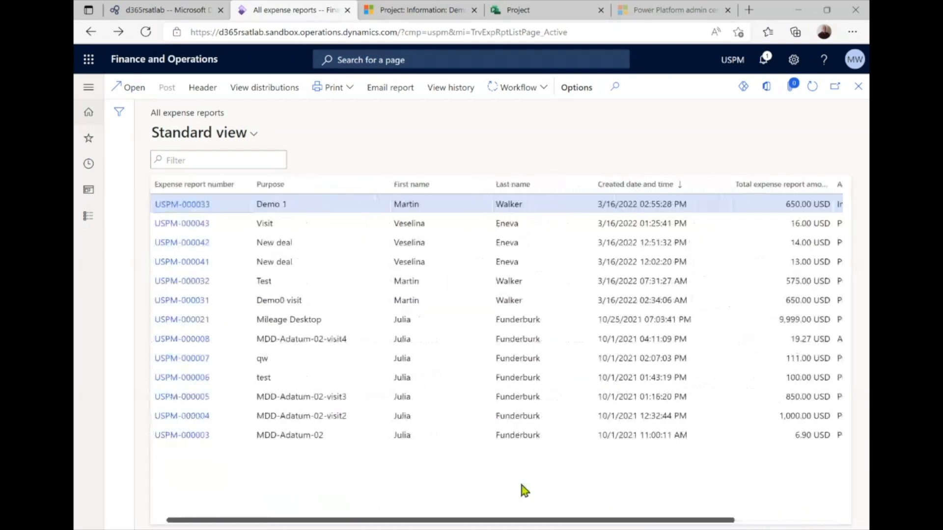
pyautogui.click(546, 93)
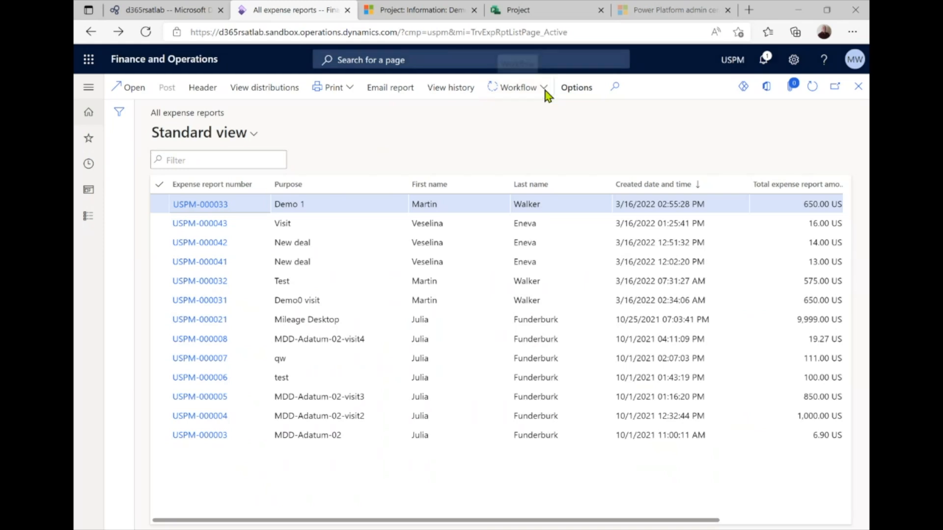
pyautogui.click(517, 128)
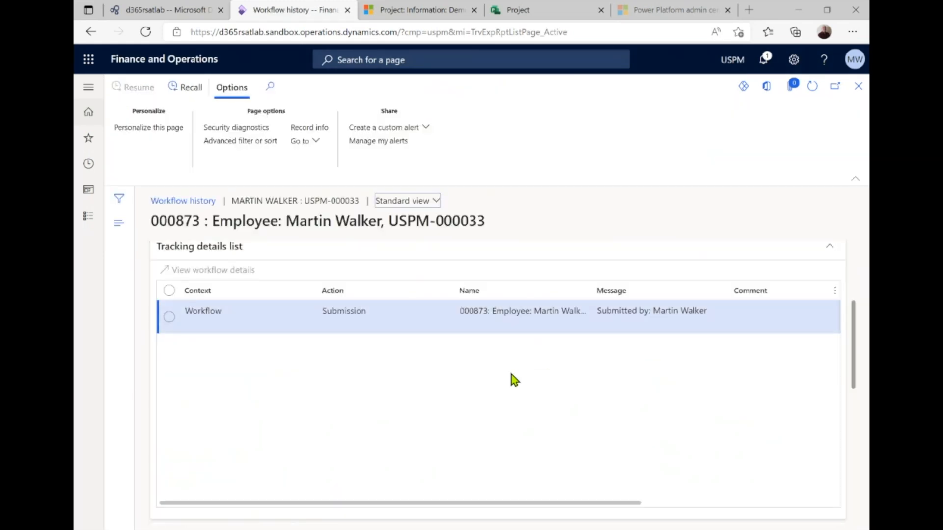
pyautogui.scroll(-3, 673, 390)
pyautogui.scroll(-3, 673, 388)
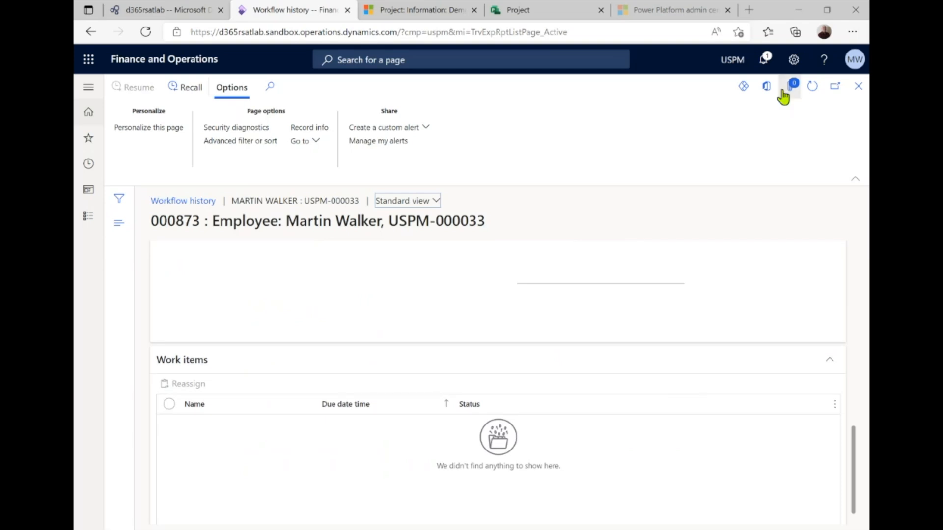
pyautogui.click(812, 87)
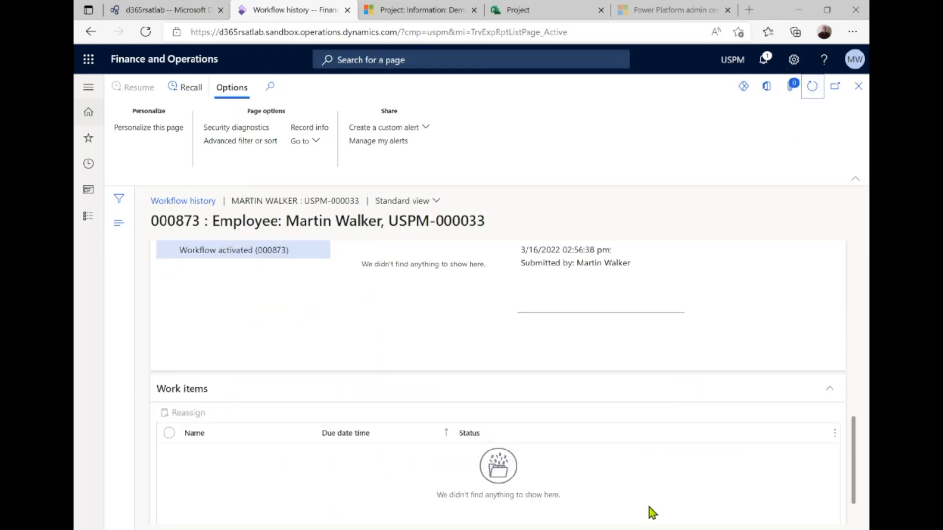
pyautogui.click(814, 92)
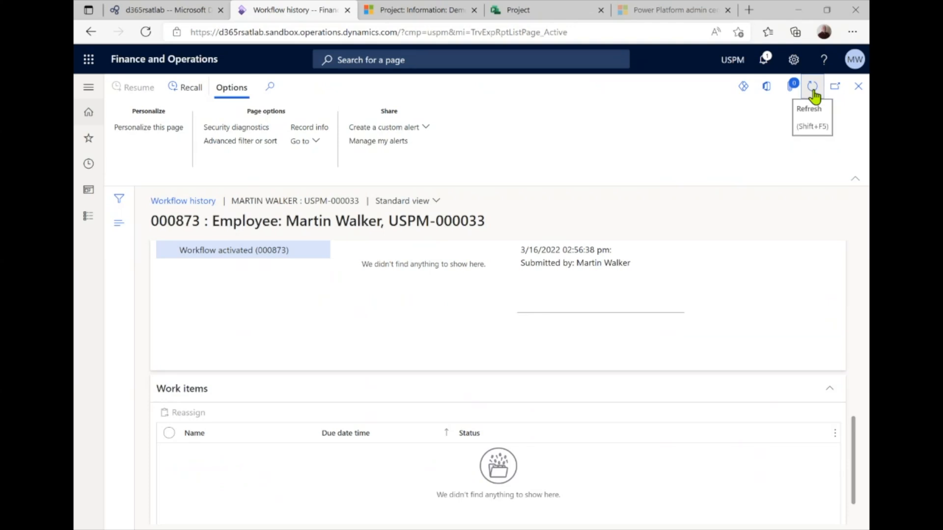
pyautogui.click(814, 89)
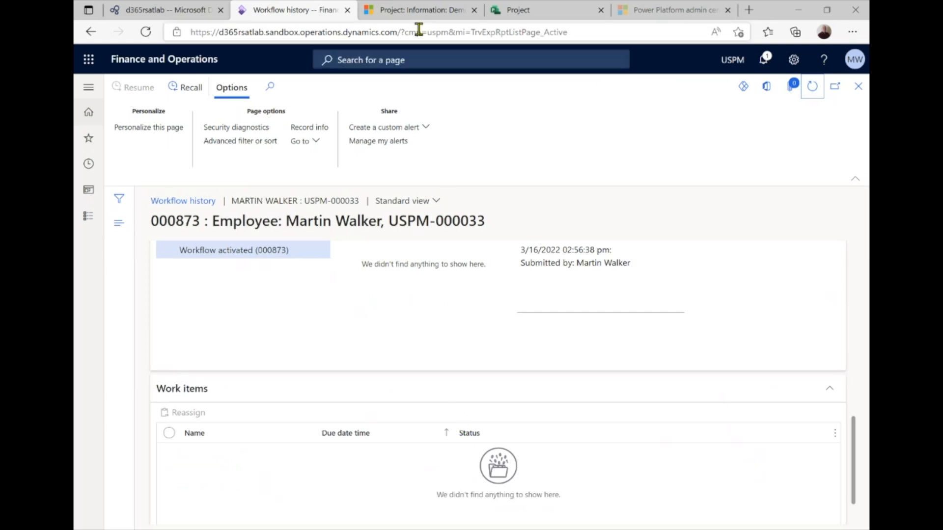
pyautogui.click(414, 11)
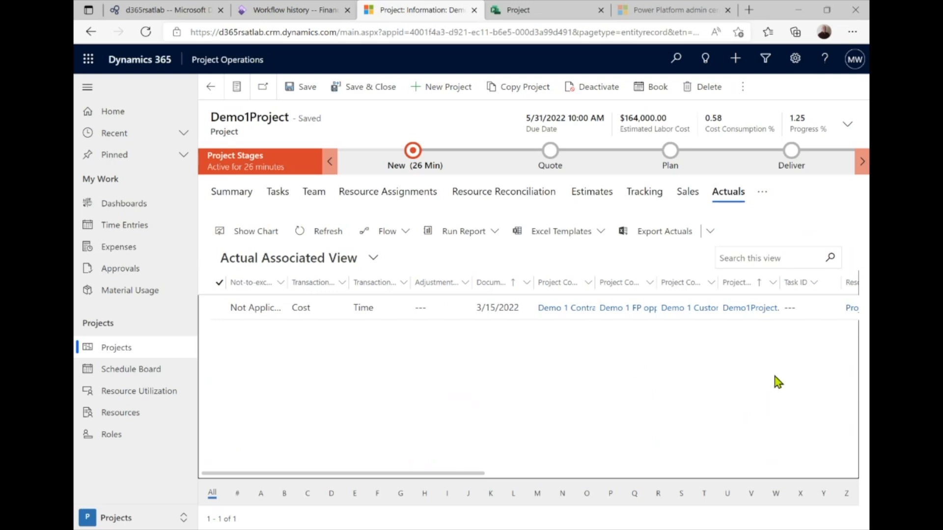
# Start a new material usage log dated 3/15/2022 for product Project Widget
pyautogui.click(107, 298)
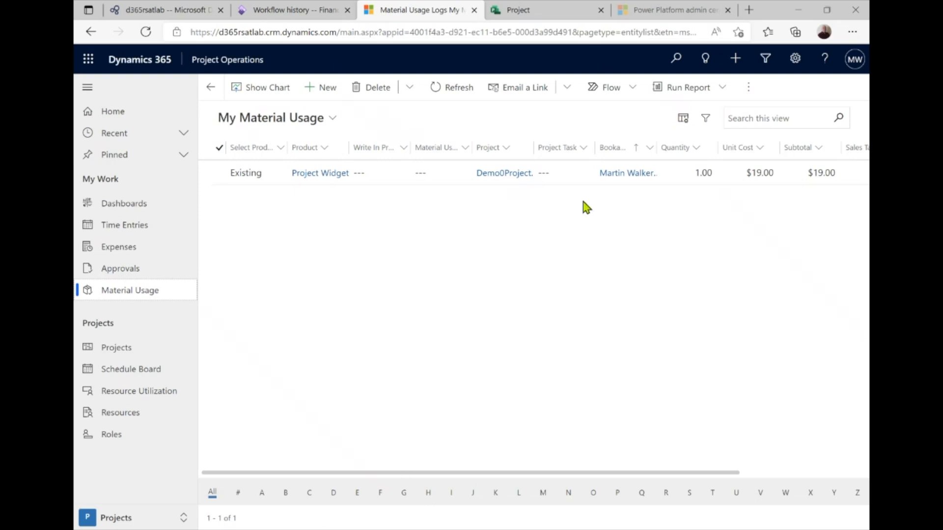
pyautogui.click(314, 94)
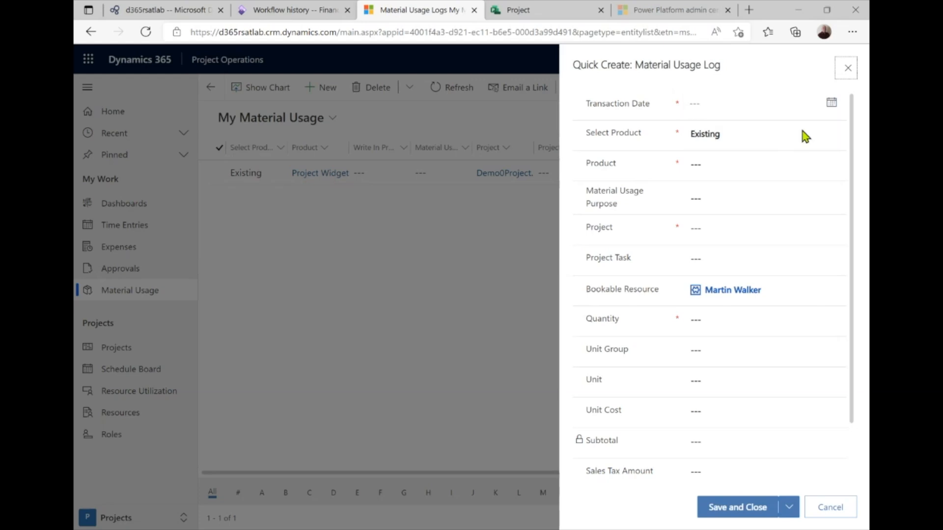
pyautogui.click(830, 104)
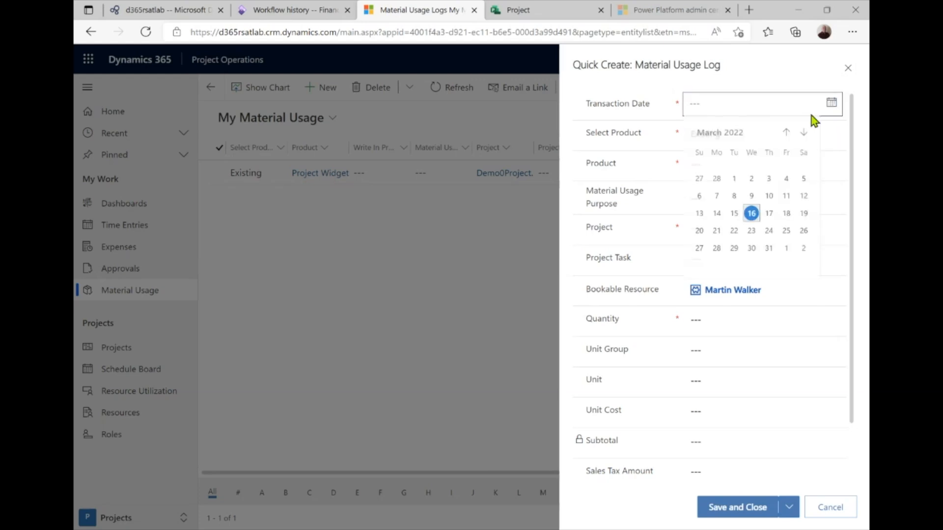
pyautogui.click(733, 213)
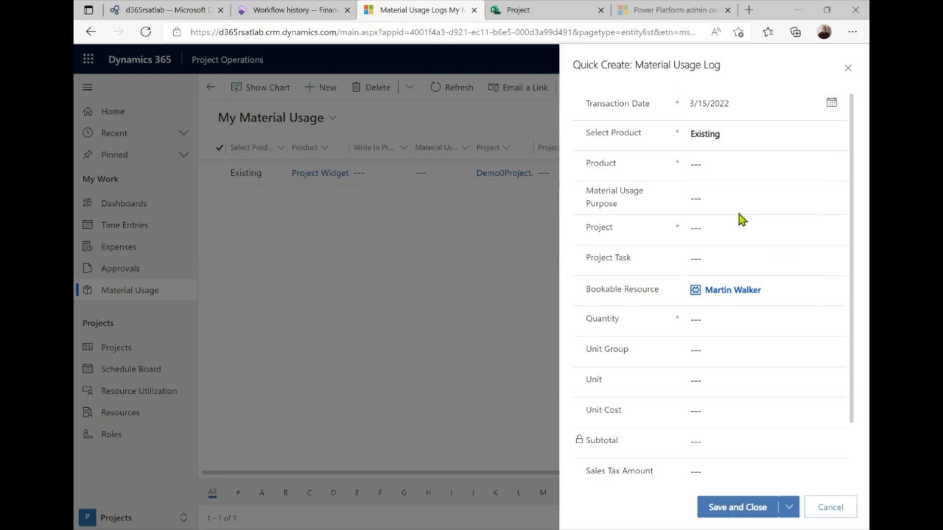
pyautogui.click(708, 166)
pyautogui.press('Return')
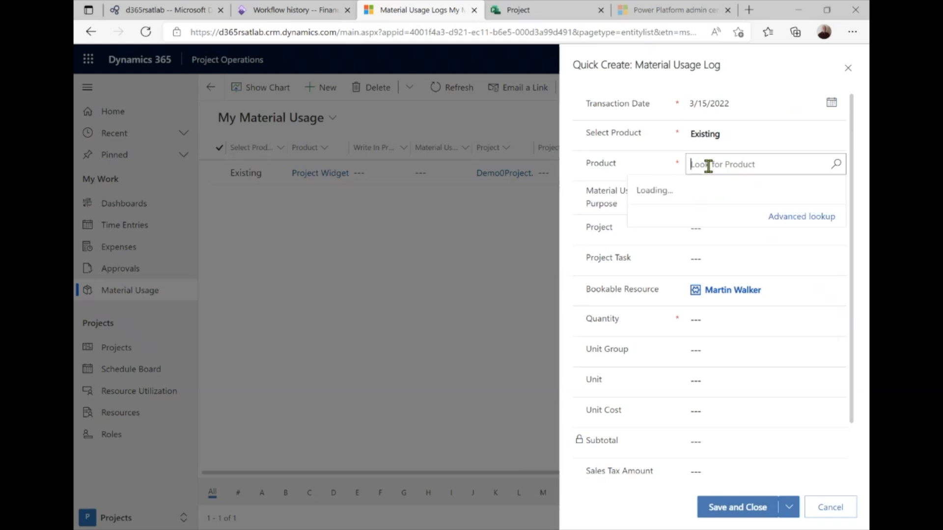
pyautogui.click(710, 323)
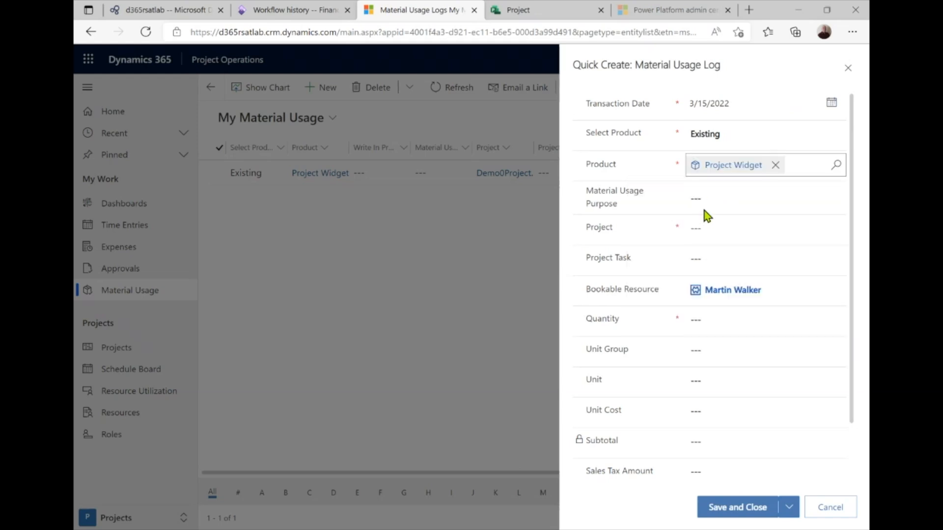
# Assign the usage to Demo1Project with quantity 1 and save it
pyautogui.click(708, 229)
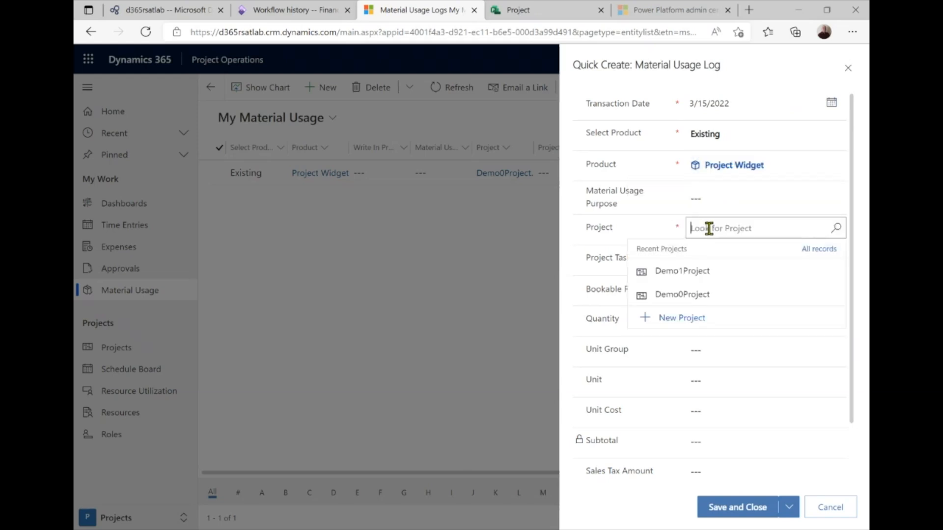
pyautogui.click(704, 272)
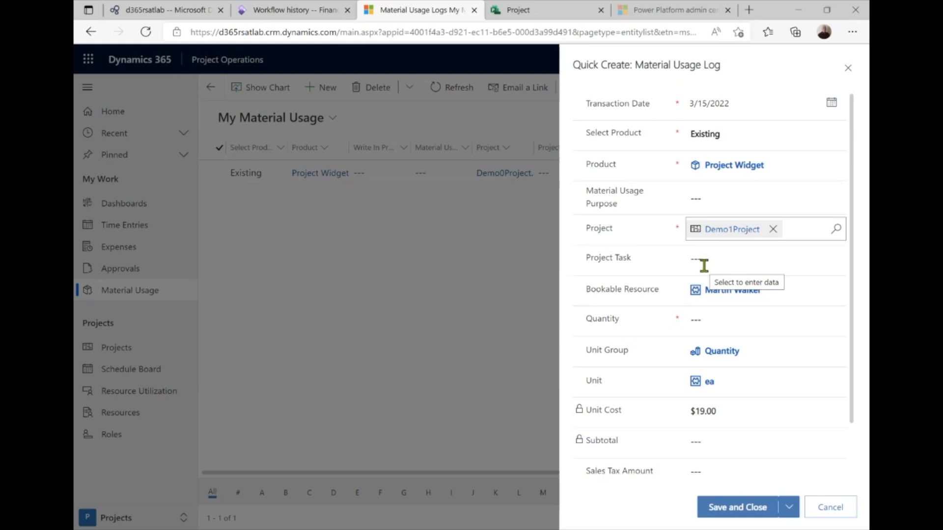
pyautogui.click(716, 318)
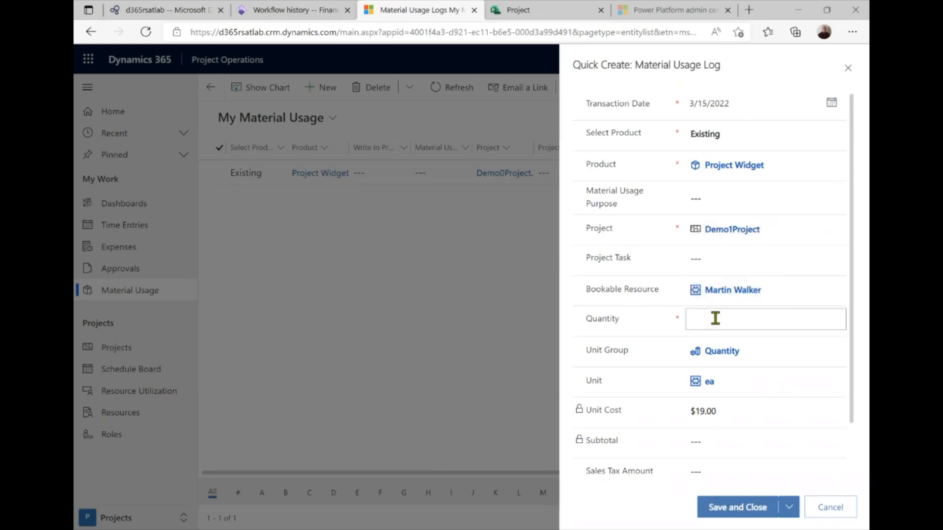
pyautogui.write('1')
pyautogui.press('Tab')
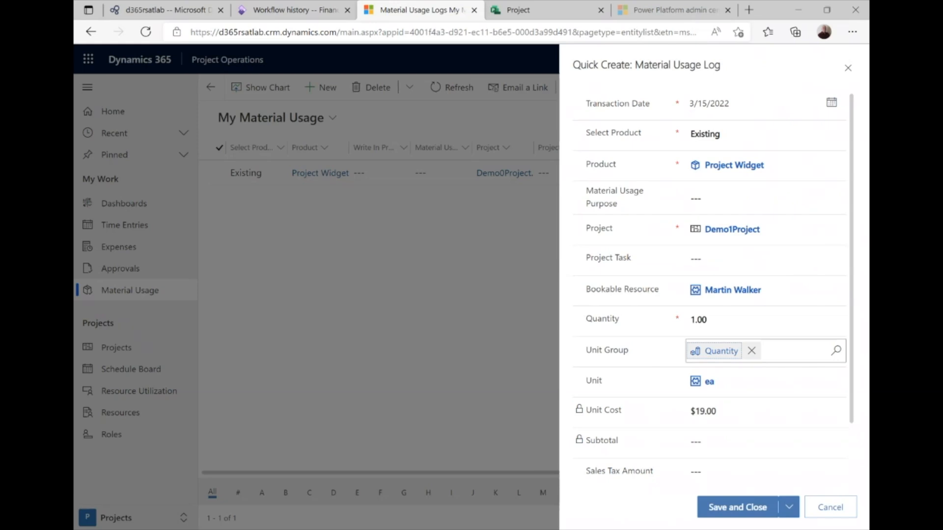
pyautogui.click(717, 508)
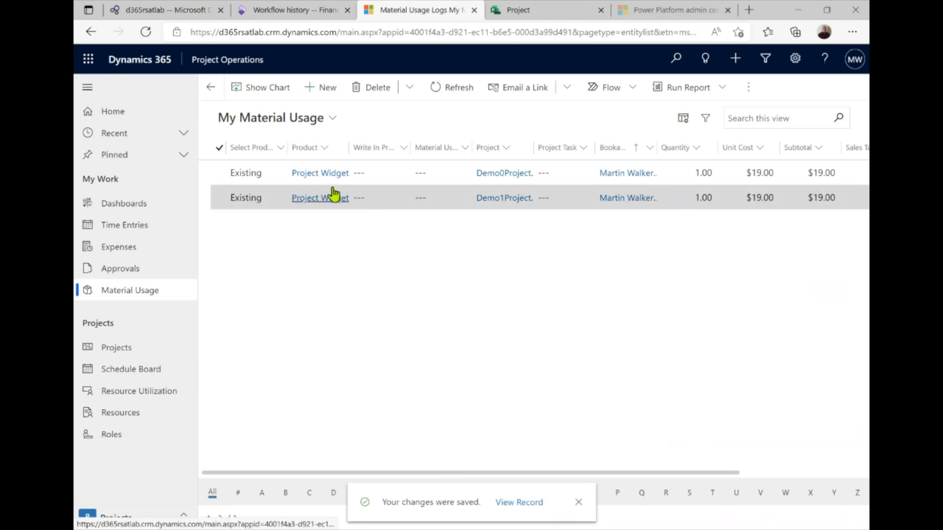
# Submit the new Demo1Project usage entry for approval and open Approvals
pyautogui.click(222, 198)
pyautogui.click(328, 93)
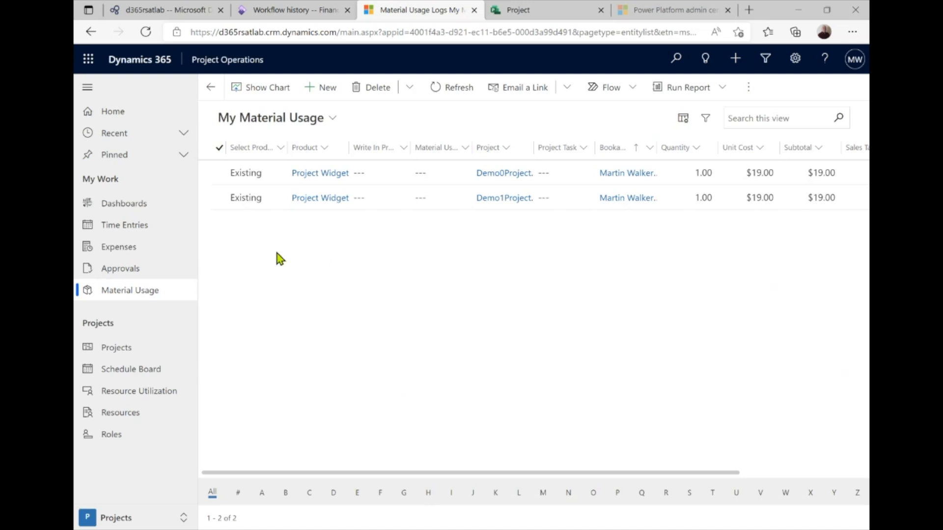
pyautogui.click(148, 270)
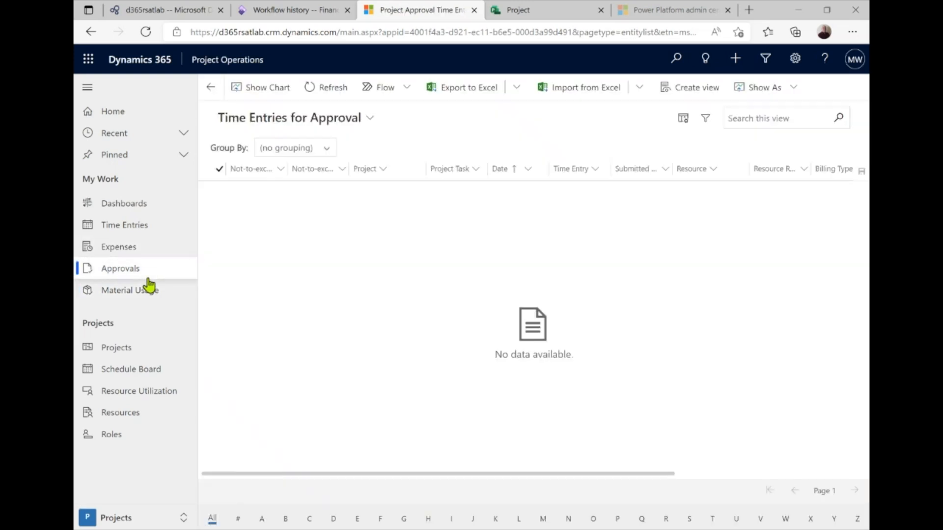
# Switch Approvals to Material Usage for Approval and approve the Demo1Project Project Widget entry
pyautogui.click(370, 120)
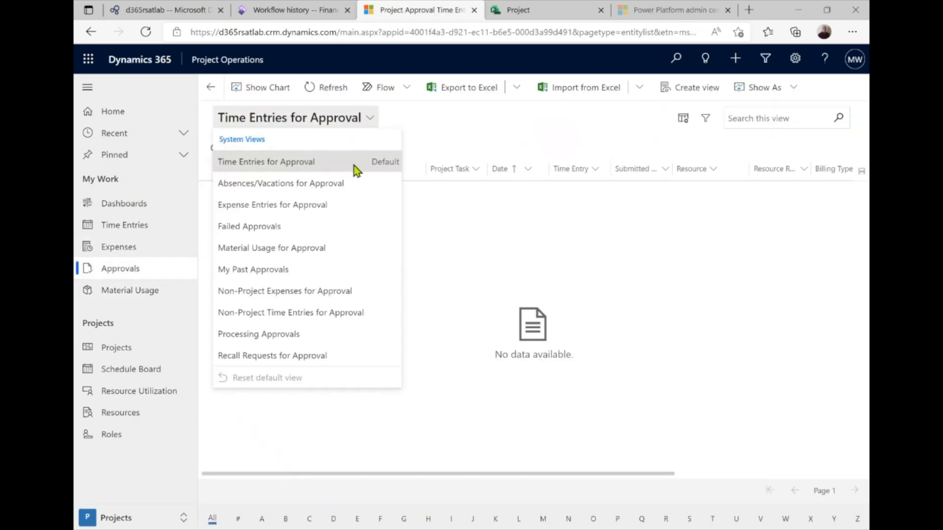
pyautogui.click(270, 209)
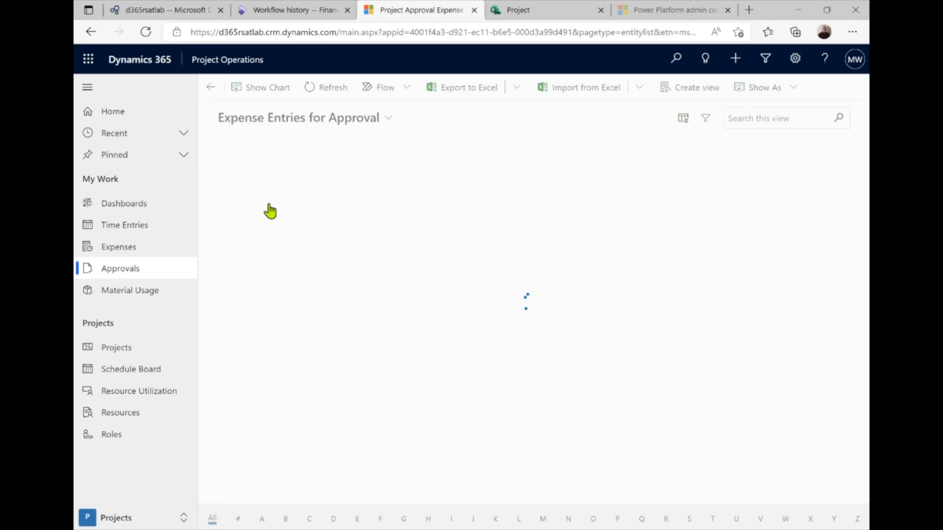
pyautogui.click(389, 121)
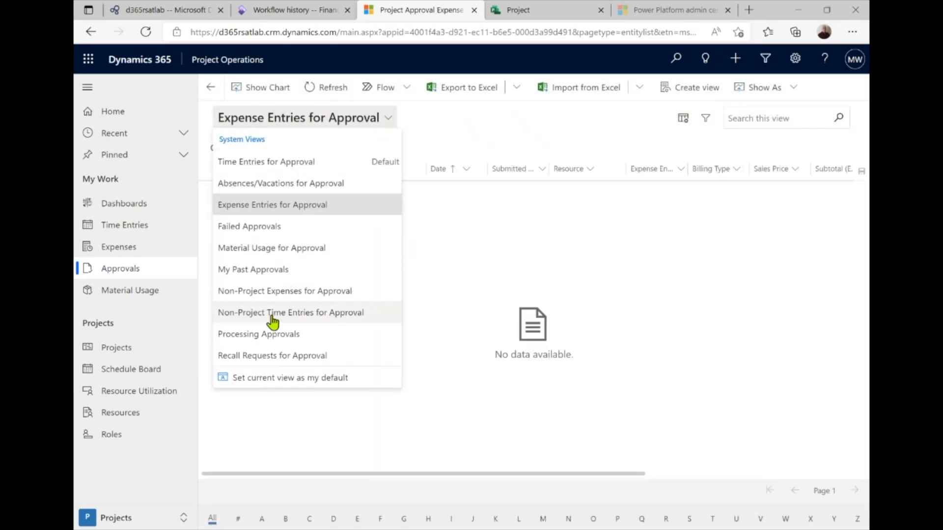
pyautogui.click(269, 249)
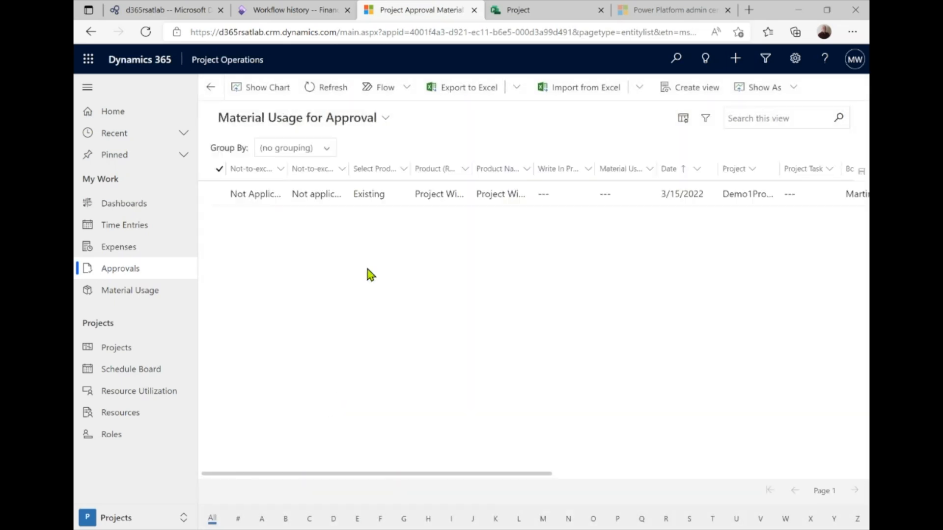
pyautogui.moveTo(491, 475); pyautogui.dragTo(301, 203)
pyautogui.click(220, 196)
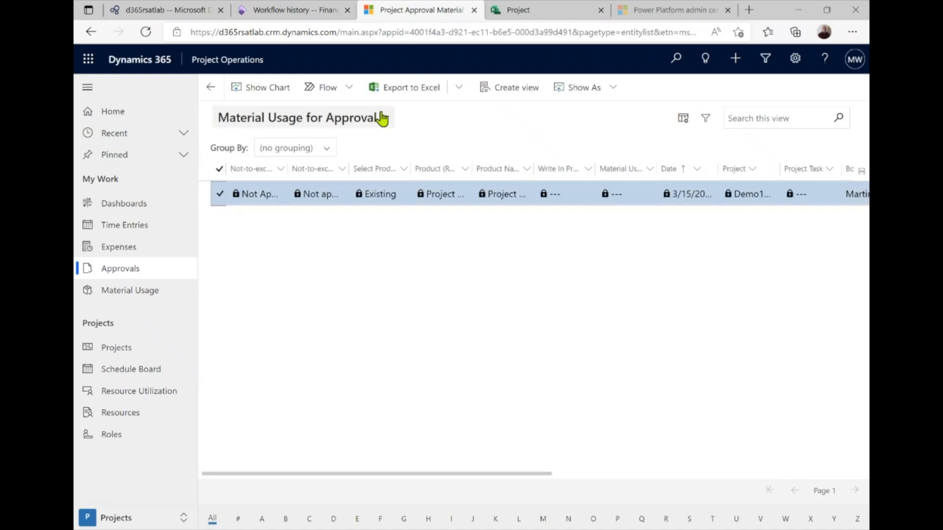
pyautogui.click(318, 92)
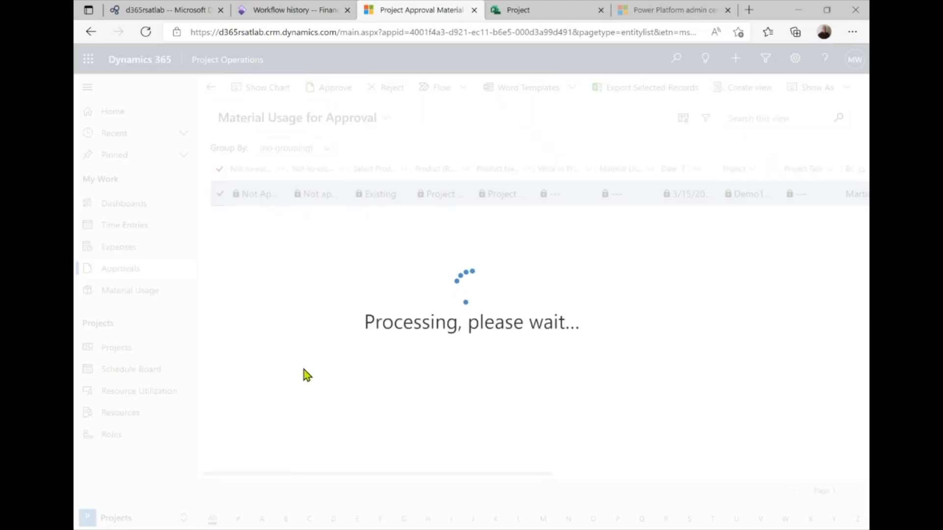
pyautogui.click(301, 12)
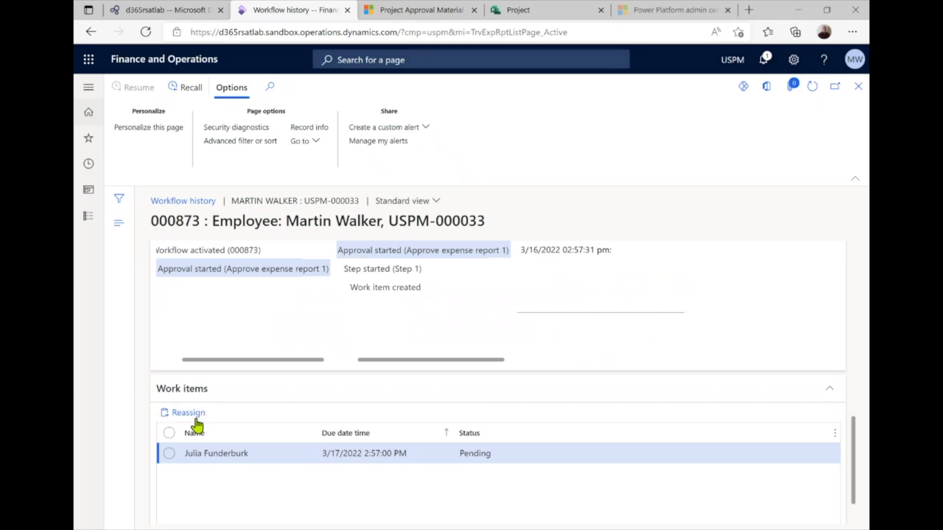
# Reassign the pending expense report approval to the report's own employee and refresh the workflow history
pyautogui.click(189, 413)
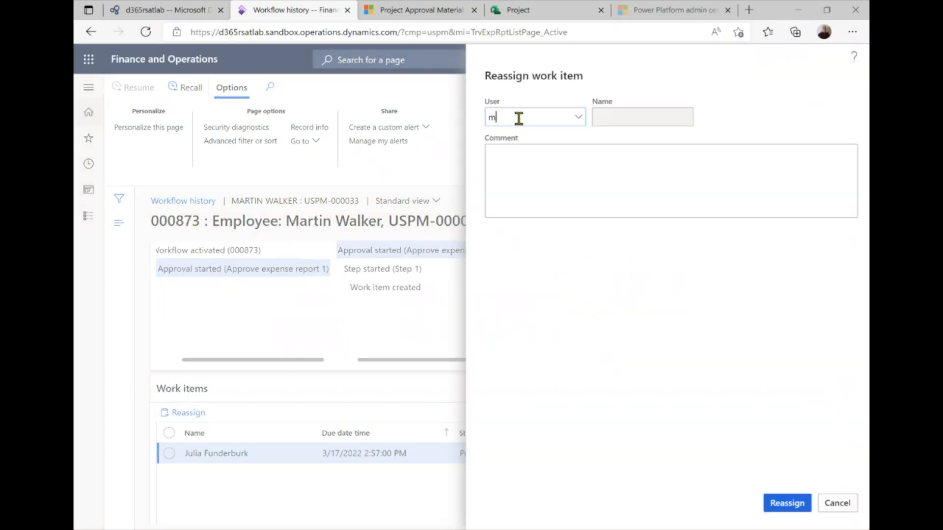
pyautogui.write('mar')
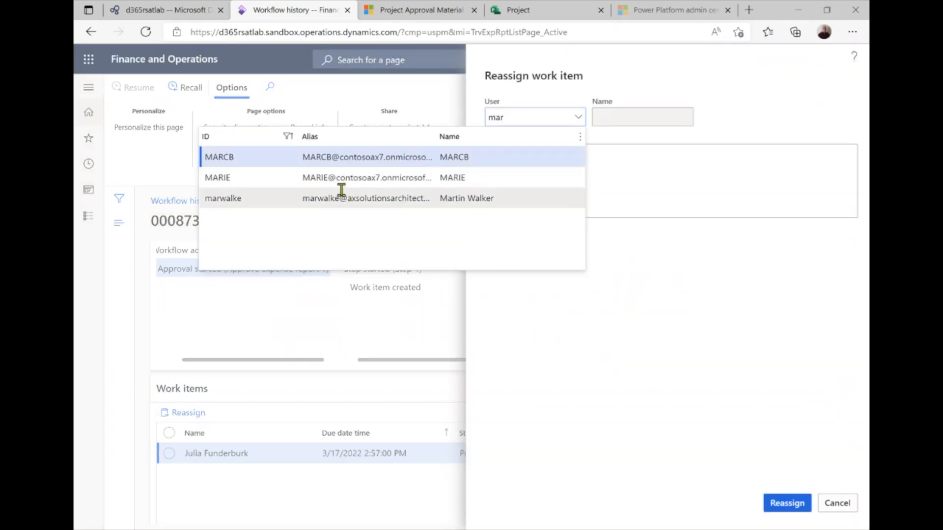
pyautogui.click(342, 195)
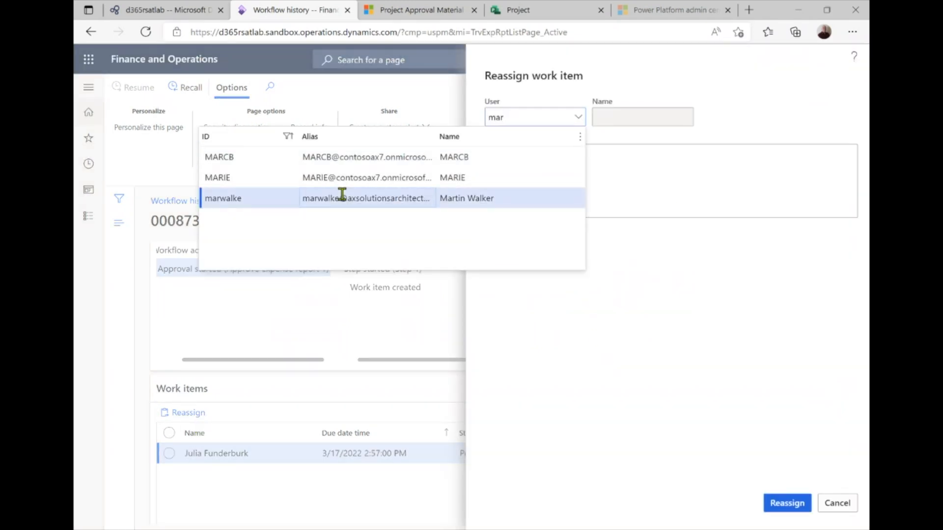
pyautogui.click(787, 503)
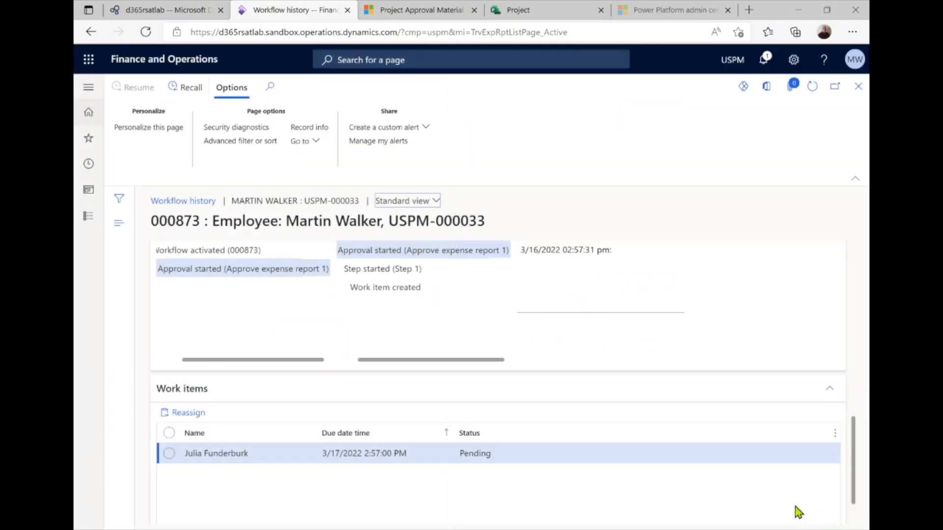
pyautogui.click(813, 93)
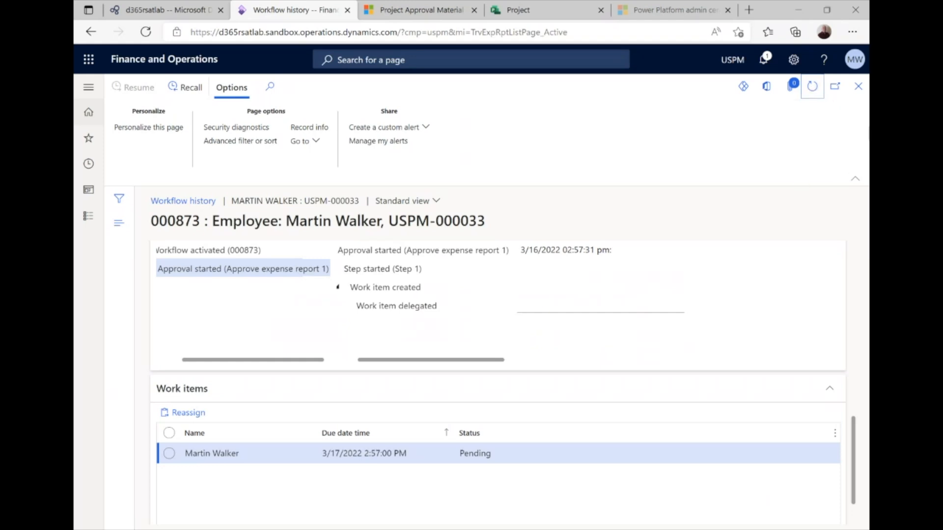
pyautogui.click(859, 88)
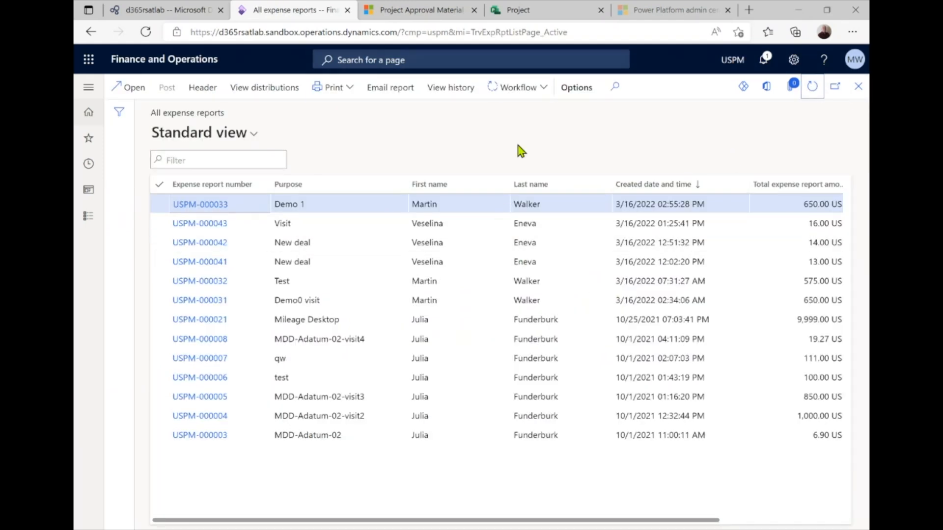
# Approve the 650.00 USD Demo 1 expense report and refresh the list to check its approval status
pyautogui.click(540, 87)
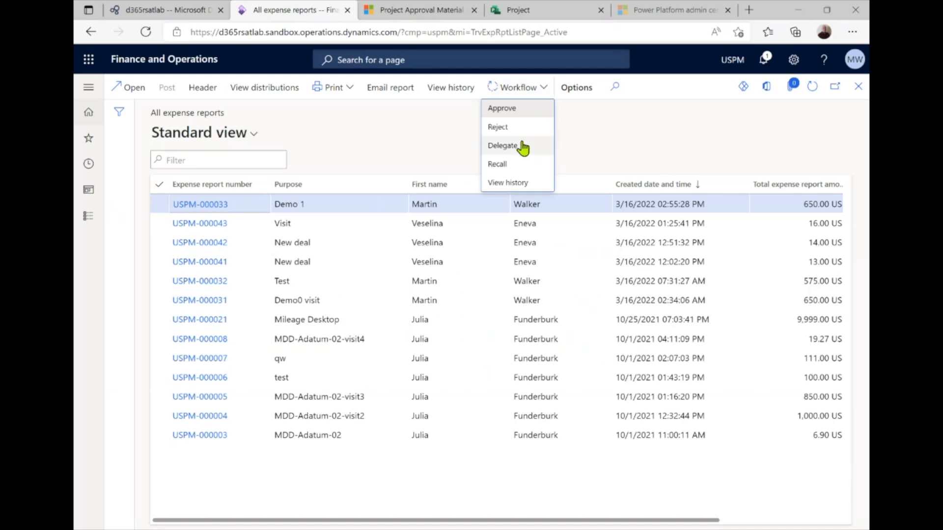
pyautogui.click(519, 109)
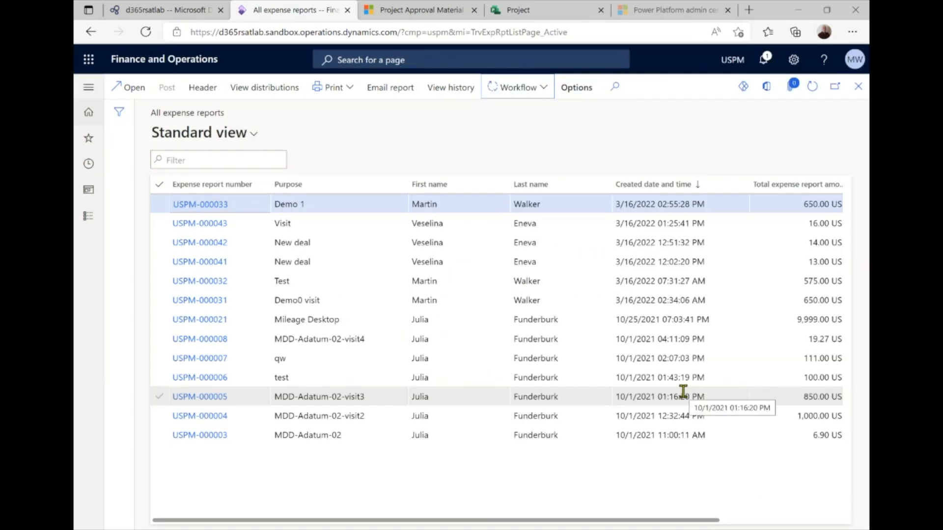
pyautogui.click(813, 89)
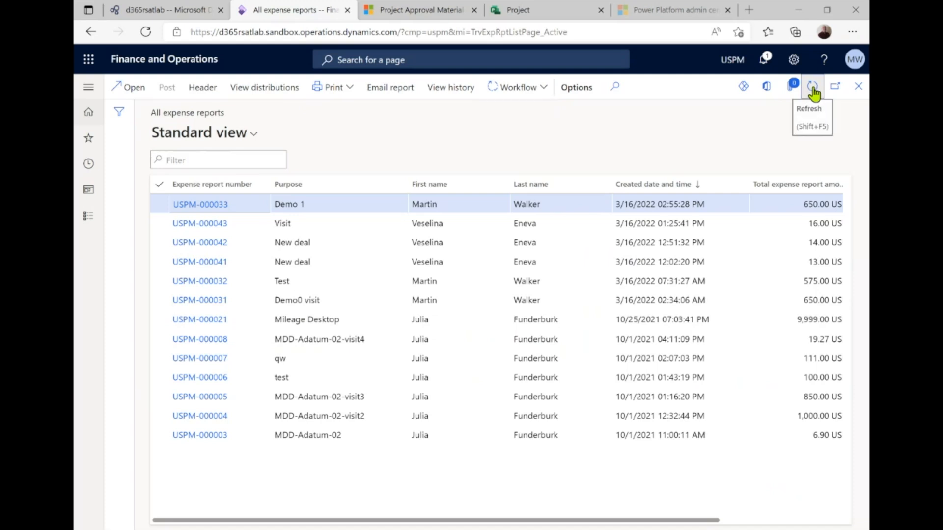
pyautogui.click(542, 89)
pyautogui.click(543, 145)
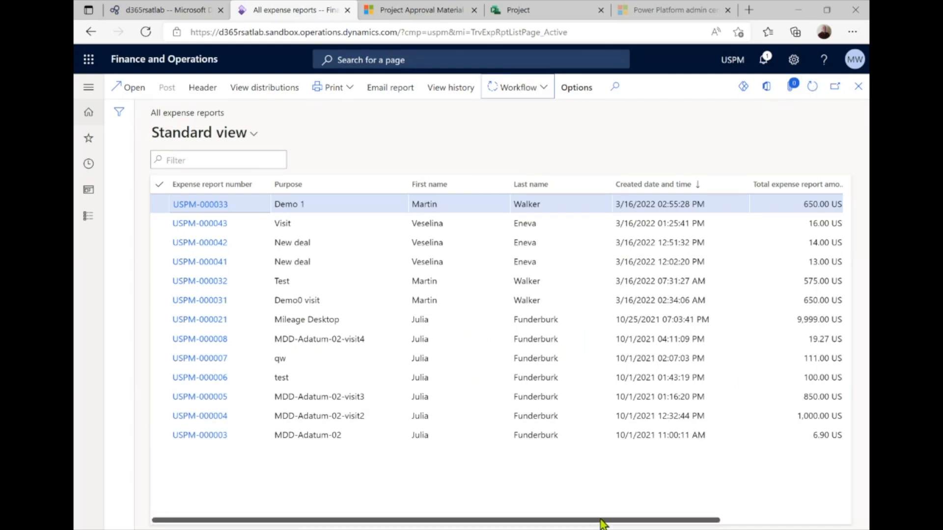
pyautogui.moveTo(600, 521); pyautogui.dragTo(831, 491)
pyautogui.click(812, 86)
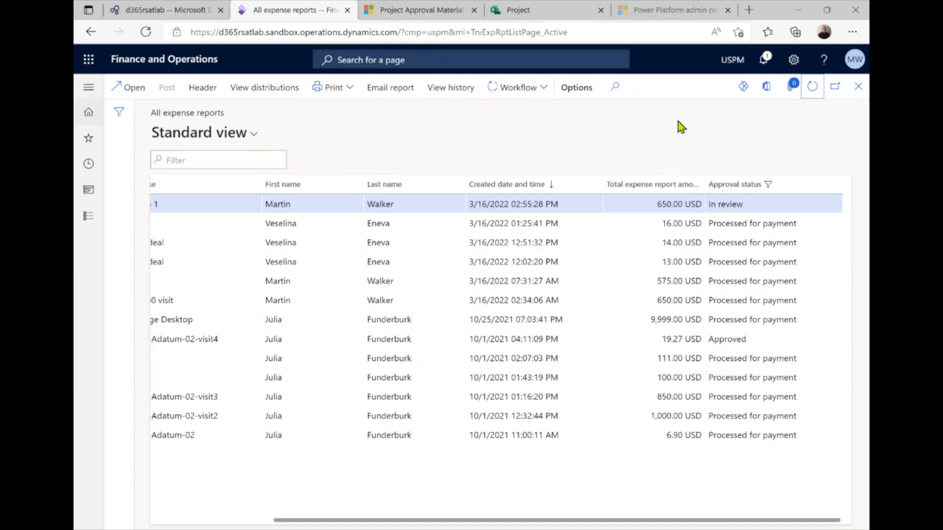
pyautogui.click(812, 93)
# Dismiss the material approval confirmation and open Demo1Project's Actuals
pyautogui.click(426, 11)
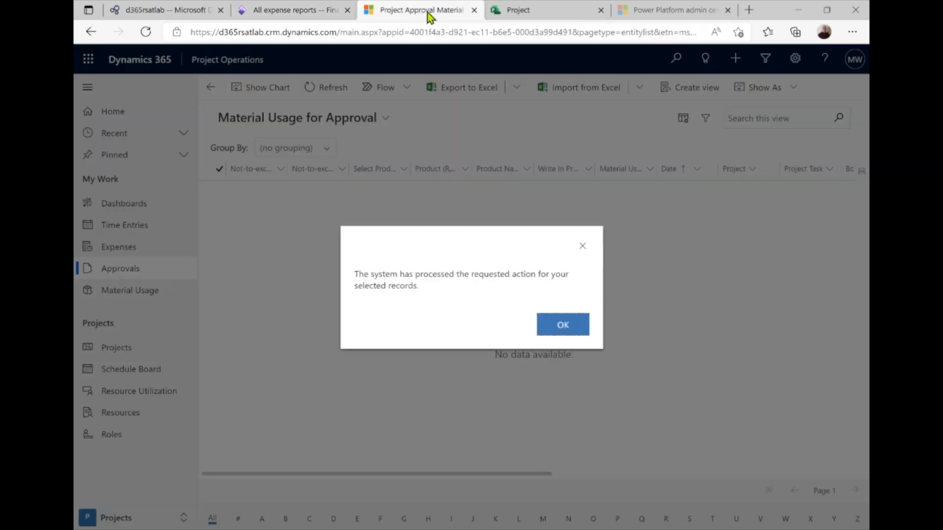
pyautogui.click(569, 331)
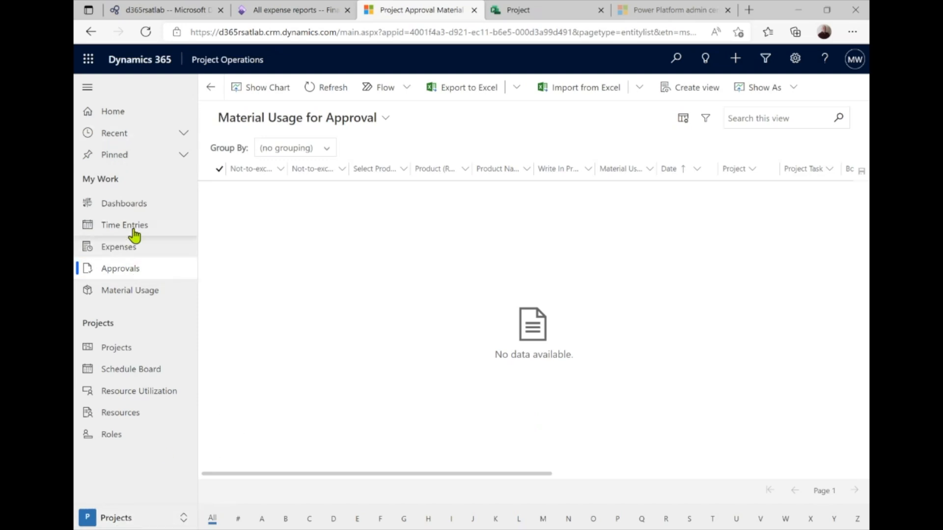
pyautogui.click(123, 349)
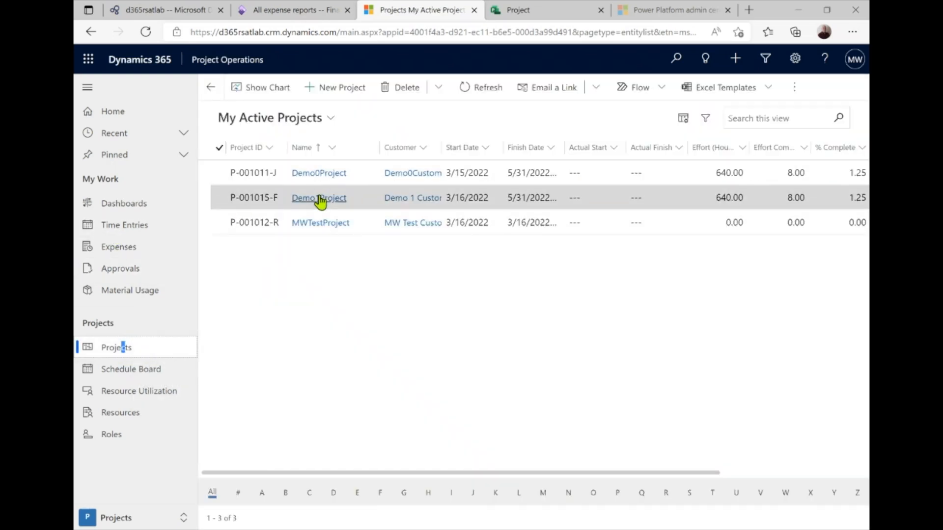
pyautogui.click(319, 198)
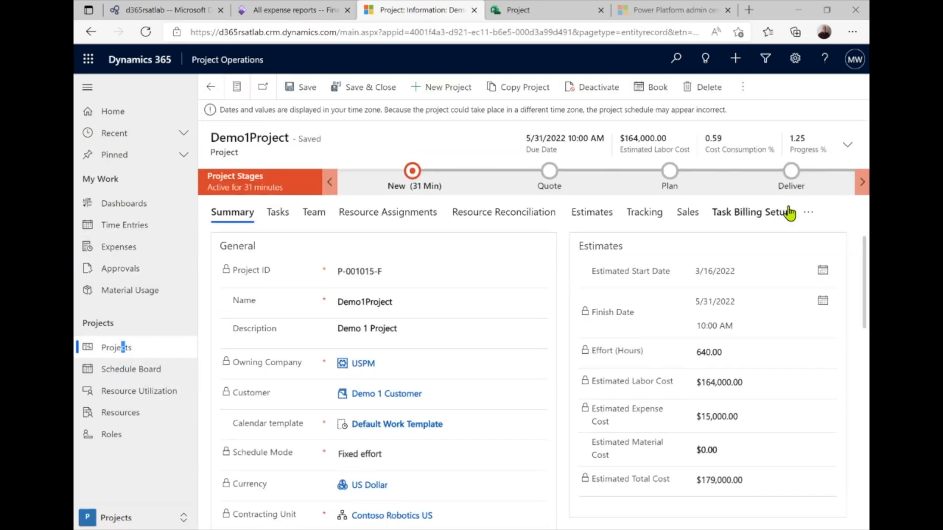
pyautogui.click(808, 212)
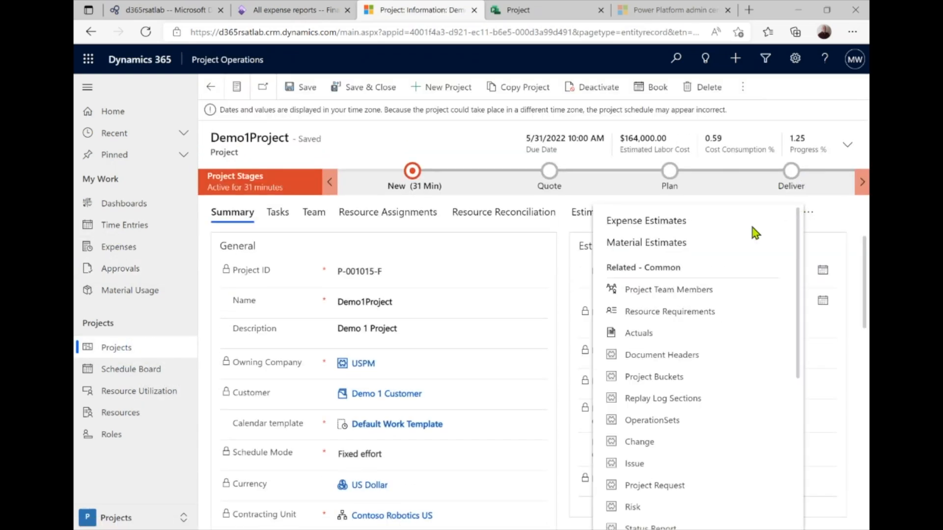
pyautogui.click(656, 335)
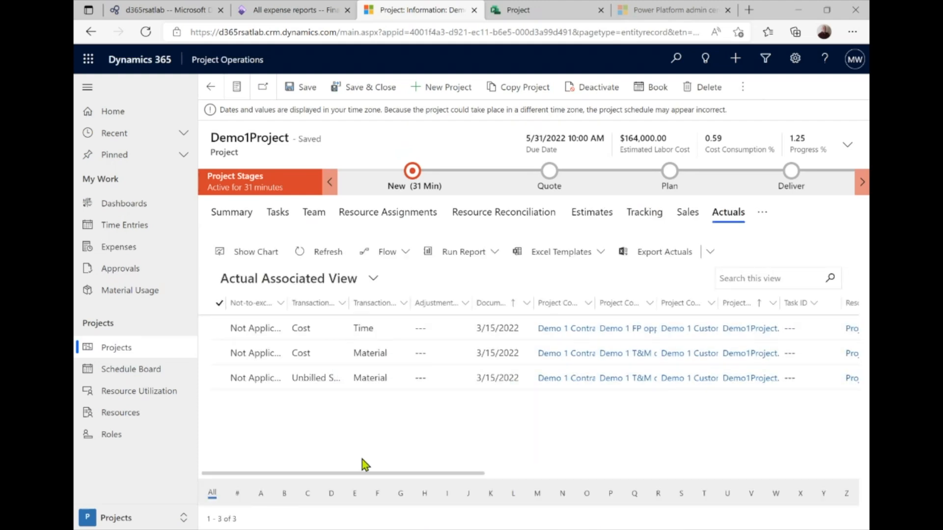
# Scroll the actuals to review the new $19.00 material cost and $22.50 unbilled sales lines
pyautogui.moveTo(365, 475)
pyautogui.mouseDown()
pyautogui.moveTo(417, 477)
pyautogui.moveTo(358, 475)
pyautogui.mouseUp()
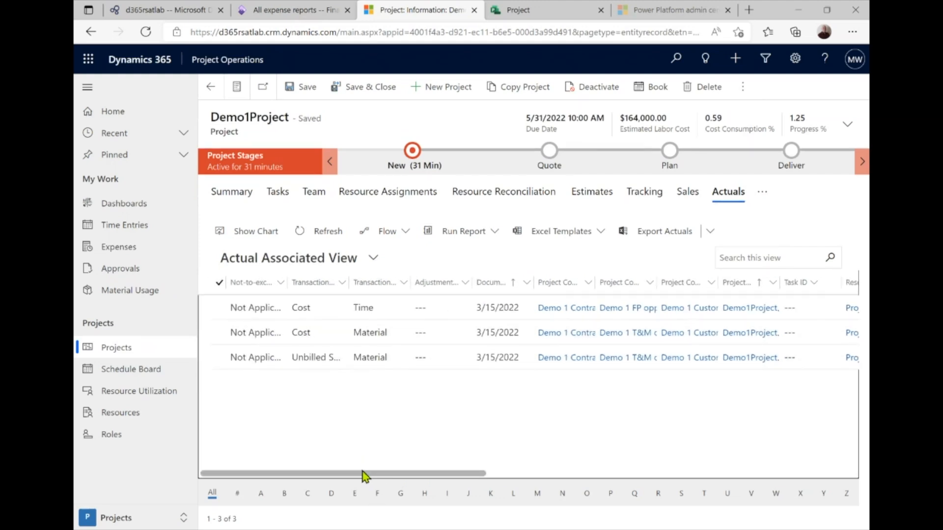
pyautogui.moveTo(362, 475); pyautogui.dragTo(751, 461)
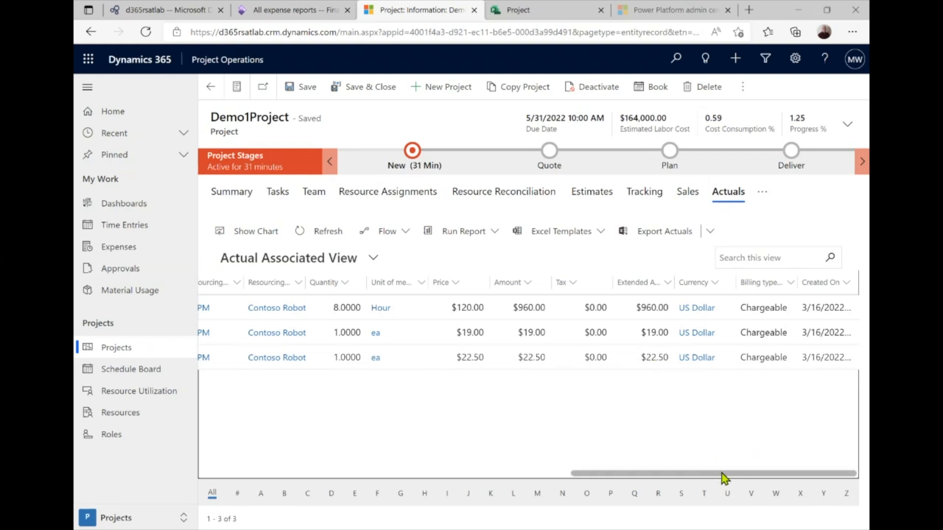
pyautogui.moveTo(717, 474); pyautogui.dragTo(256, 476)
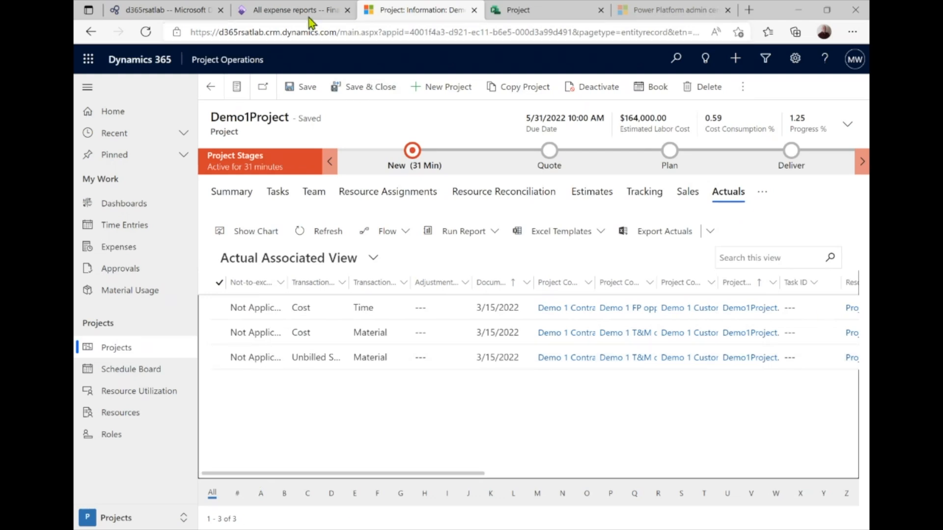
pyautogui.click(287, 10)
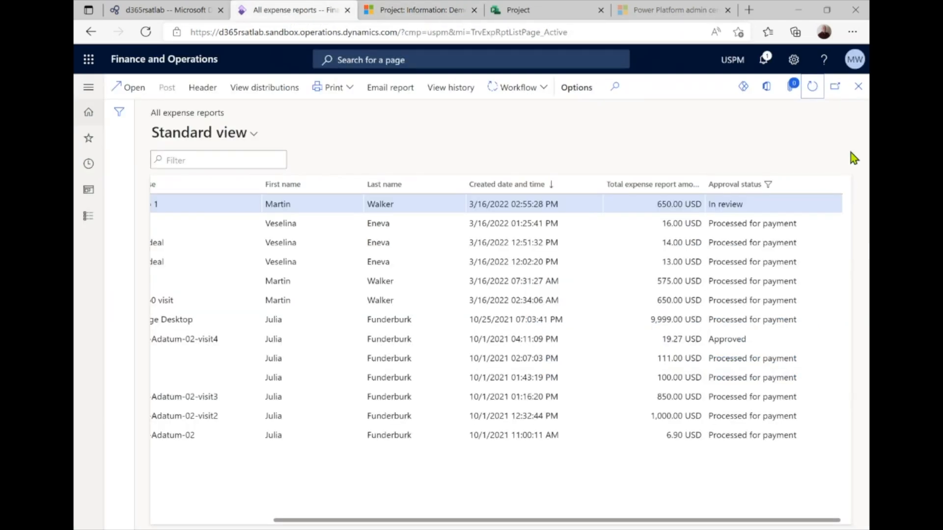
# Once the 650.00 USD expense report shows Approved, post it so it becomes Processed for payment
pyautogui.click(812, 86)
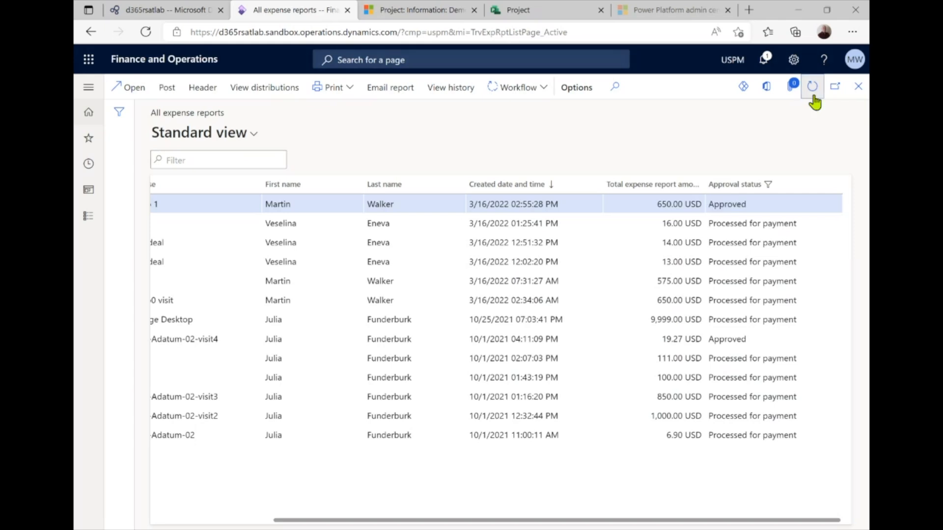
pyautogui.click(434, 11)
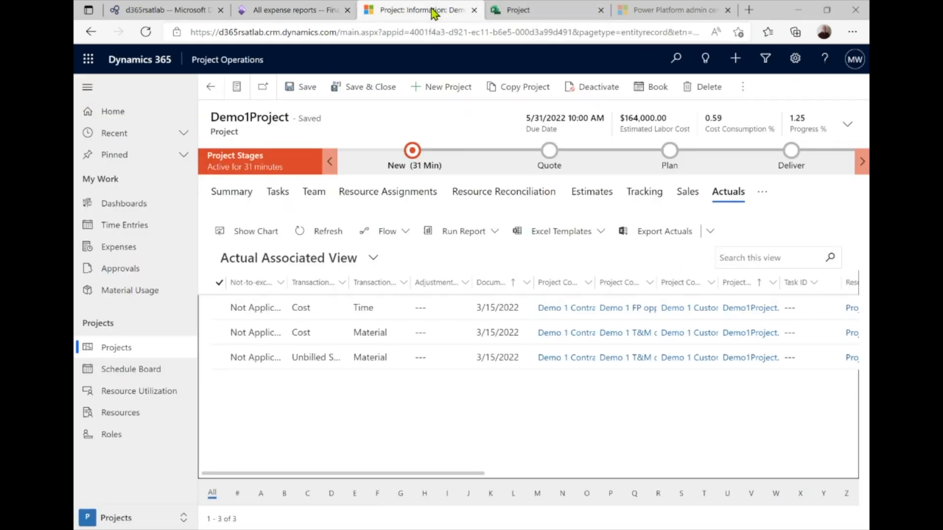
pyautogui.click(320, 14)
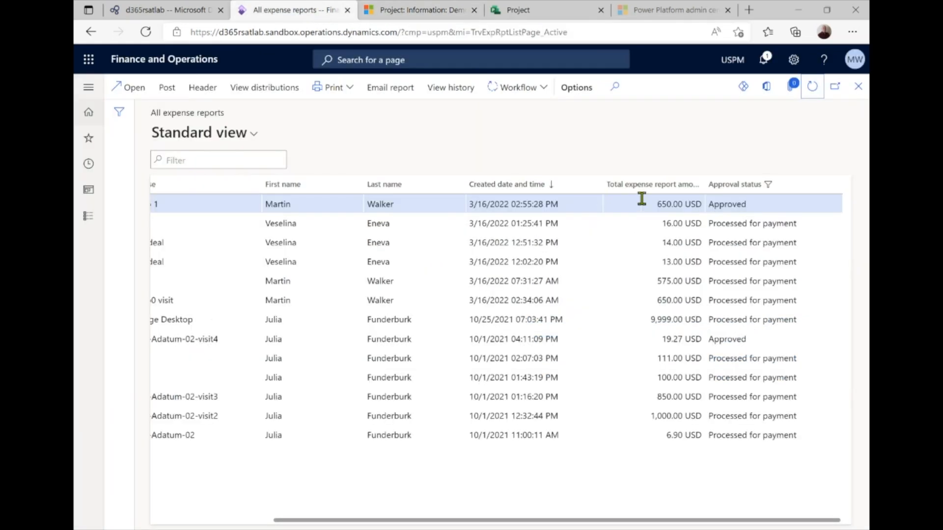
pyautogui.click(173, 89)
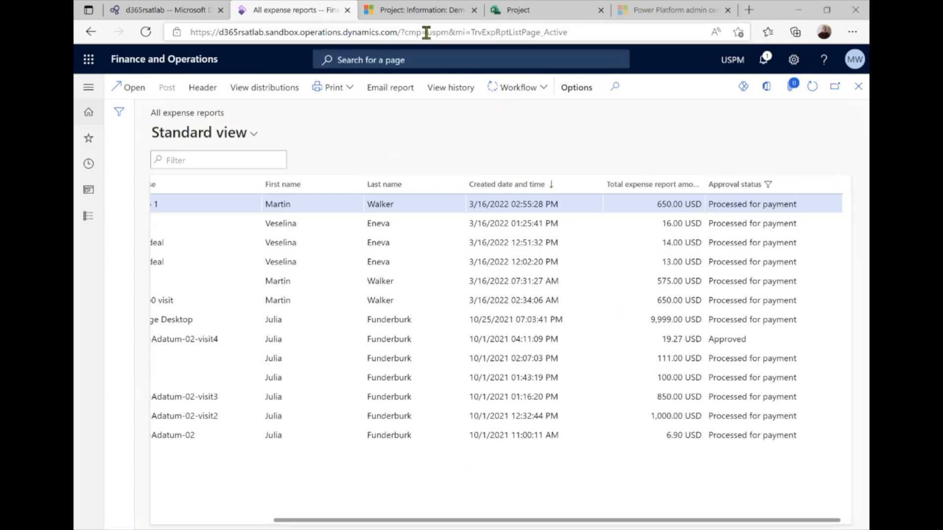
pyautogui.click(420, 14)
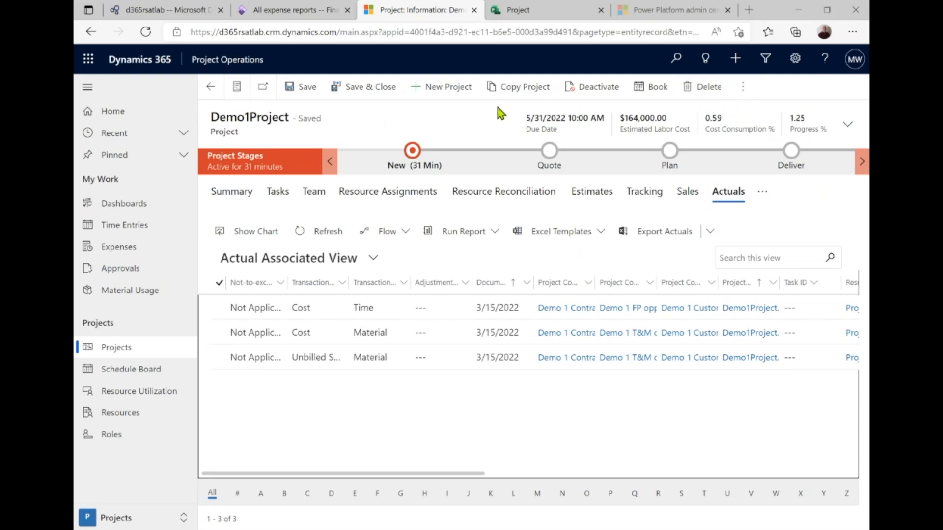
# Widen the form, refresh Demo1Project's actuals and review the two new $650.00 Flight expense rows
pyautogui.moveTo(467, 477); pyautogui.dragTo(576, 486)
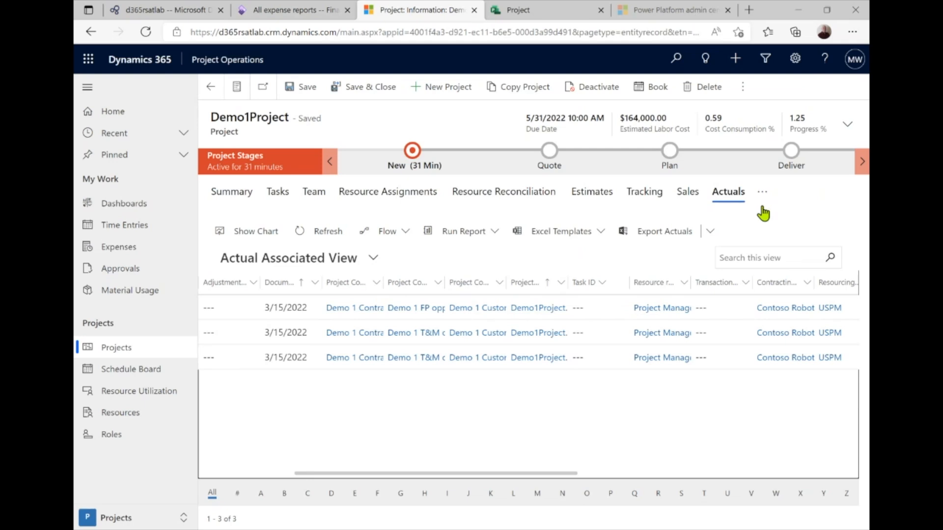
pyautogui.click(88, 87)
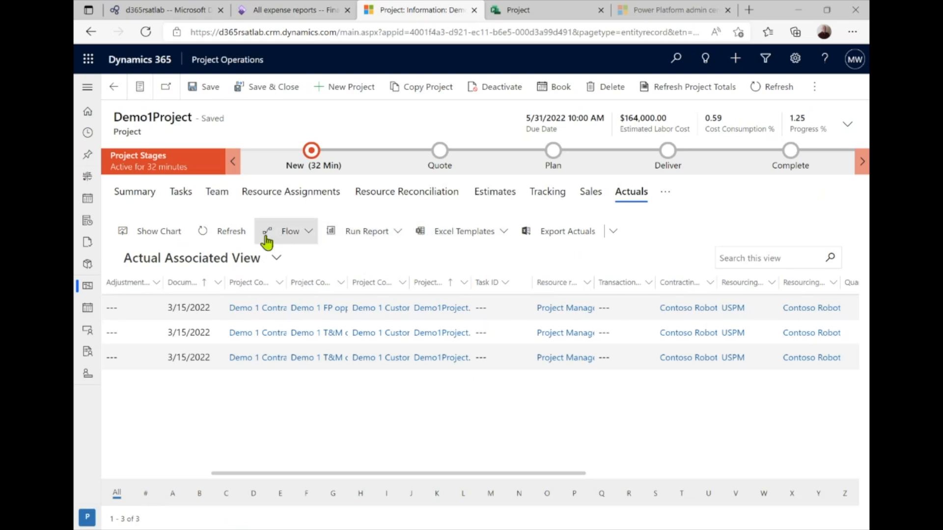
pyautogui.click(203, 233)
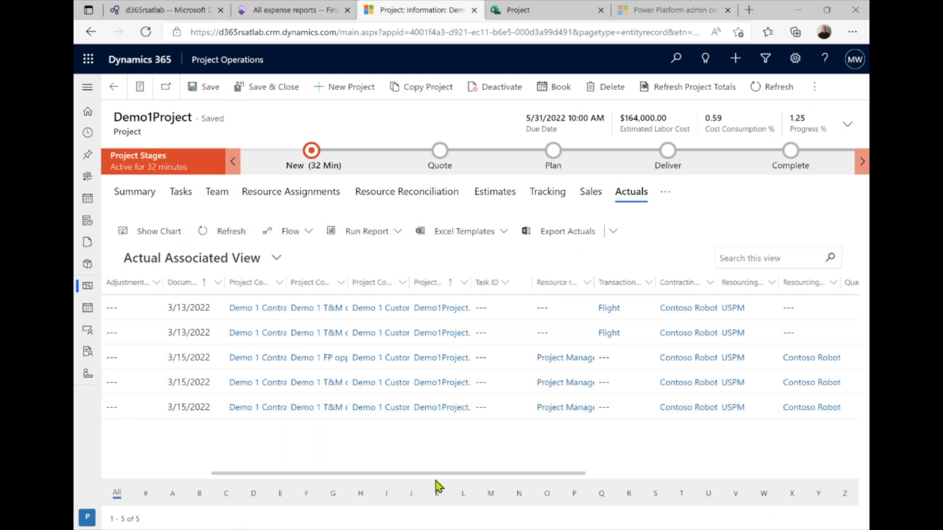
pyautogui.moveTo(439, 474); pyautogui.dragTo(736, 486)
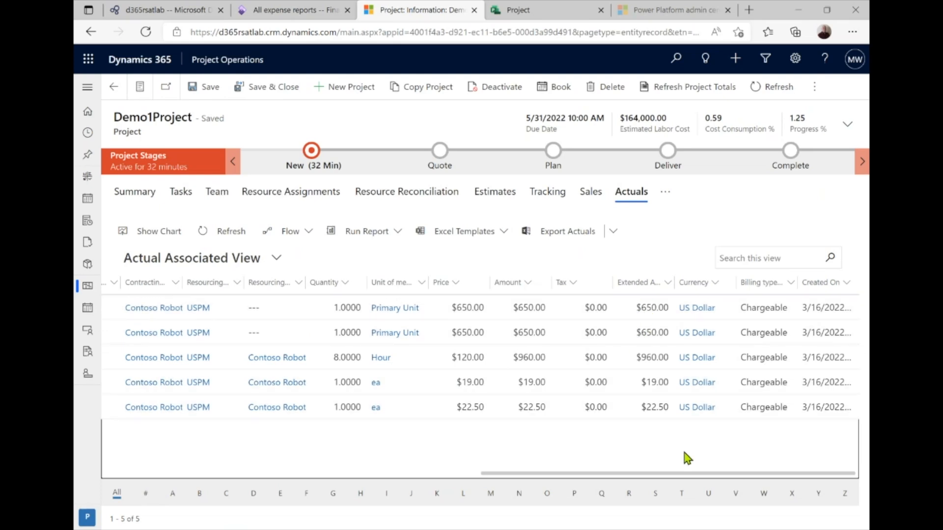
pyautogui.moveTo(684, 473); pyautogui.dragTo(275, 473)
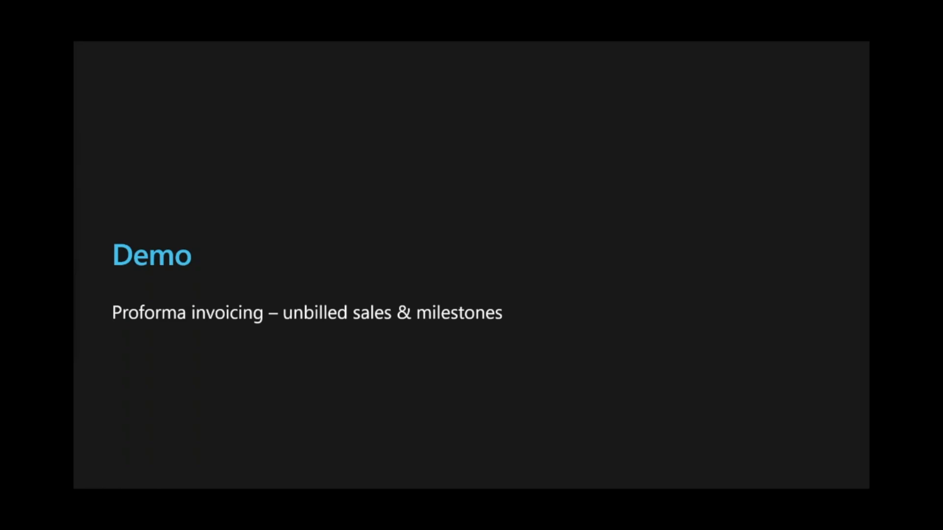
pyautogui.hotkey('alt', 'Tab')
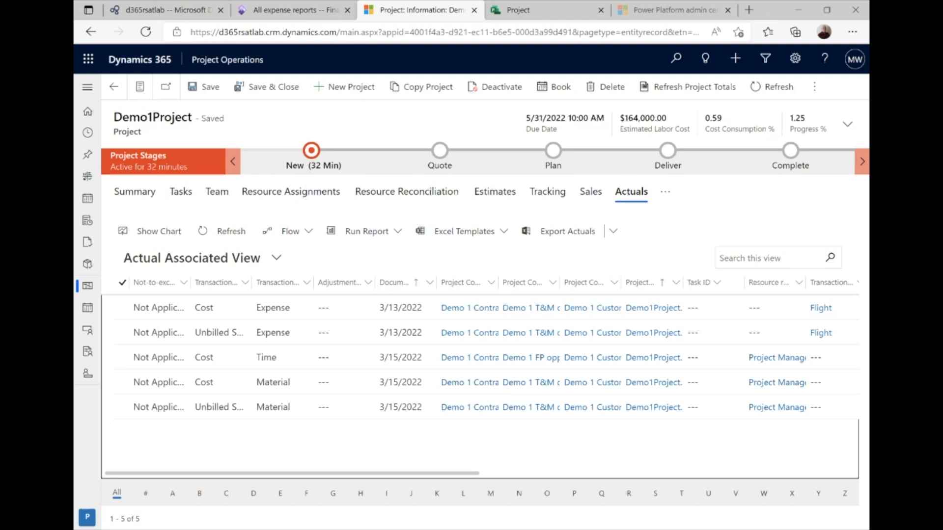
# In the Sales area, open the invoice schedule of Demo 1 Contract's fixed-price line L-001046-F
pyautogui.click(85, 519)
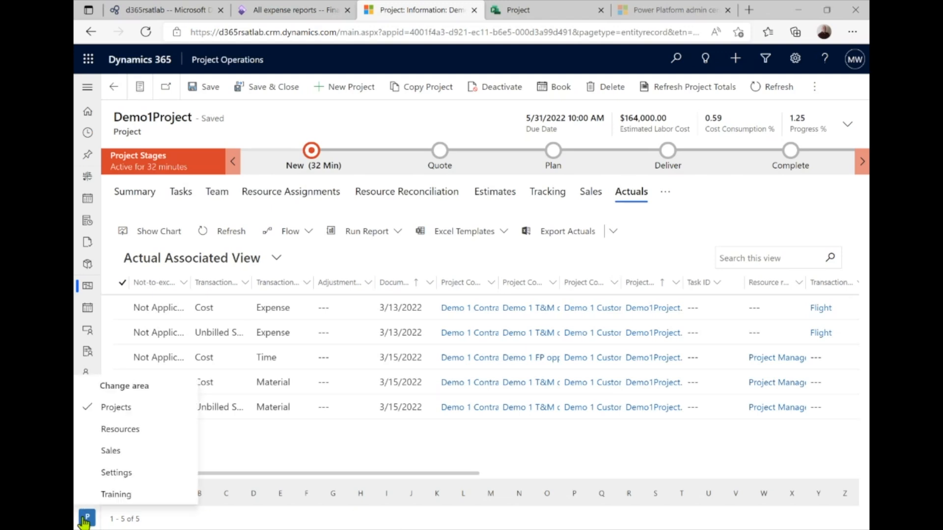
pyautogui.click(130, 449)
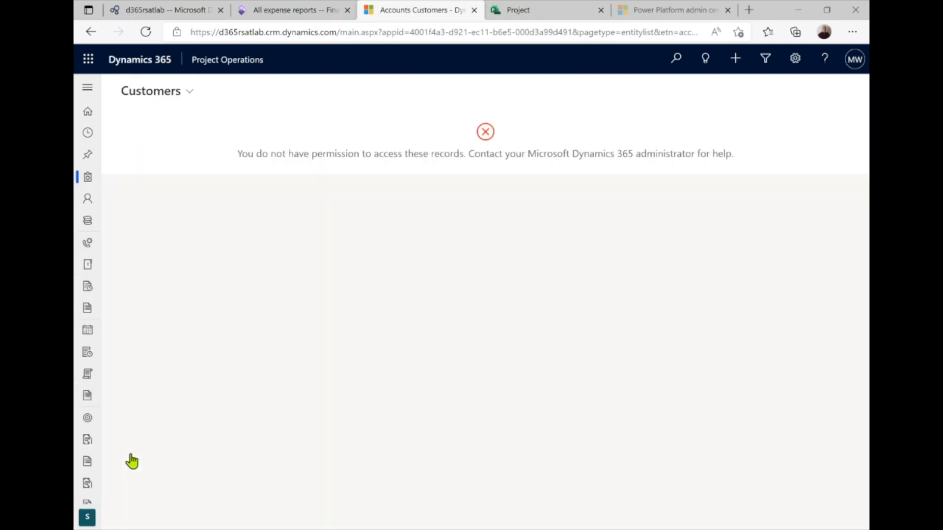
pyautogui.click(87, 88)
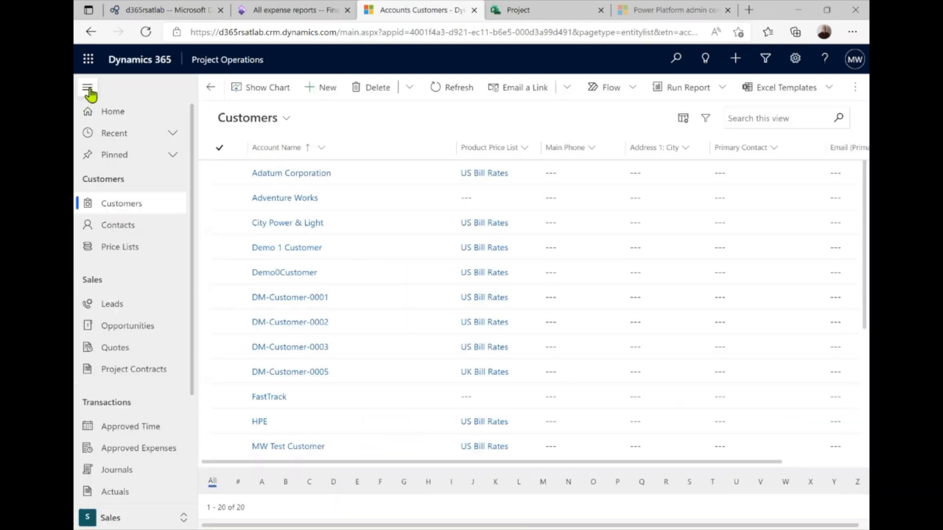
pyautogui.click(134, 373)
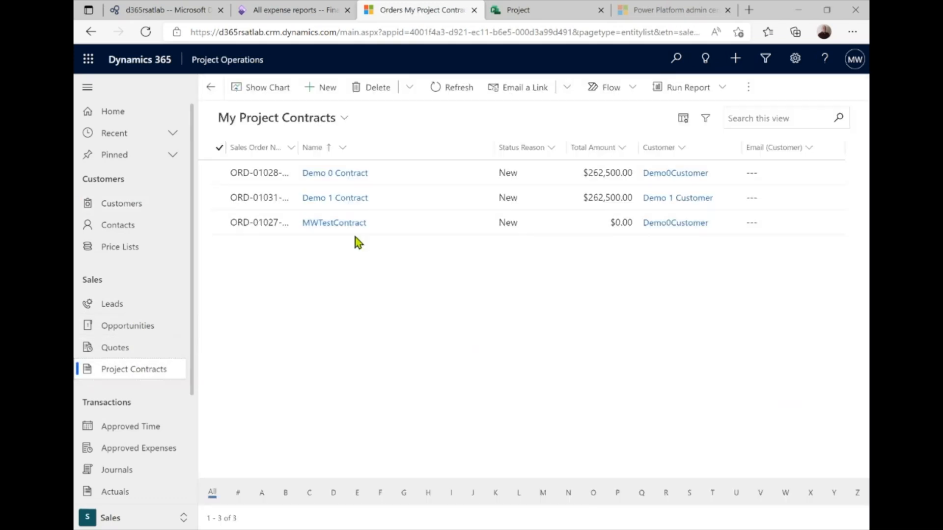
pyautogui.click(343, 199)
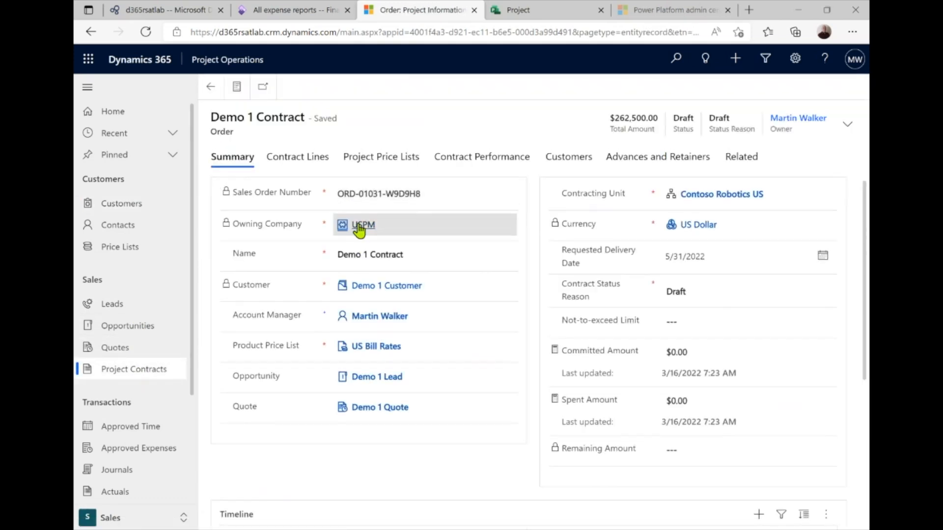
pyautogui.click(309, 162)
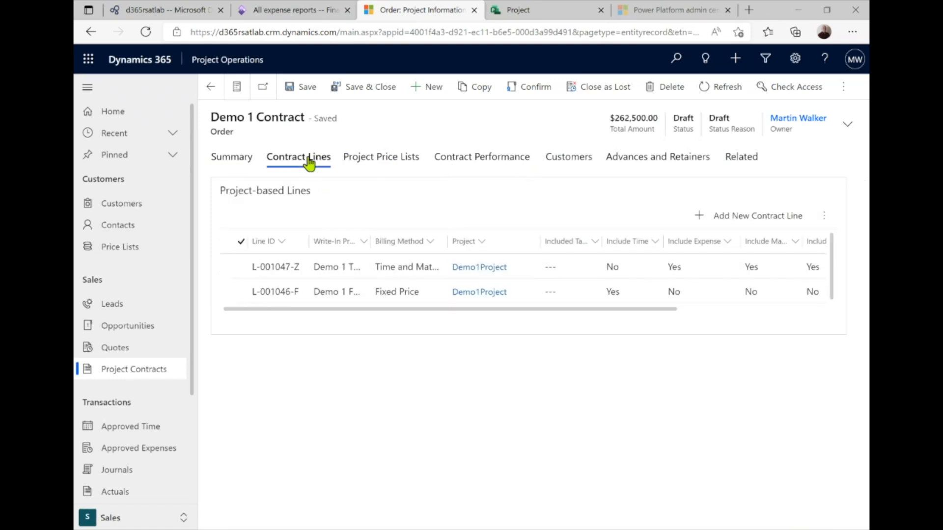
pyautogui.doubleClick(274, 297)
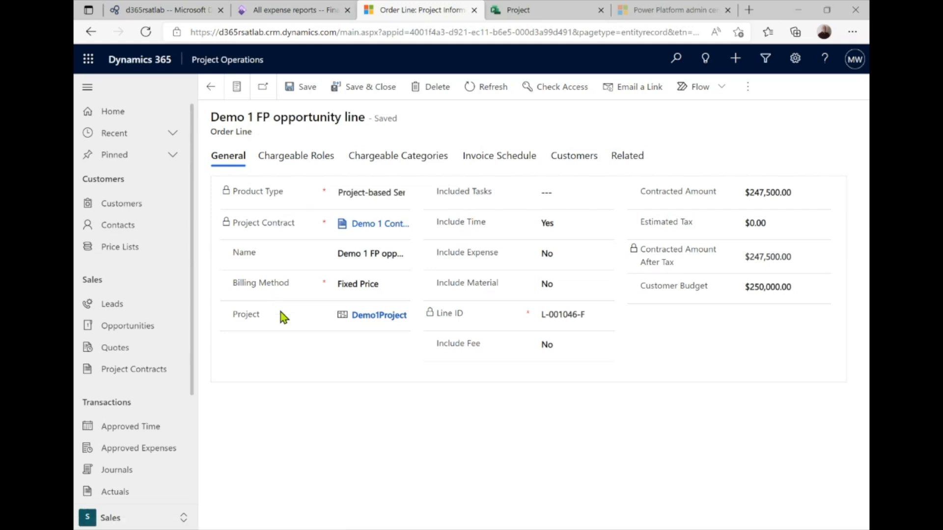
pyautogui.click(532, 168)
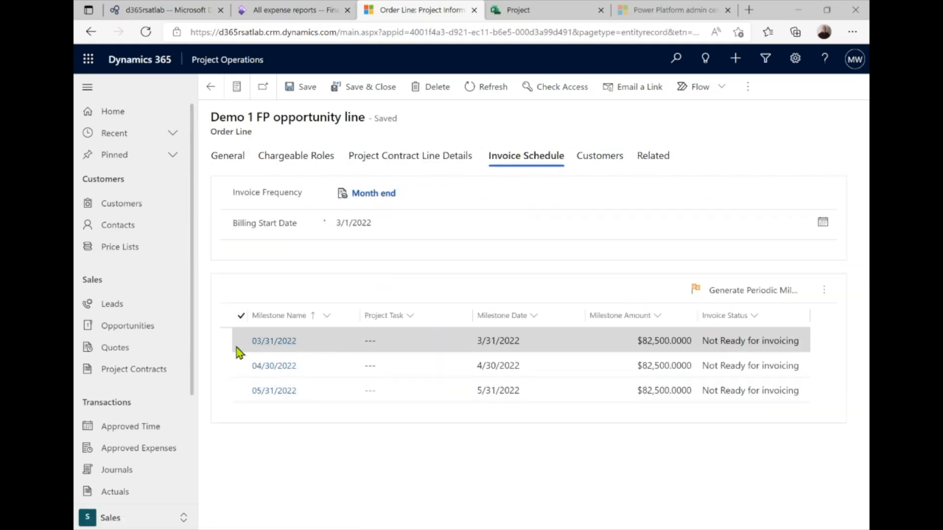
# Set the 03/31/2022 milestone's Invoice Status to Ready for invoicing and save it
pyautogui.doubleClick(423, 344)
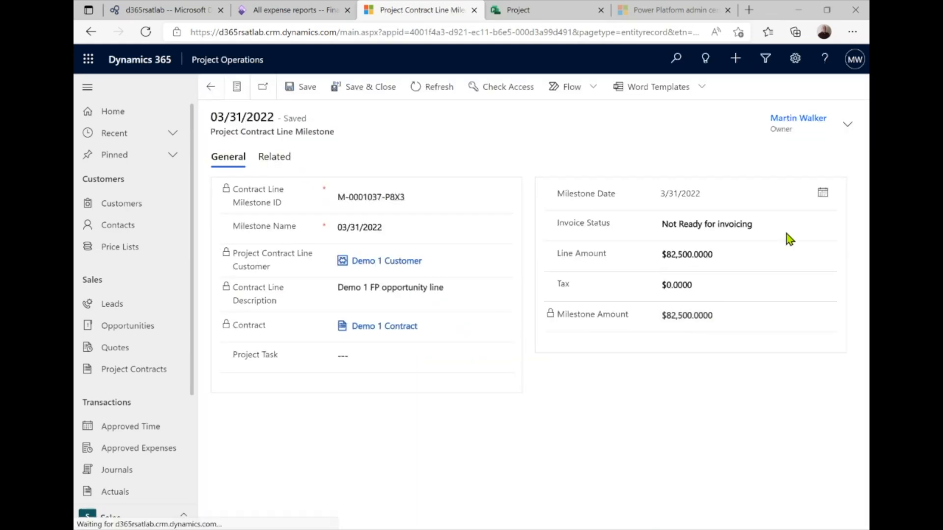
pyautogui.click(780, 225)
pyautogui.click(718, 268)
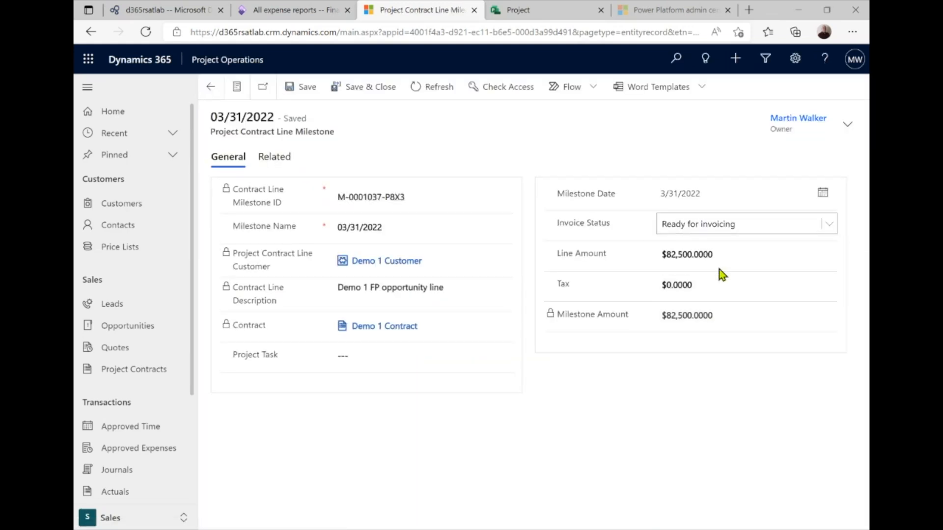
pyautogui.click(359, 88)
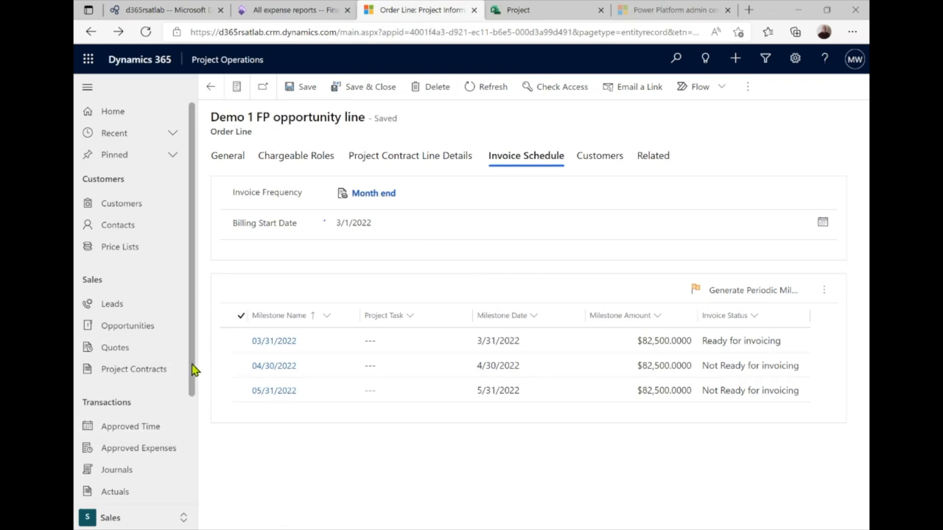
pyautogui.moveTo(191, 364); pyautogui.dragTo(196, 471)
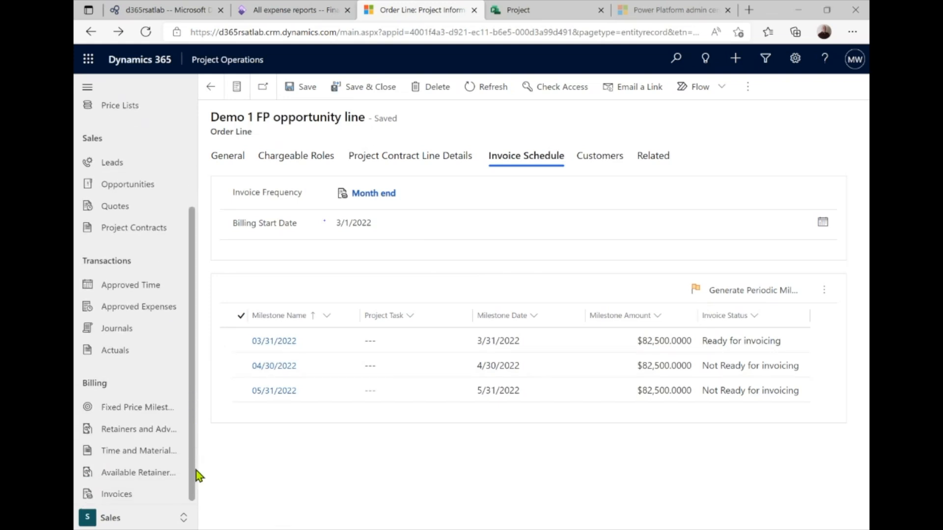
# Filter the Time and Material Billing Backlog to Project ID Demo1Project
pyautogui.click(140, 450)
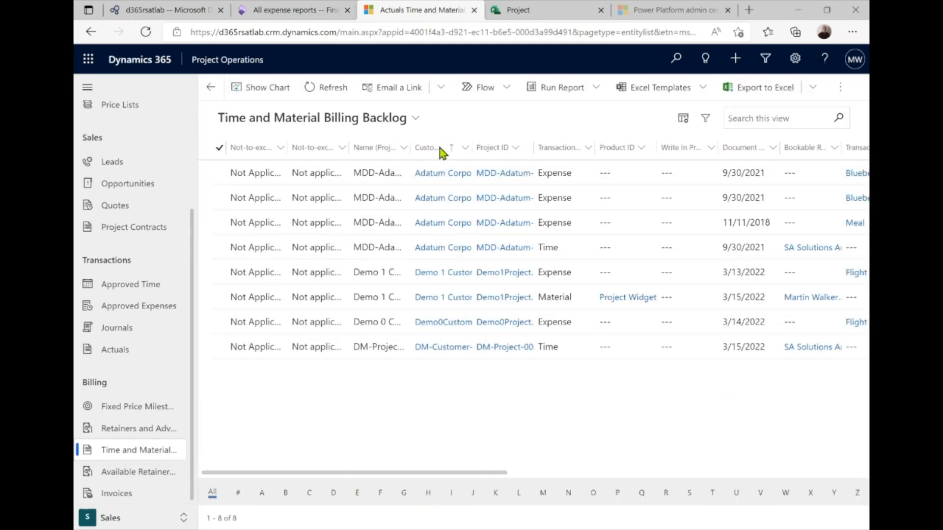
pyautogui.click(516, 149)
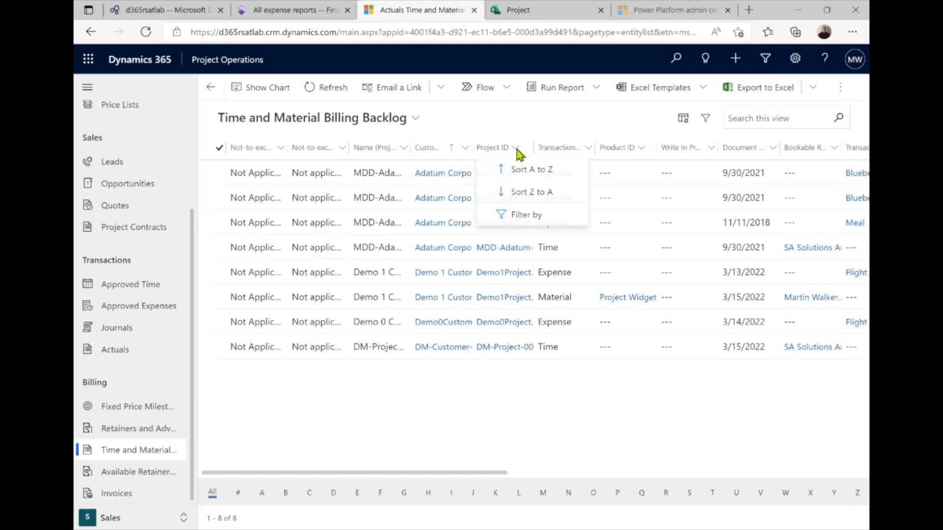
pyautogui.click(520, 213)
pyautogui.click(494, 244)
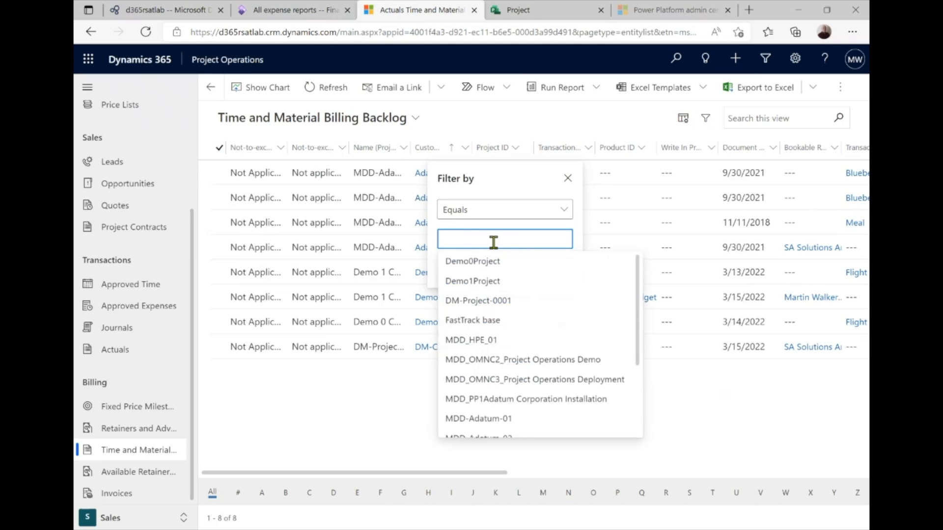
pyautogui.click(498, 279)
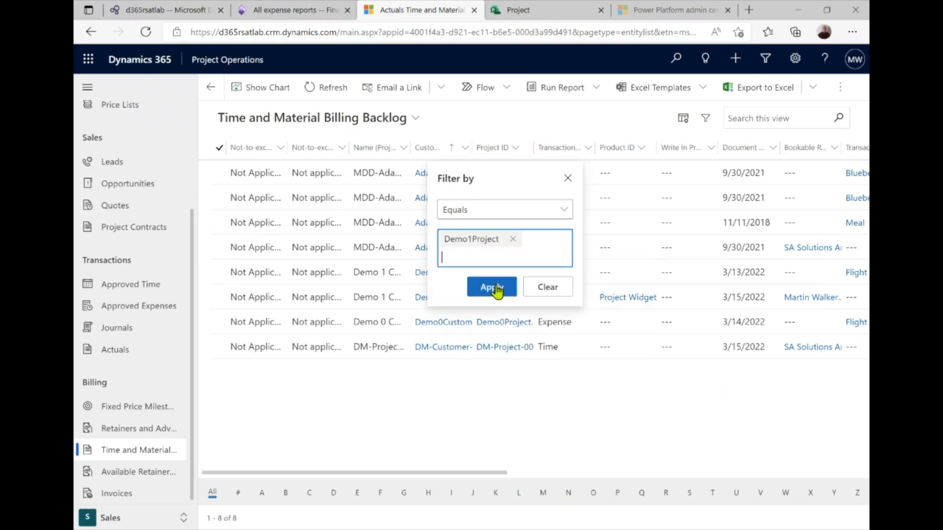
pyautogui.click(491, 287)
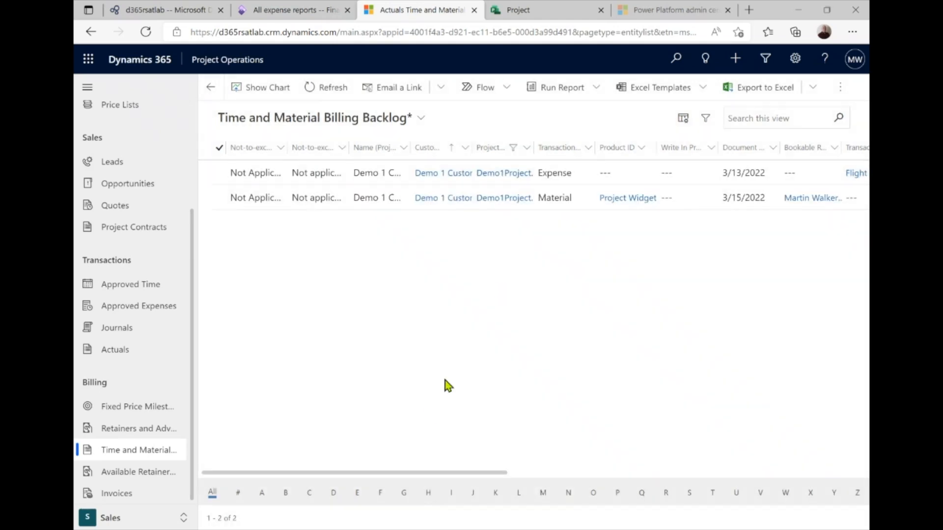
# Select both Demo1Project backlog rows and check that they are ready to invoice
pyautogui.moveTo(396, 473); pyautogui.dragTo(219, 469)
pyautogui.click(219, 147)
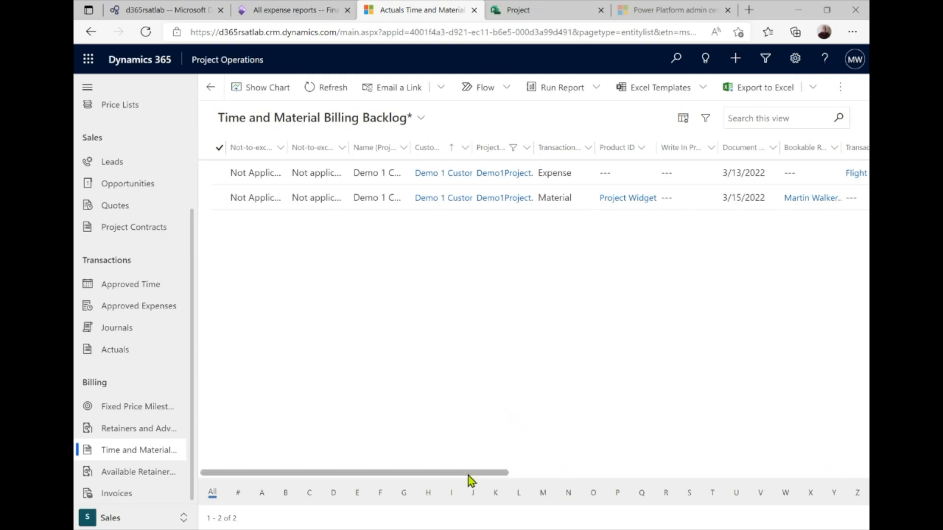
pyautogui.moveTo(468, 476); pyautogui.dragTo(868, 472)
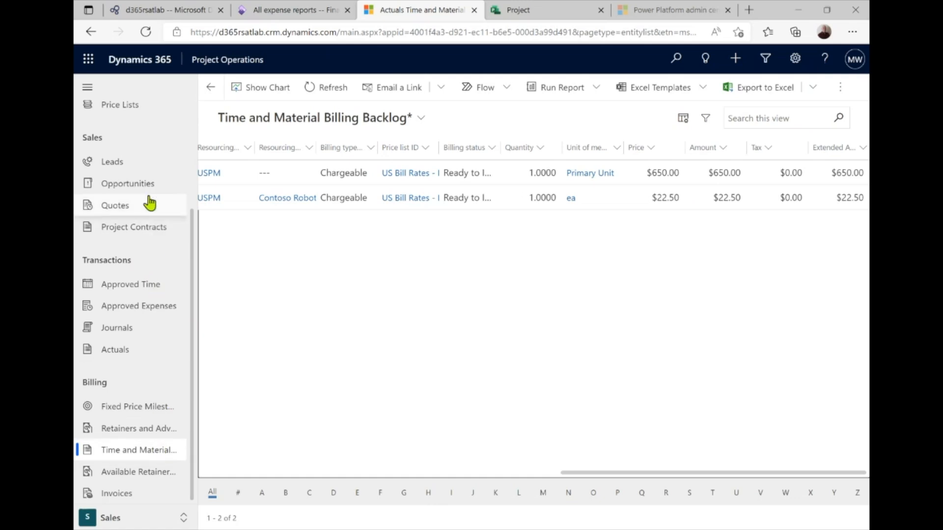
pyautogui.click(146, 229)
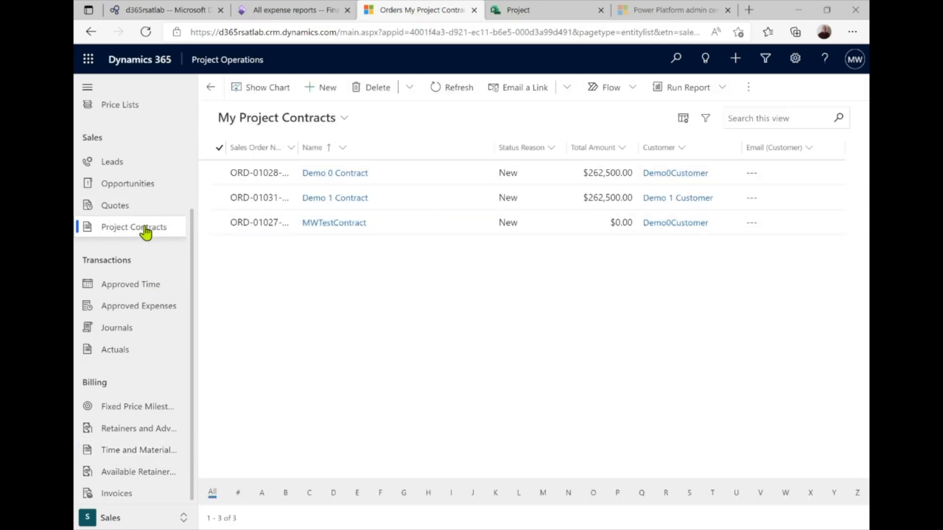
# Schedule draft project invoice creation for Demo 1 Contract and confirm both prompts
pyautogui.click(221, 198)
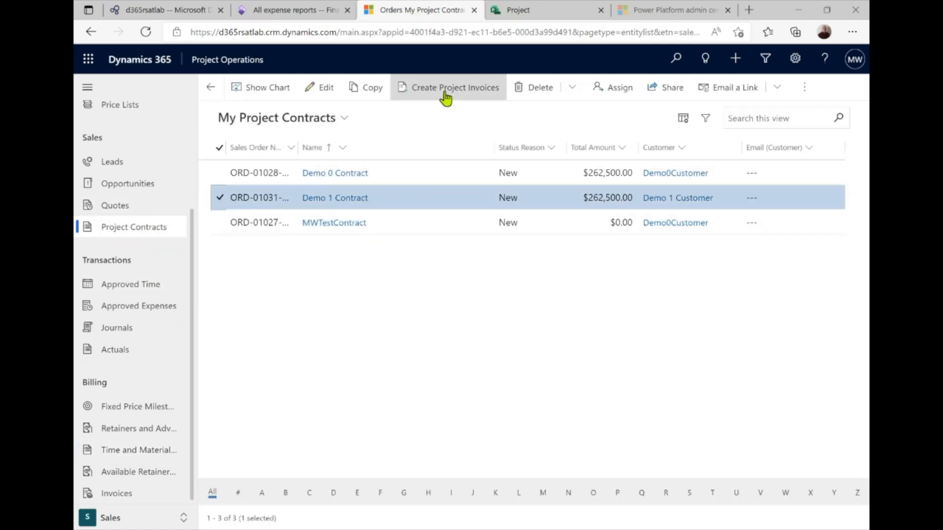
pyautogui.click(445, 93)
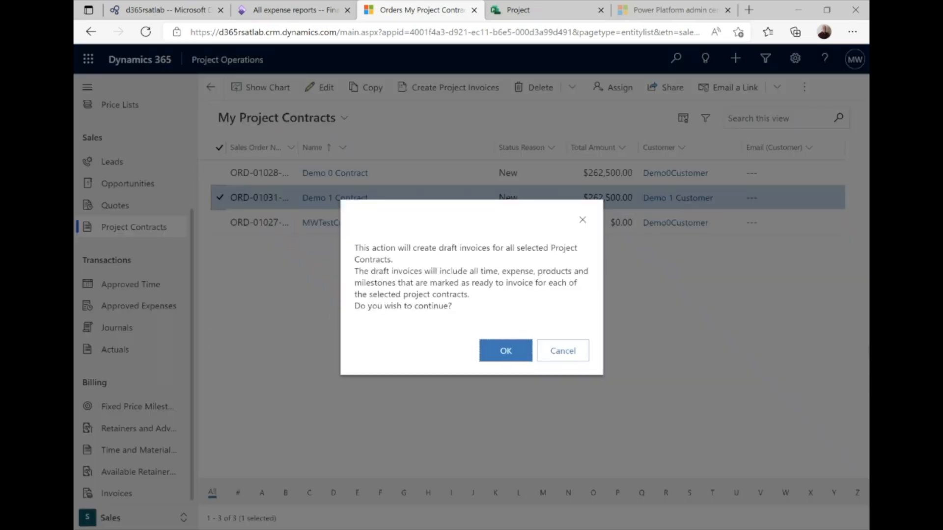
pyautogui.click(499, 355)
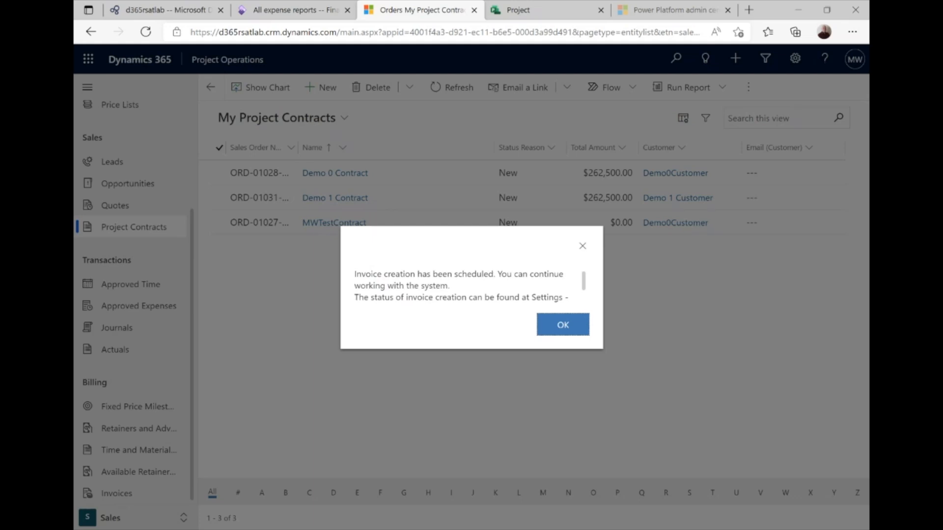
pyautogui.click(564, 327)
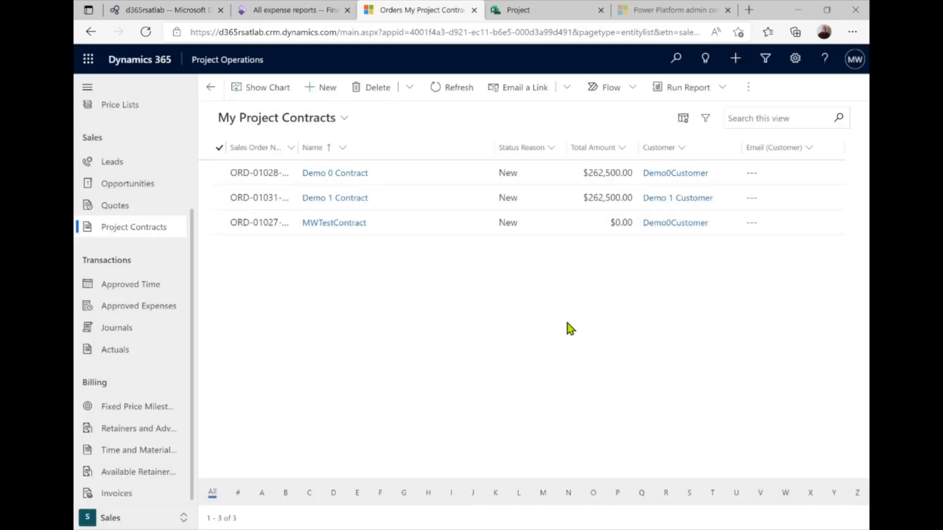
pyautogui.click(122, 495)
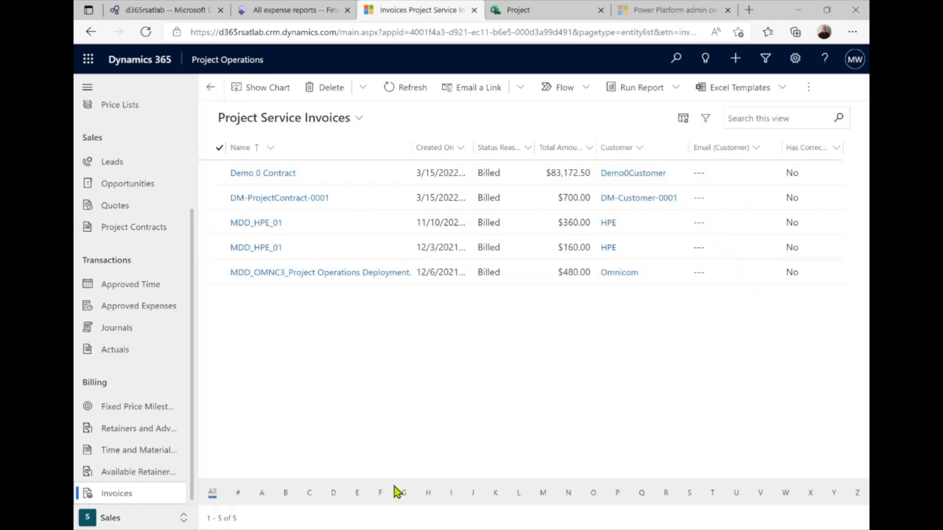
# Refresh the invoices list and open the new $83,172.50 Demo 1 Contract draft invoice
pyautogui.click(399, 88)
pyautogui.click(399, 91)
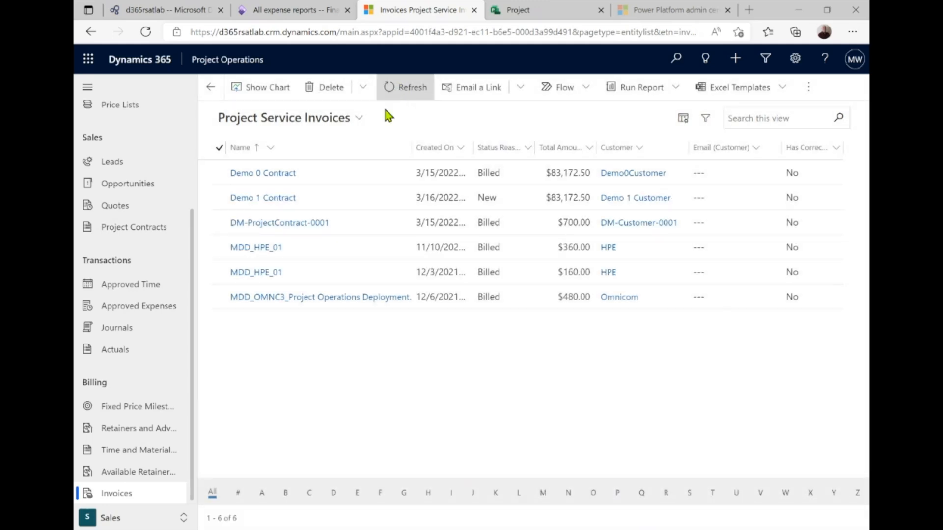
pyautogui.click(284, 201)
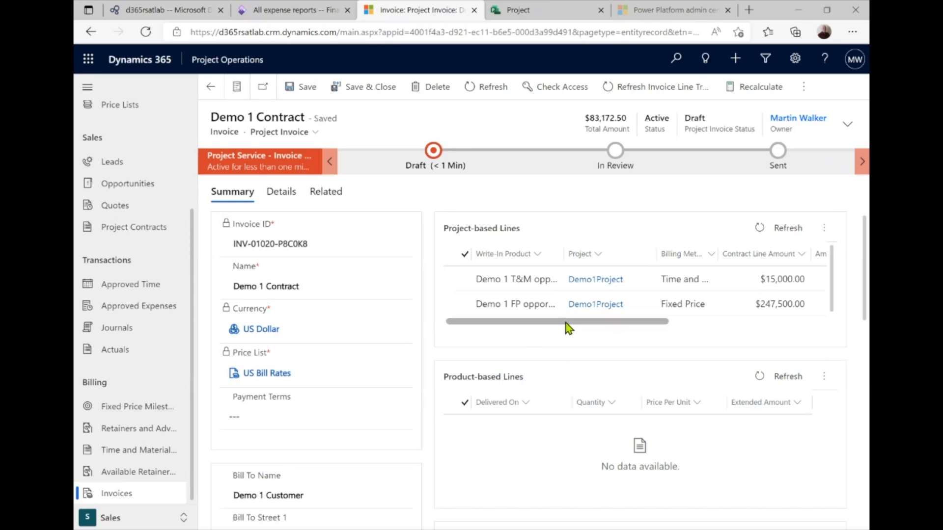
pyautogui.moveTo(564, 322); pyautogui.dragTo(739, 324)
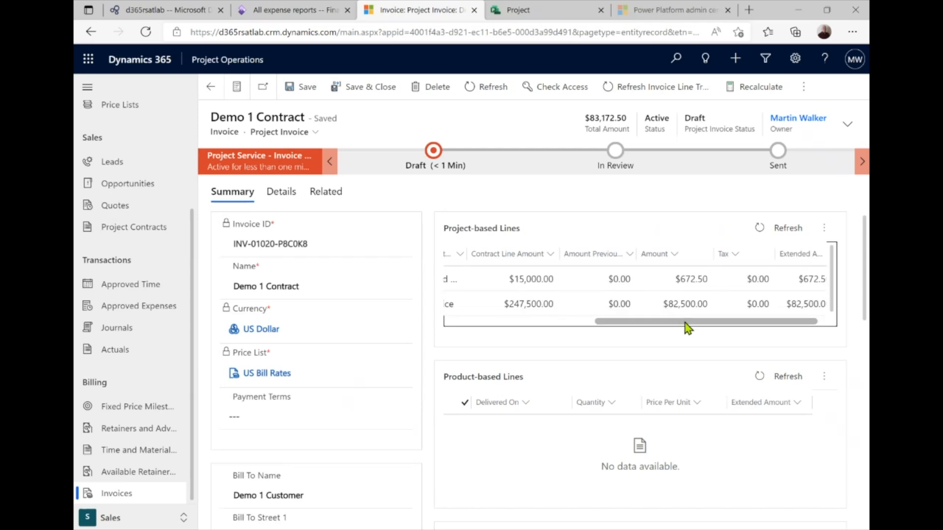
pyautogui.moveTo(686, 322); pyautogui.dragTo(520, 330)
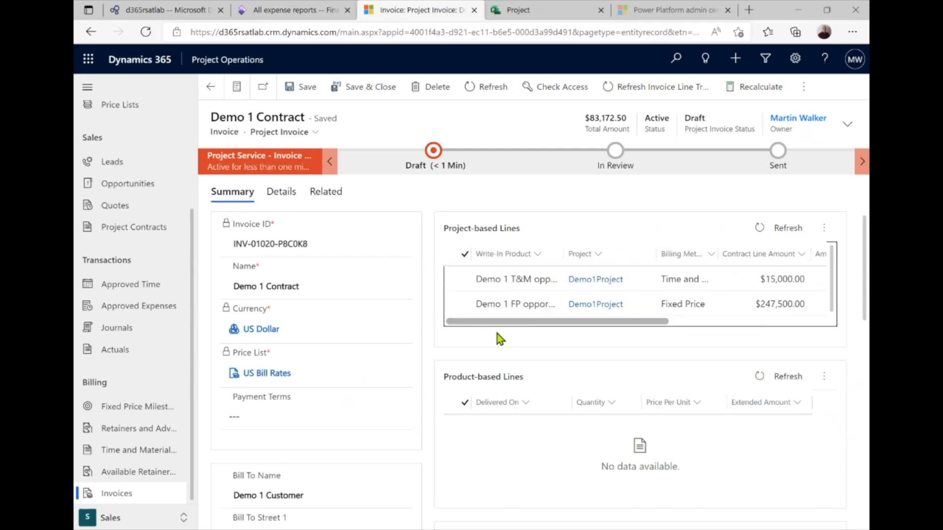
# Review the T&M line's $672.50 chargeable transactions: a $650.00 flight and a $22.50 widget
pyautogui.click(482, 284)
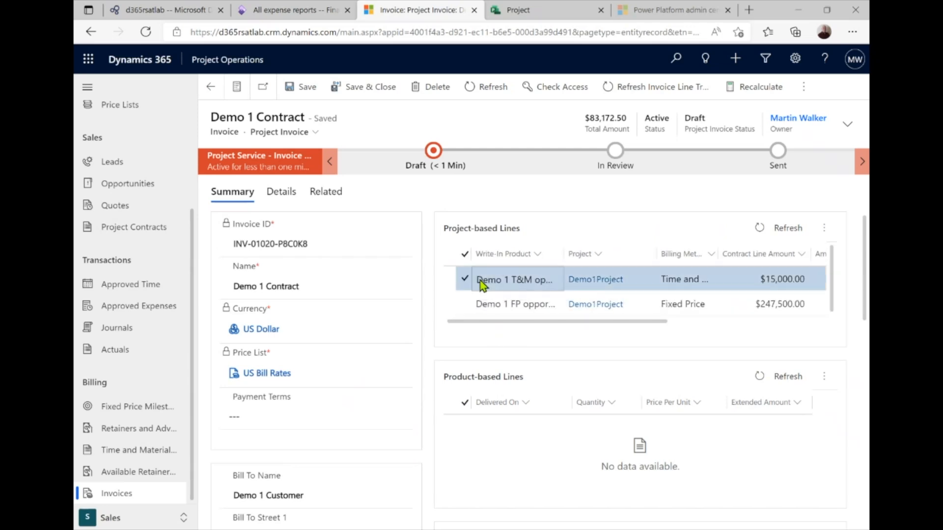
pyautogui.doubleClick(483, 283)
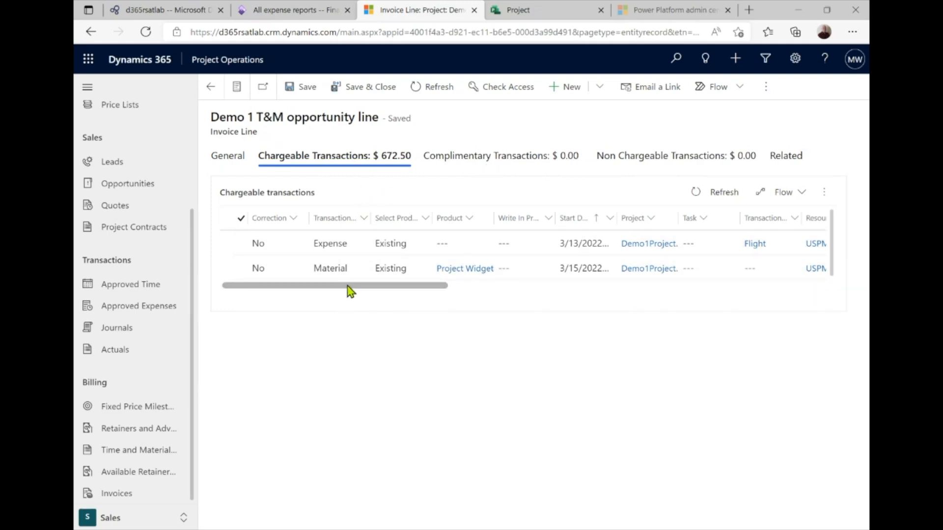
pyautogui.moveTo(350, 290); pyautogui.dragTo(237, 282)
pyautogui.click(210, 96)
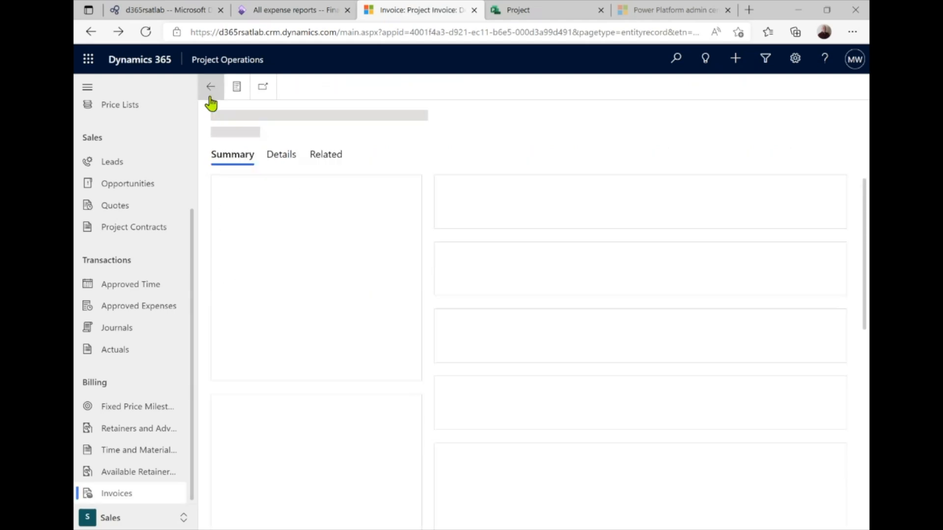
# Open the Demo 1 FP opportunity invoice line to view its billed milestones
pyautogui.click(465, 307)
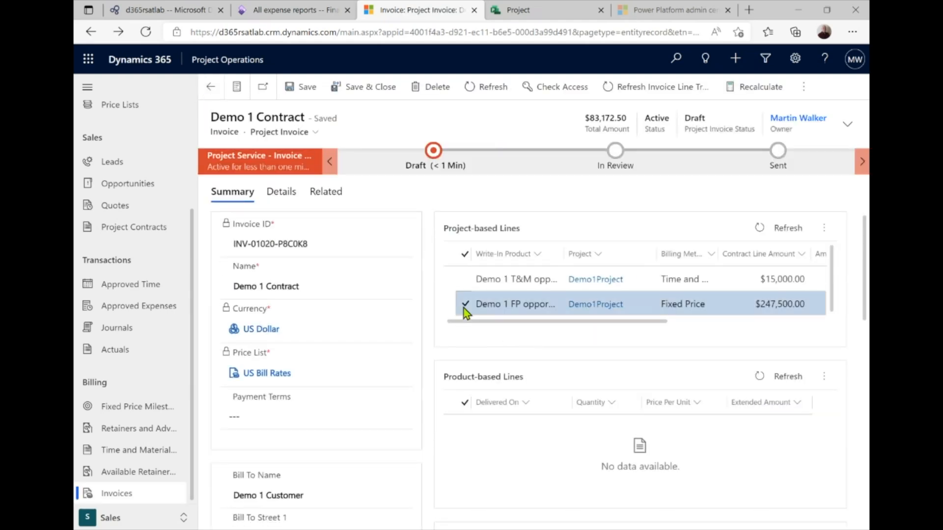
pyautogui.click(507, 305)
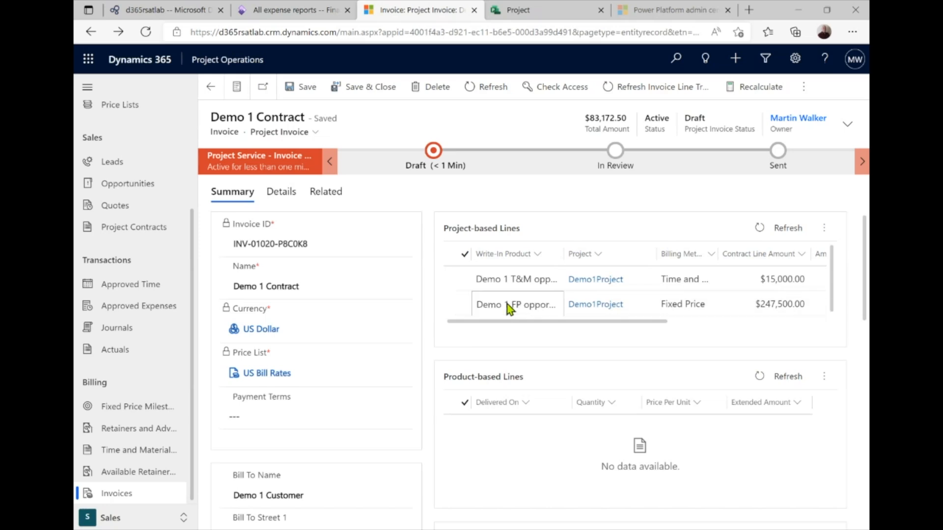
pyautogui.doubleClick(507, 305)
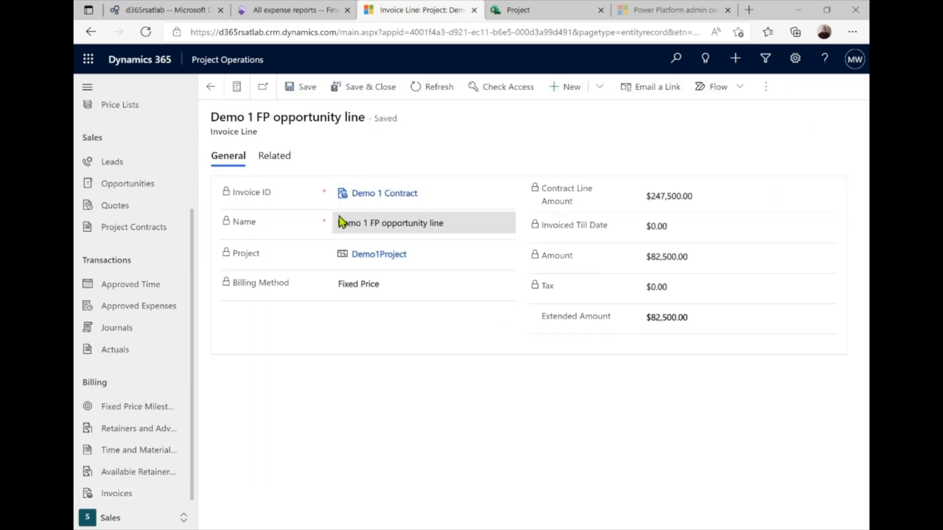
pyautogui.click(302, 160)
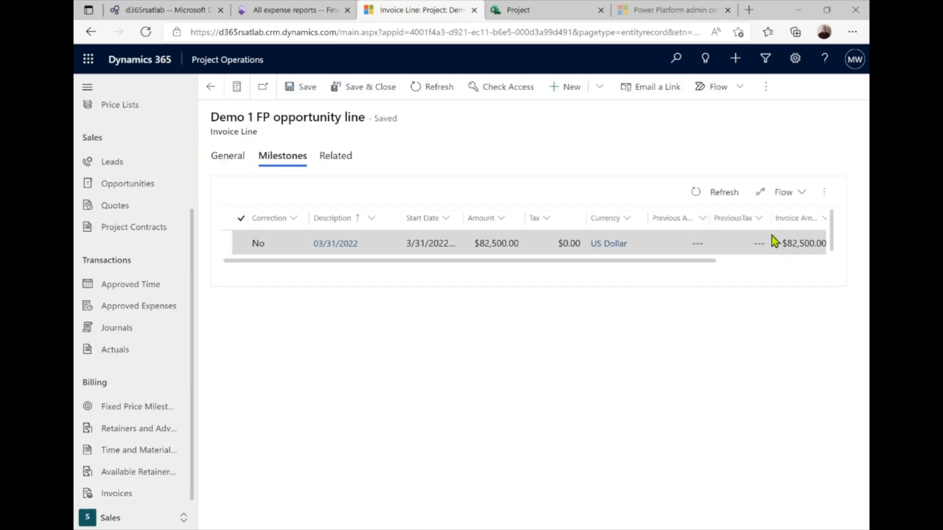
pyautogui.click(208, 88)
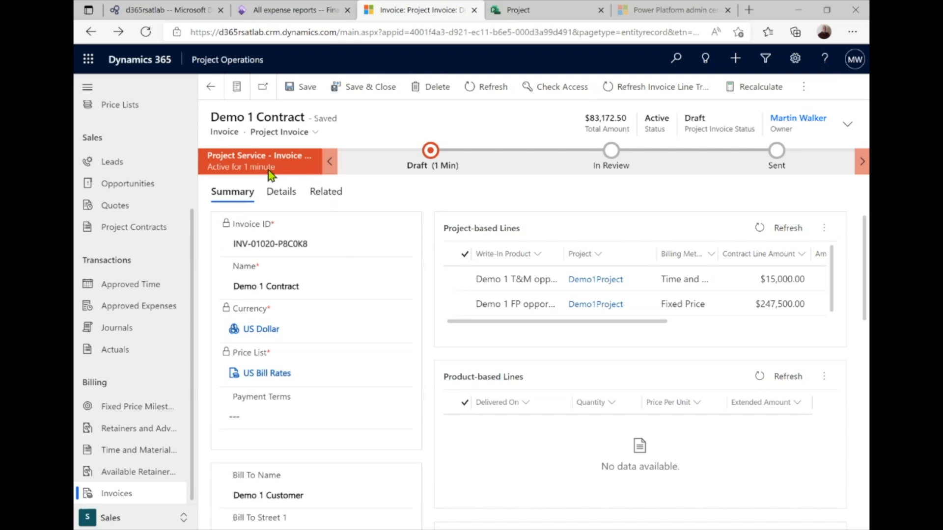
# Reopen the Demo 1 Contract invoice and confirm it, changing its status from Draft to Confirmed
pyautogui.click(210, 88)
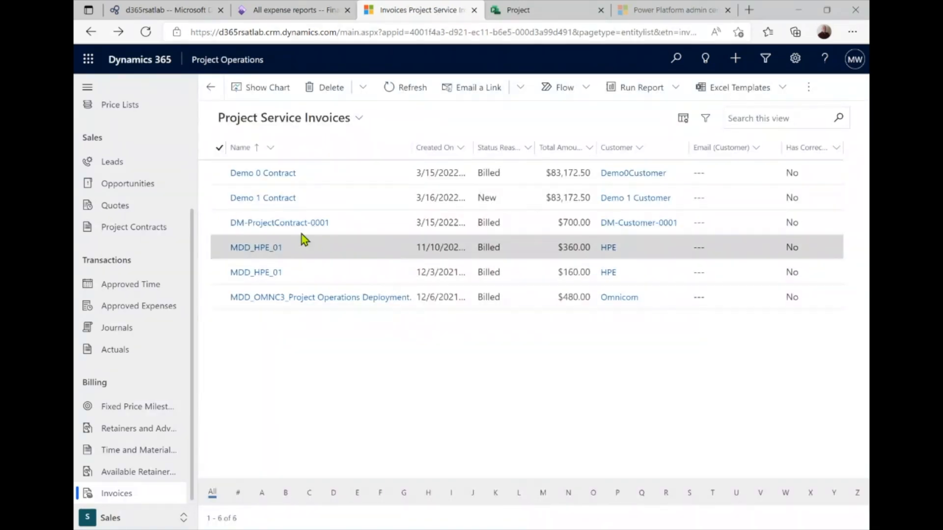
pyautogui.click(282, 198)
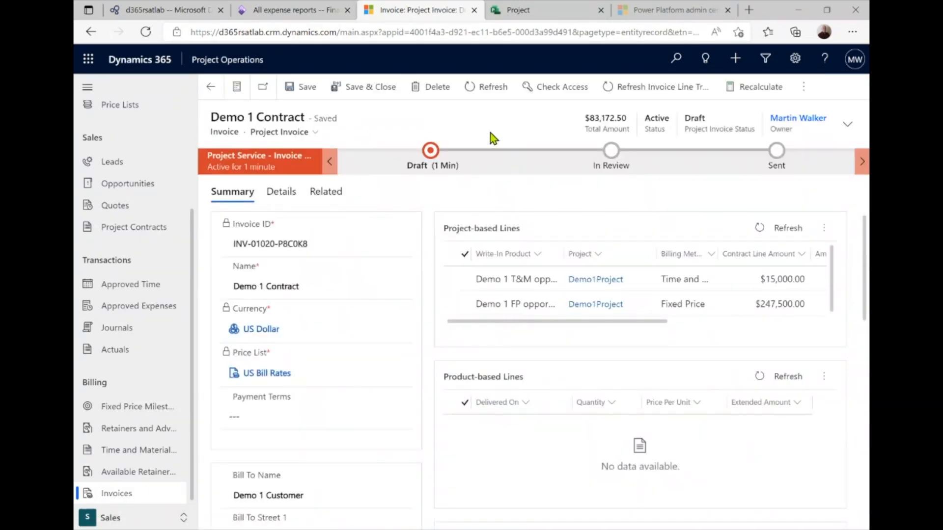
pyautogui.click(803, 87)
pyautogui.click(700, 120)
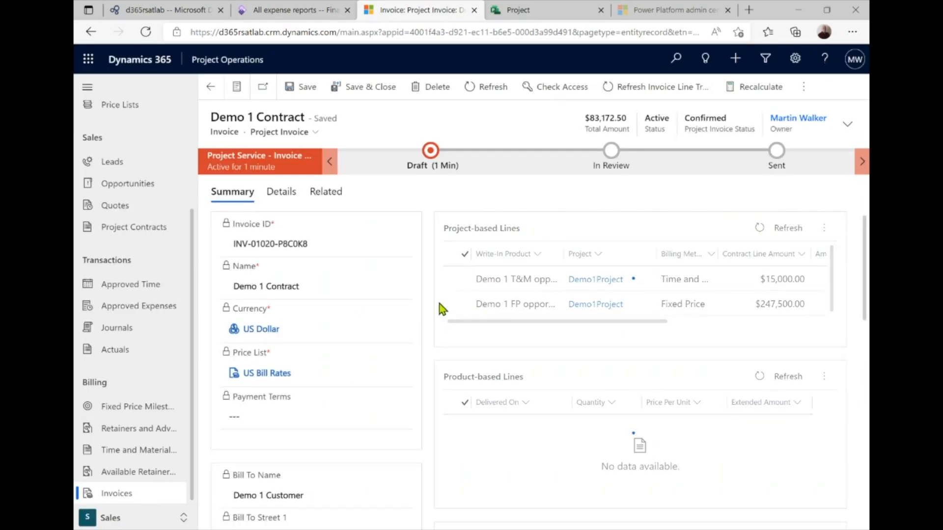
pyautogui.click(134, 518)
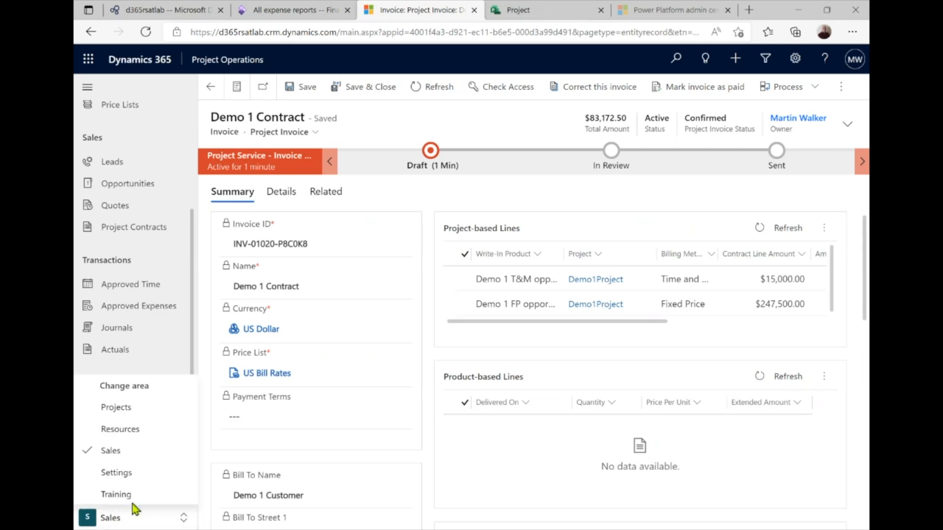
# Open the Actuals view of Demo1Project from My Active Projects in the Projects area
pyautogui.click(149, 415)
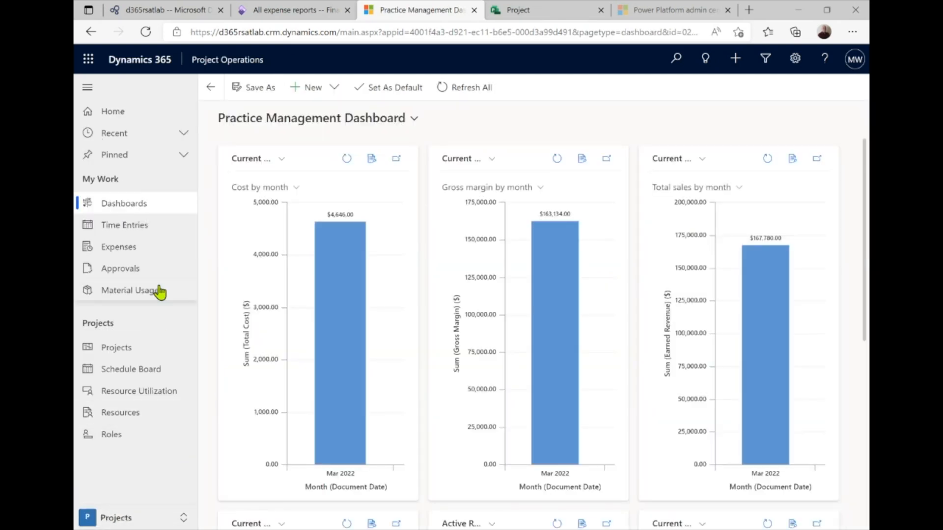
pyautogui.click(123, 349)
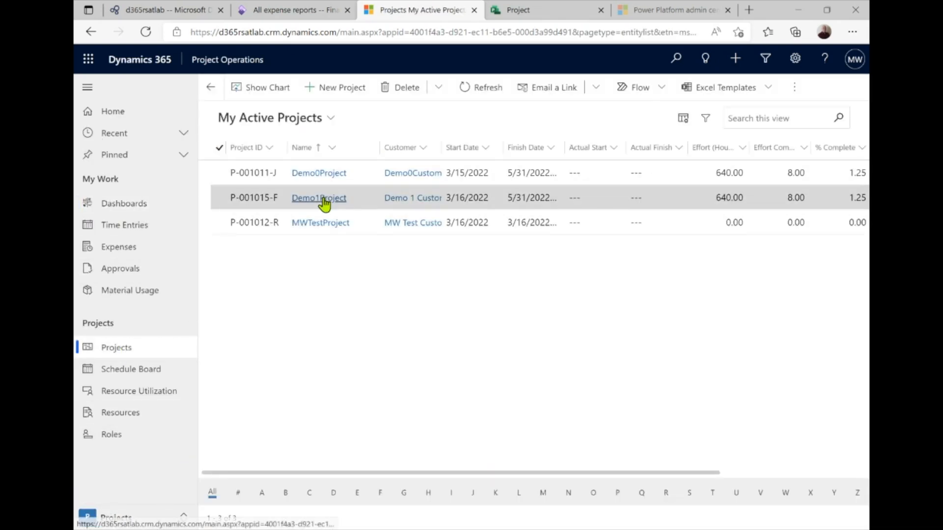
pyautogui.click(323, 201)
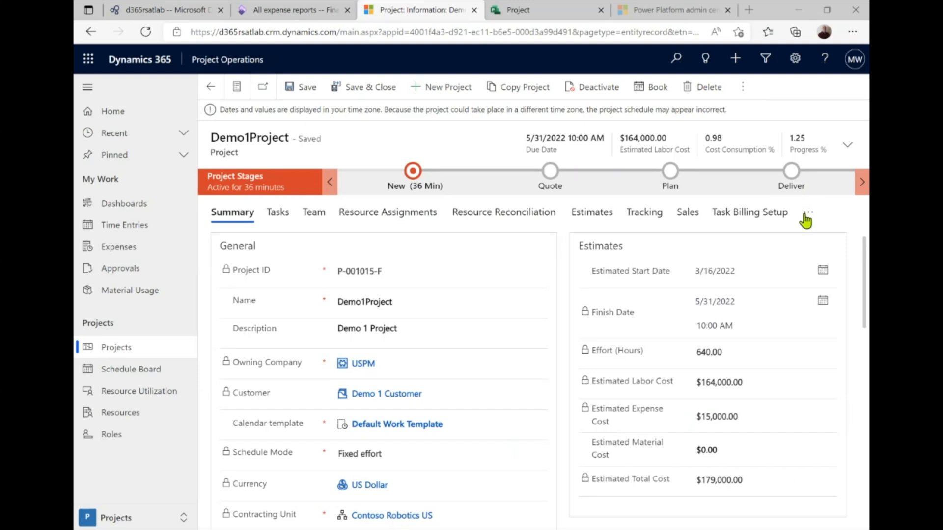
pyautogui.click(805, 215)
pyautogui.click(717, 286)
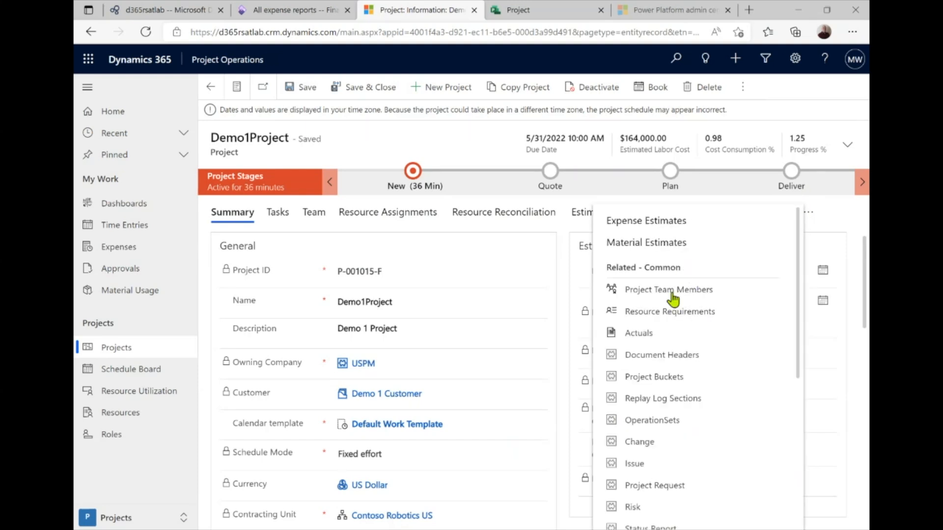
pyautogui.click(649, 335)
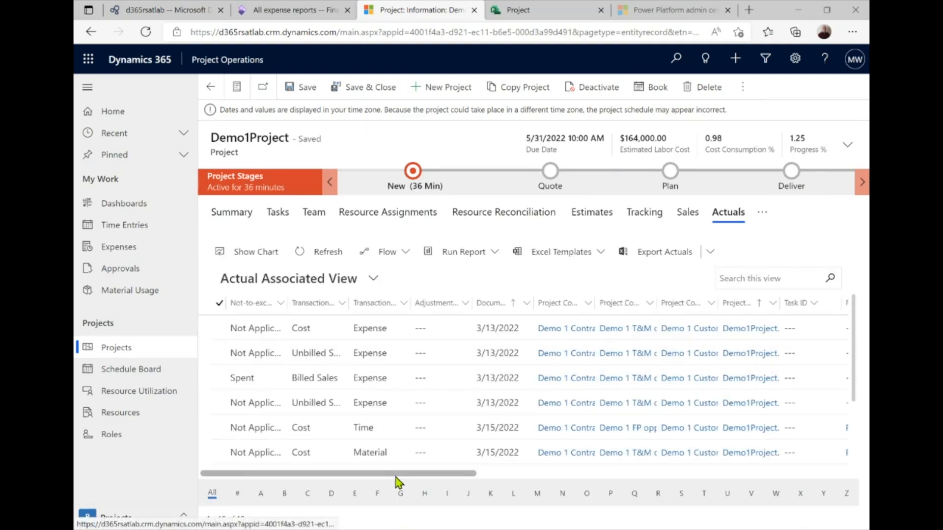
# Scroll through Demo1Project's expense, time, material and milestone actuals, selecting the Spent Billed Sales expense
pyautogui.moveTo(393, 476); pyautogui.dragTo(790, 472)
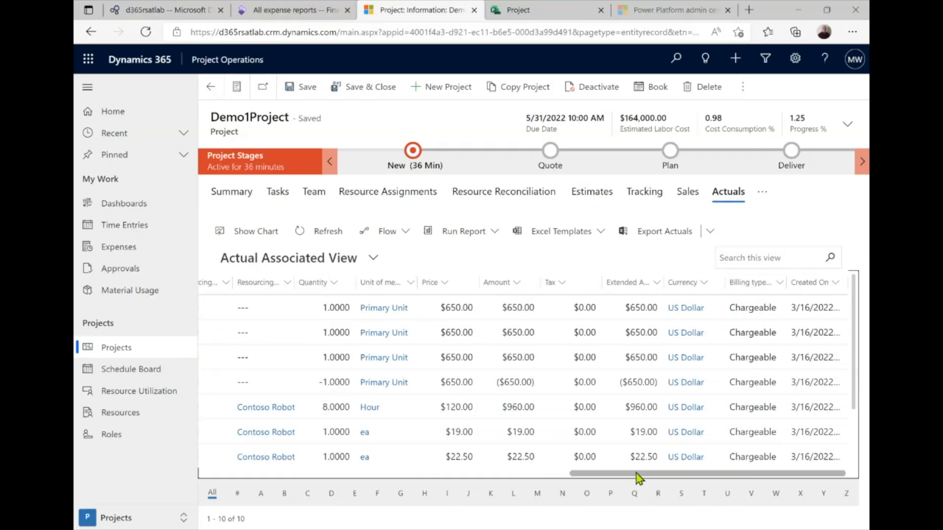
pyautogui.moveTo(632, 475); pyautogui.dragTo(286, 430)
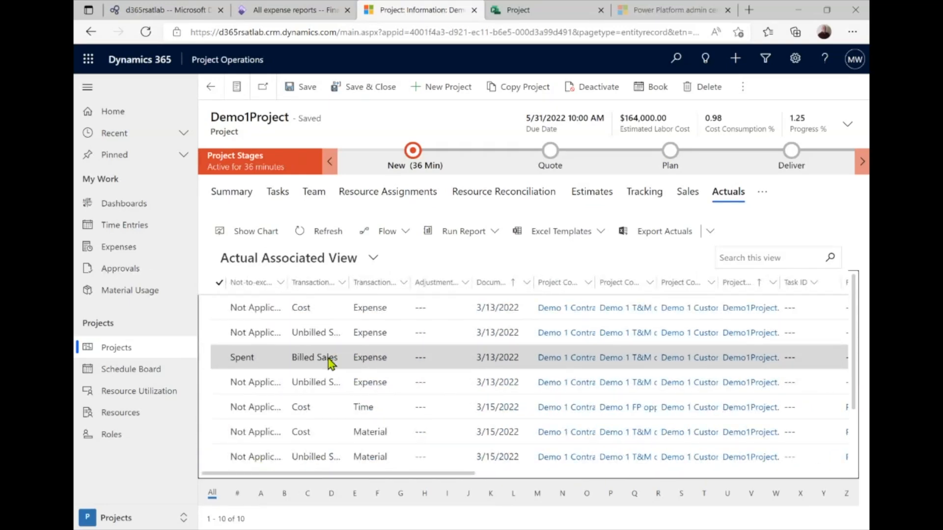
pyautogui.click(278, 362)
pyautogui.moveTo(352, 475); pyautogui.dragTo(382, 444)
pyautogui.scroll(-2, 498, 395)
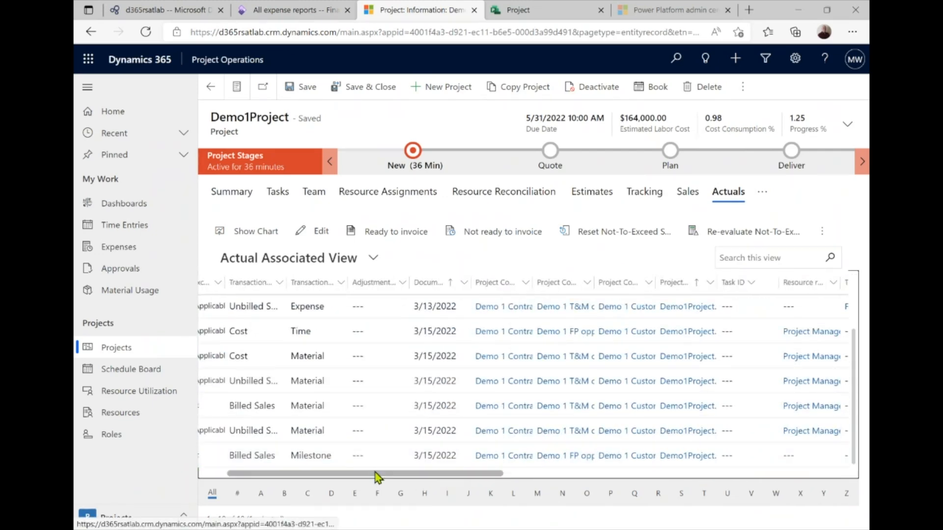
pyautogui.moveTo(378, 476); pyautogui.dragTo(279, 460)
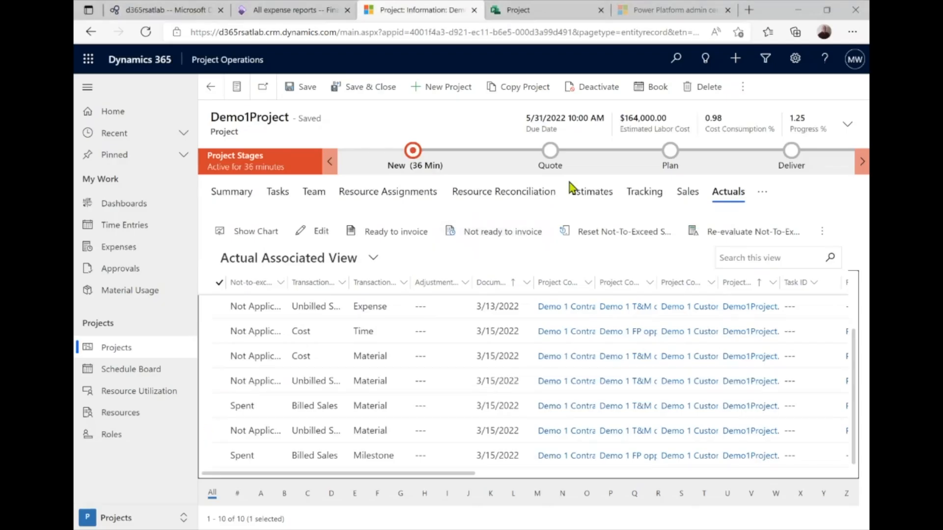
# Bring up All expense reports, showing the 650.00 USD report Processed for payment
pyautogui.click(304, 13)
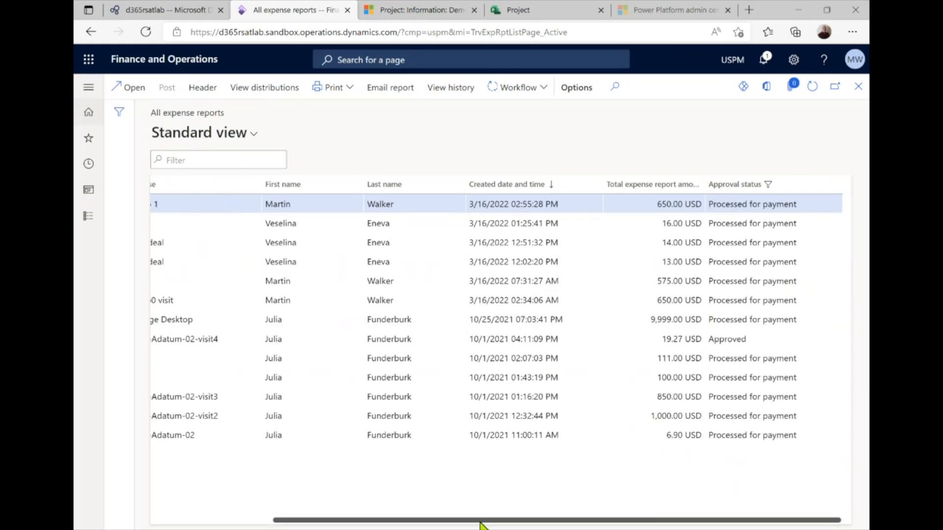
# Run Import from staging table from Favorites and confirm the batch dialog with OK
pyautogui.moveTo(482, 521); pyautogui.dragTo(76, 422)
pyautogui.click(88, 87)
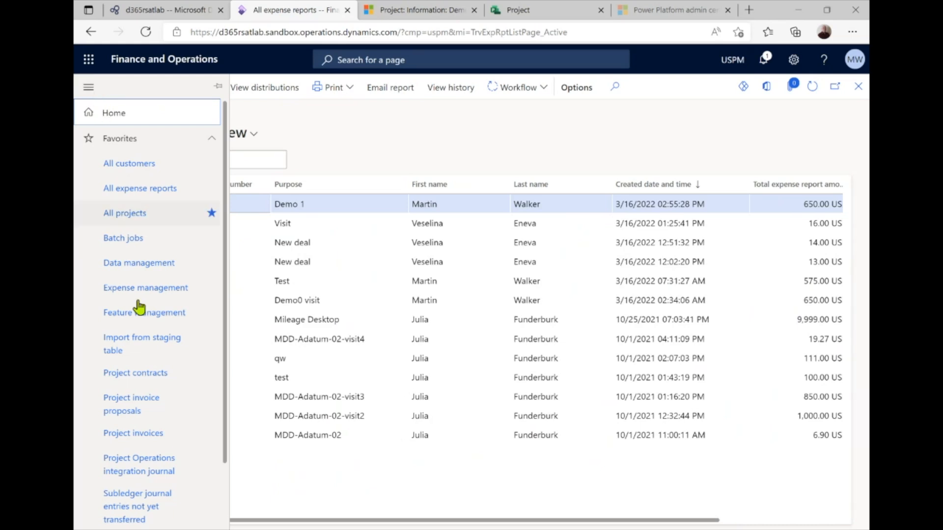
pyautogui.scroll(-2, 147, 484)
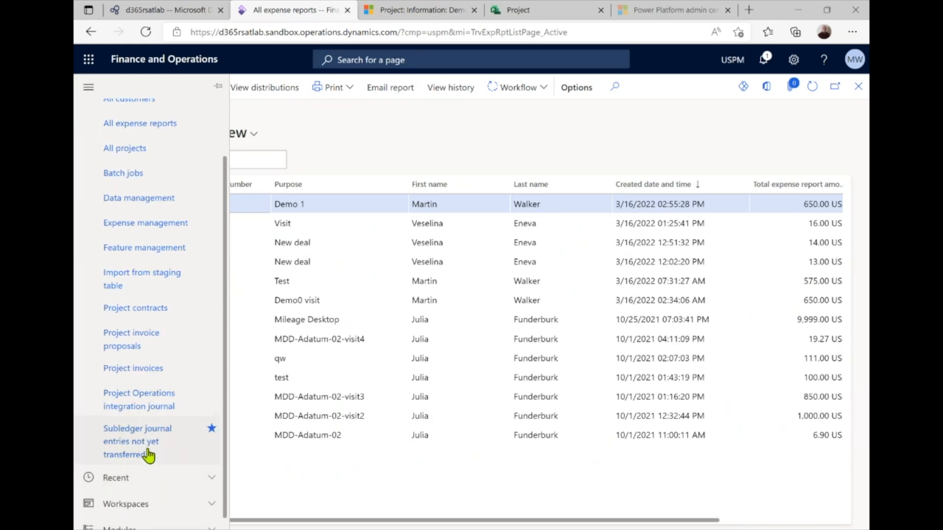
pyautogui.scroll(2, 162, 379)
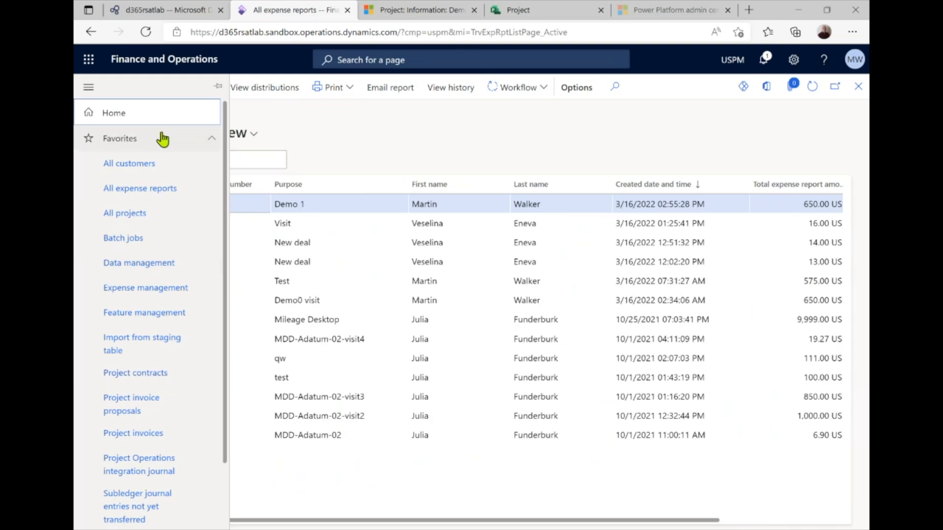
pyautogui.scroll(-3, 135, 447)
pyautogui.click(145, 282)
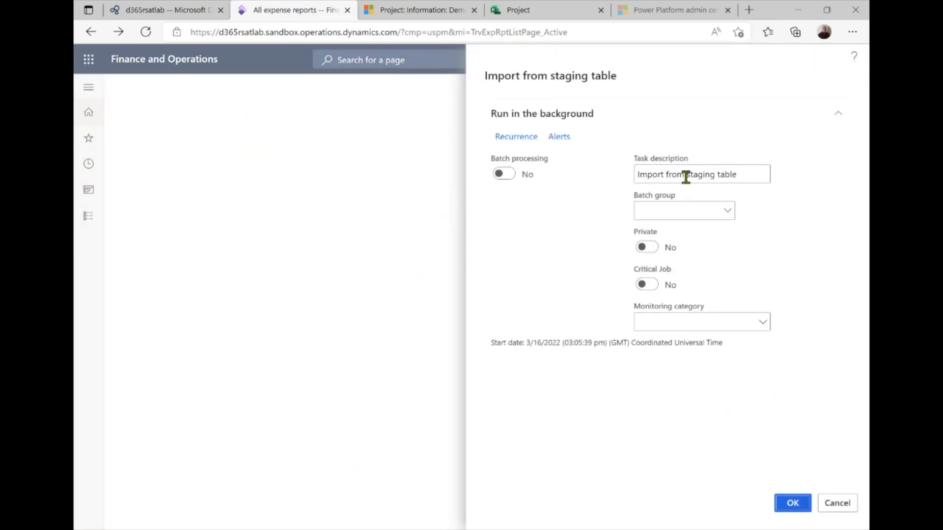
pyautogui.click(792, 503)
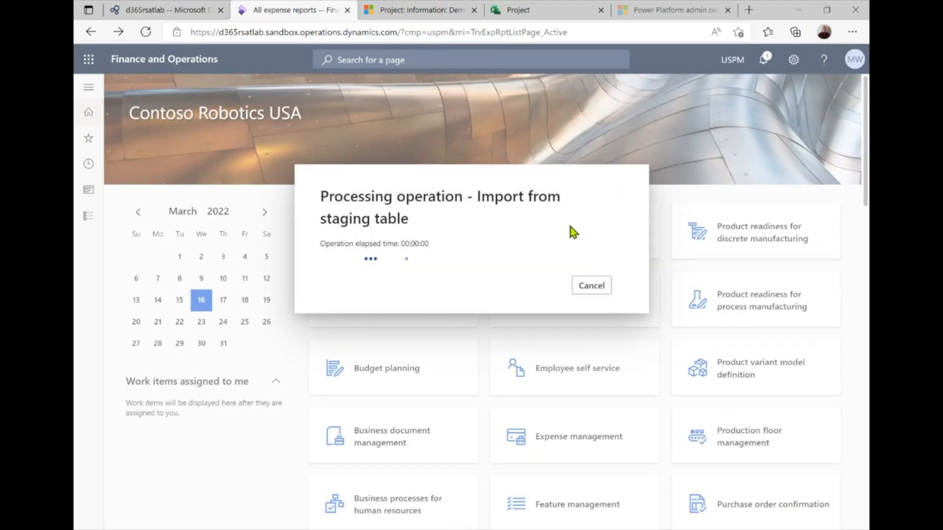
pyautogui.click(90, 89)
pyautogui.scroll(-2, 133, 383)
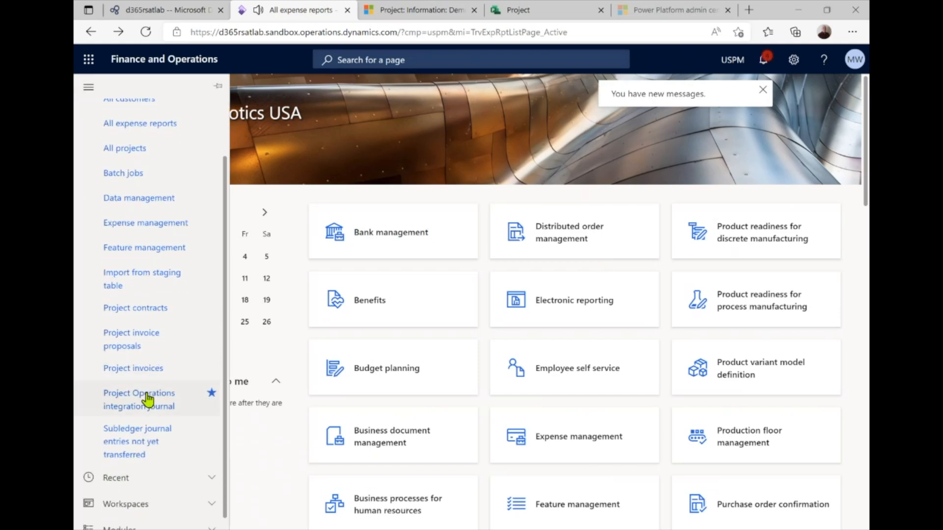
# Check integration journal USPM-000069's Expense and Fee lines for Demo1Project, totalling 650.00
pyautogui.click(145, 407)
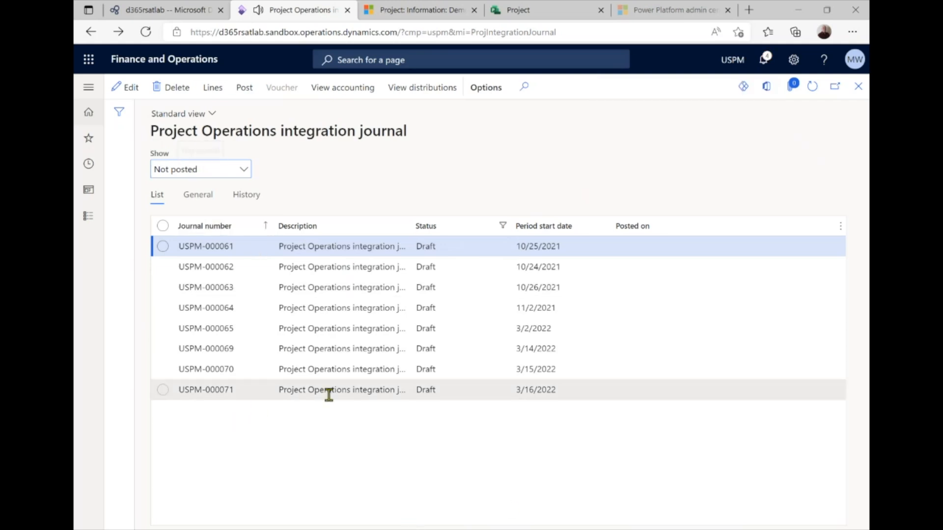
pyautogui.click(470, 376)
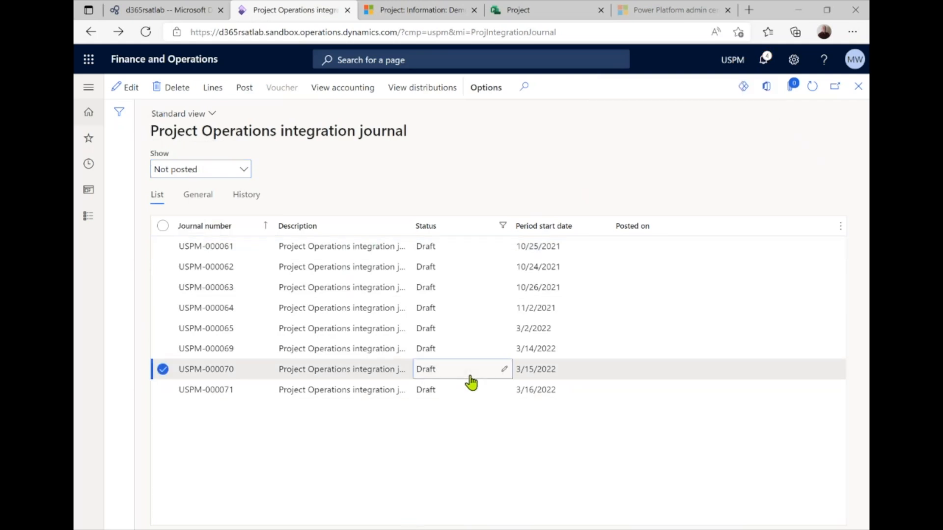
pyautogui.click(469, 351)
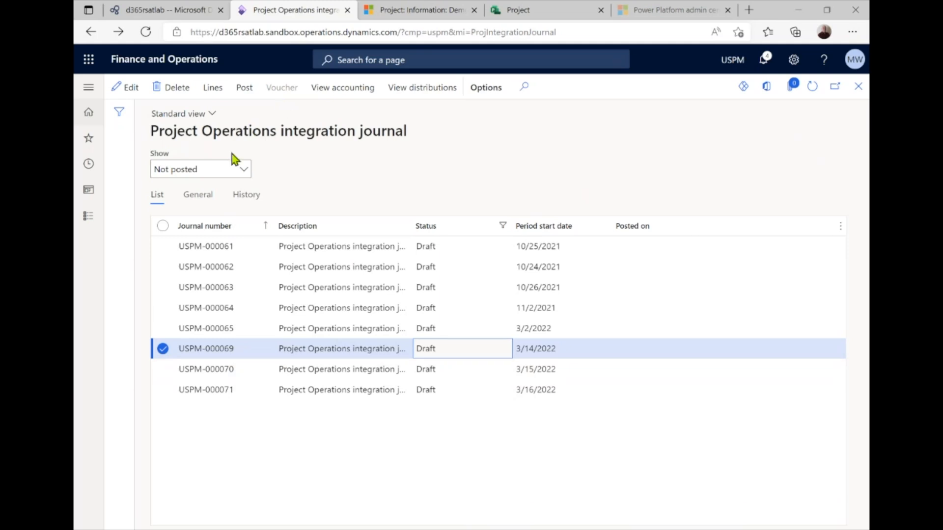
pyautogui.click(215, 89)
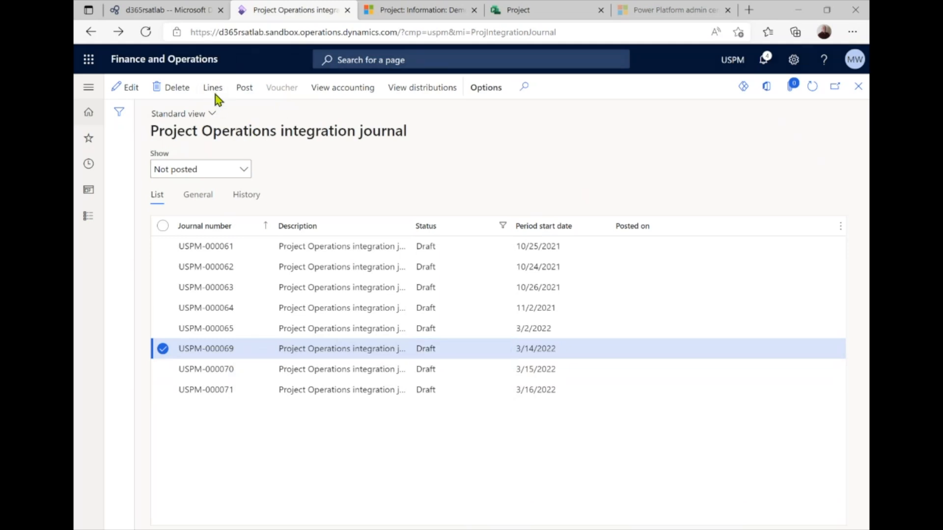
pyautogui.click(205, 159)
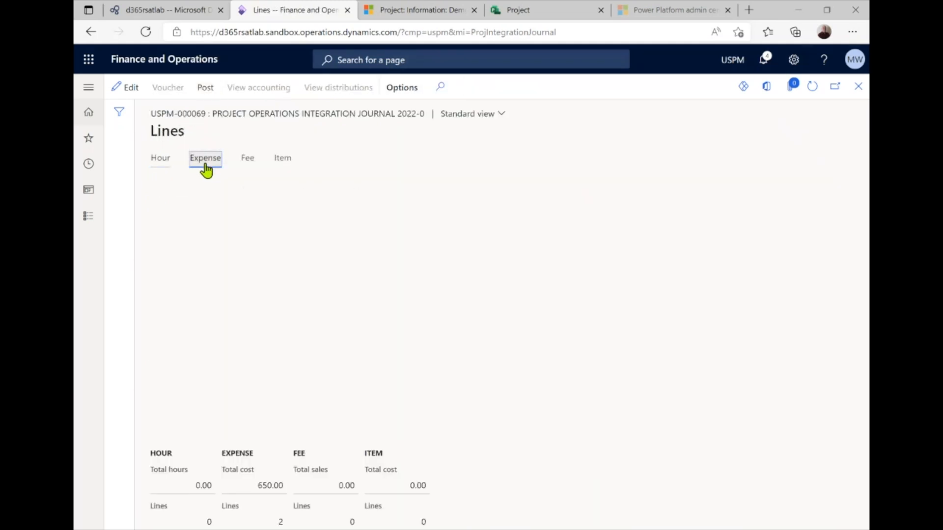
pyautogui.click(247, 168)
pyautogui.click(200, 167)
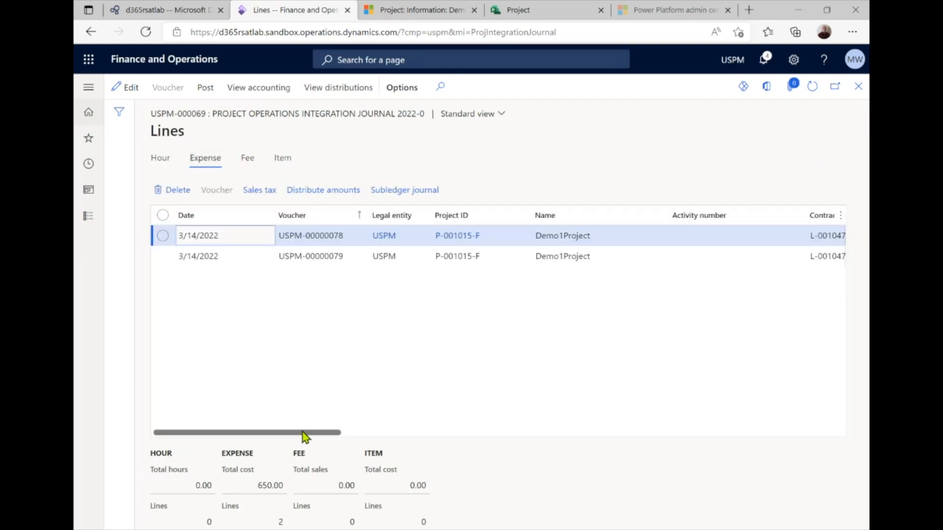
pyautogui.moveTo(303, 432); pyautogui.dragTo(212, 434)
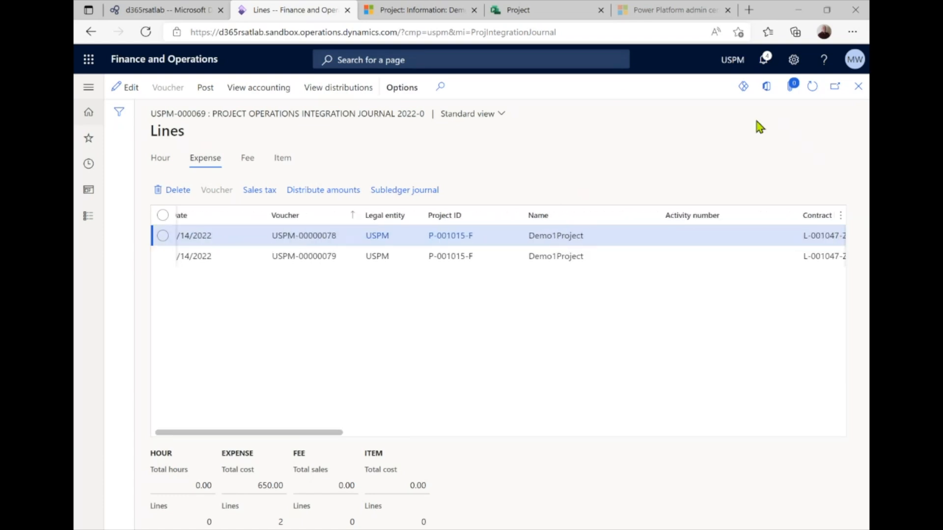
pyautogui.click(860, 89)
# Check the item lines of integration journal USPM-000069
pyautogui.click(362, 370)
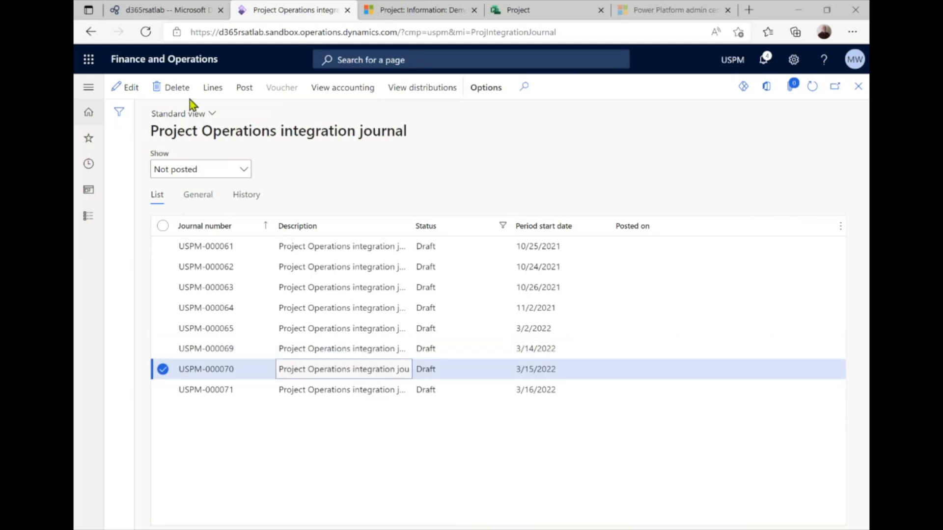
pyautogui.click(323, 353)
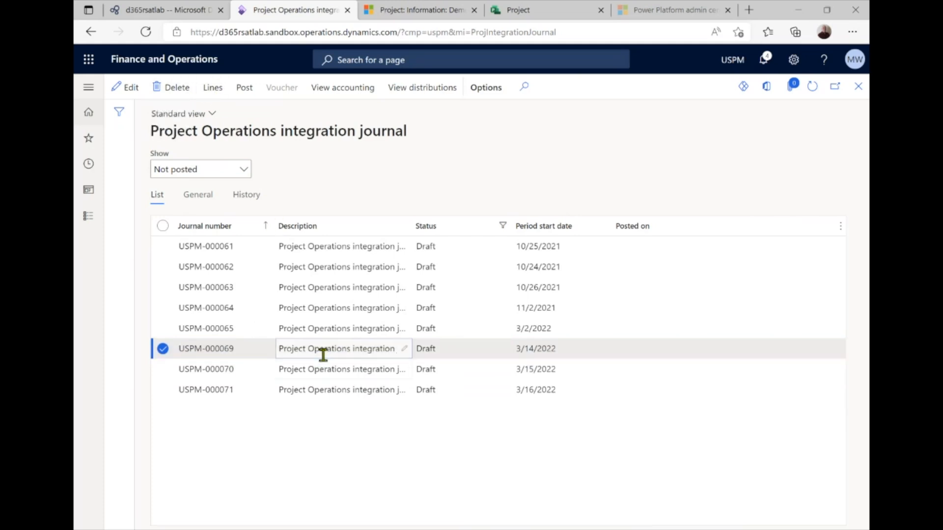
pyautogui.click(214, 96)
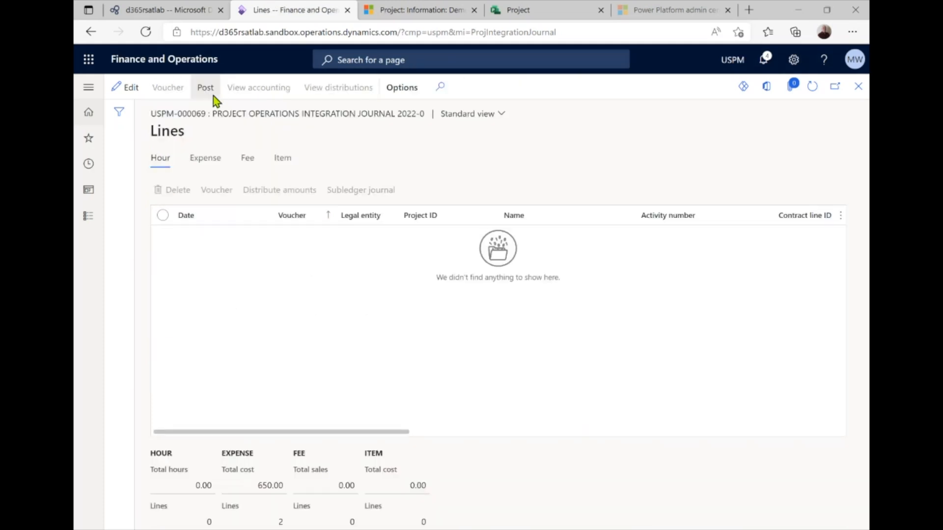
pyautogui.click(284, 162)
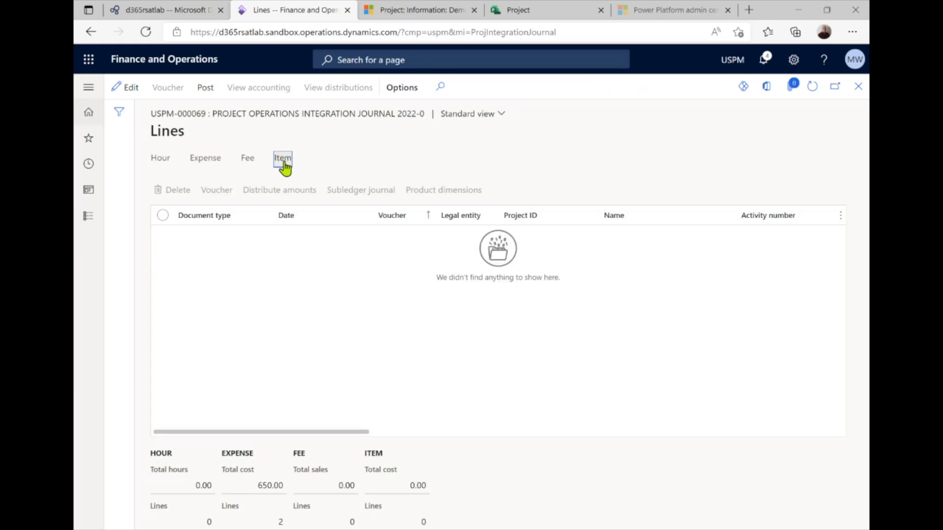
pyautogui.press('Escape')
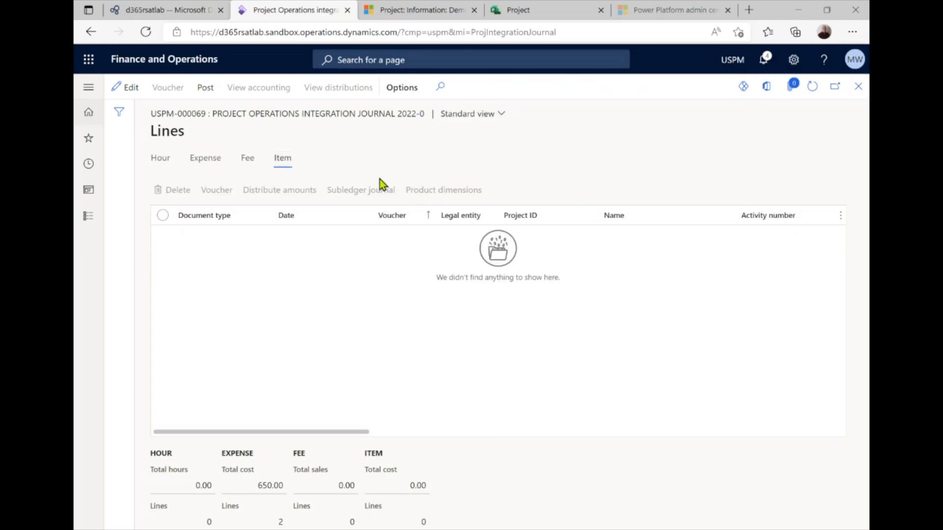
# Review USPM-000070's hour, expense and item lines: 8 hours and 19.00 items
pyautogui.click(326, 370)
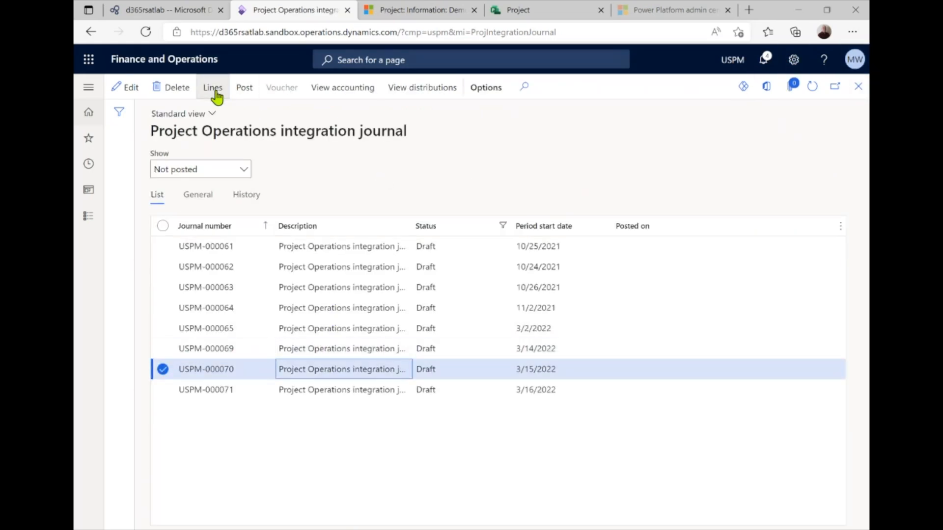
pyautogui.click(216, 92)
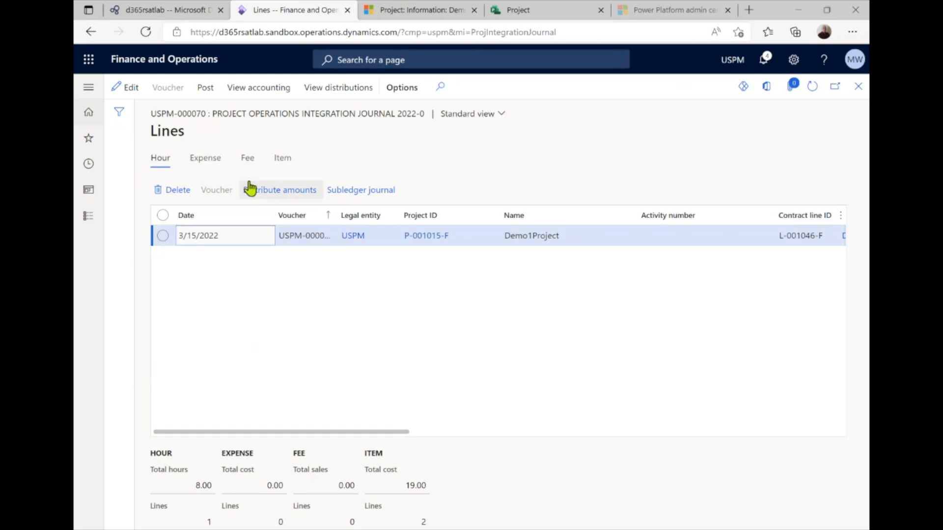
pyautogui.moveTo(316, 431); pyautogui.dragTo(352, 442)
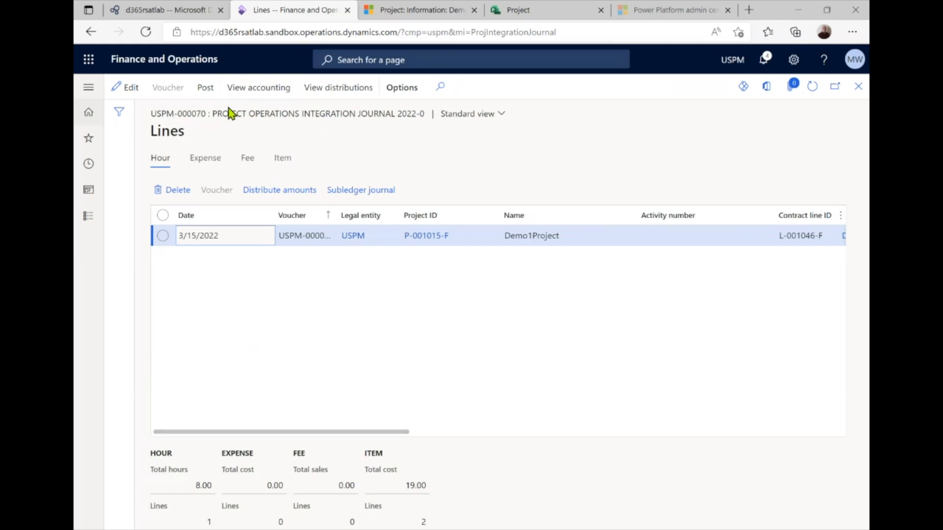
pyautogui.click(208, 164)
pyautogui.click(280, 160)
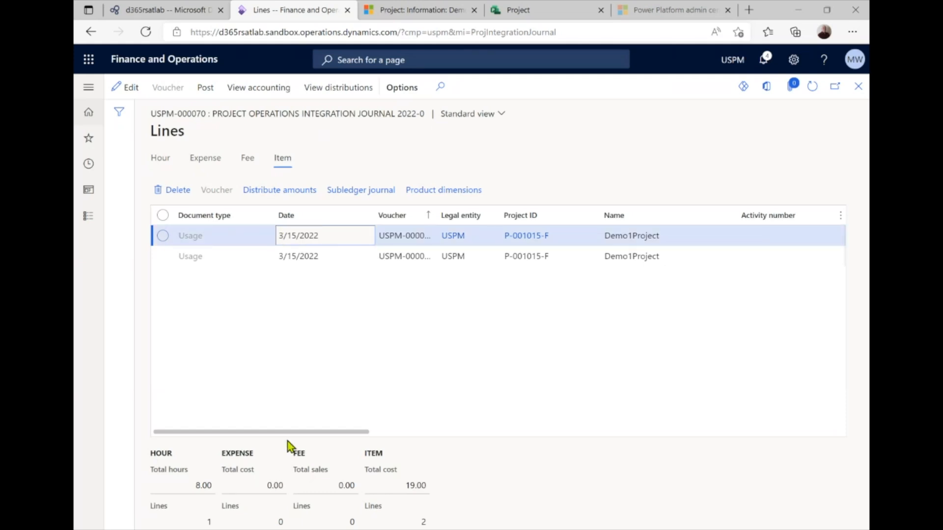
pyautogui.moveTo(293, 435); pyautogui.dragTo(225, 425)
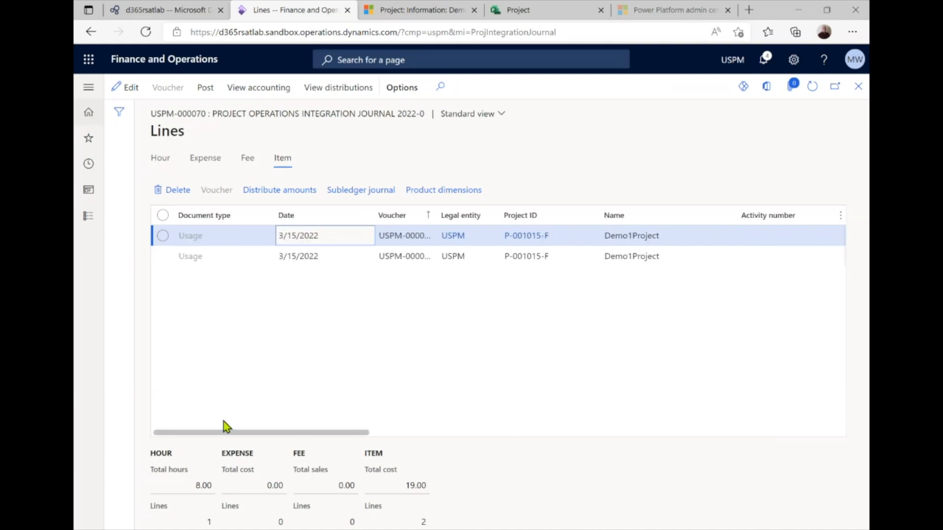
pyautogui.click(857, 93)
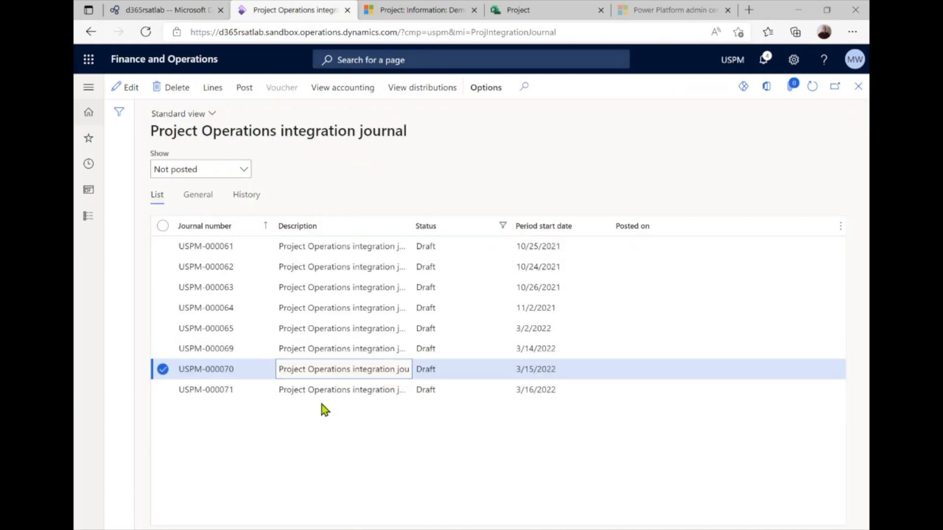
# Check USPM-000071's 27.00 expense lines, then mark USPM-000069 and USPM-000070 for posting
pyautogui.click(325, 398)
pyautogui.click(214, 90)
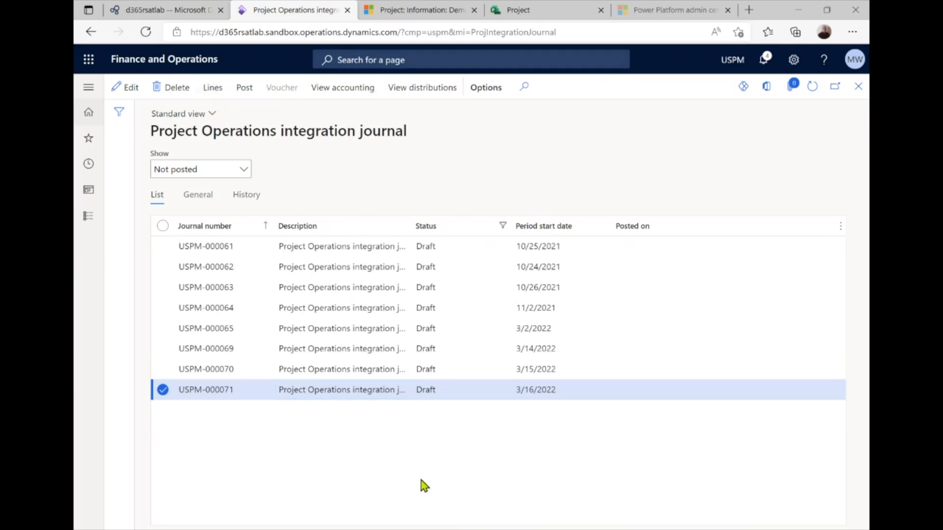
pyautogui.click(209, 159)
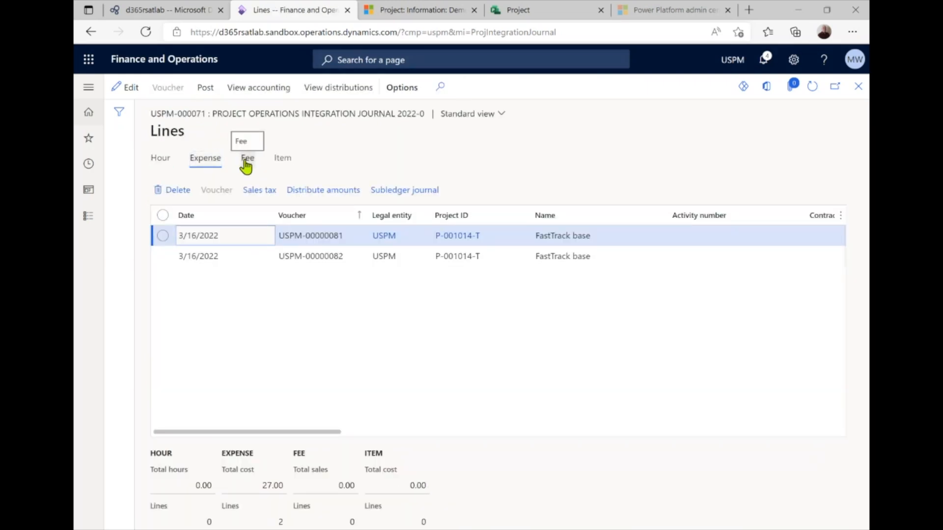
pyautogui.click(858, 86)
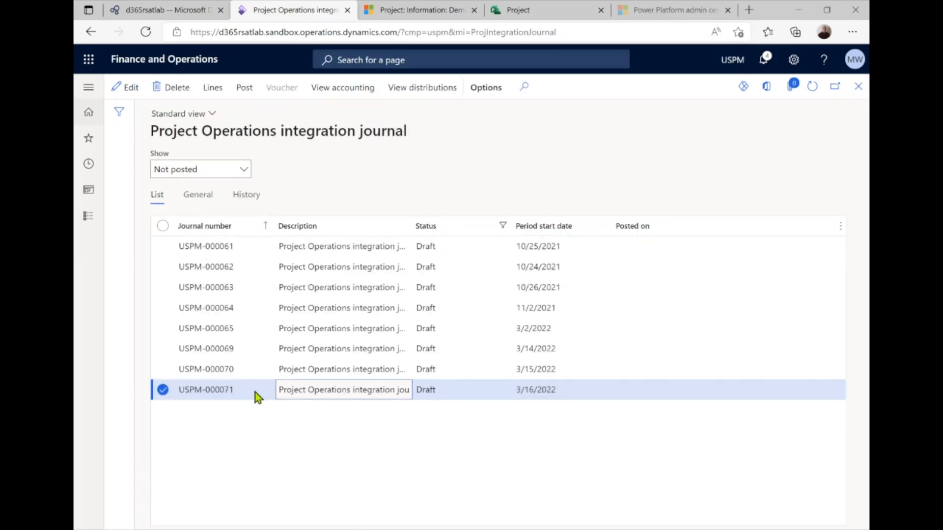
pyautogui.click(163, 349)
pyautogui.click(163, 371)
pyautogui.click(162, 391)
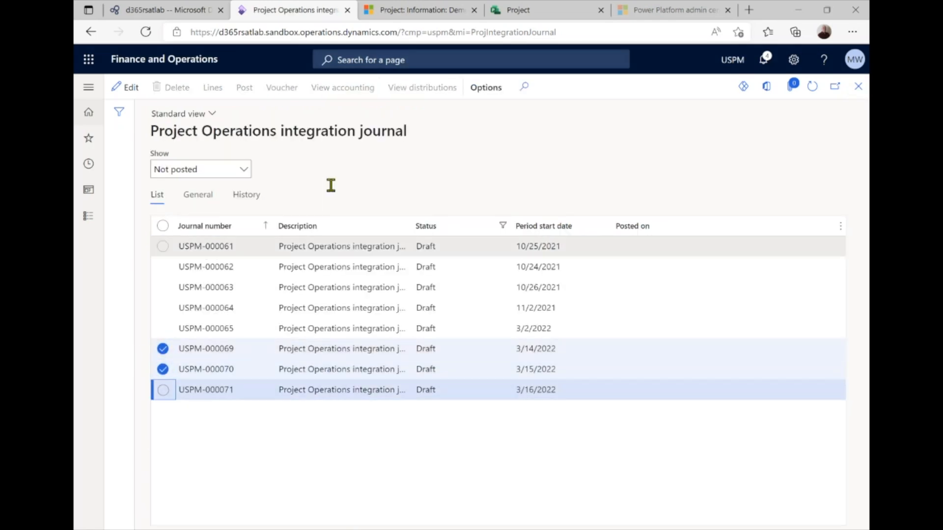
# Post journal USPM-000069, then USPM-000070, confirming each posting with OK
pyautogui.click(248, 349)
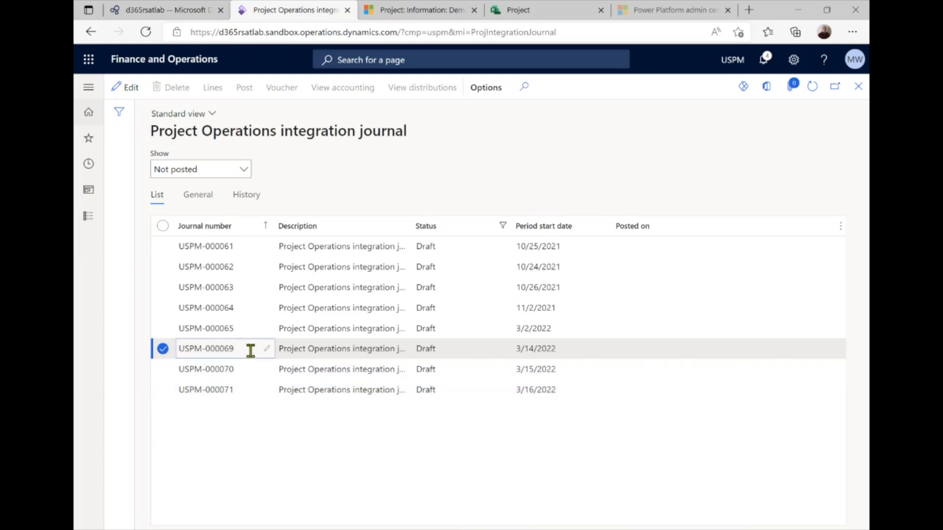
pyautogui.click(245, 87)
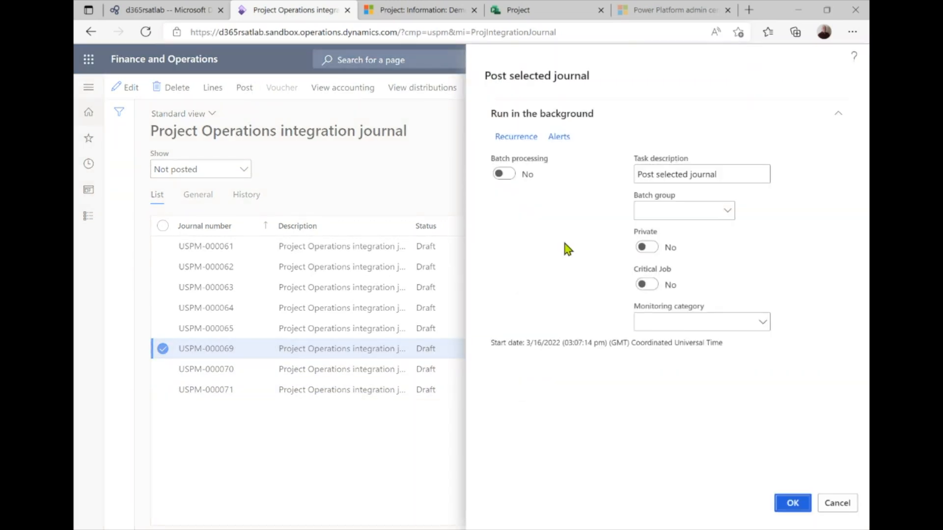
pyautogui.click(798, 504)
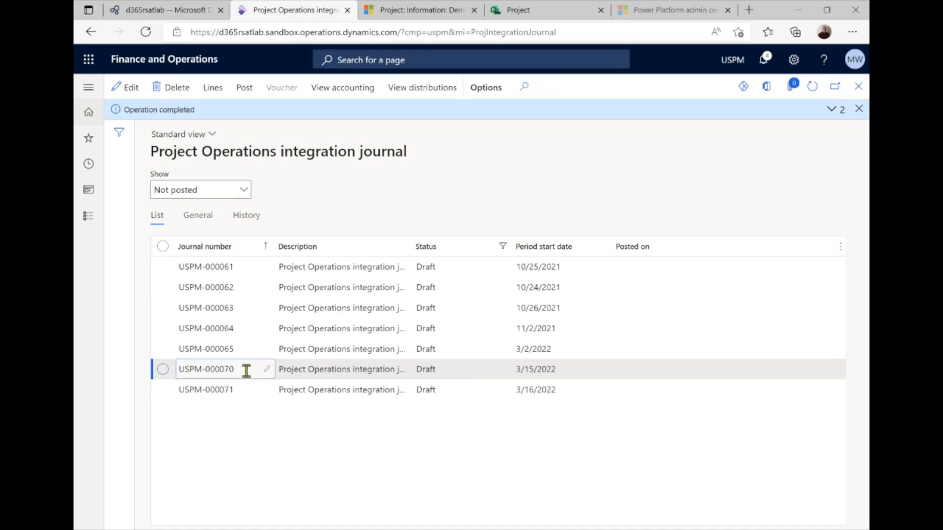
pyautogui.click(244, 89)
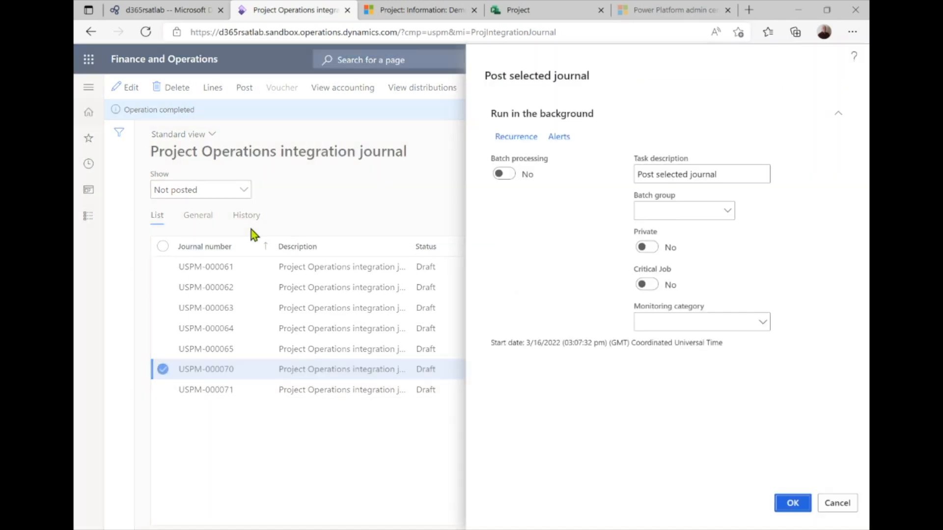
pyautogui.click(788, 509)
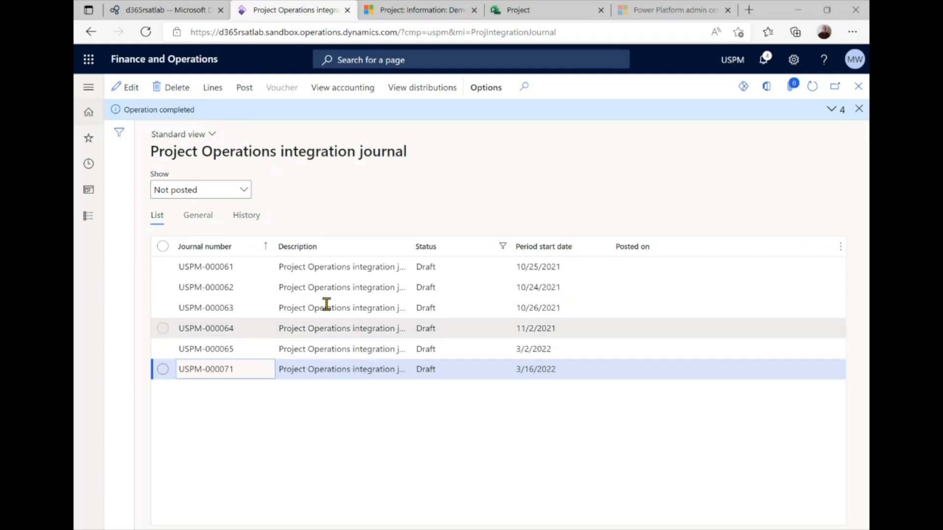
# Open pending transactions for Demo1Project (P-001015-F) from the All projects list
pyautogui.click(89, 87)
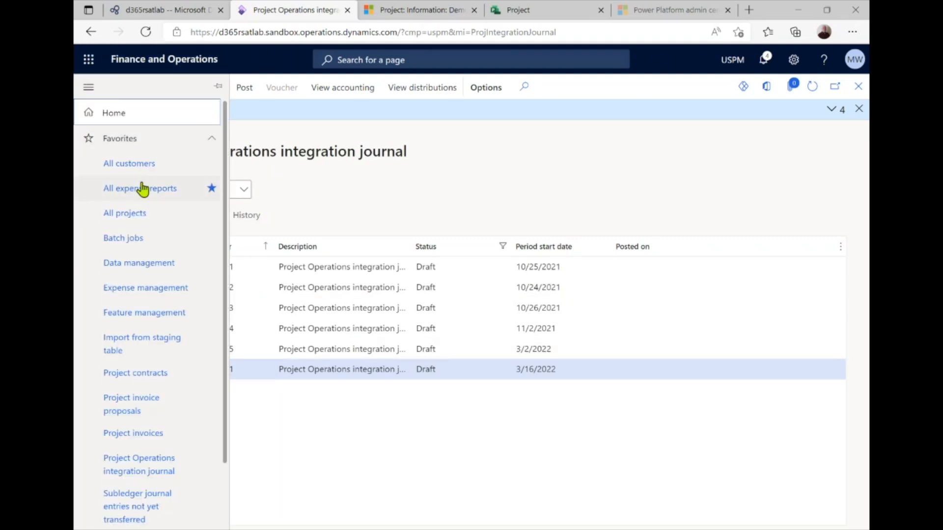
pyautogui.click(147, 222)
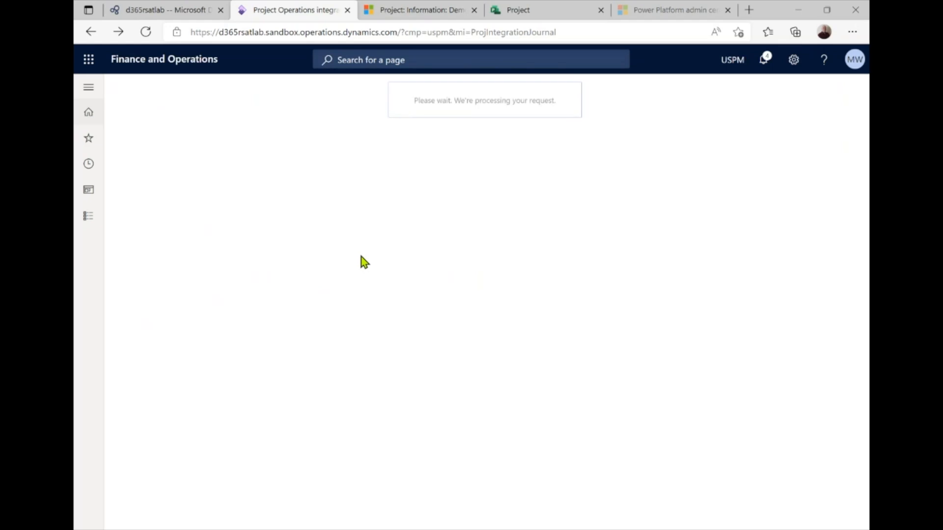
pyautogui.scroll(-2, 364, 326)
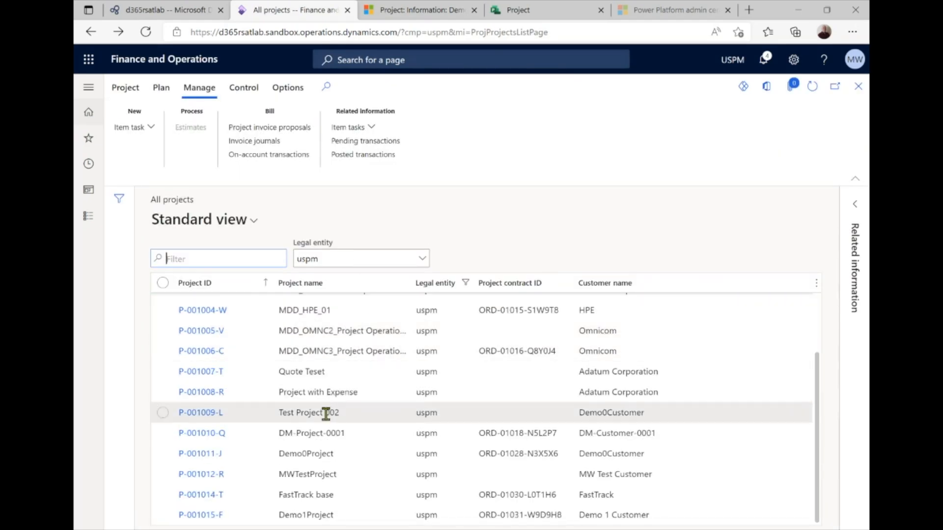
pyautogui.click(371, 515)
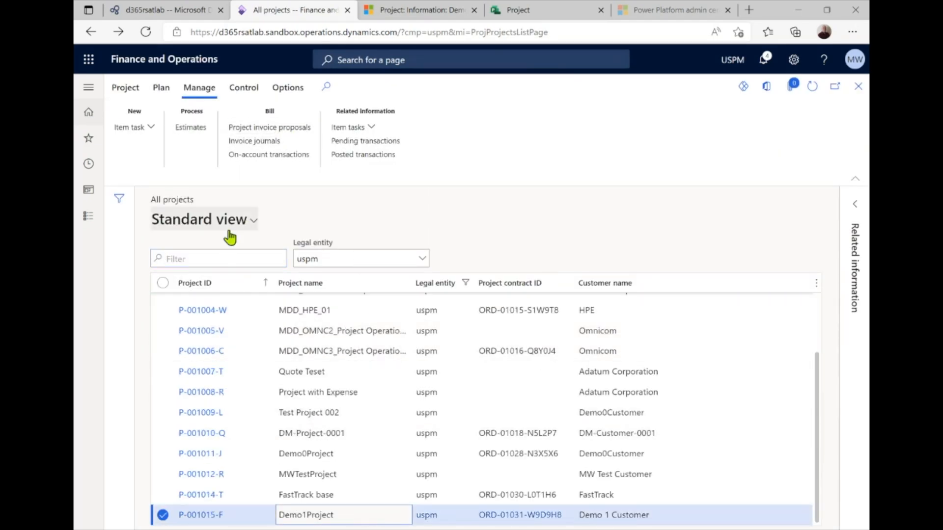
pyautogui.click(251, 93)
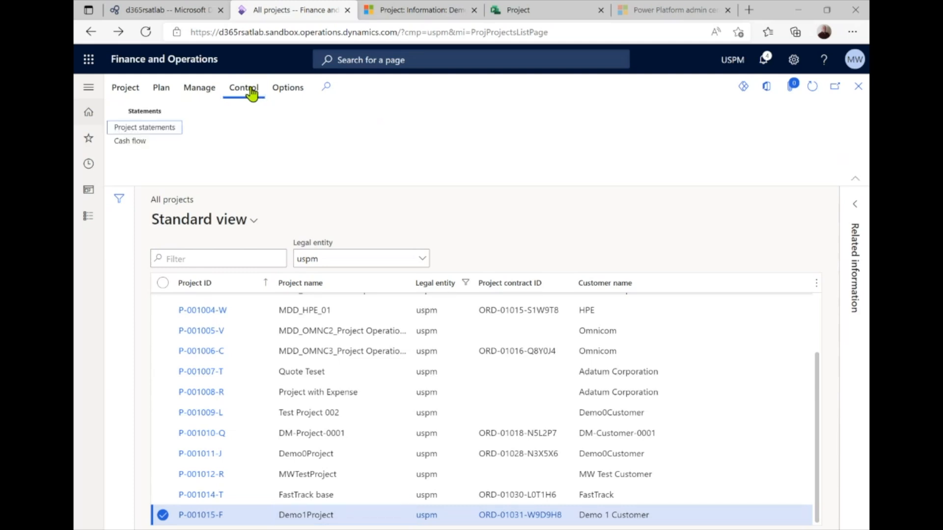
pyautogui.click(191, 91)
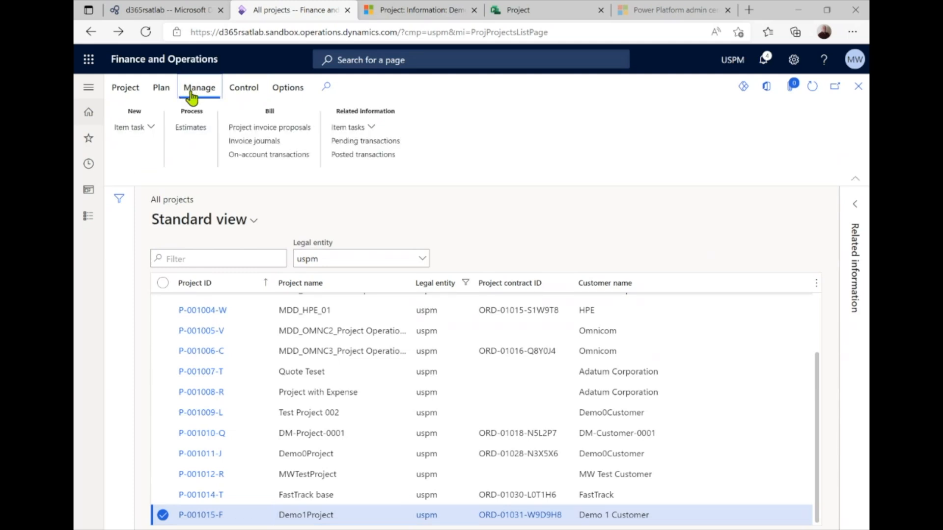
pyautogui.click(368, 142)
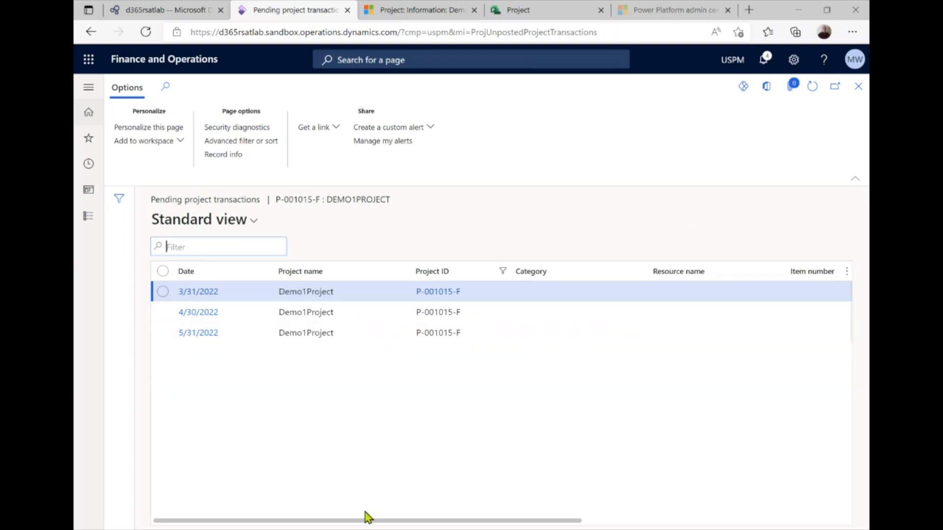
pyautogui.moveTo(369, 519); pyautogui.dragTo(603, 524)
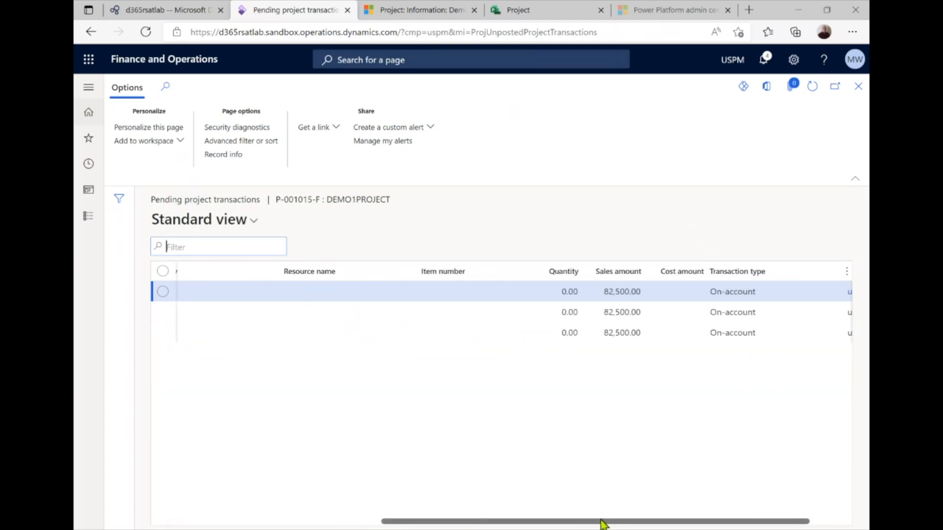
pyautogui.moveTo(543, 522); pyautogui.dragTo(314, 522)
pyautogui.click(858, 87)
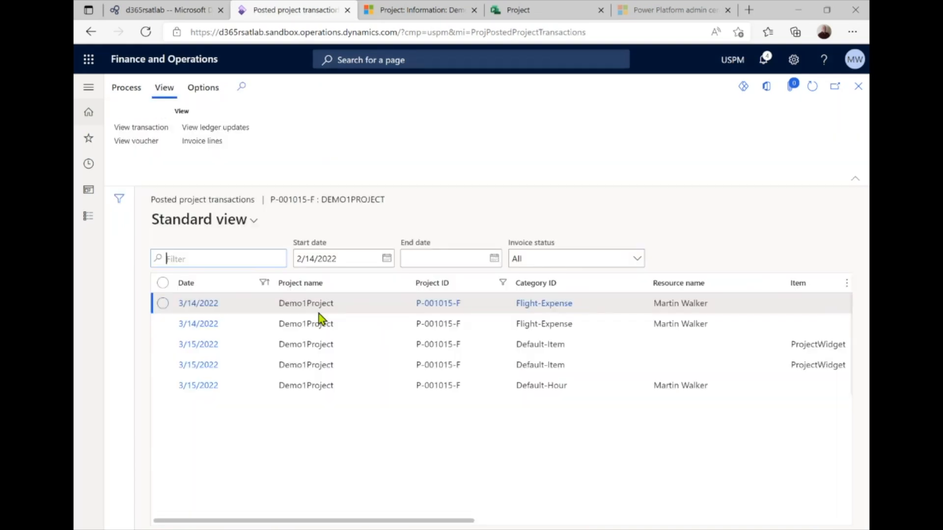
pyautogui.moveTo(330, 522)
pyautogui.mouseDown()
pyautogui.moveTo(560, 496)
pyautogui.moveTo(726, 511)
pyautogui.moveTo(507, 520)
pyautogui.moveTo(355, 509)
pyautogui.moveTo(545, 524)
pyautogui.moveTo(406, 522)
pyautogui.moveTo(546, 525)
pyautogui.moveTo(312, 520)
pyautogui.mouseUp()
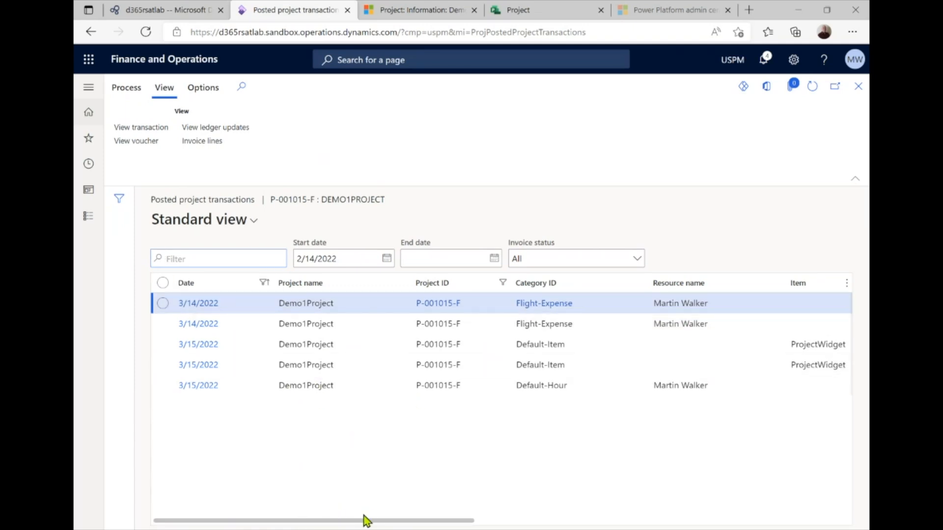
pyautogui.moveTo(366, 520); pyautogui.dragTo(403, 460)
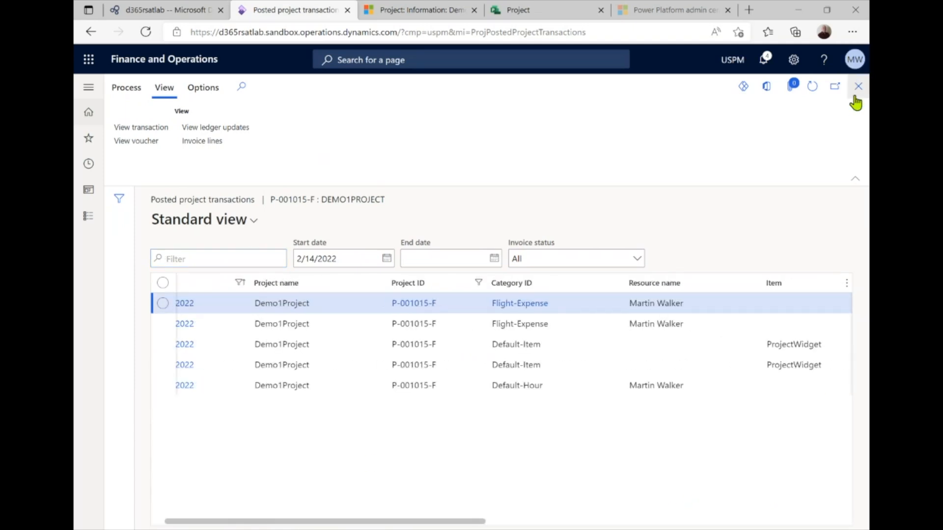
pyautogui.click(858, 91)
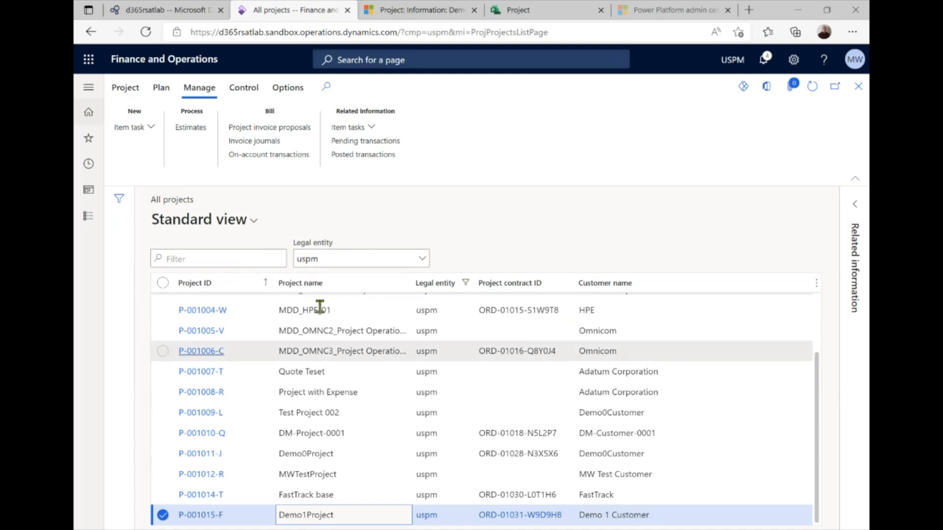
# Run Import from staging table again from Favorites and confirm with OK
pyautogui.click(89, 89)
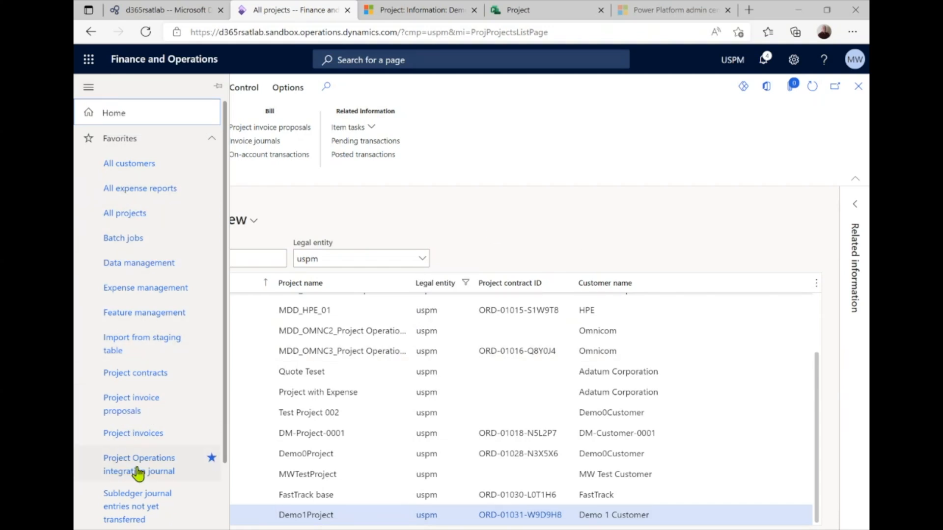
pyautogui.click(136, 352)
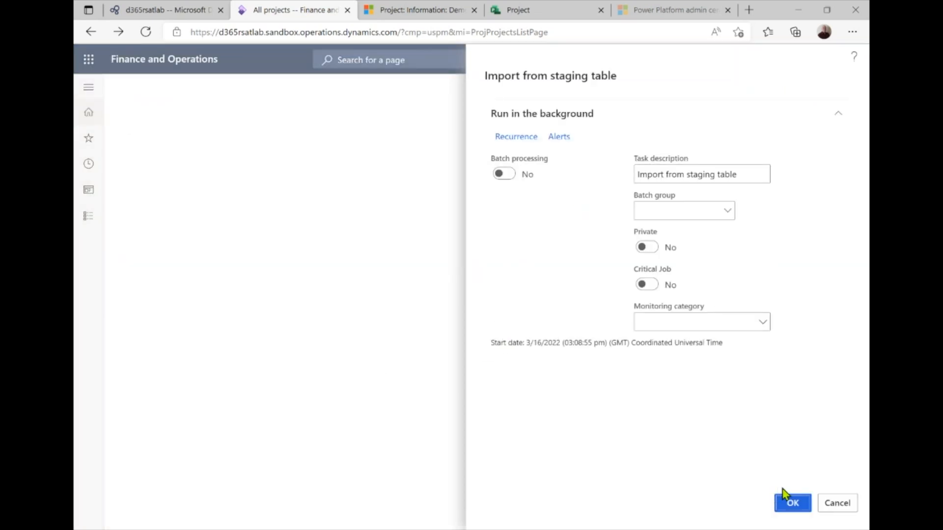
pyautogui.click(784, 492)
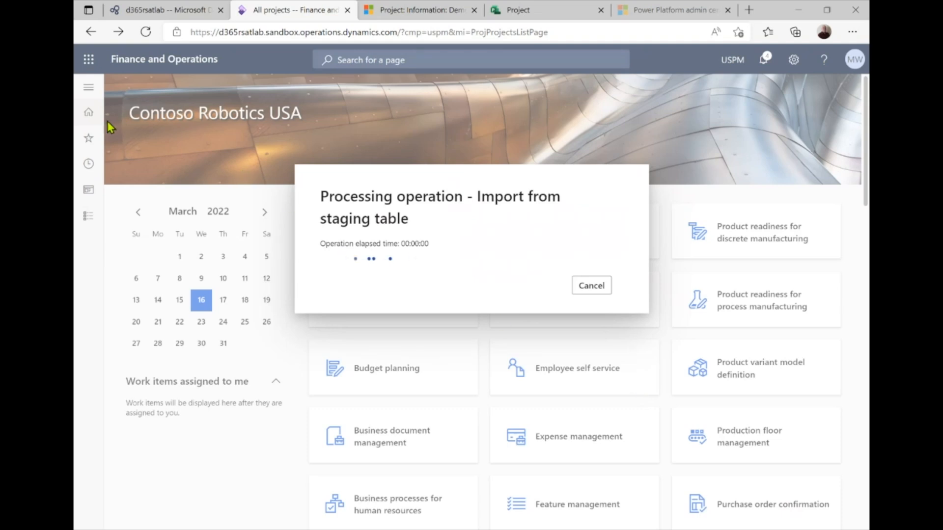
pyautogui.click(92, 96)
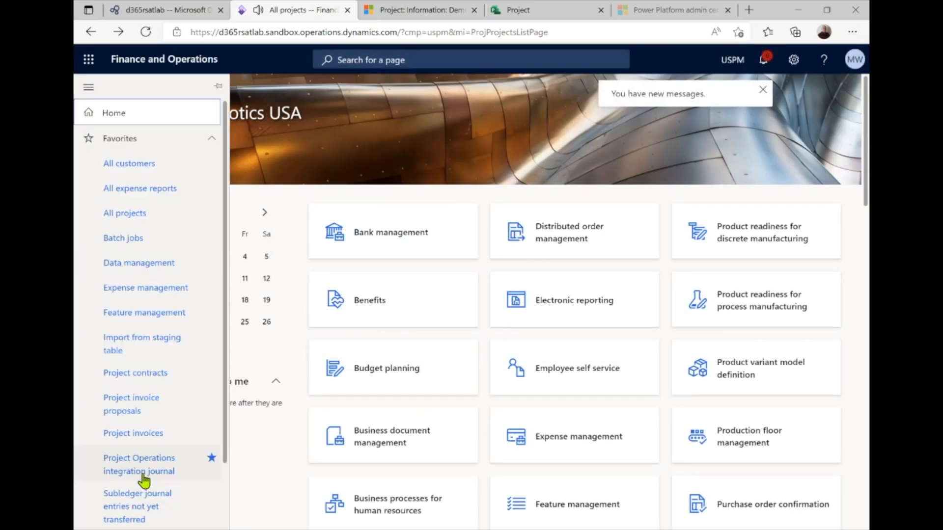
# Open the invoice proposal for contract ORD-01031 and review its item and expense transactions
pyautogui.click(149, 407)
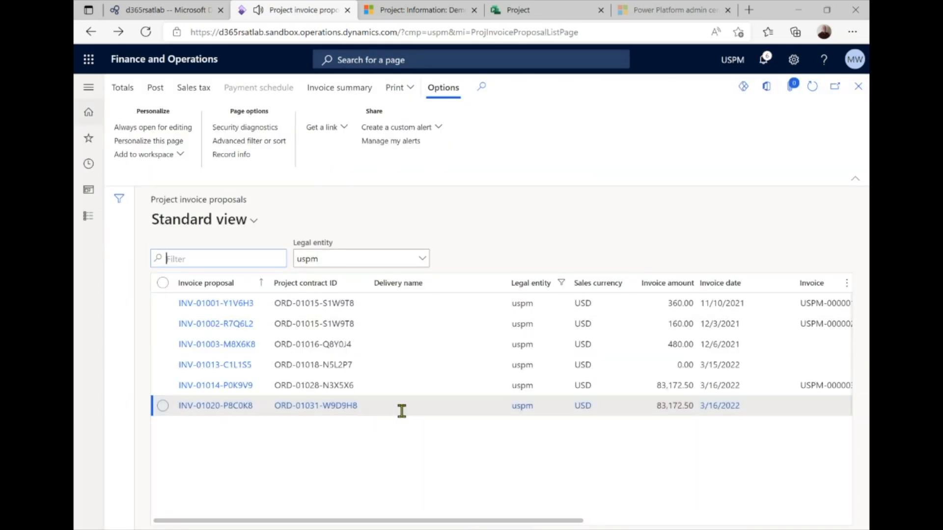
pyautogui.click(229, 408)
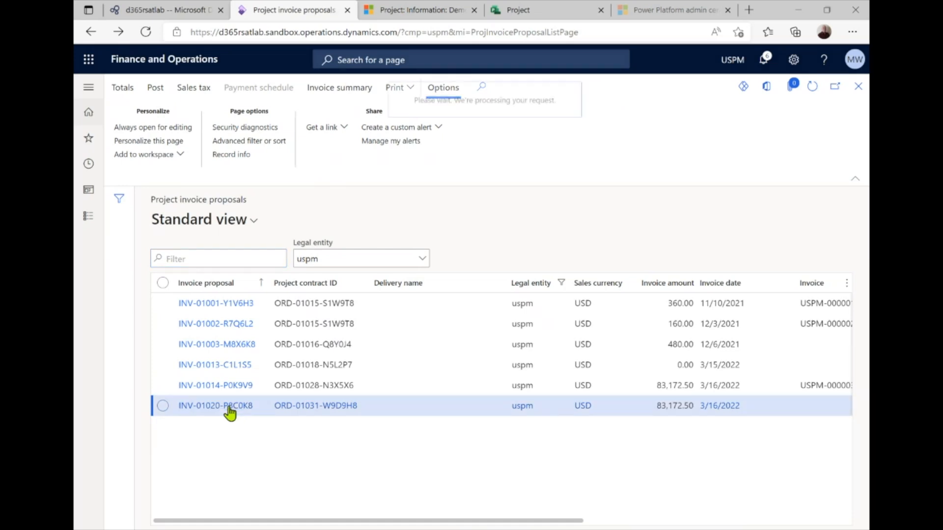
pyautogui.scroll(-5, 326, 406)
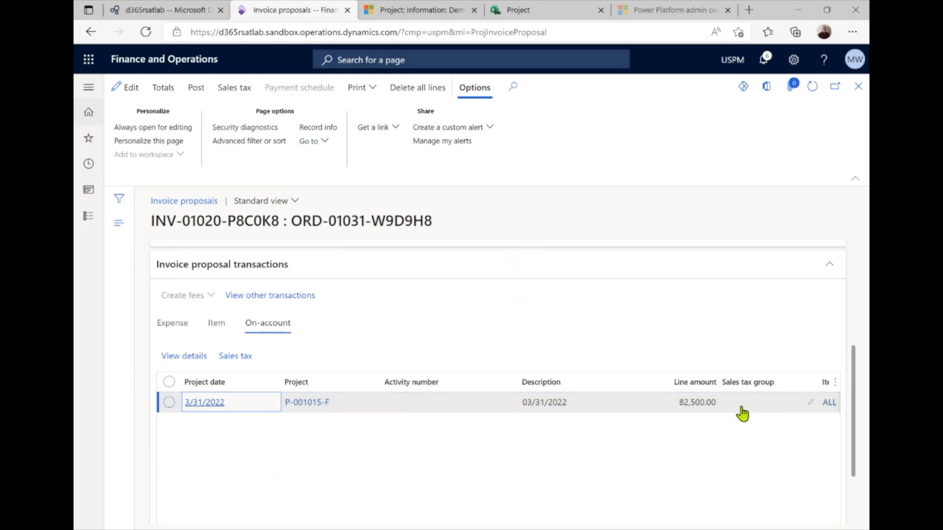
pyautogui.click(216, 323)
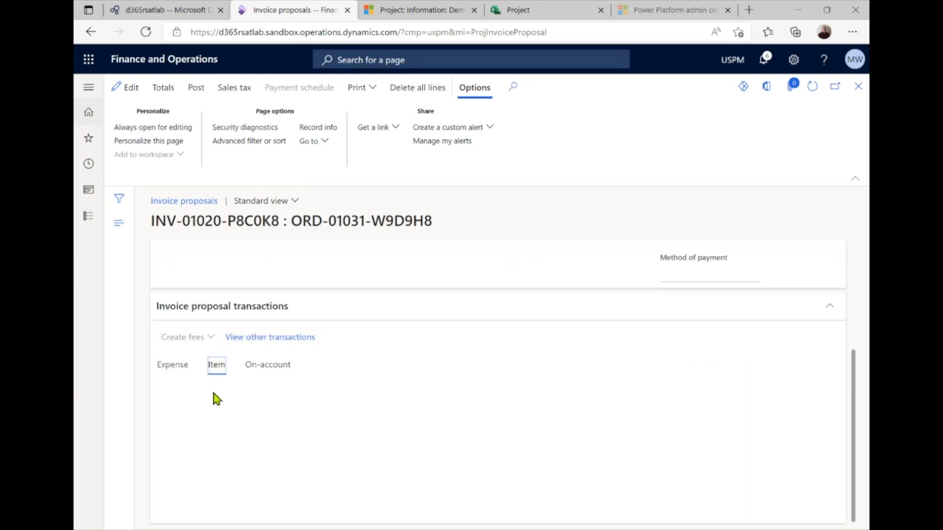
pyautogui.click(171, 365)
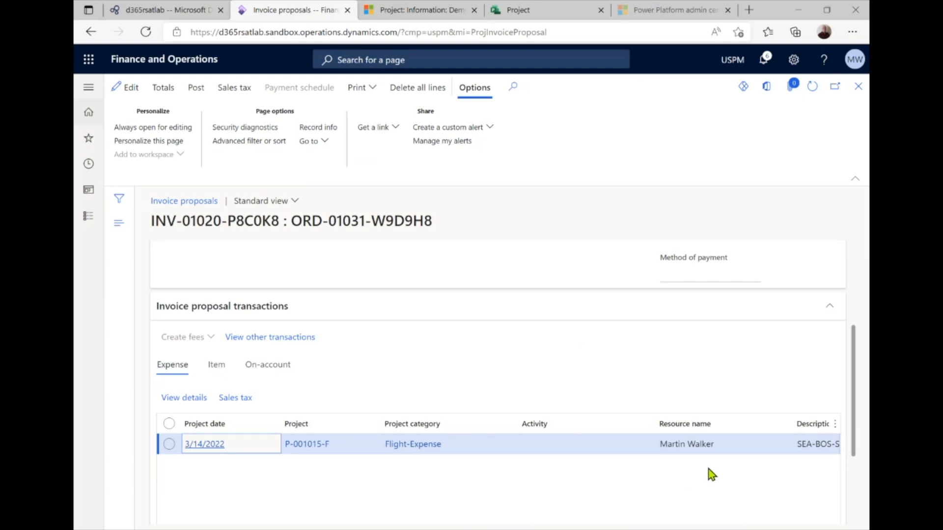
# Post the invoice proposal, confirming the posting parameters and posting without printing
pyautogui.click(196, 92)
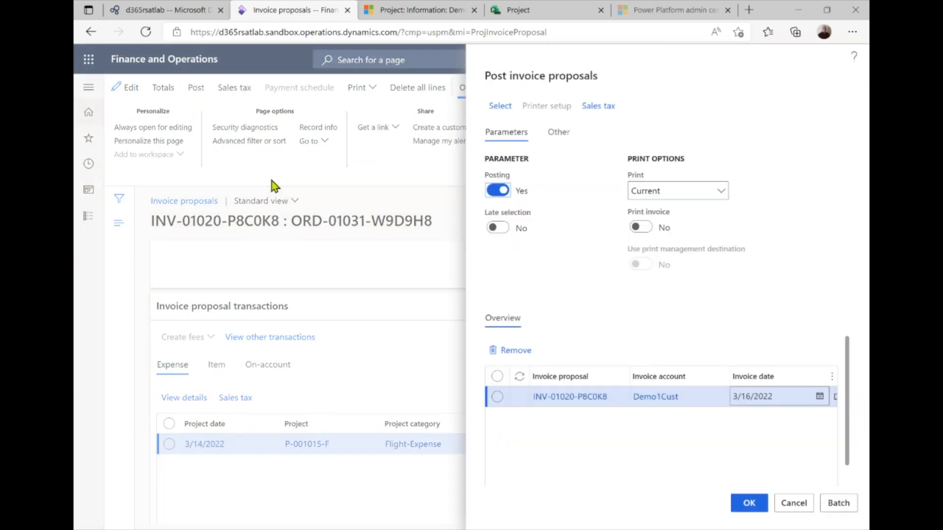
pyautogui.click(747, 503)
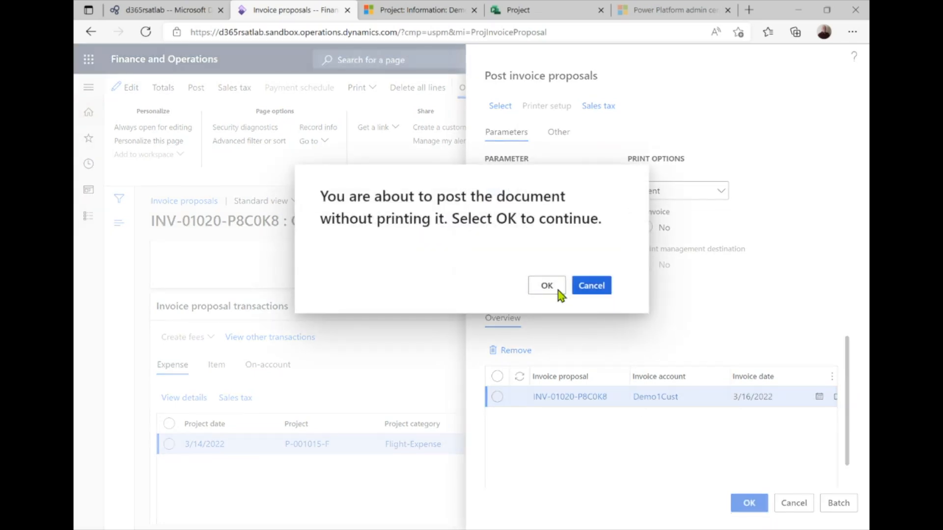
pyautogui.click(544, 287)
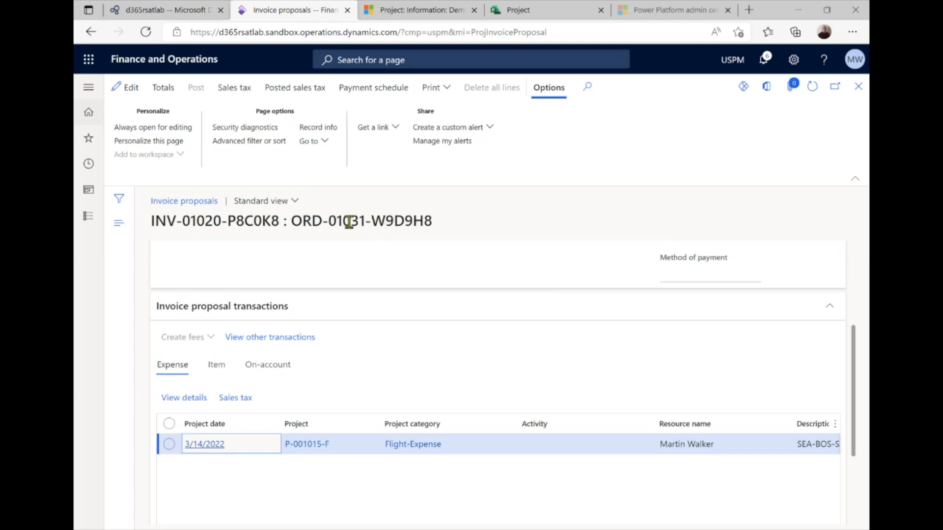
pyautogui.click(89, 88)
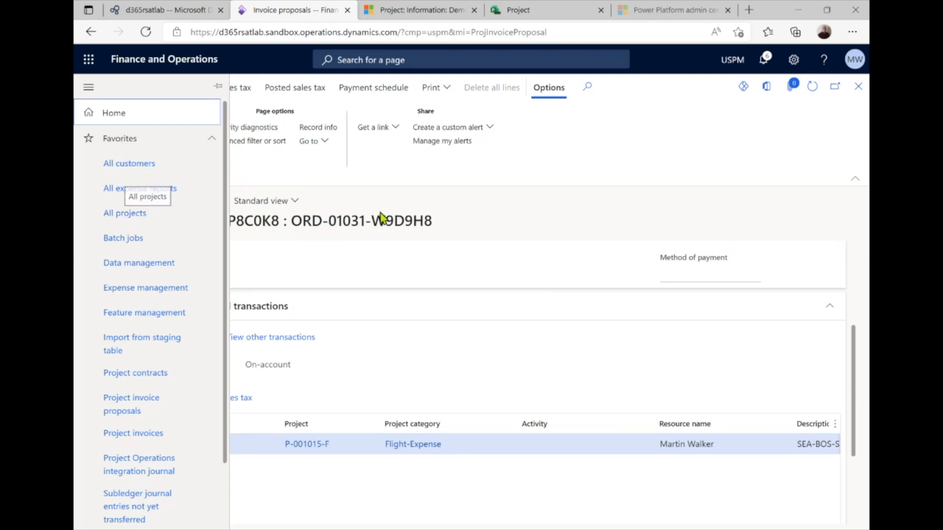
pyautogui.click(524, 225)
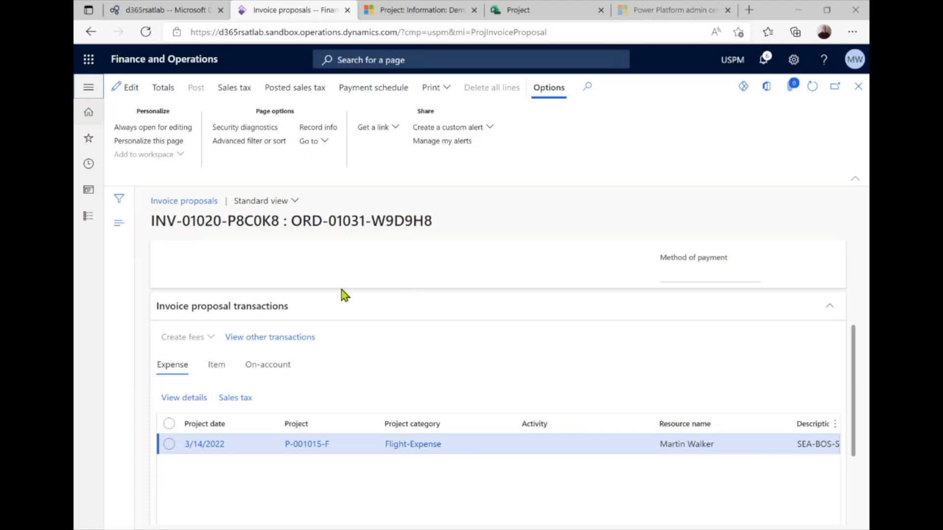
pyautogui.click(93, 90)
# Open All forecasts for Demo1Project (P-001015-F) from the All projects list
pyautogui.click(141, 224)
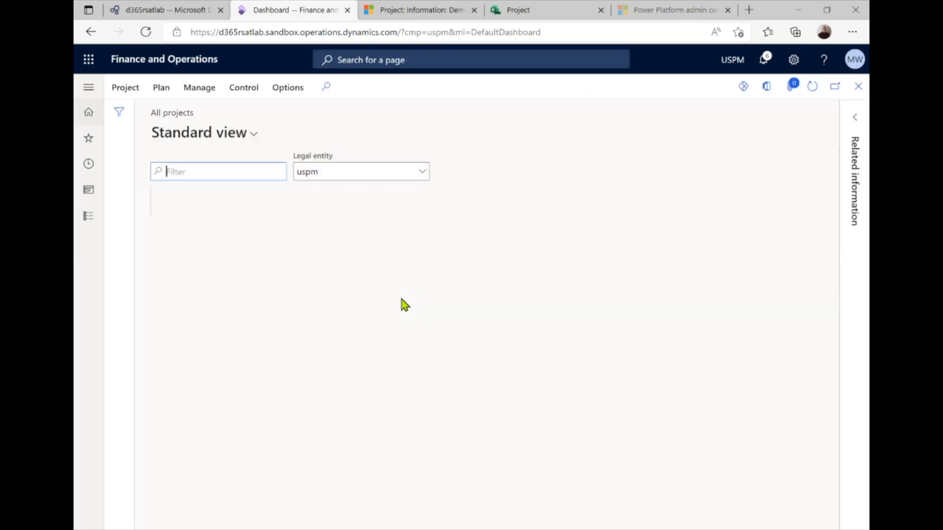
pyautogui.scroll(-2, 393, 466)
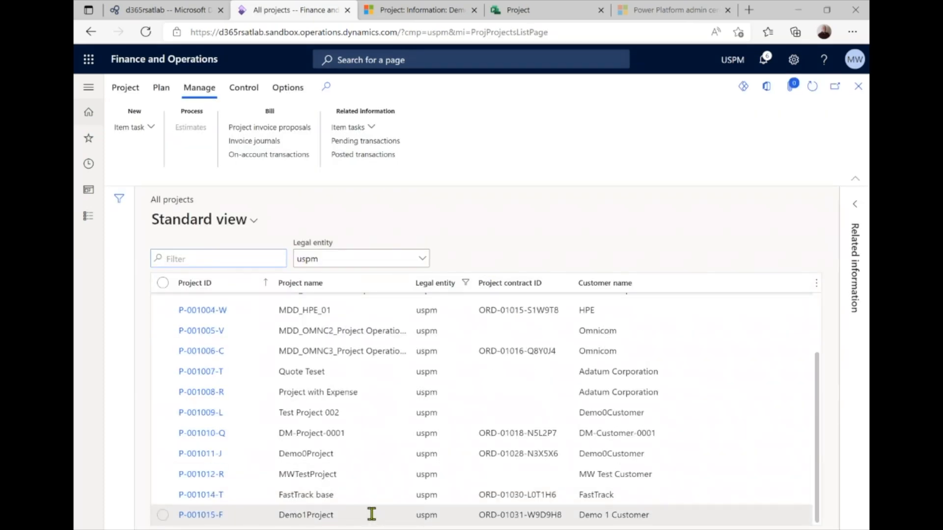
pyautogui.click(365, 516)
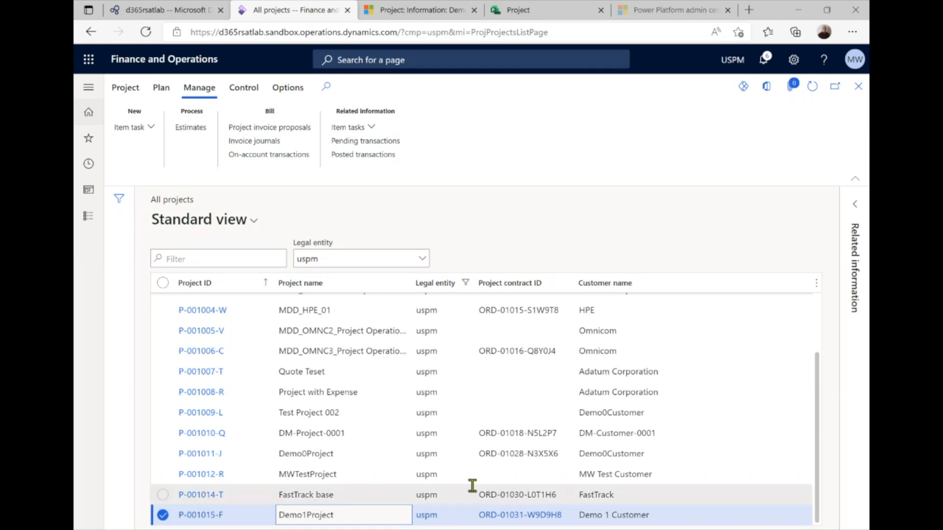
pyautogui.click(166, 91)
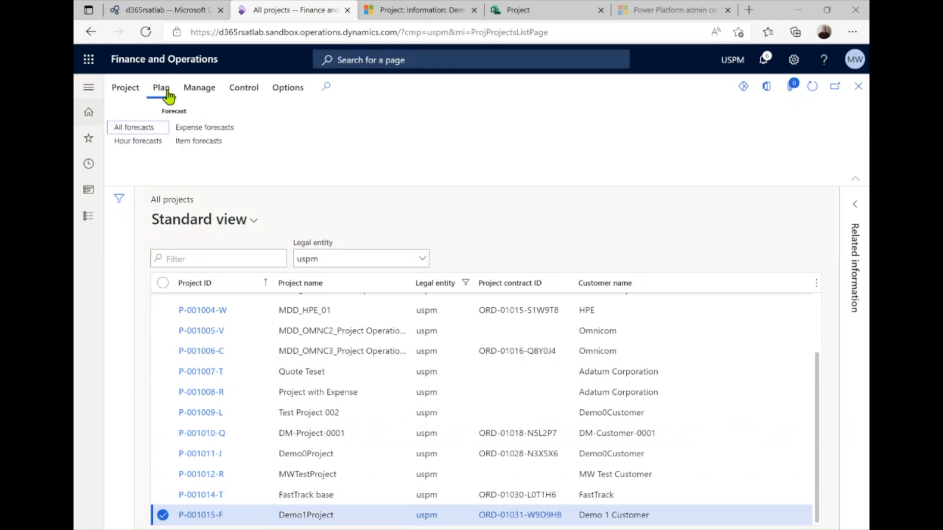
pyautogui.click(139, 131)
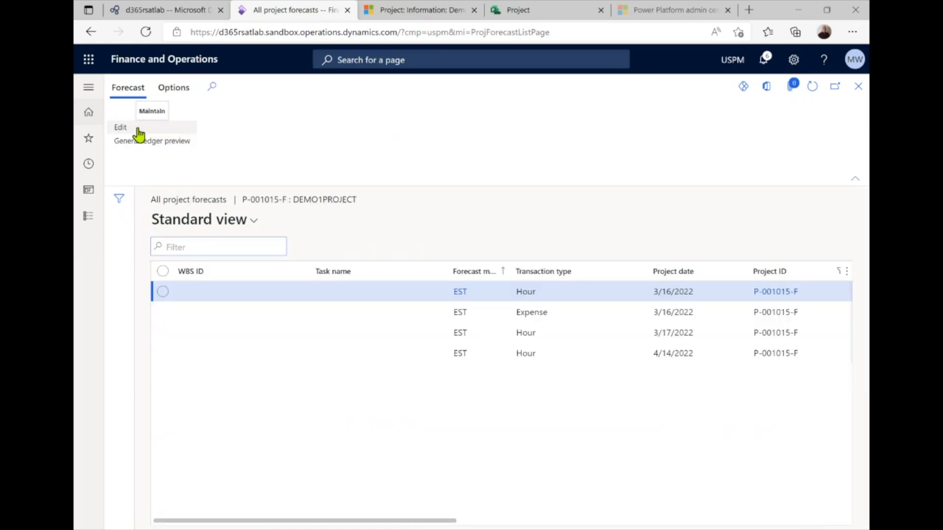
# Sort the four forecast lines by Transaction type, last to first, then close the page
pyautogui.moveTo(411, 524); pyautogui.dragTo(715, 526)
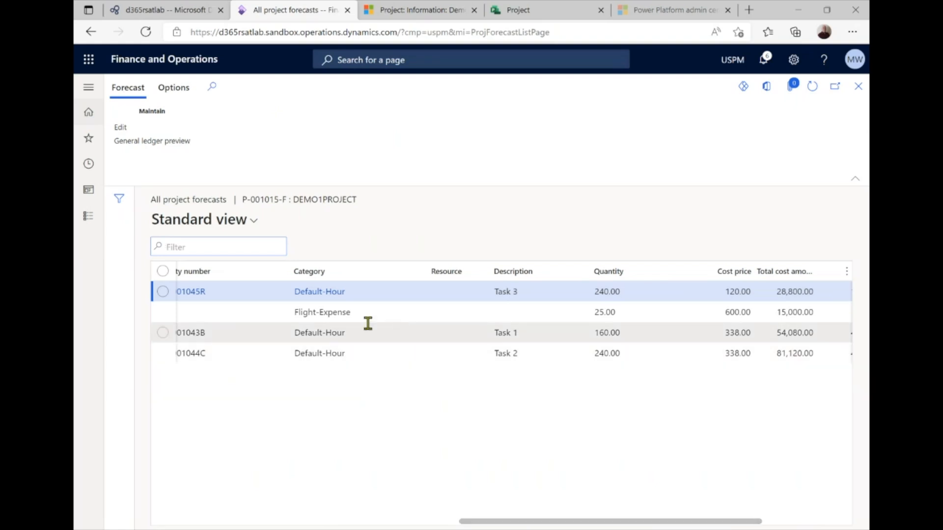
pyautogui.moveTo(547, 520); pyautogui.dragTo(182, 520)
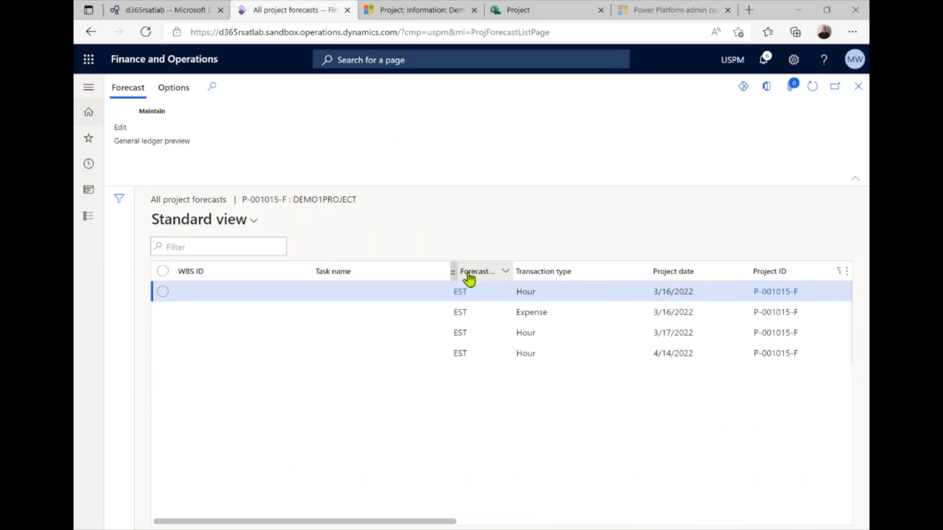
pyautogui.click(567, 278)
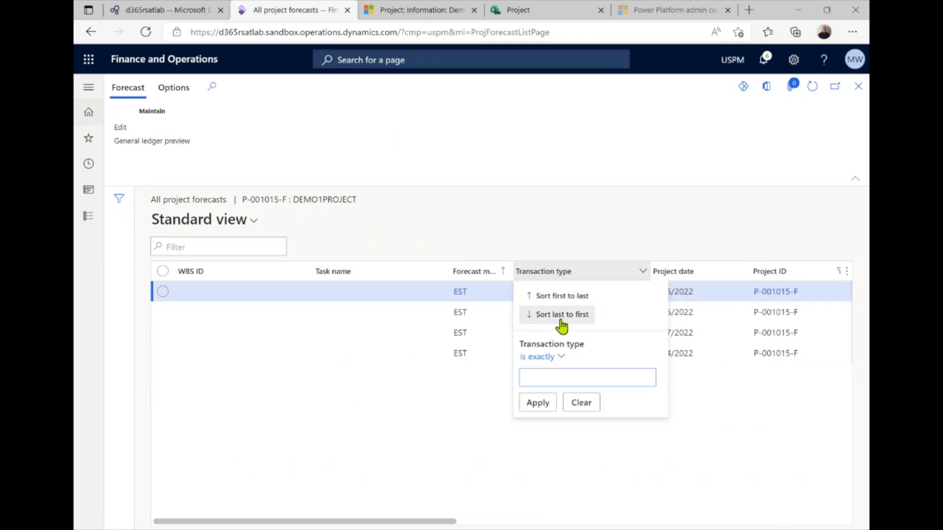
pyautogui.click(561, 320)
pyautogui.moveTo(421, 522); pyautogui.dragTo(758, 506)
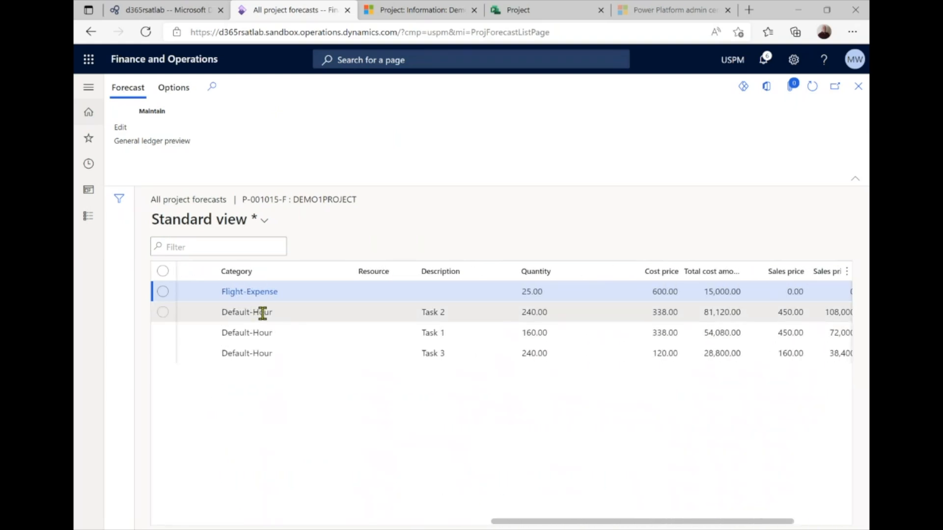
pyautogui.moveTo(562, 522); pyautogui.dragTo(224, 522)
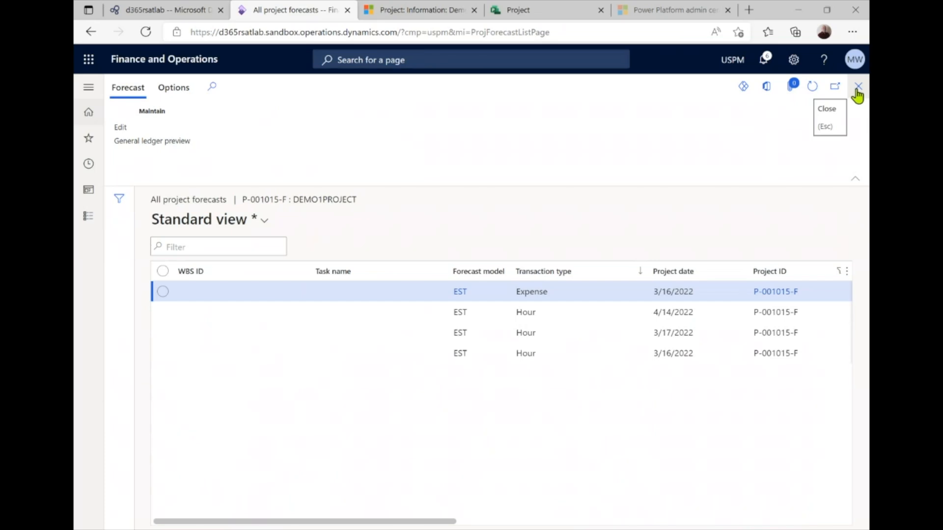
pyautogui.click(857, 91)
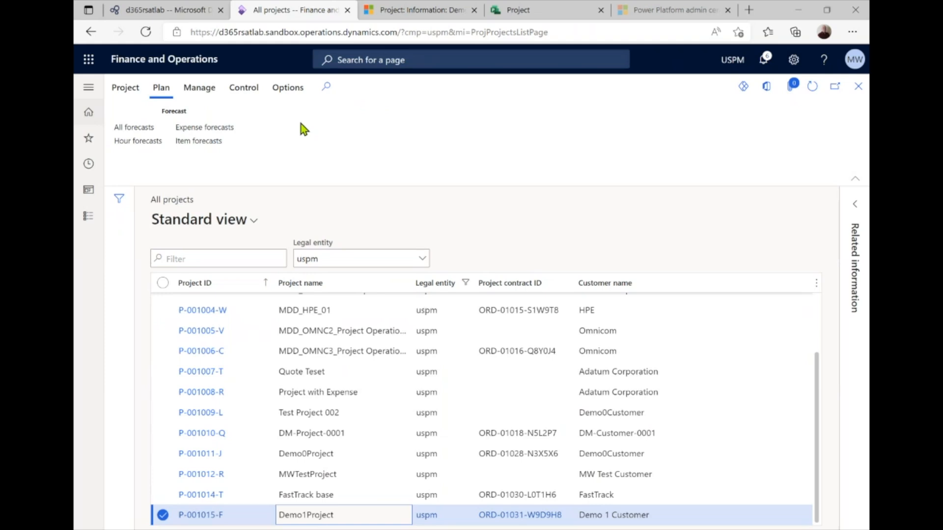
# Create a new estimate for period 3/31/2022 using the EST forecast model
pyautogui.click(201, 99)
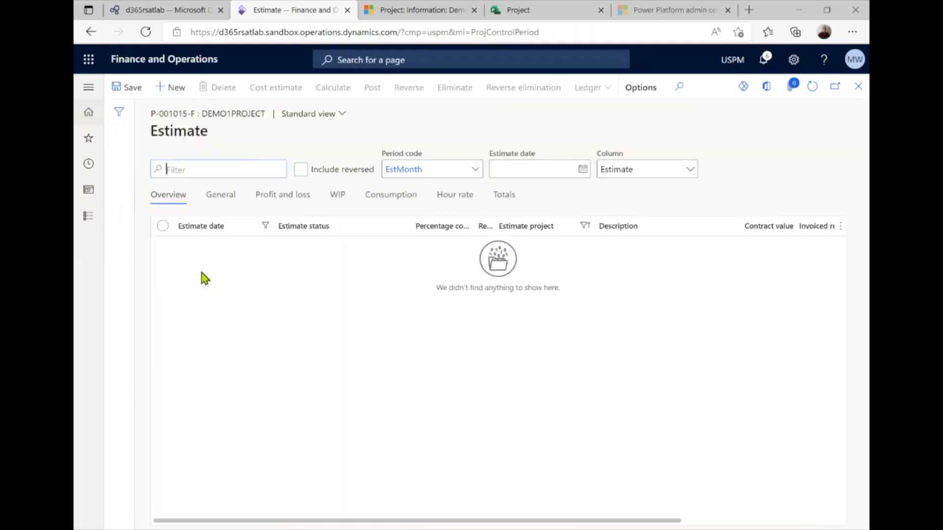
pyautogui.click(172, 87)
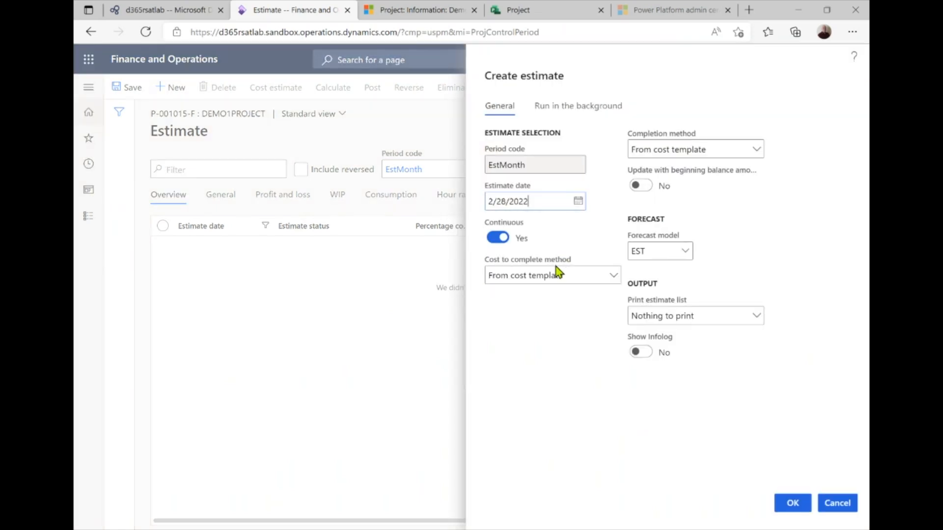
pyautogui.click(546, 201)
pyautogui.click(579, 203)
pyautogui.click(557, 282)
pyautogui.click(683, 254)
pyautogui.click(576, 297)
pyautogui.click(793, 504)
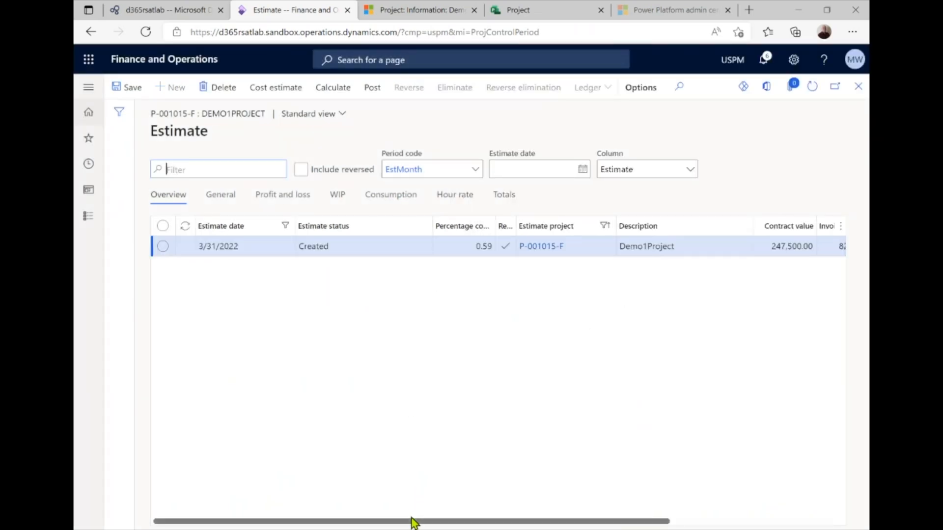
# Review the estimate's 960.00 total cost, then post the 3/31/2022 estimate
pyautogui.moveTo(414, 521); pyautogui.dragTo(602, 519)
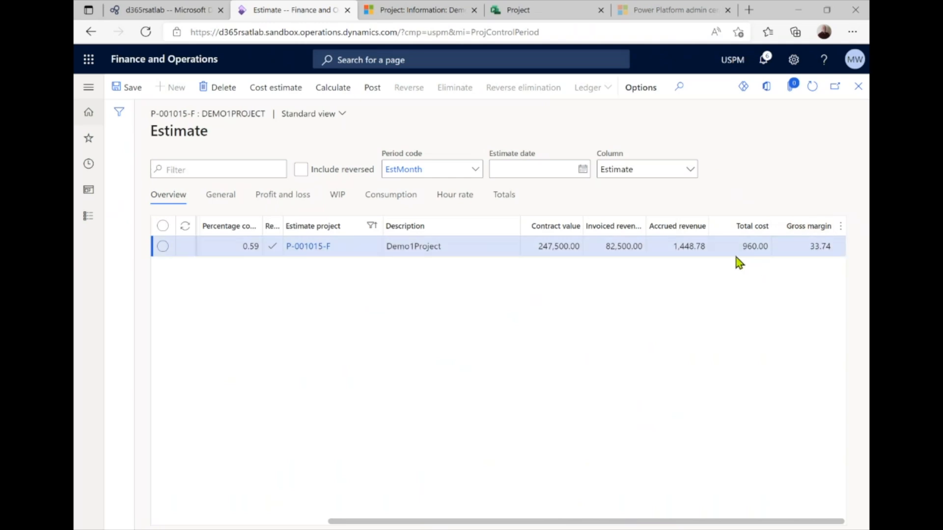
pyautogui.click(768, 245)
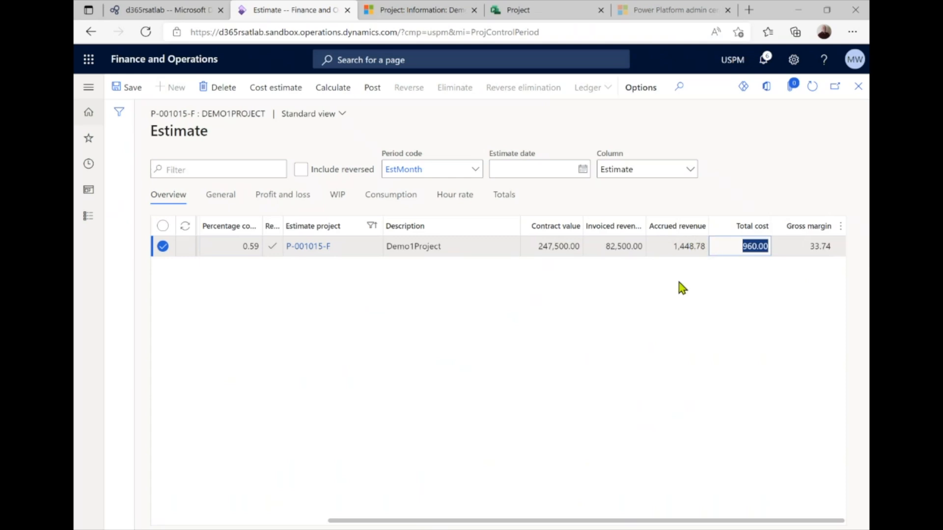
pyautogui.moveTo(524, 522); pyautogui.dragTo(350, 522)
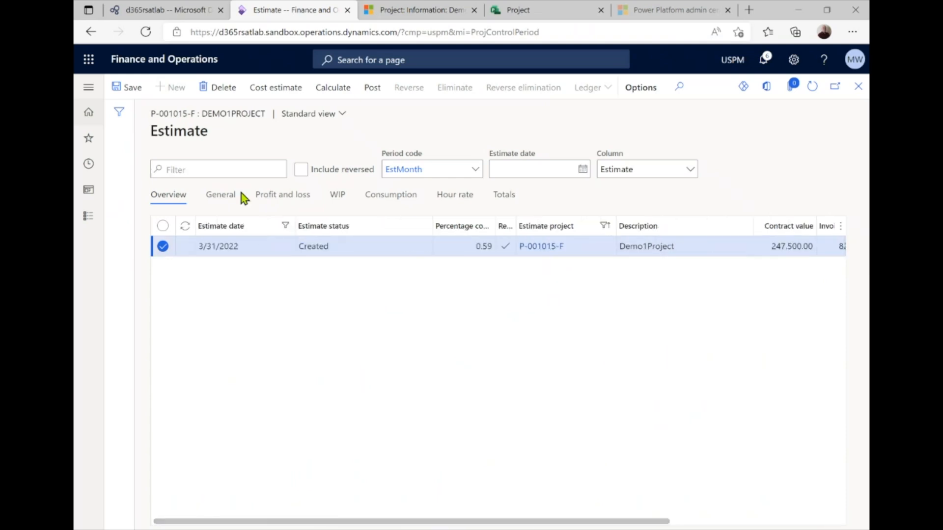
pyautogui.click(370, 94)
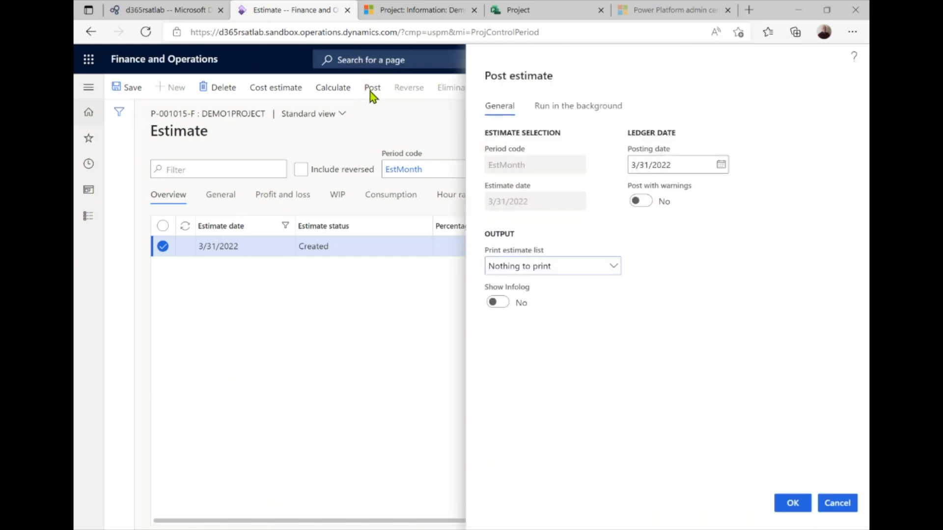
pyautogui.click(788, 498)
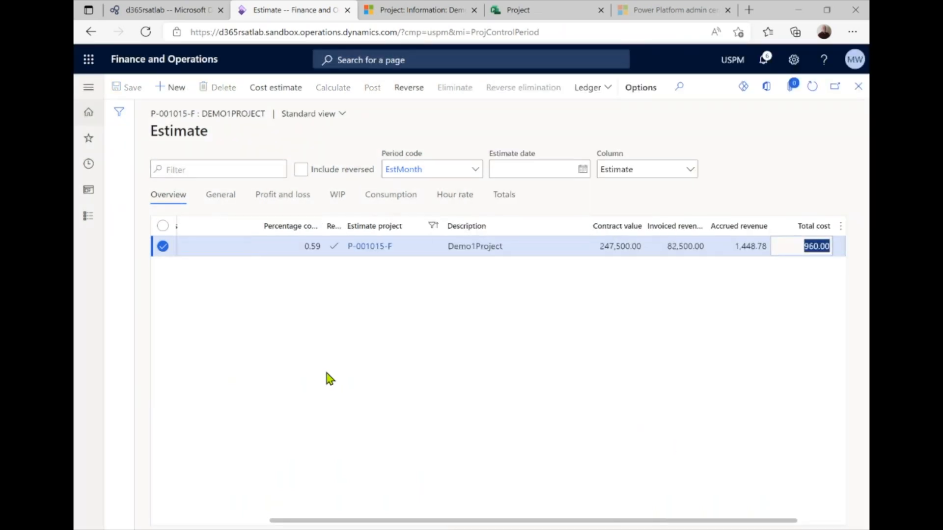